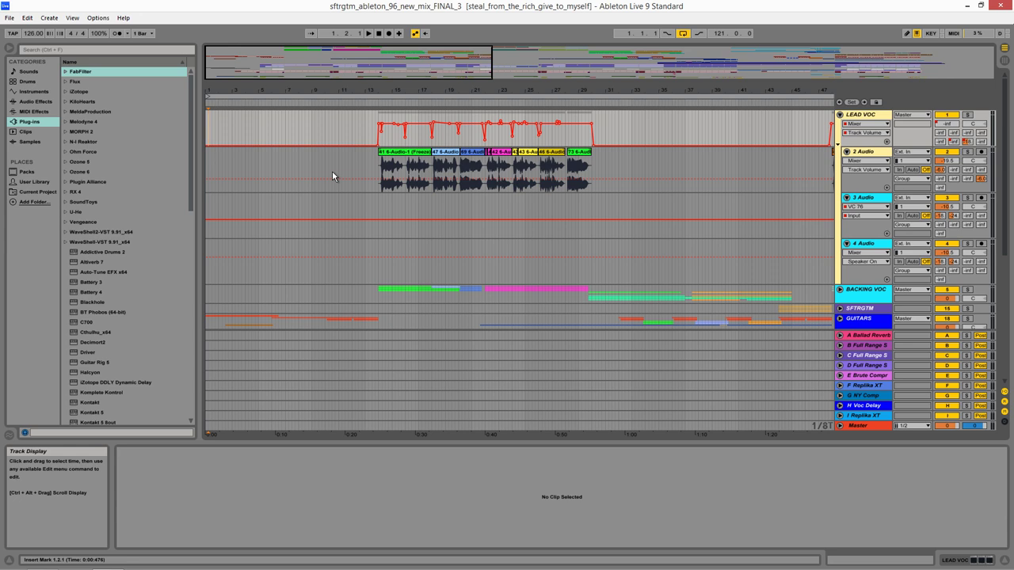
Examine the Reaktor5 instrument on track 41 in the SYNTHS group, opening and closing its plug-in window.
{"action": "scroll", "coordinate": [332, 176], "scroll_direction": "down", "scroll_amount": 3}
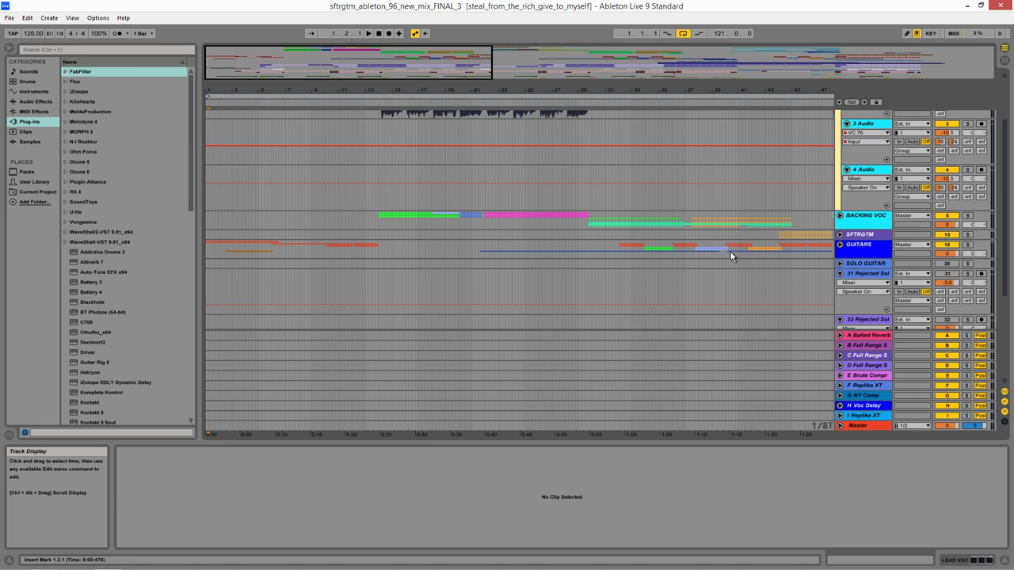
{"action": "scroll", "coordinate": [731, 252], "scroll_direction": "down", "scroll_amount": 3}
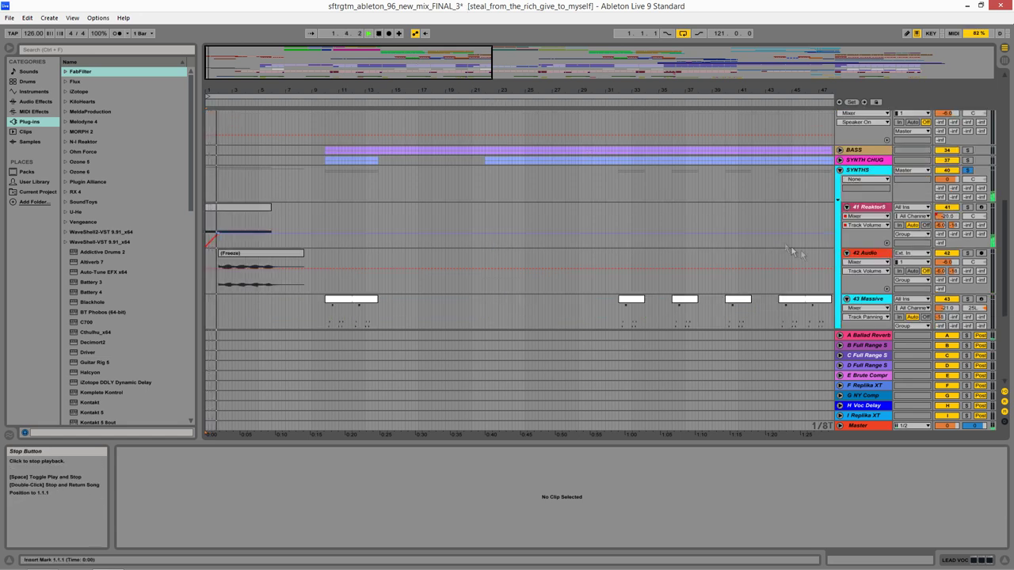
{"action": "left_click", "coordinate": [869, 207]}
{"action": "left_click", "coordinate": [960, 560]}
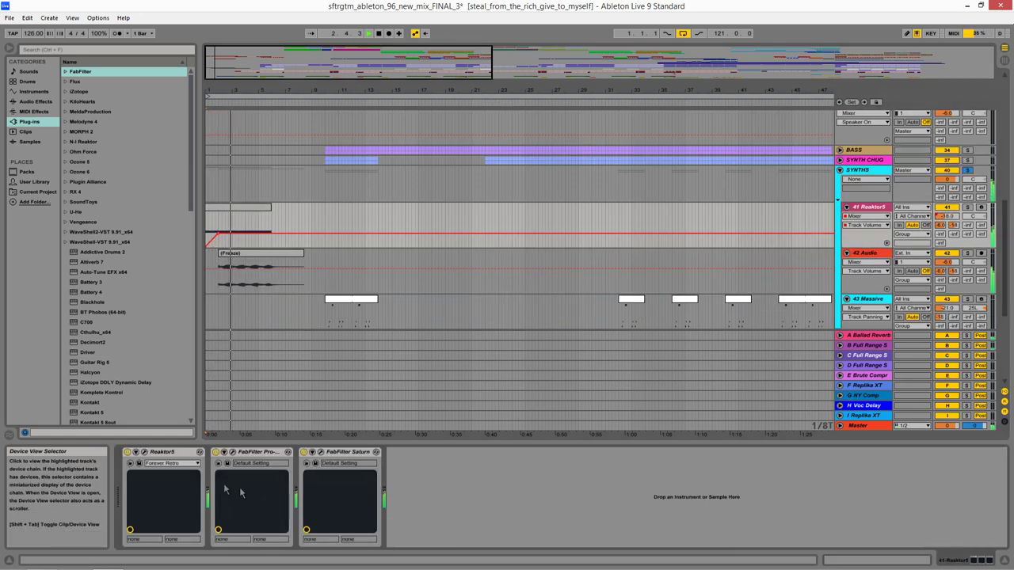
{"action": "left_click", "coordinate": [144, 452]}
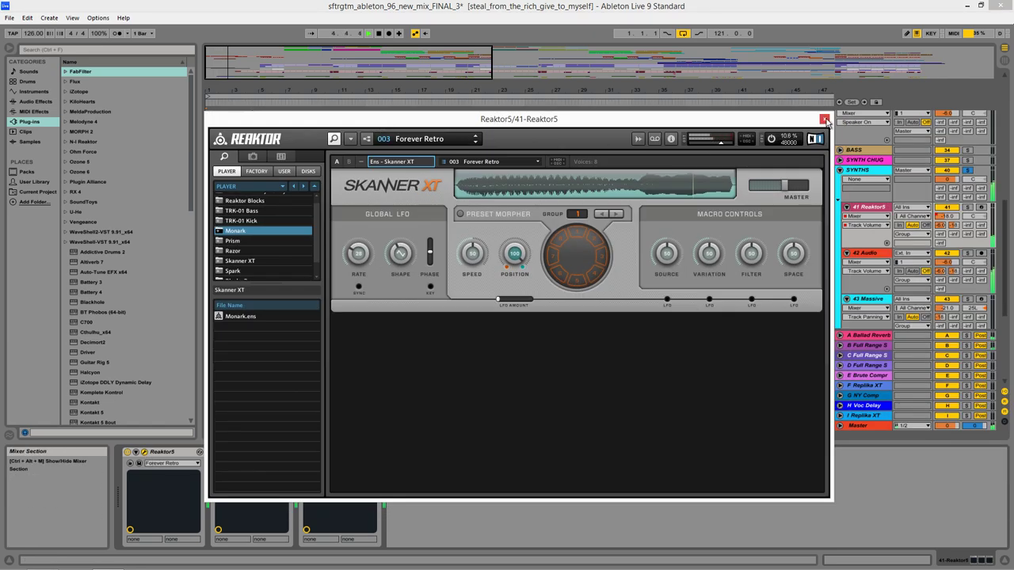
{"action": "left_click", "coordinate": [824, 119]}
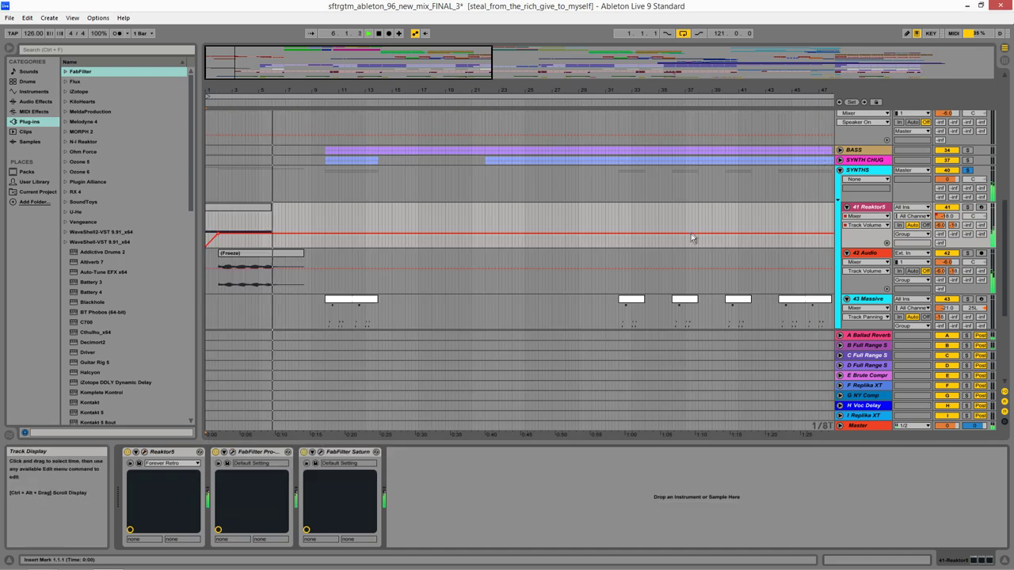
Replay the song from the beginning and raise the SYNTHS group's volume to 6.0 dB.
{"action": "scroll", "coordinate": [793, 221], "scroll_direction": "up", "scroll_amount": 10}
{"action": "key", "text": "space"}
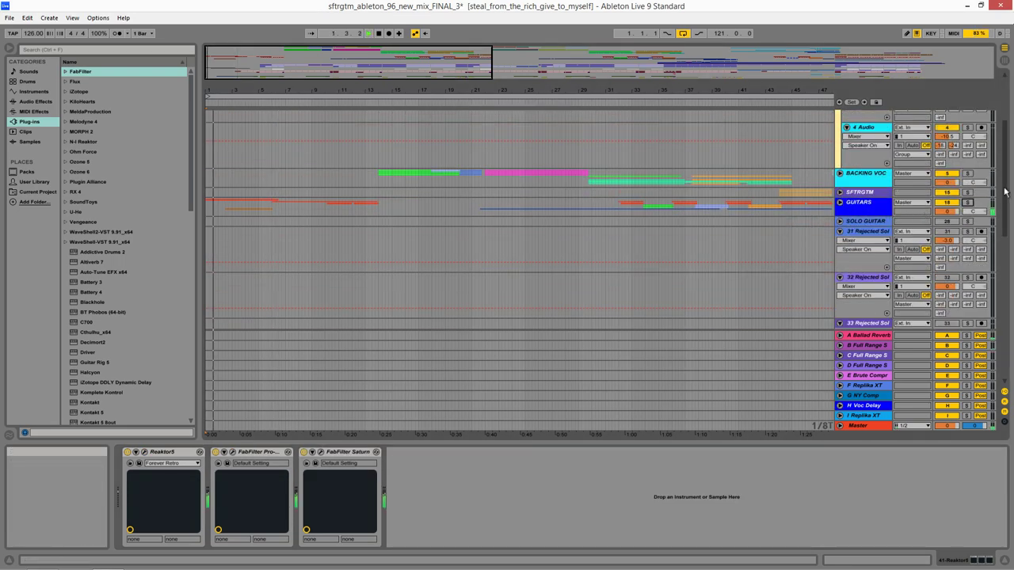
{"action": "left_click_drag", "start_coordinate": [1005, 192], "coordinate": [998, 317]}
{"action": "scroll", "coordinate": [997, 320], "scroll_direction": "up", "scroll_amount": 5}
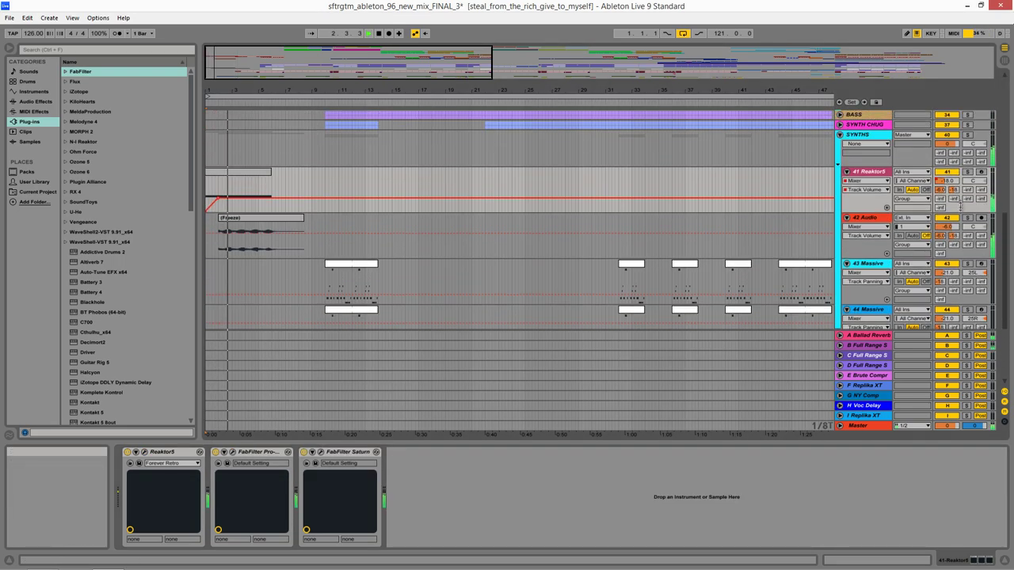
{"action": "left_click_drag", "start_coordinate": [945, 145], "coordinate": [945, 138]}
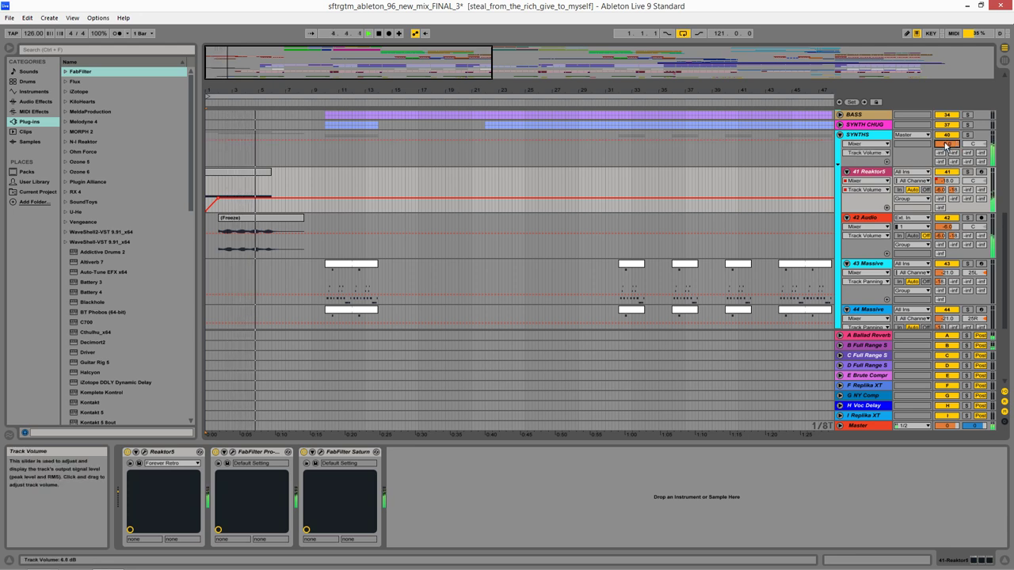
Audition both kick samples in the Battery 4 instrument on the 47 Kick track, closing its window when done.
{"action": "scroll", "coordinate": [780, 224], "scroll_direction": "down", "scroll_amount": 5}
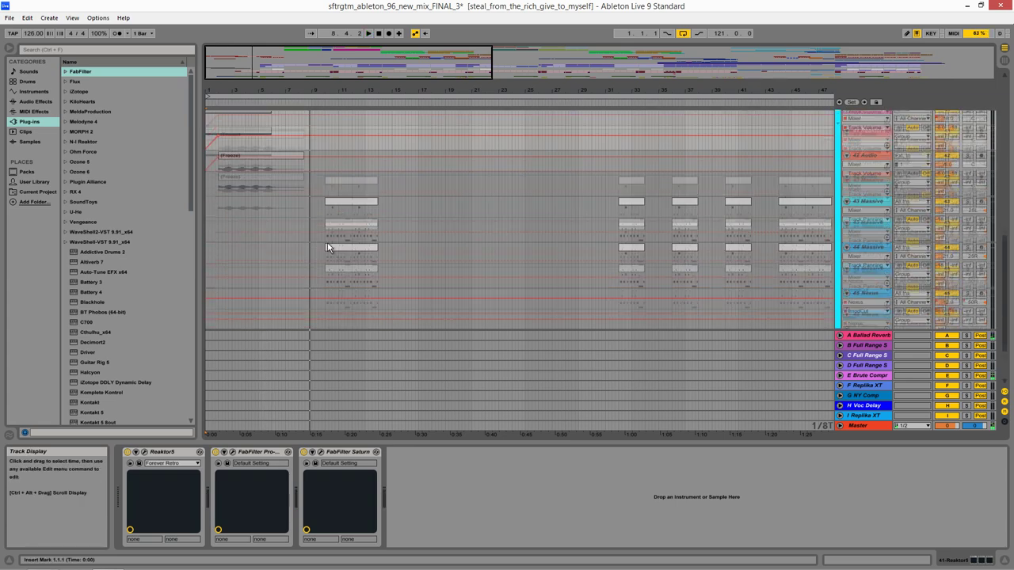
{"action": "scroll", "coordinate": [301, 248], "scroll_direction": "down", "scroll_amount": 1}
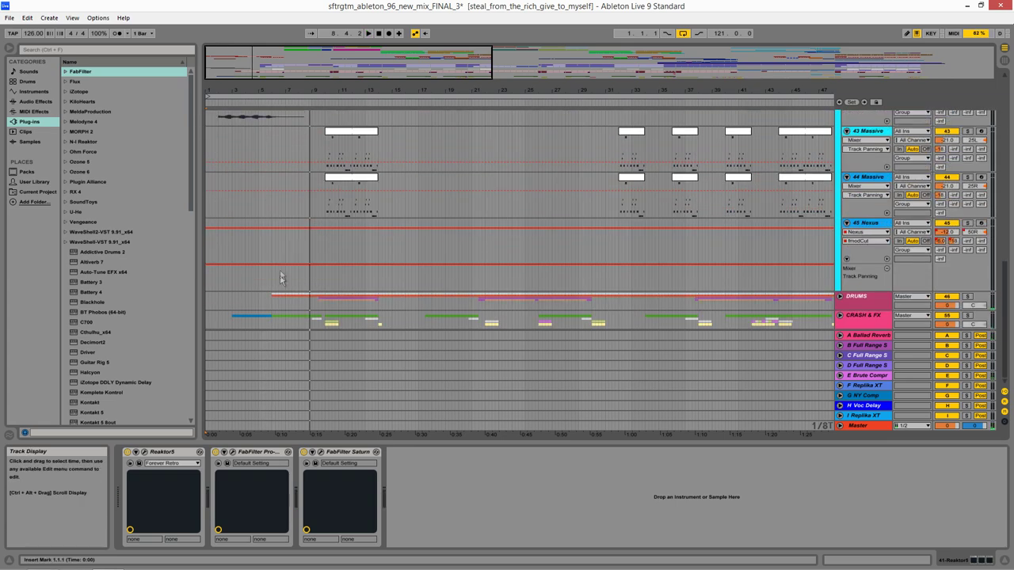
{"action": "left_click", "coordinate": [271, 302]}
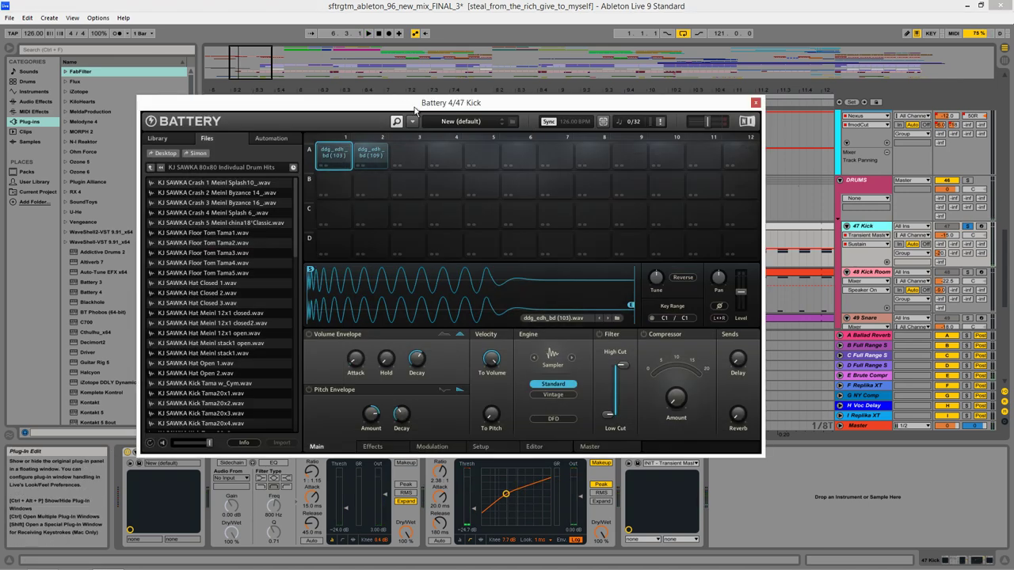
{"action": "left_click_drag", "start_coordinate": [403, 101], "coordinate": [308, 116]}
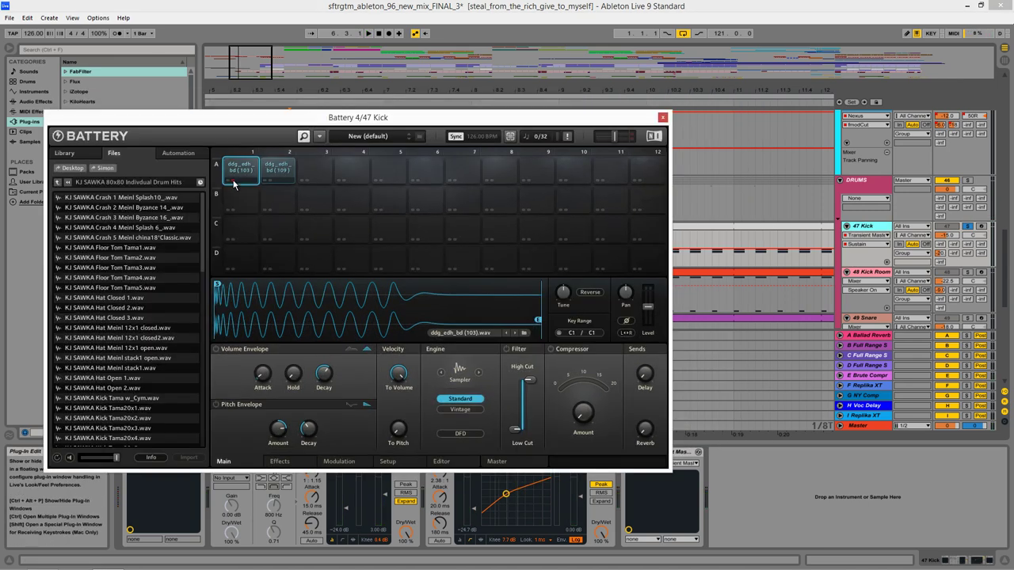
{"action": "left_click", "coordinate": [237, 174]}
{"action": "left_click", "coordinate": [280, 174]}
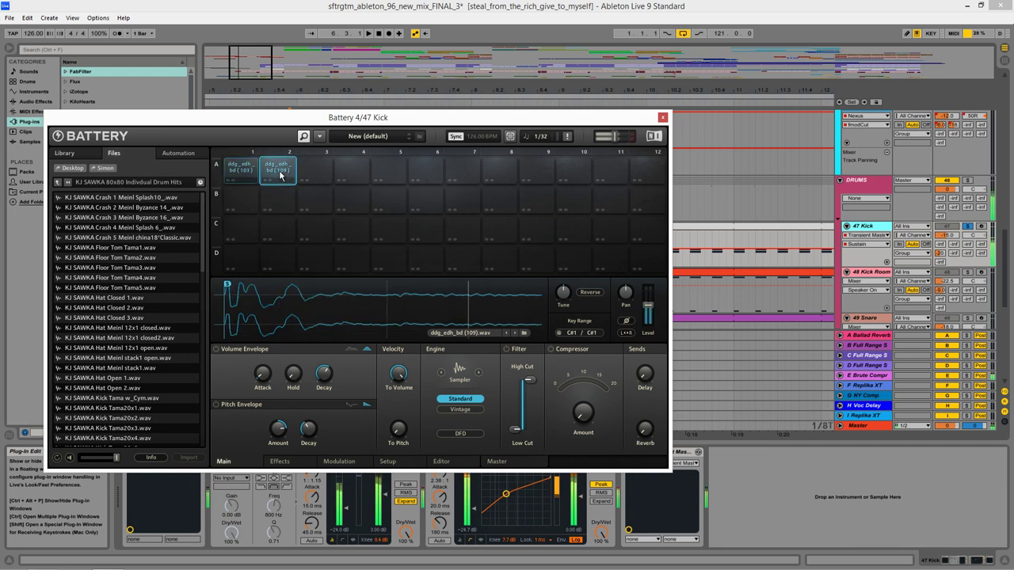
{"action": "left_click", "coordinate": [280, 175]}
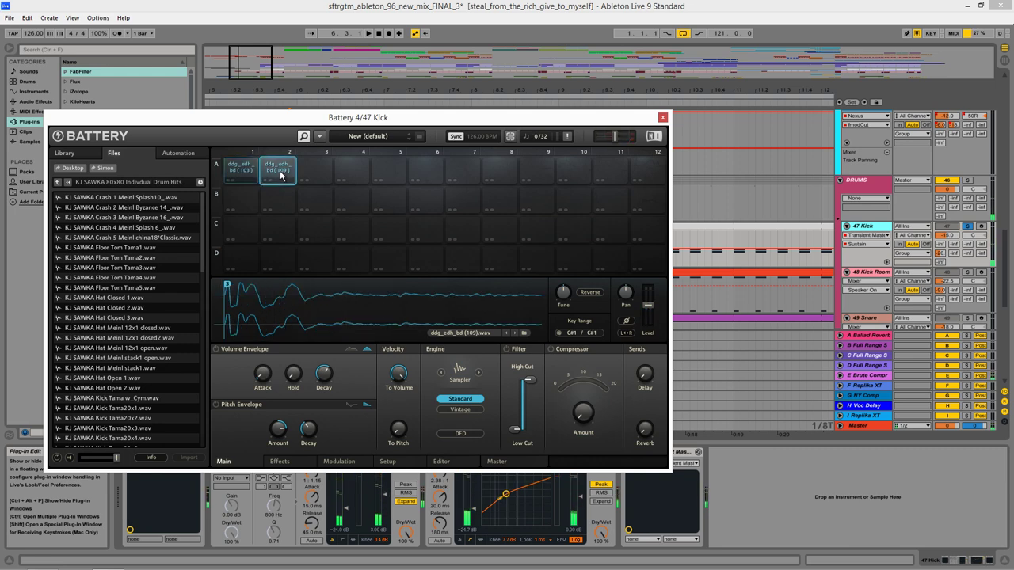
{"action": "left_click", "coordinate": [664, 118]}
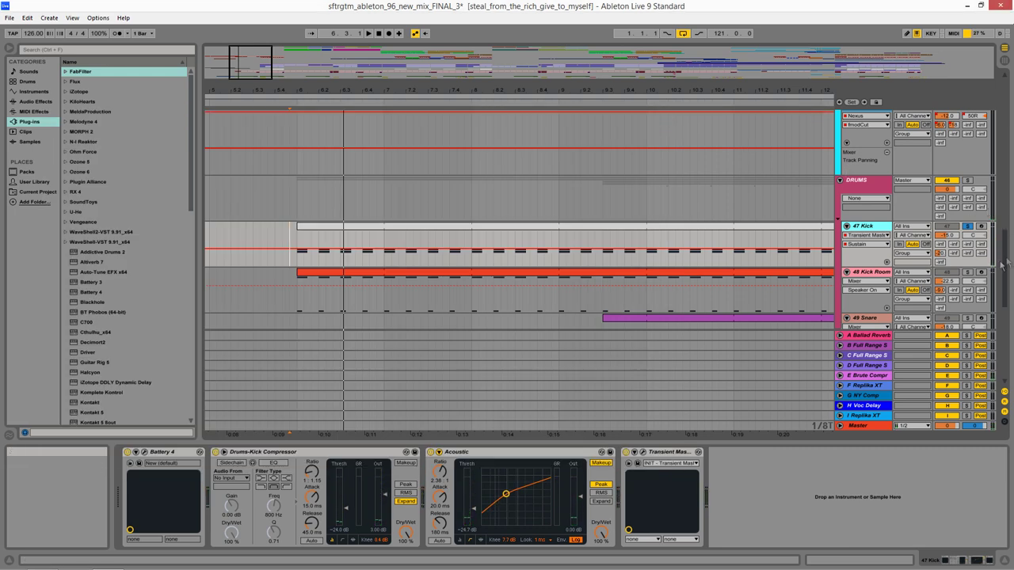
Open the Kontakt 5 instrument on the 48 Kick Room track and solo that track to hear it alone.
{"action": "left_click", "coordinate": [873, 273]}
{"action": "left_click", "coordinate": [136, 452]}
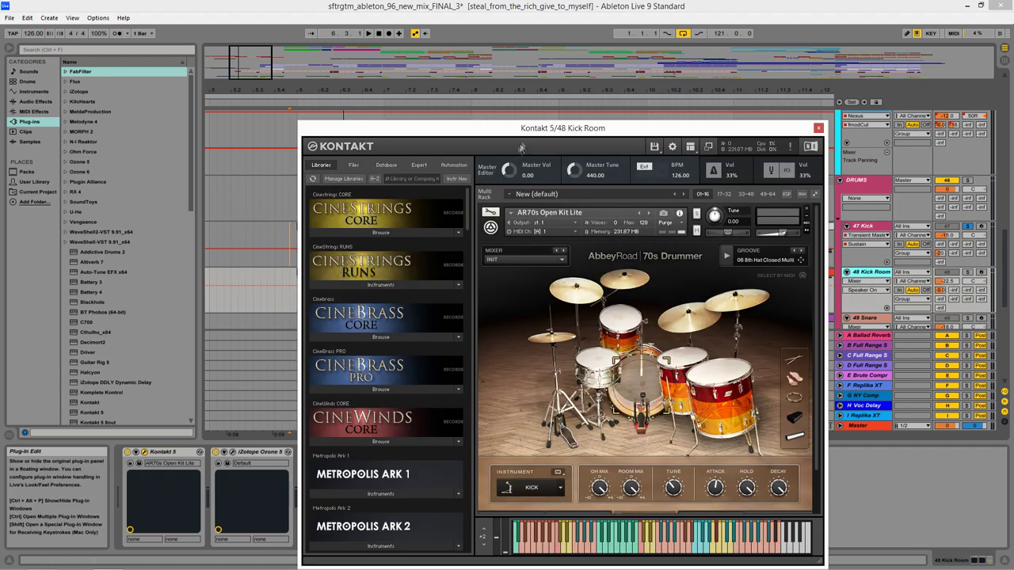
{"action": "left_click_drag", "start_coordinate": [528, 120], "coordinate": [343, 79]}
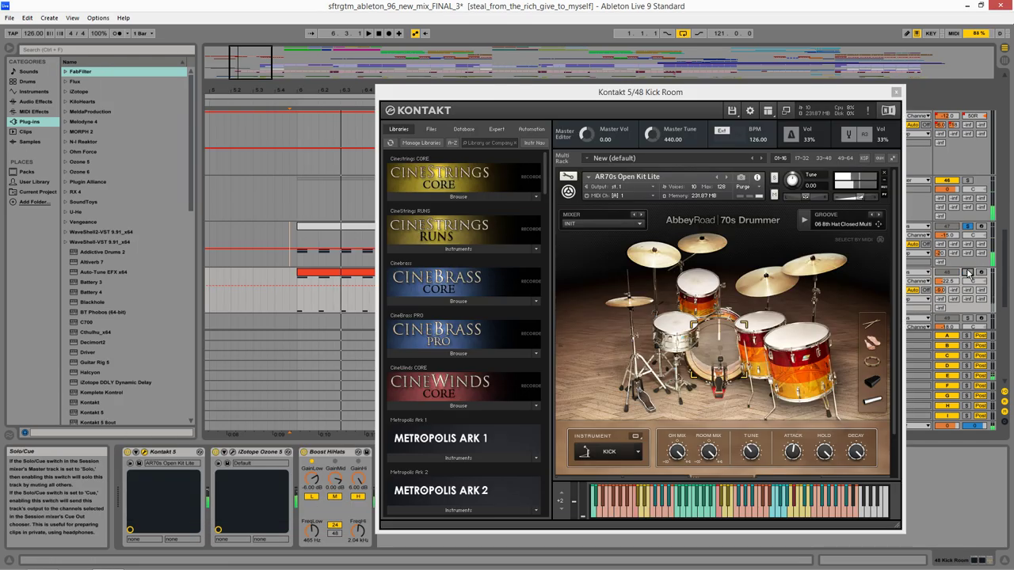
{"action": "left_click", "coordinate": [967, 272]}
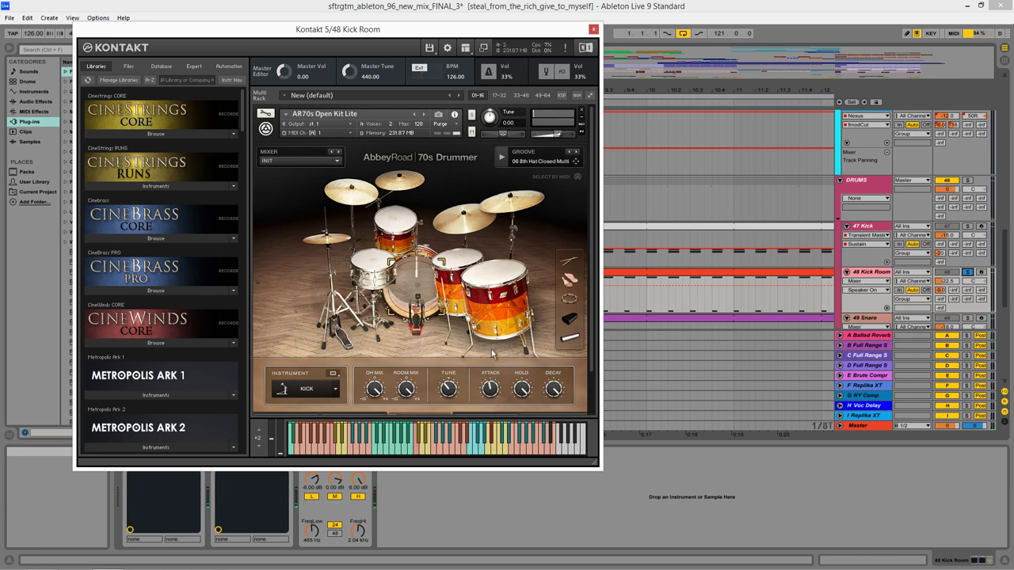
Listen to the 47 Kick track soloed and to the soloed DRUMS group, closing the Kontakt window when done.
{"action": "left_click", "coordinate": [968, 227]}
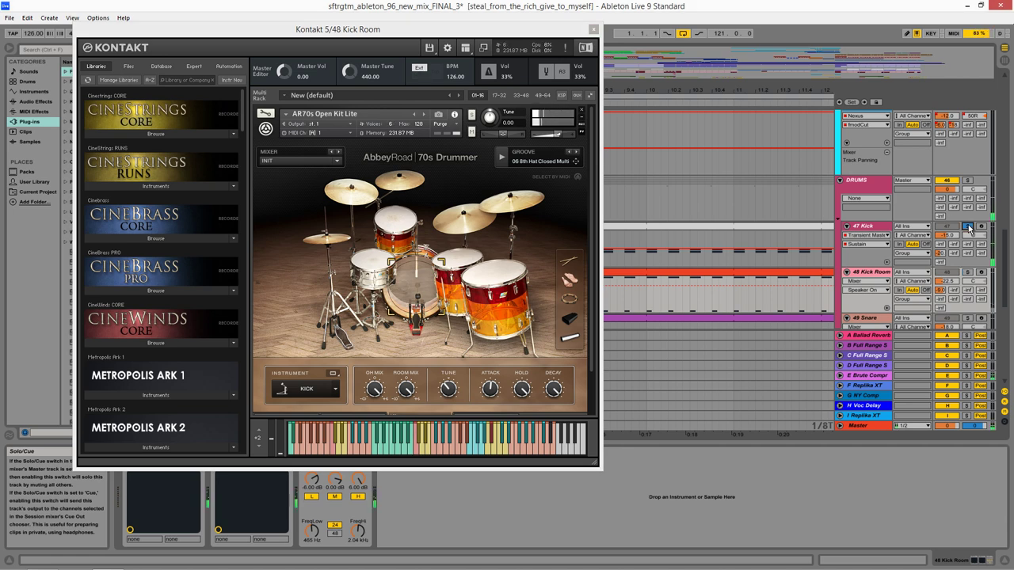
{"action": "left_click_drag", "start_coordinate": [540, 30], "coordinate": [533, 38]}
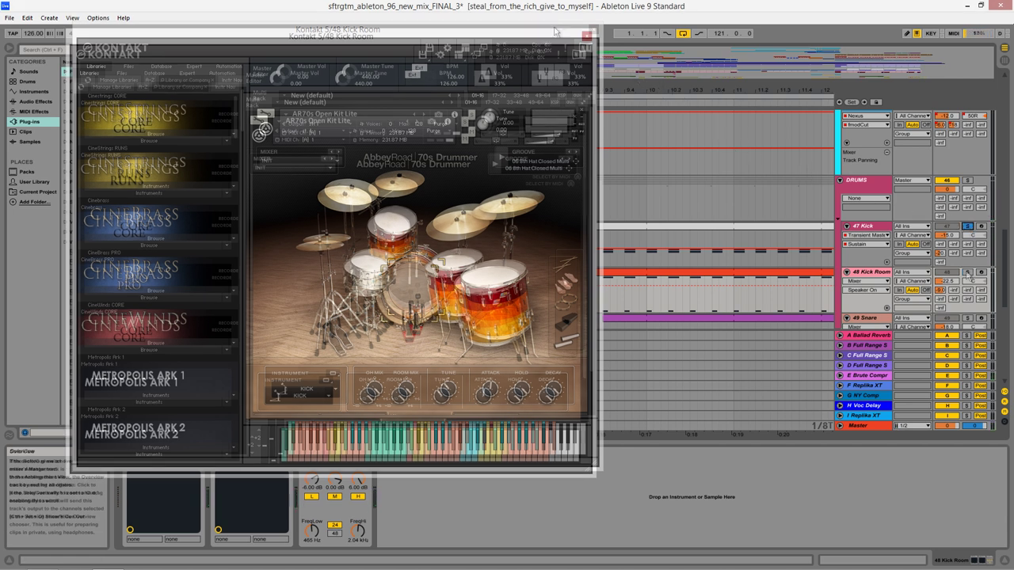
{"action": "left_click", "coordinate": [968, 181]}
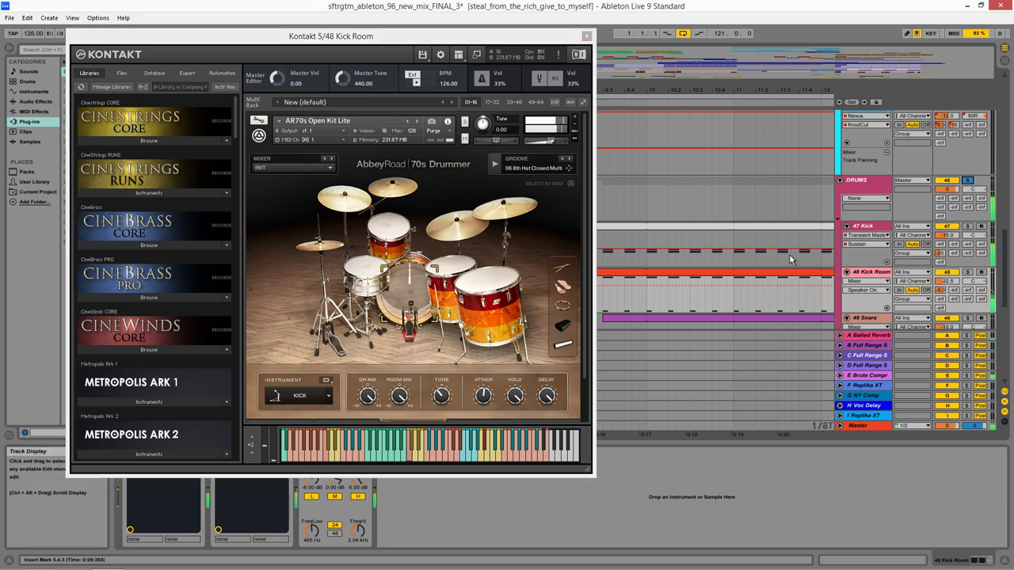
{"action": "left_click", "coordinate": [586, 36]}
Play the snare entrance from position 8.3.1 and review the remaining tracks of the DRUMS group.
{"action": "scroll", "coordinate": [503, 243], "scroll_direction": "down", "scroll_amount": 3}
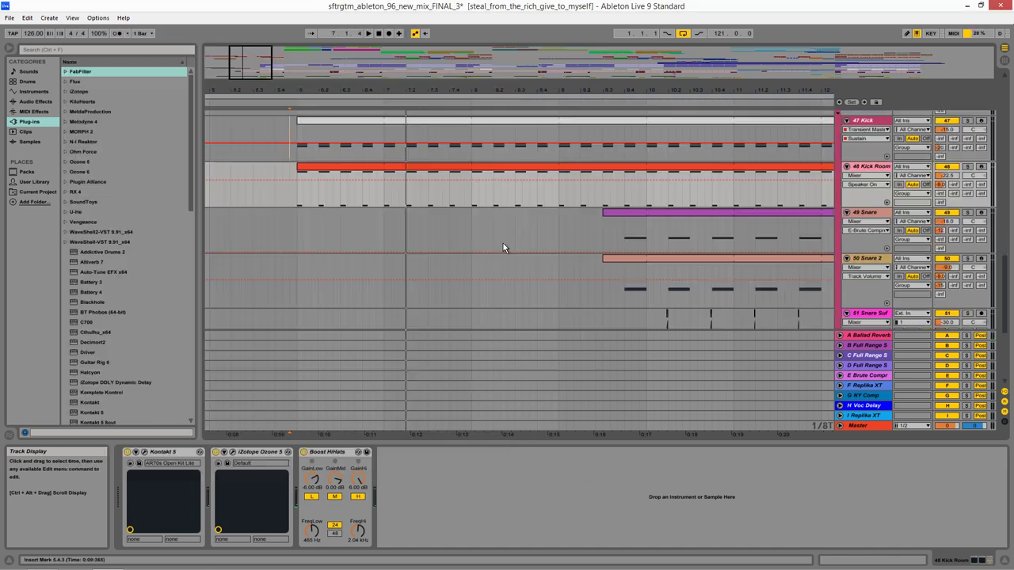
{"action": "left_click_drag", "start_coordinate": [626, 259], "coordinate": [430, 237]}
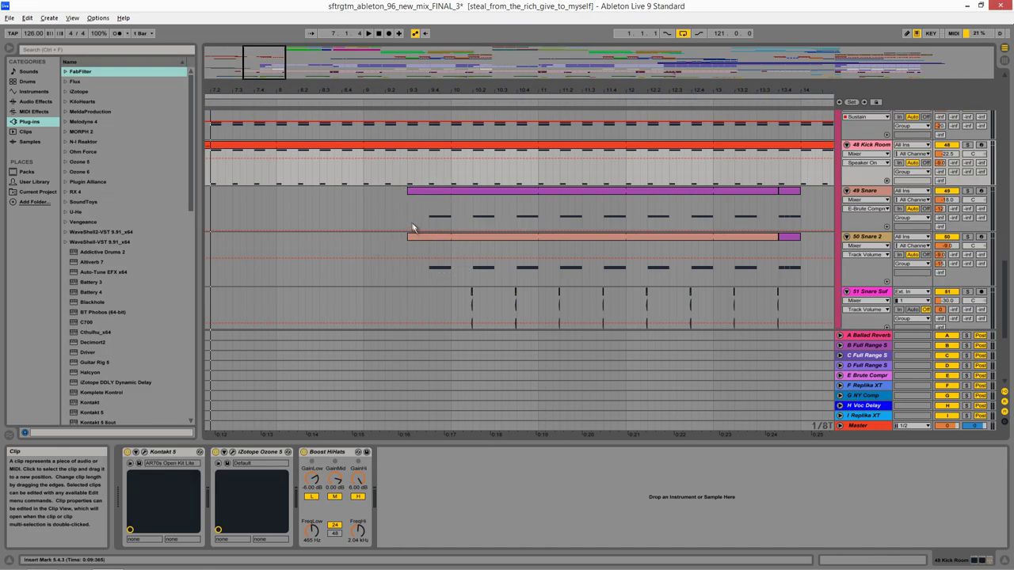
{"action": "left_click", "coordinate": [320, 212]}
{"action": "key", "text": "space"}
{"action": "scroll", "coordinate": [515, 237], "scroll_direction": "down", "scroll_amount": 5}
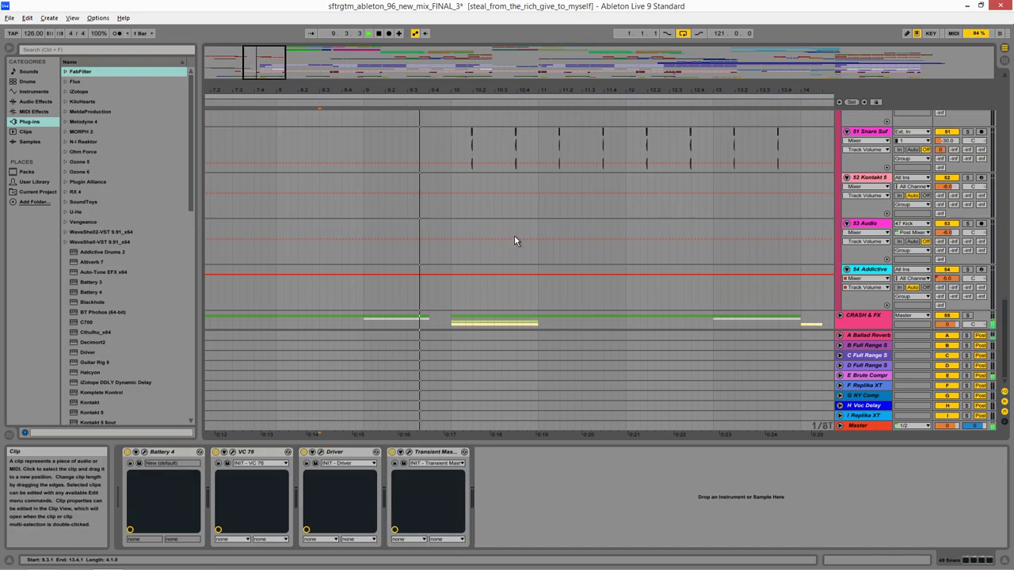
{"action": "key", "text": "space"}
Unfold the CRASH & FX group and play the fx_build_fullnoisy_02 clip from bar 8 with 57 Audio soloed.
{"action": "left_click", "coordinate": [843, 323]}
{"action": "left_click", "coordinate": [840, 316]}
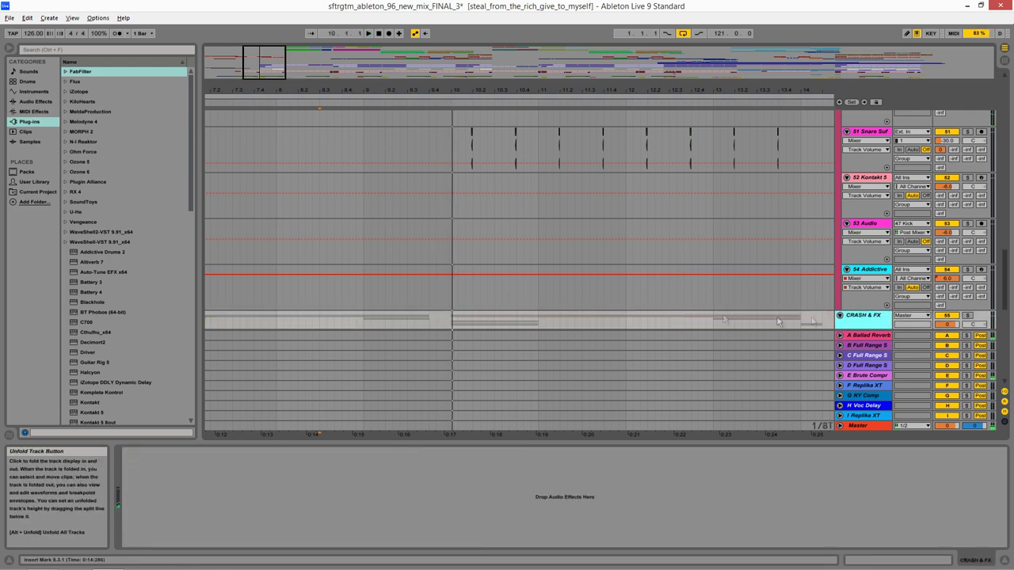
{"action": "mouse_move", "coordinate": [606, 405]}
{"action": "left_mouse_down"}
{"action": "mouse_move", "coordinate": [621, 250]}
{"action": "mouse_move", "coordinate": [547, 222]}
{"action": "mouse_move", "coordinate": [465, 337]}
{"action": "left_mouse_up"}
{"action": "left_click", "coordinate": [355, 208]}
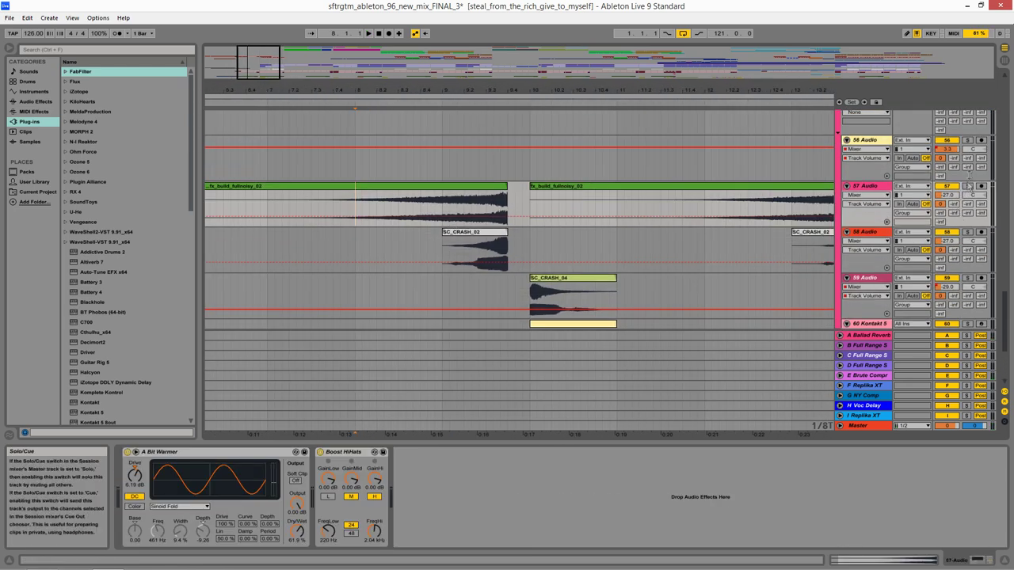
{"action": "left_click", "coordinate": [967, 186]}
{"action": "key", "text": "space"}
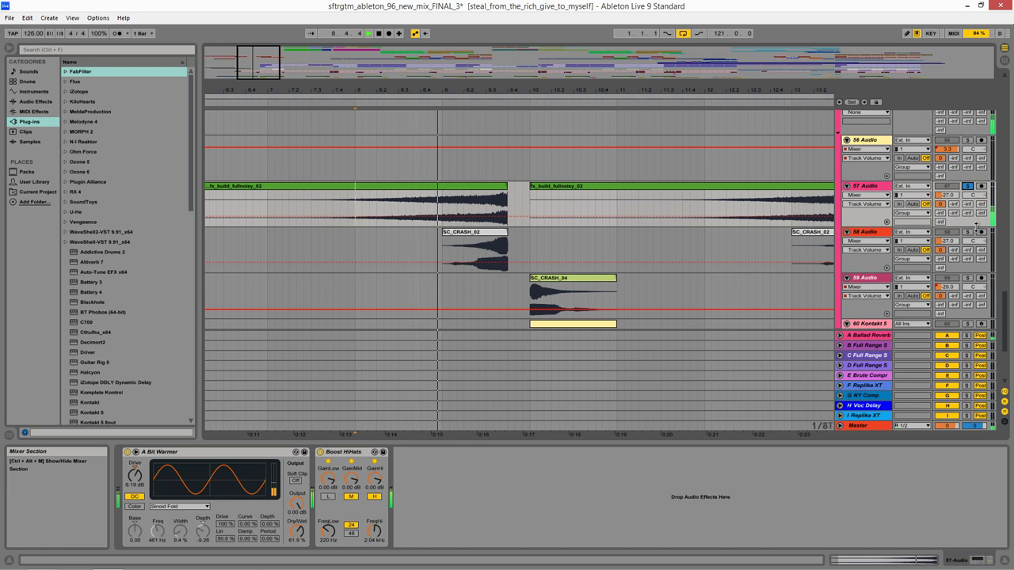
{"action": "key", "text": "space"}
Solo the 58 Audio track and play its first SC_CRASH_02 clip.
{"action": "left_click", "coordinate": [967, 232]}
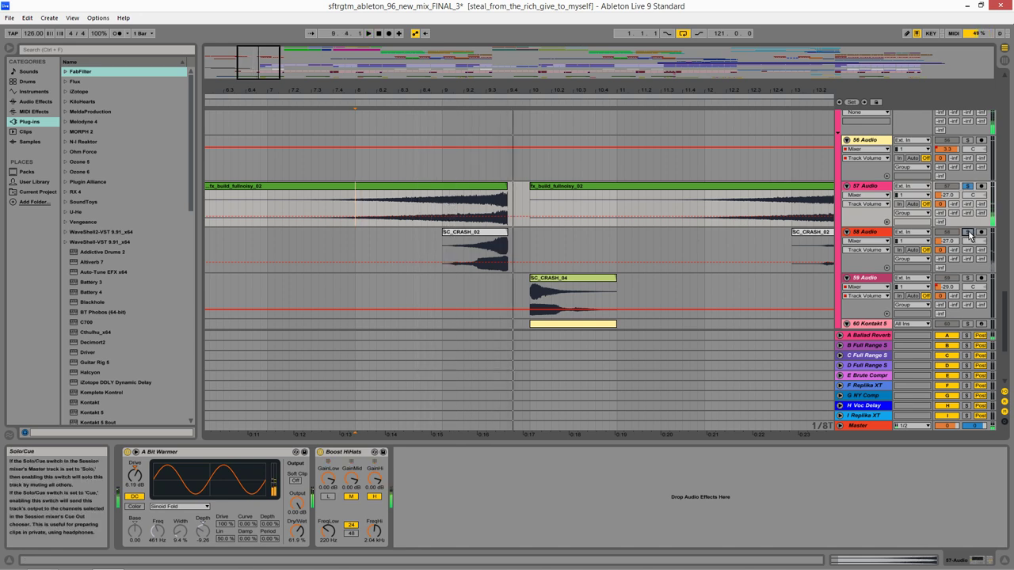
{"action": "left_click", "coordinate": [446, 262]}
{"action": "key", "text": "space"}
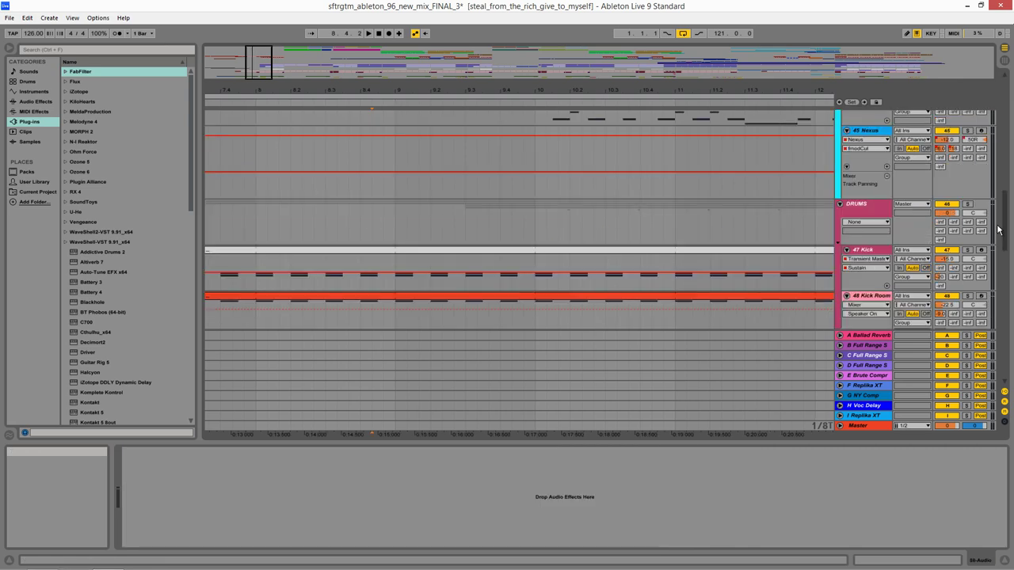
Play the full arrangement through the build-up and crash clips leading into bar 10.
{"action": "left_click_drag", "start_coordinate": [1001, 227], "coordinate": [1002, 92]}
{"action": "left_click", "coordinate": [393, 167]}
{"action": "key", "text": "minus"}
{"action": "key", "text": "minus"}
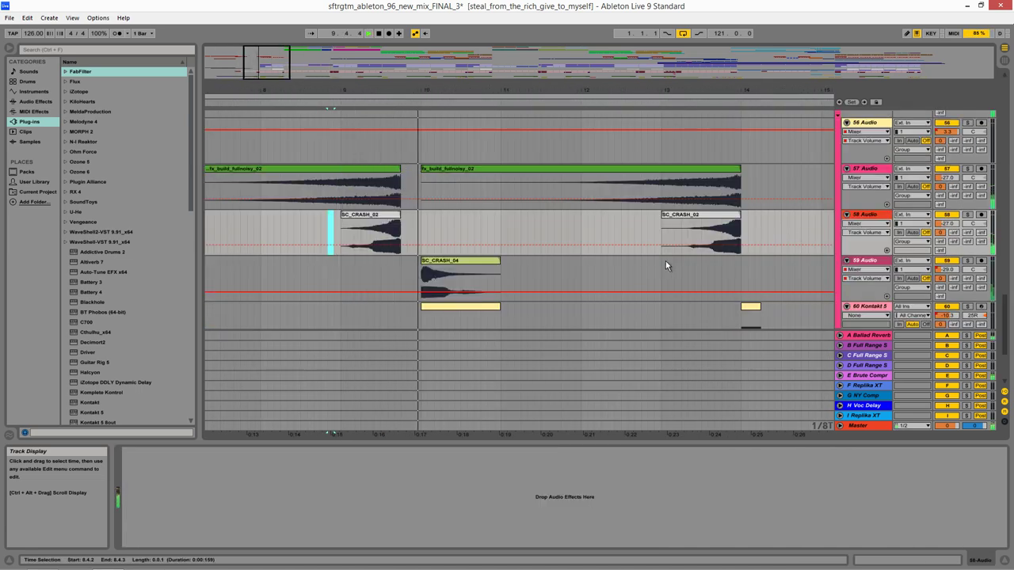
Play the 49 Snare track soloed and inspect its Battery 4 instrument, closing the plug-in window when done.
{"action": "left_click_drag", "start_coordinate": [661, 255], "coordinate": [584, 356]}
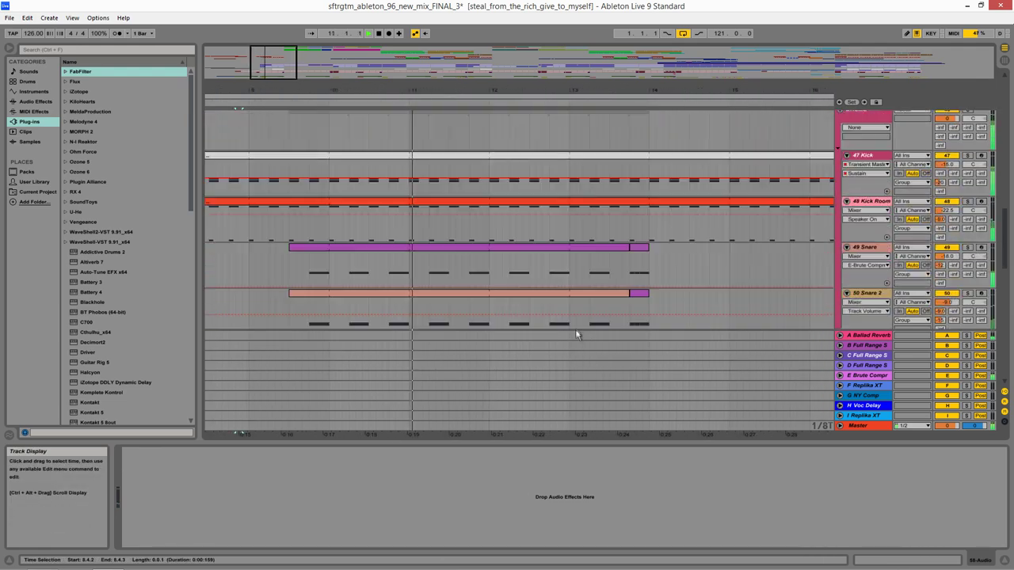
{"action": "left_click_drag", "start_coordinate": [543, 257], "coordinate": [520, 215]}
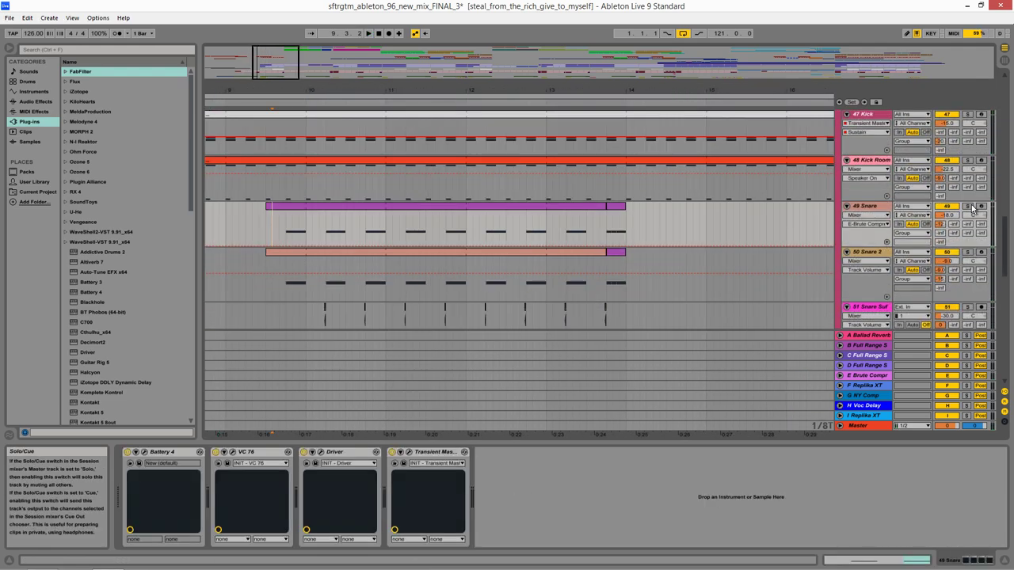
{"action": "left_click", "coordinate": [968, 206]}
{"action": "key", "text": "space"}
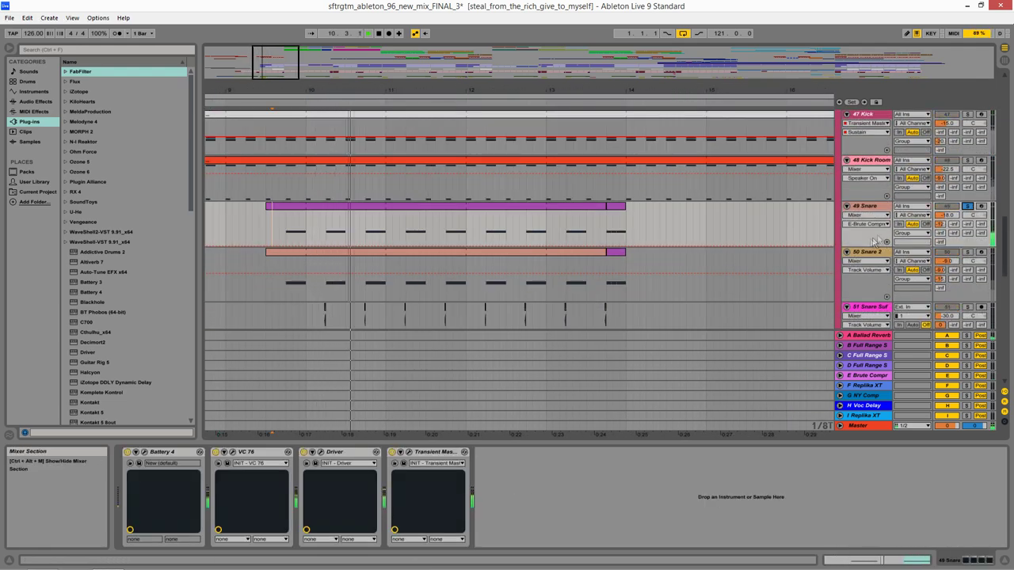
{"action": "left_click", "coordinate": [146, 452]}
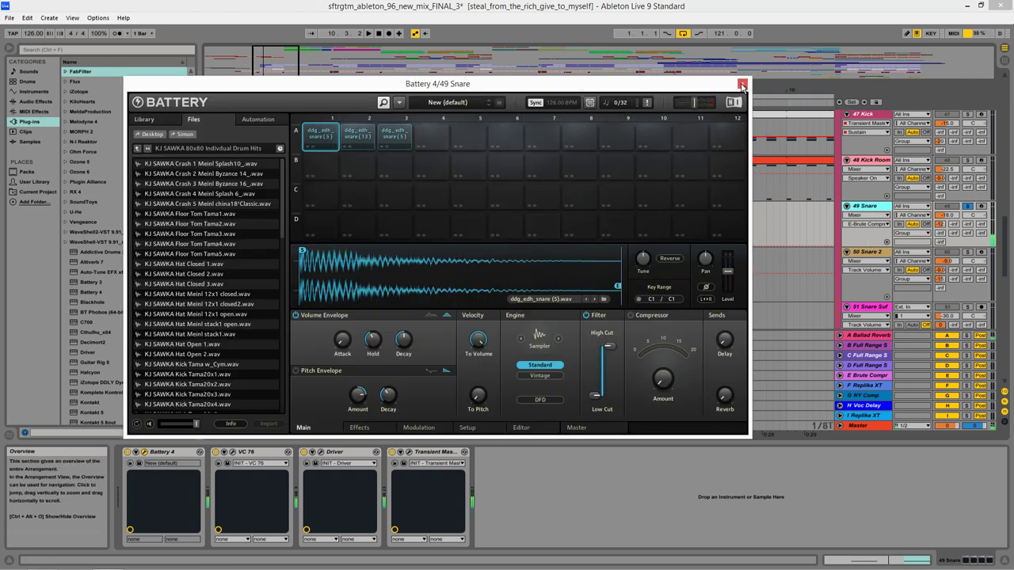
{"action": "left_click", "coordinate": [742, 86]}
Solo the 50 Snare 2 track and inspect its Addictive Drums 2 instrument, closing the plug-in window when done.
{"action": "left_click", "coordinate": [854, 297]}
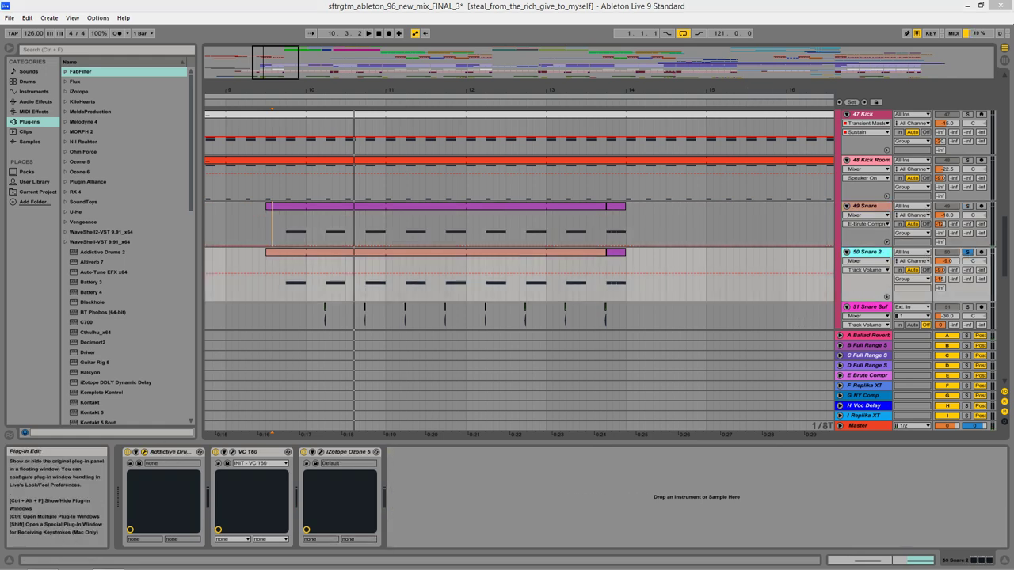
{"action": "left_click", "coordinate": [144, 453]}
{"action": "left_click", "coordinate": [728, 108]}
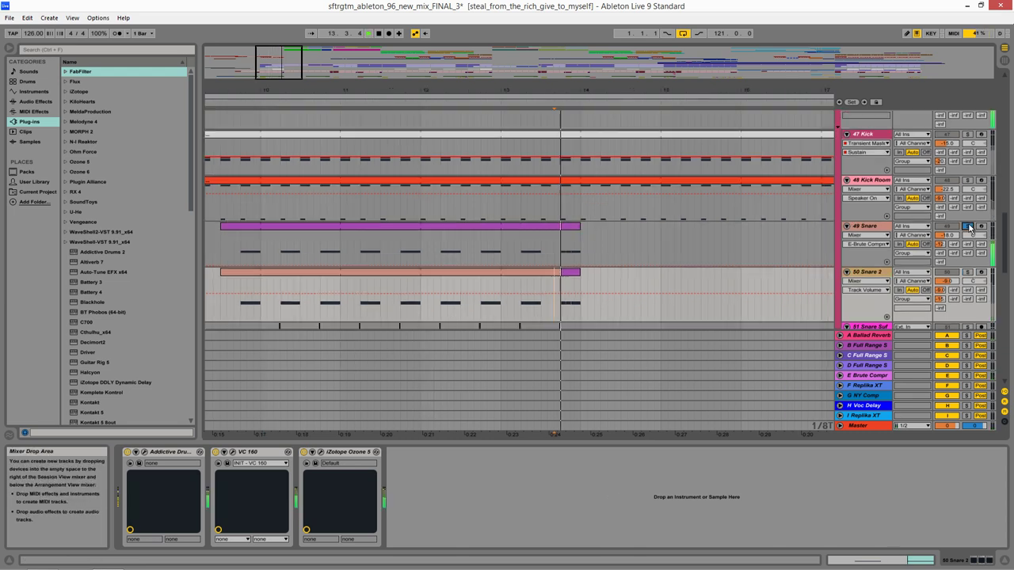
Play the snare fill from 13.3.3 with the 50 Snare 2 track soloed in place of 49 Snare.
{"action": "left_click", "coordinate": [557, 256]}
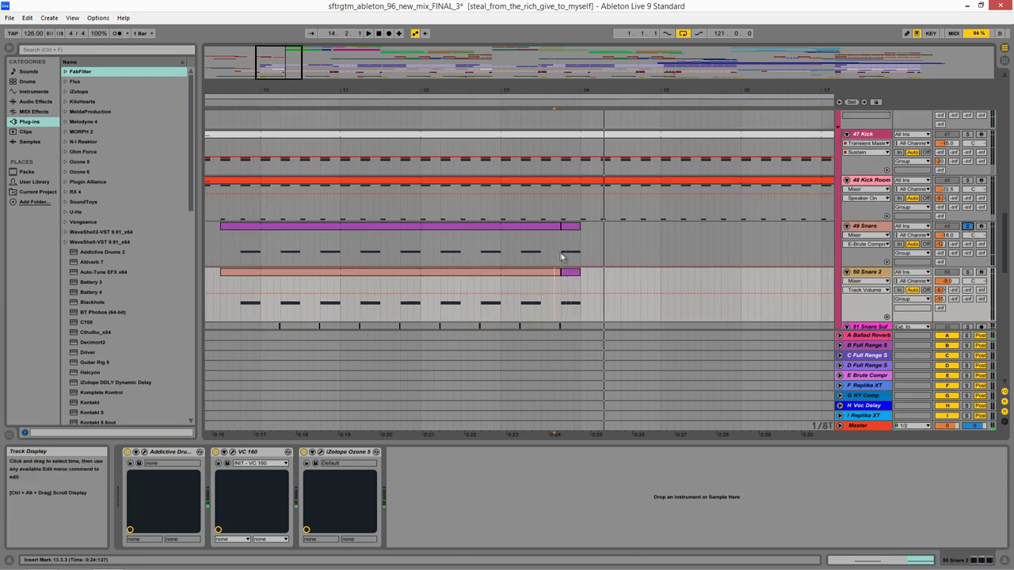
{"action": "left_click", "coordinate": [967, 273]}
{"action": "left_click_drag", "start_coordinate": [602, 301], "coordinate": [573, 250]}
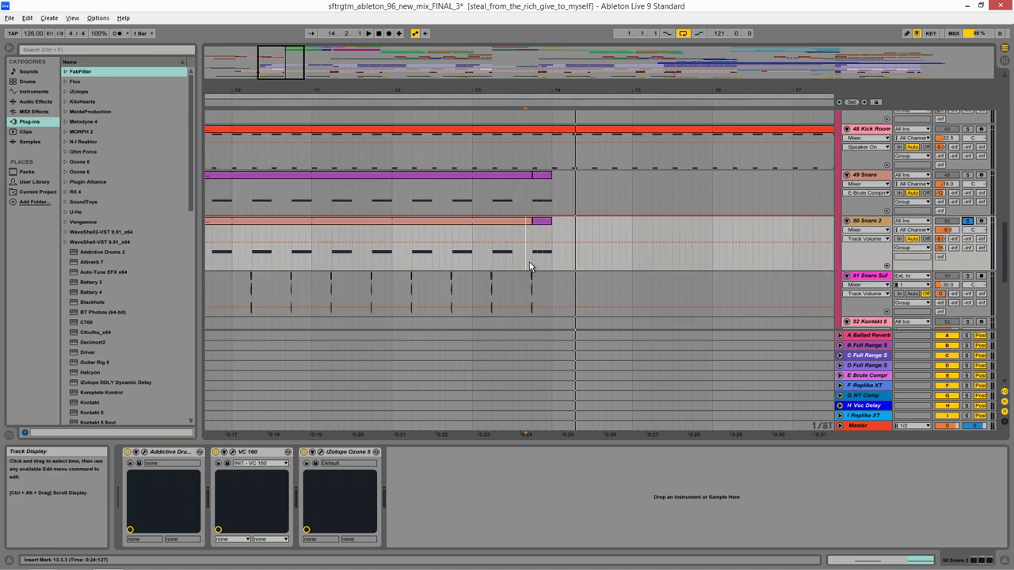
{"action": "key", "text": "space"}
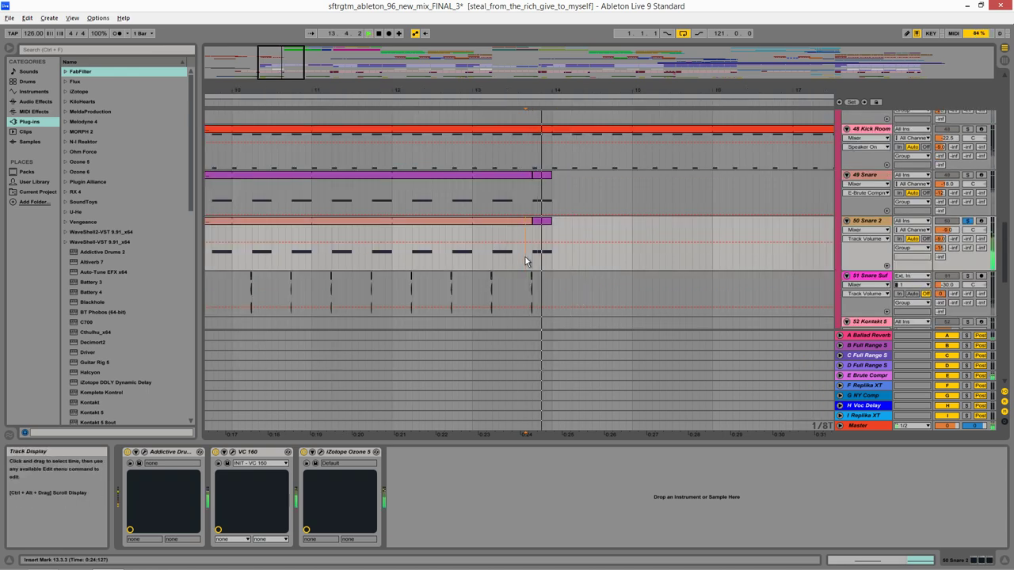
{"action": "key", "text": "space"}
Select and examine the first short fx_build_fullnoisy_02 clip on the 51 Snare Suf track, just before beat 10.2.
{"action": "left_click_drag", "start_coordinate": [525, 257], "coordinate": [609, 242]}
{"action": "left_click", "coordinate": [329, 275]}
{"action": "key", "text": "plus"}
{"action": "key", "text": "plus"}
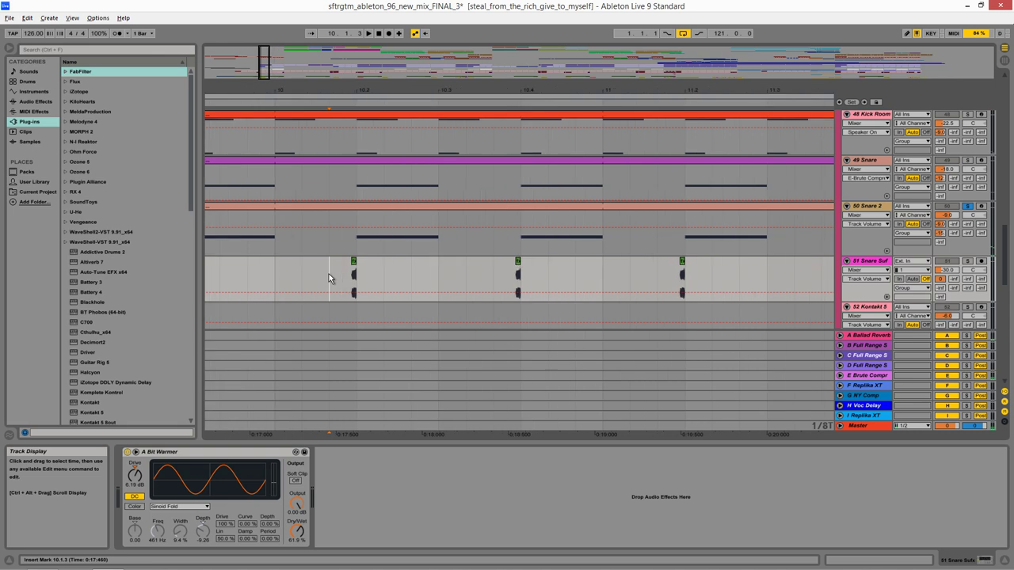
{"action": "key", "text": "plus"}
{"action": "key", "text": "plus"}
{"action": "left_click_drag", "start_coordinate": [420, 262], "coordinate": [285, 260]}
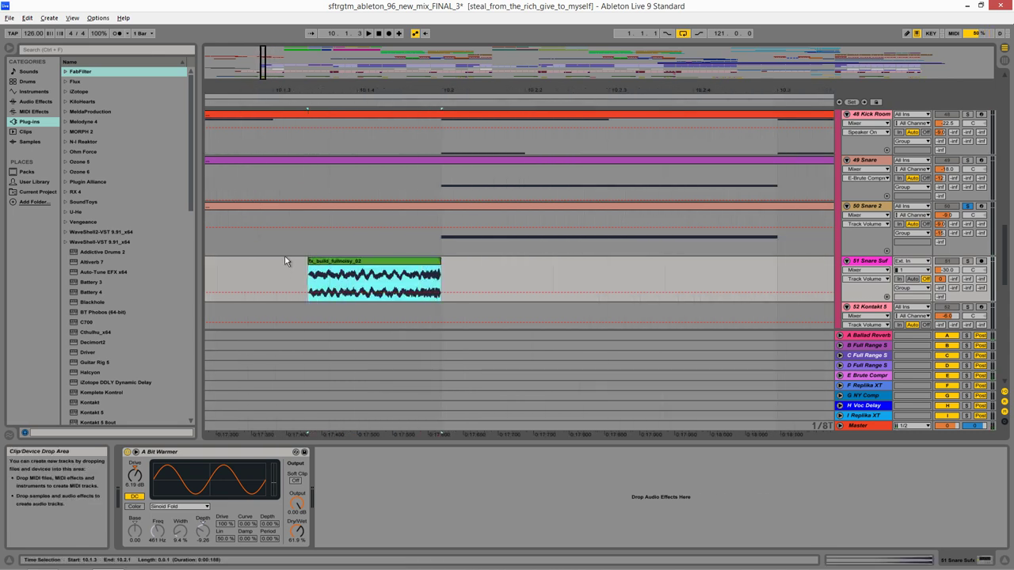
{"action": "key", "text": "minus"}
{"action": "key", "text": "minus"}
{"action": "key", "text": "minus"}
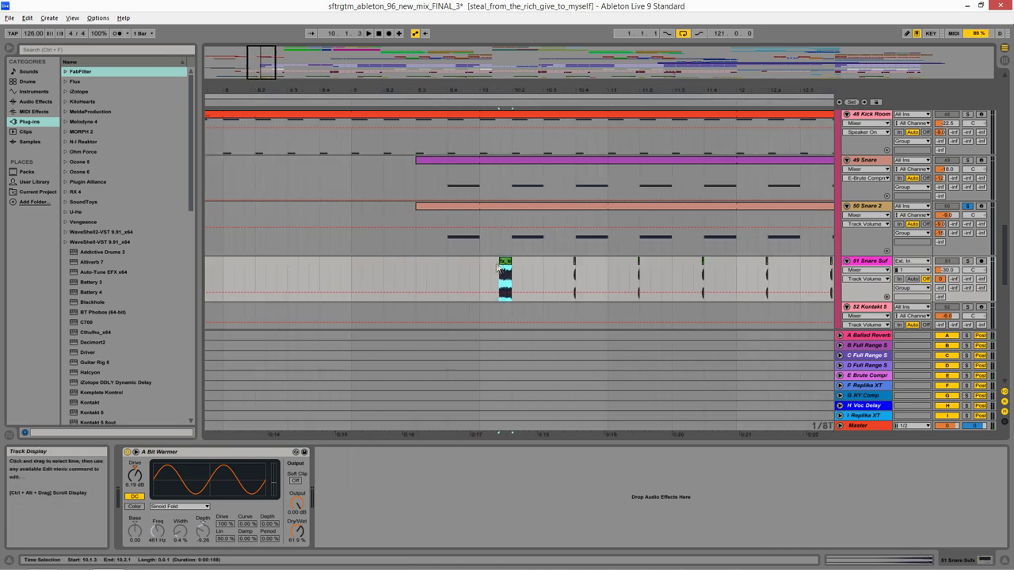
Extend the start of the first 51 Snare Suf clip back past beat 8.3, play it soloed, and undo the extension.
{"action": "key", "text": "plus"}
{"action": "key", "text": "plus"}
{"action": "left_click", "coordinate": [305, 287]}
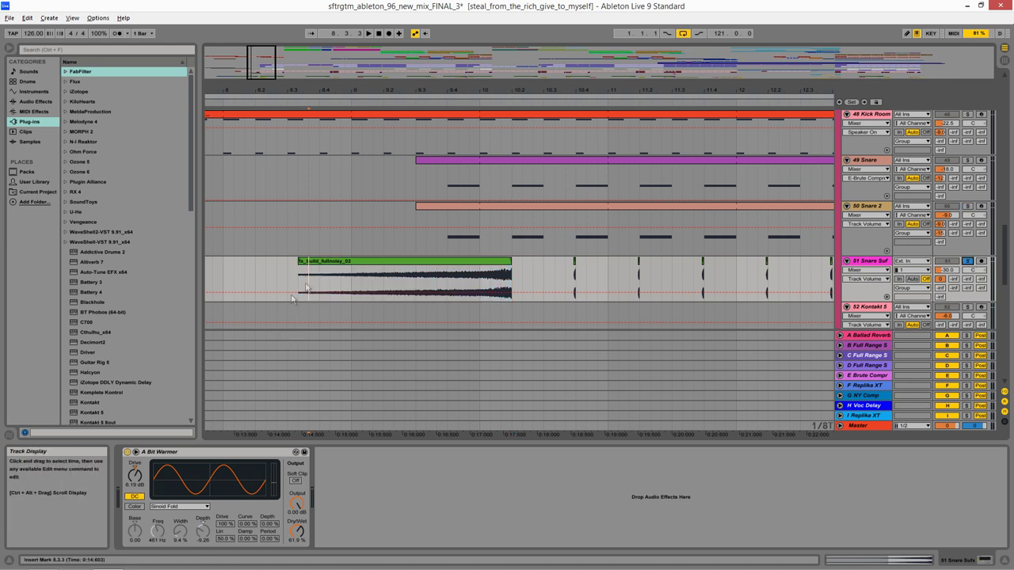
{"action": "key", "text": "space"}
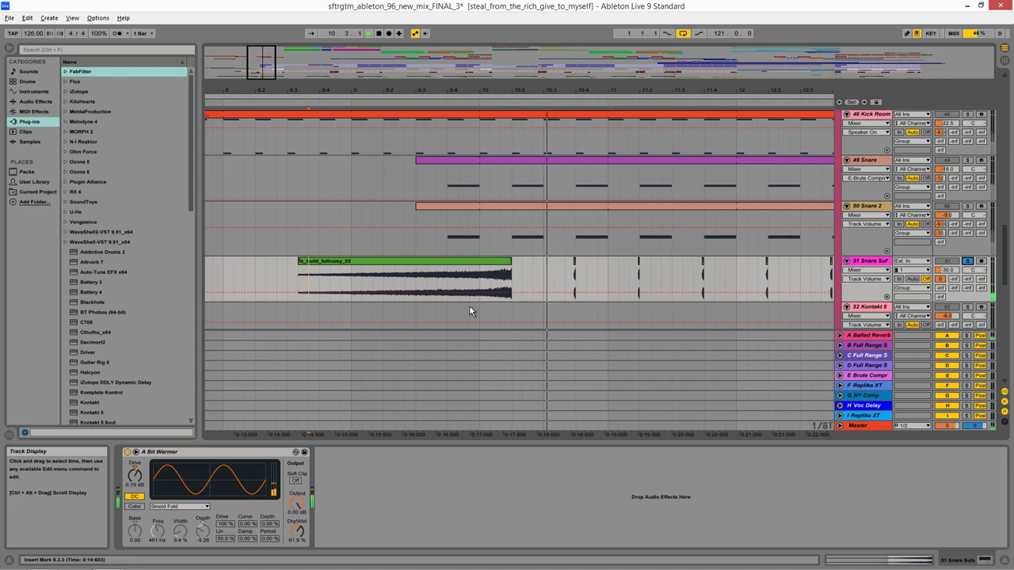
{"action": "key", "text": "space"}
{"action": "key", "text": "ctrl+z"}
{"action": "key", "text": "ctrl+z"}
Play the short trimmed clip on the soloed 51 Snare Suf track from 10.1.3.
{"action": "left_click", "coordinate": [500, 277]}
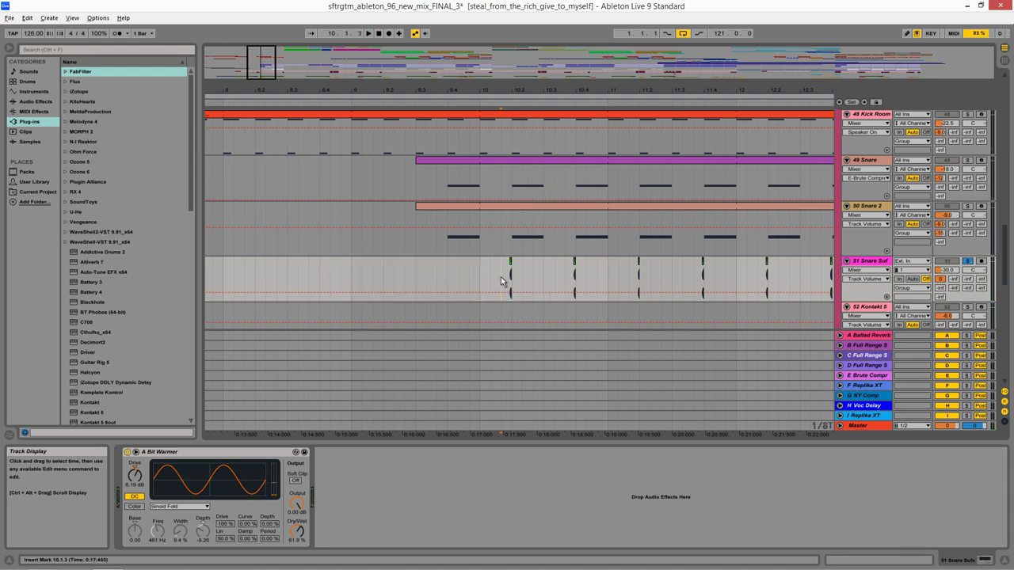
{"action": "key", "text": "plus"}
{"action": "key", "text": "plus"}
{"action": "key", "text": "plus"}
{"action": "key", "text": "space"}
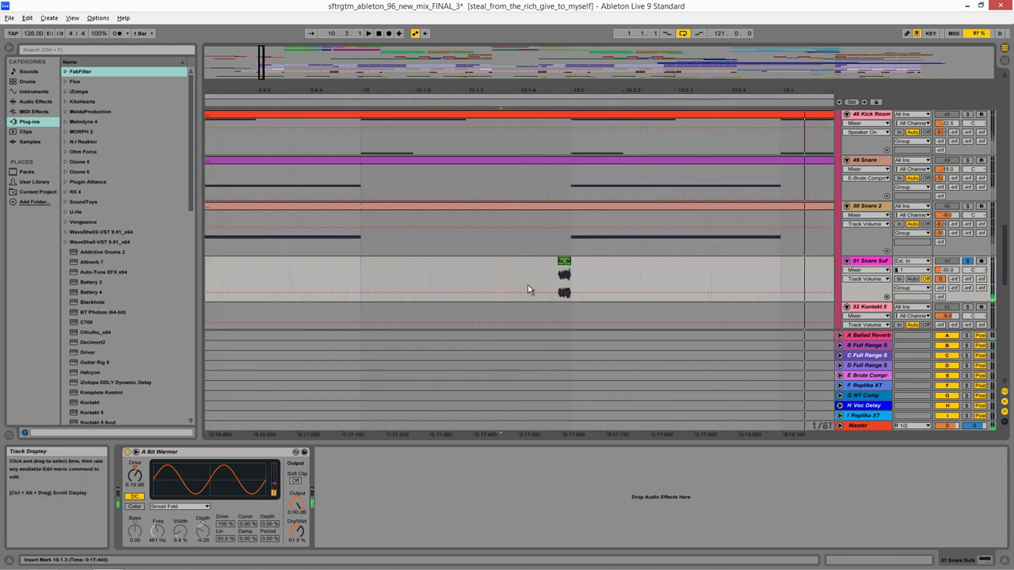
{"action": "key", "text": "minus"}
{"action": "key", "text": "minus"}
{"action": "key", "text": "space"}
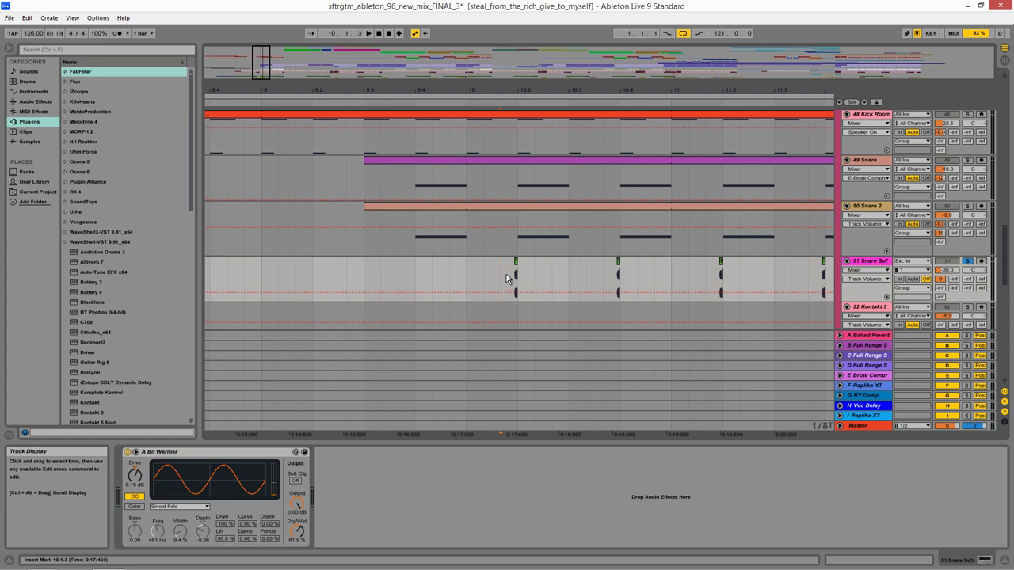
Compare the 51 Snare Suf clips before beats 11.2 and 11.4 with the notes on both snare tracks, selecting each in turn.
{"action": "key", "text": "plus"}
{"action": "key", "text": "plus"}
{"action": "key", "text": "plus"}
{"action": "left_click_drag", "start_coordinate": [824, 288], "coordinate": [263, 274]}
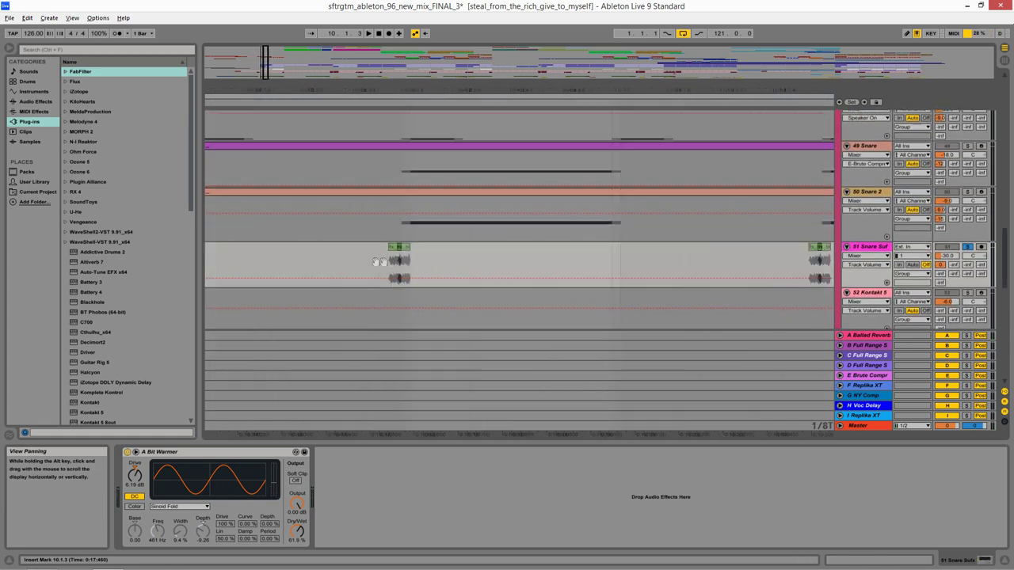
{"action": "left_click_drag", "start_coordinate": [687, 252], "coordinate": [302, 272]}
{"action": "left_click", "coordinate": [433, 280]}
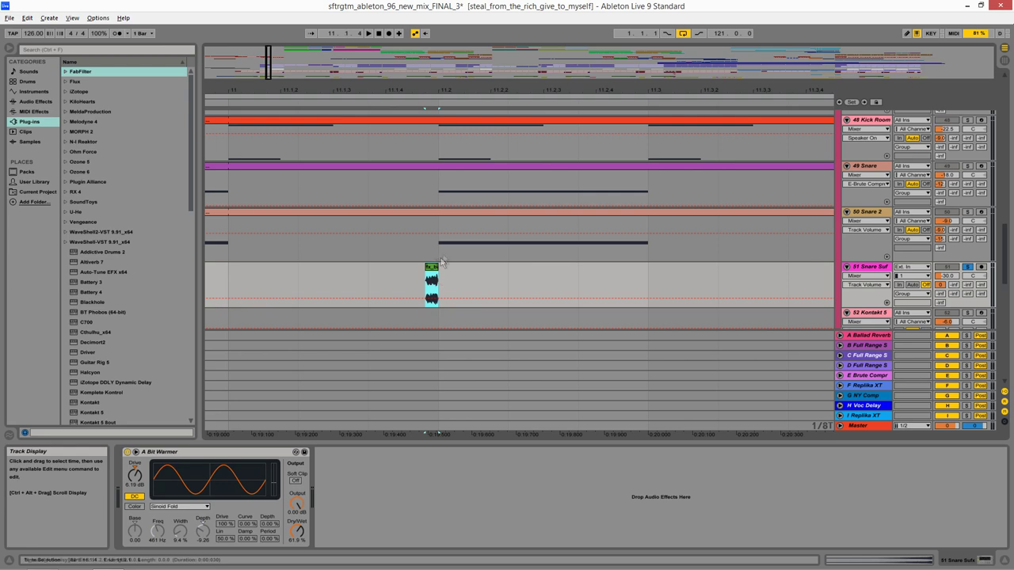
{"action": "left_click_drag", "start_coordinate": [440, 202], "coordinate": [503, 221]}
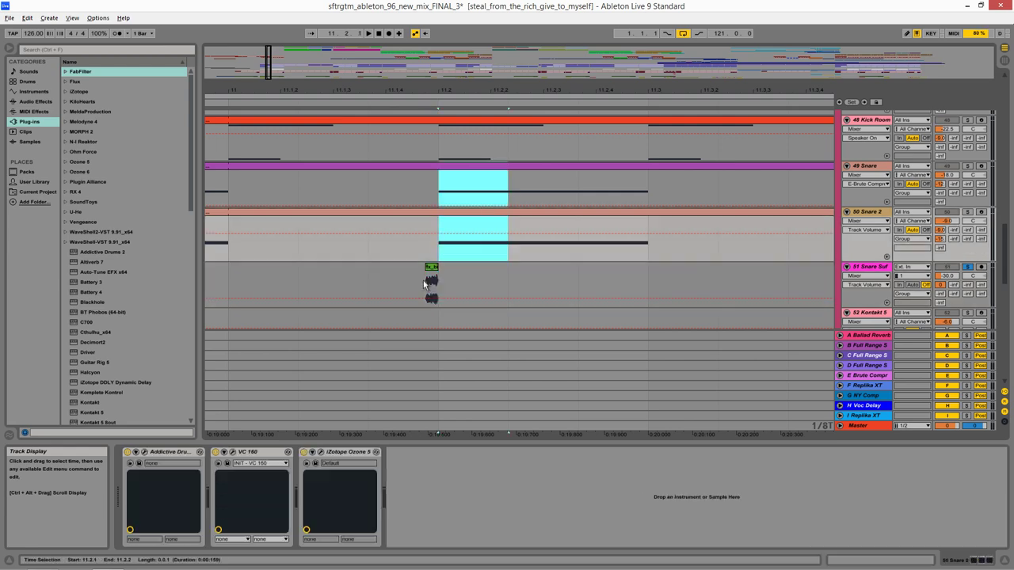
{"action": "left_click_drag", "start_coordinate": [425, 280], "coordinate": [434, 280]}
{"action": "left_click_drag", "start_coordinate": [760, 276], "coordinate": [422, 274]}
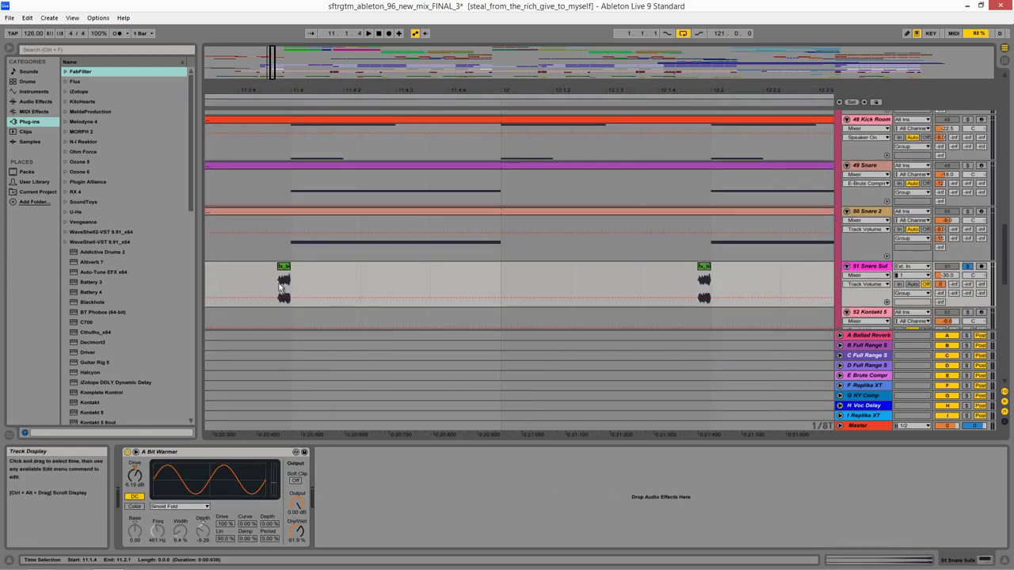
{"action": "left_click", "coordinate": [283, 284]}
{"action": "left_click_drag", "start_coordinate": [290, 196], "coordinate": [347, 233]}
Examine how the short 51 Snare Suf clips repeat with the snare hits through the rest of the arrangement.
{"action": "key", "text": "minus"}
{"action": "key", "text": "minus"}
{"action": "key", "text": "minus"}
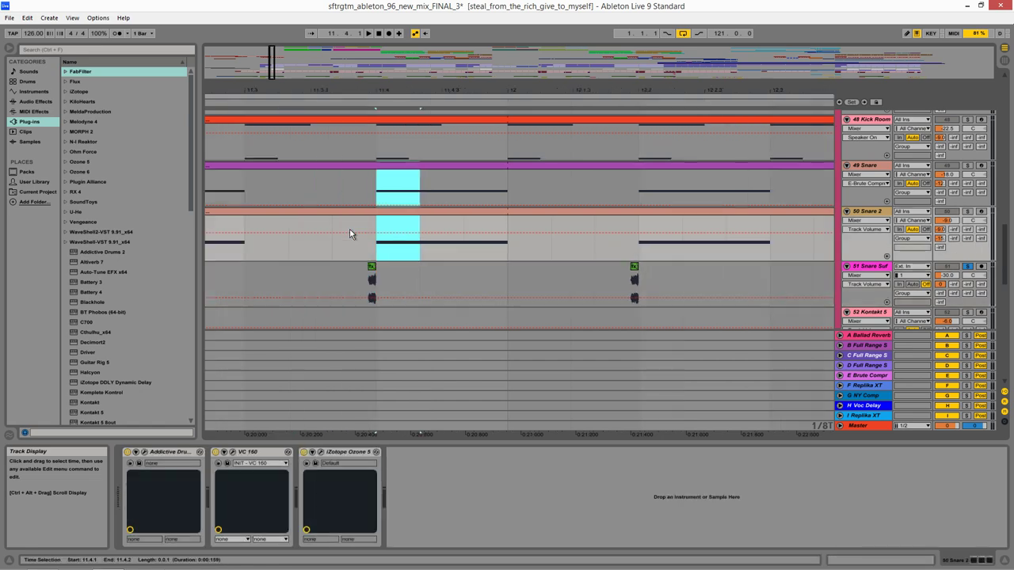
{"action": "key", "text": "minus"}
{"action": "left_click_drag", "start_coordinate": [591, 291], "coordinate": [419, 274]}
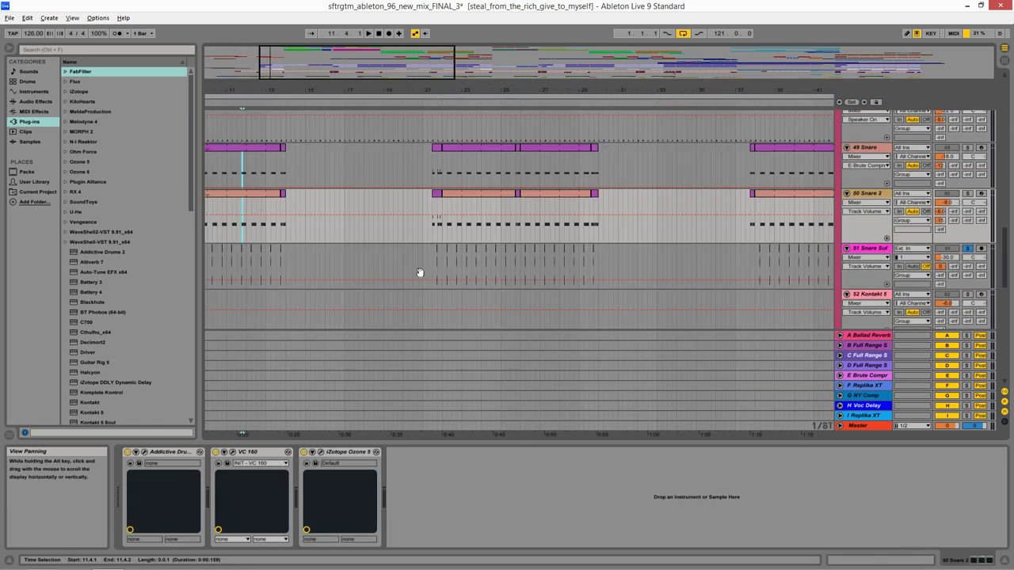
{"action": "left_click_drag", "start_coordinate": [474, 259], "coordinate": [309, 253]}
{"action": "left_click_drag", "start_coordinate": [267, 220], "coordinate": [440, 265]}
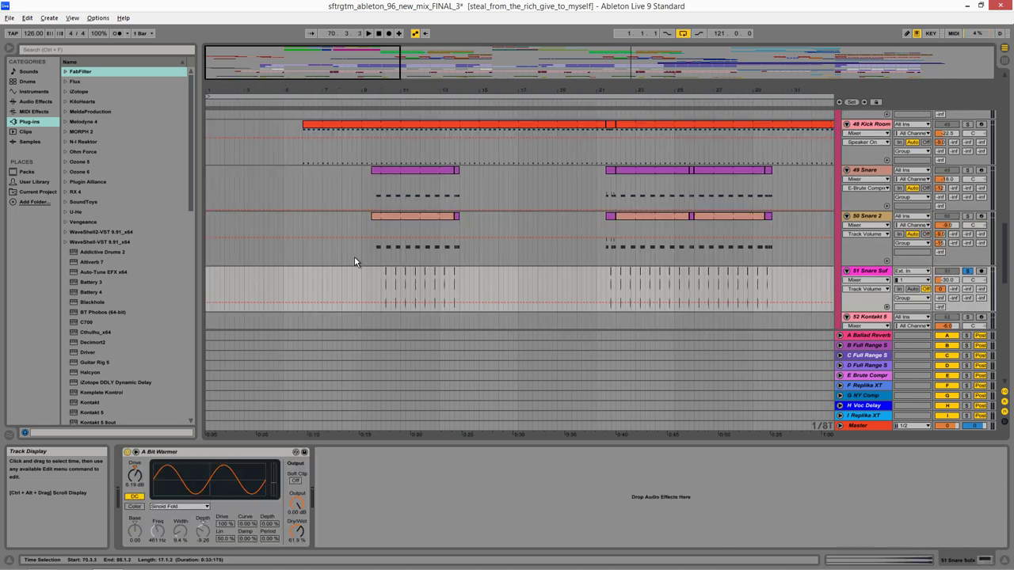
Play the soloed 51 Snare Suf track from 9.3.2 through its clips up to the fill in bar 13.
{"action": "left_click", "coordinate": [372, 252]}
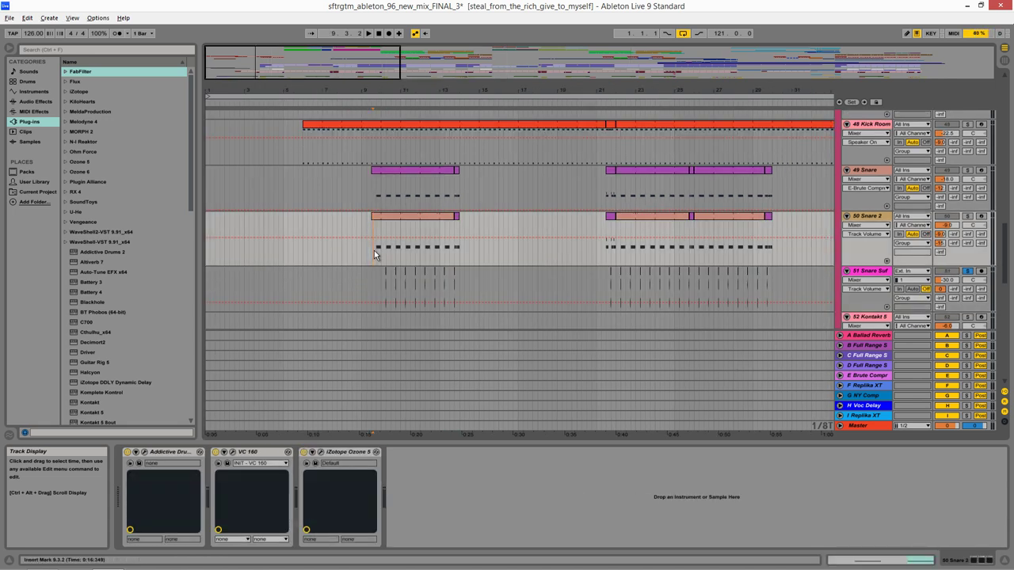
{"action": "key", "text": "plus"}
{"action": "key", "text": "plus"}
{"action": "key", "text": "plus"}
{"action": "key", "text": "plus"}
{"action": "key", "text": "space"}
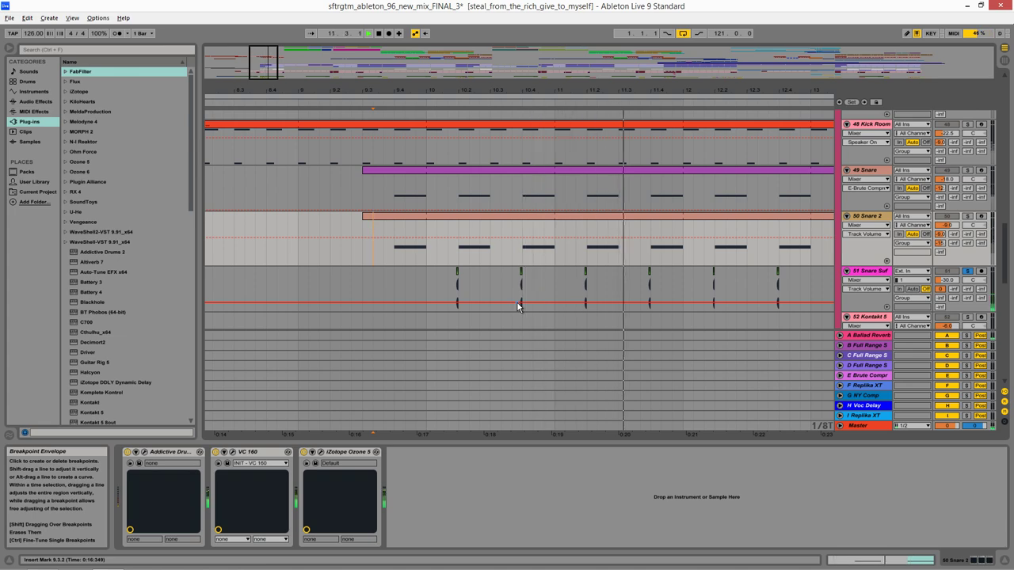
{"action": "left_click_drag", "start_coordinate": [518, 302], "coordinate": [402, 258]}
{"action": "key", "text": "minus"}
{"action": "key", "text": "minus"}
{"action": "key", "text": "minus"}
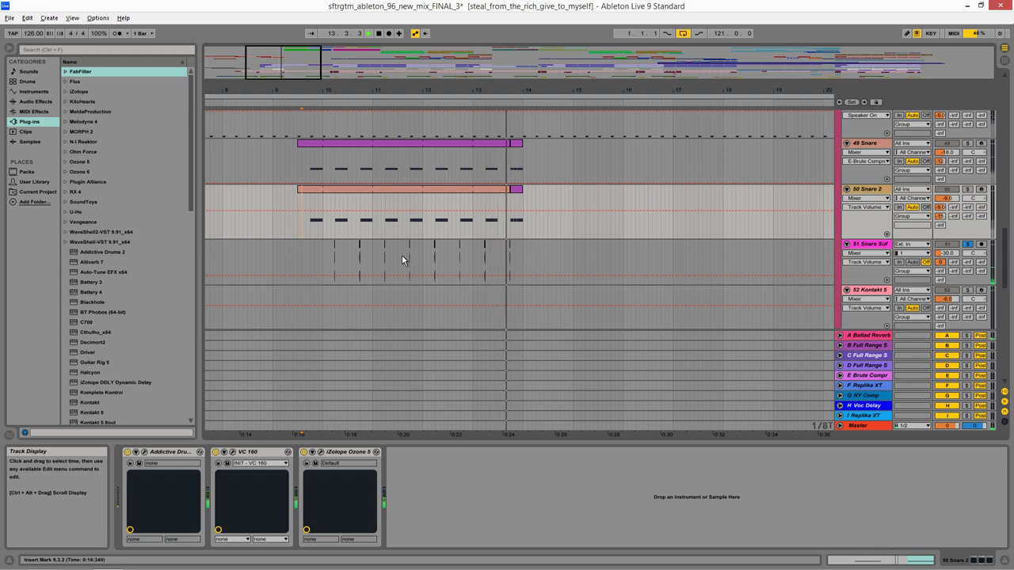
{"action": "key", "text": "space"}
Solo the 49 Snare and 50 Snare 2 tracks along with 51 Snare Suf and play all three from 9.3.3.
{"action": "left_click", "coordinate": [308, 227]}
{"action": "left_click_drag", "start_coordinate": [308, 227], "coordinate": [339, 282]}
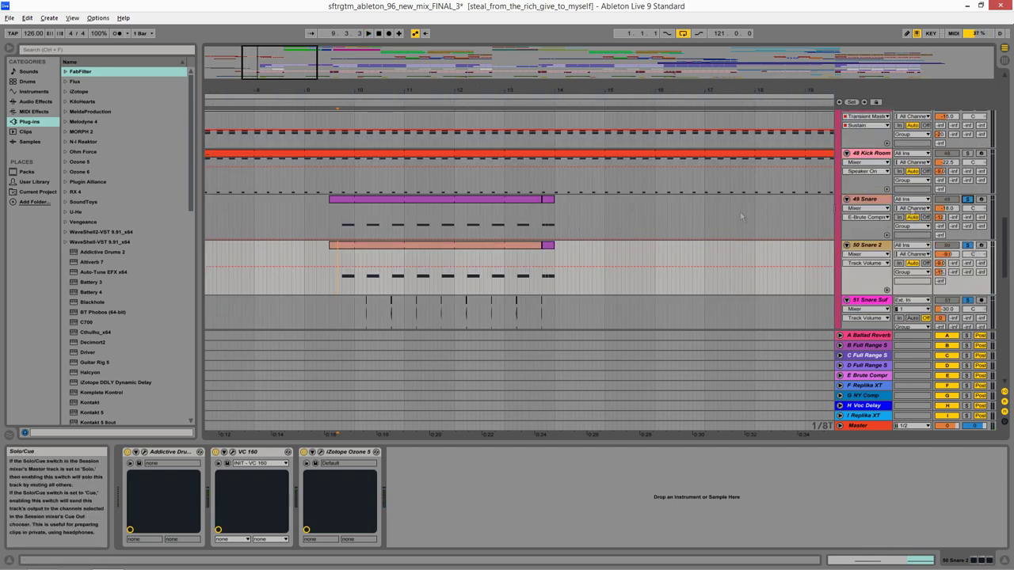
{"action": "key", "text": "space"}
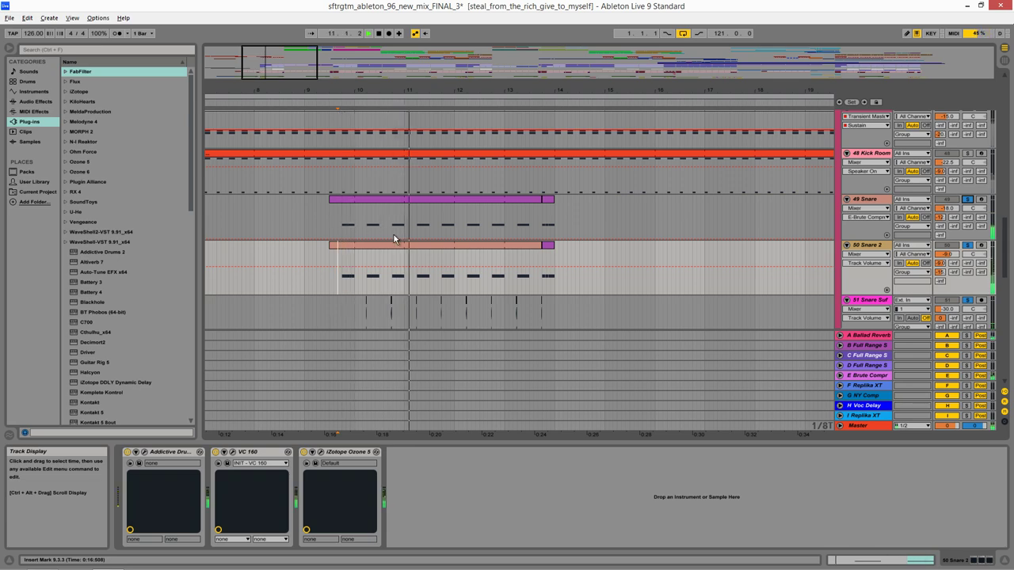
{"action": "left_click_drag", "start_coordinate": [463, 277], "coordinate": [379, 248]}
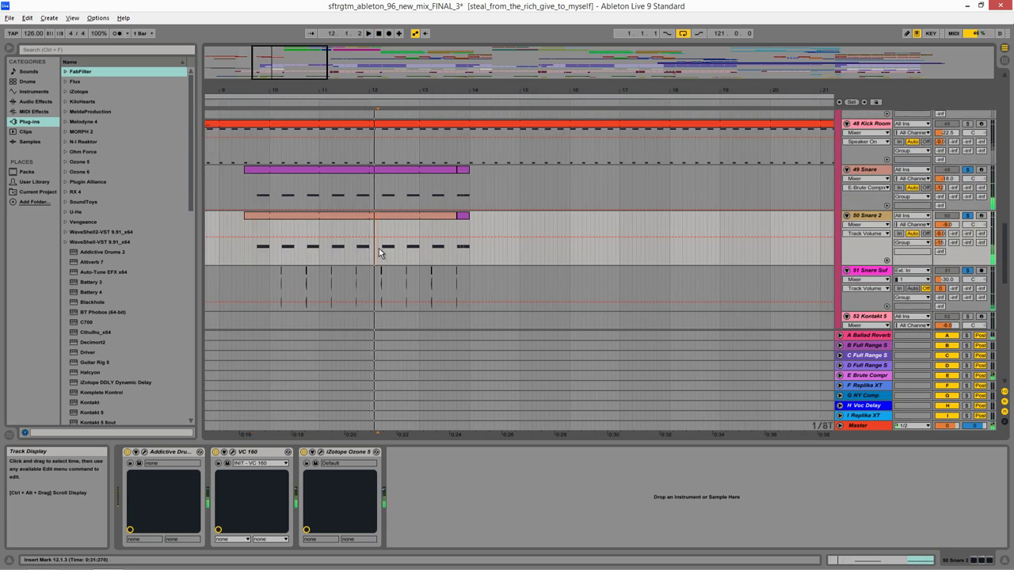
{"action": "key", "text": "space"}
Examine how the 51 Snare Suf clips line up with both snare tracks' notes around bar 12.
{"action": "left_click", "coordinate": [377, 248]}
{"action": "key", "text": "plus"}
{"action": "key", "text": "plus"}
{"action": "key", "text": "plus"}
{"action": "key", "text": "plus"}
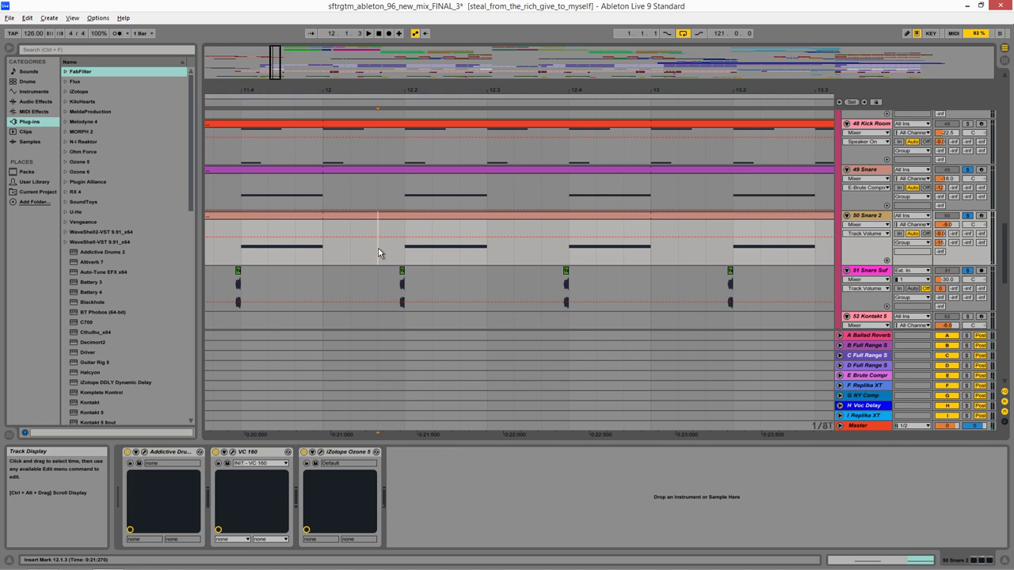
{"action": "key", "text": "minus"}
{"action": "key", "text": "minus"}
{"action": "key", "text": "minus"}
{"action": "key", "text": "plus"}
{"action": "key", "text": "plus"}
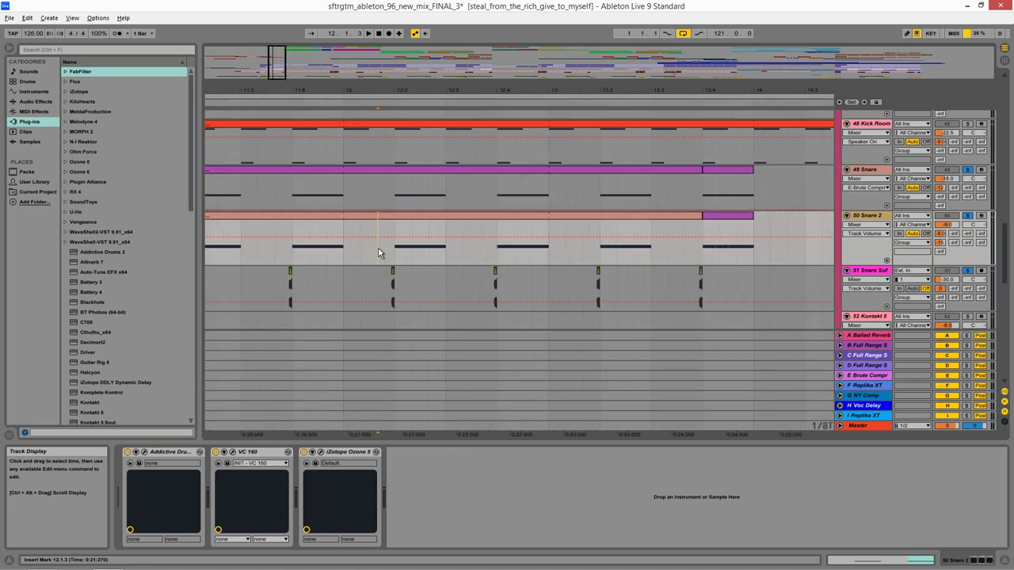
{"action": "key", "text": "minus"}
{"action": "key", "text": "minus"}
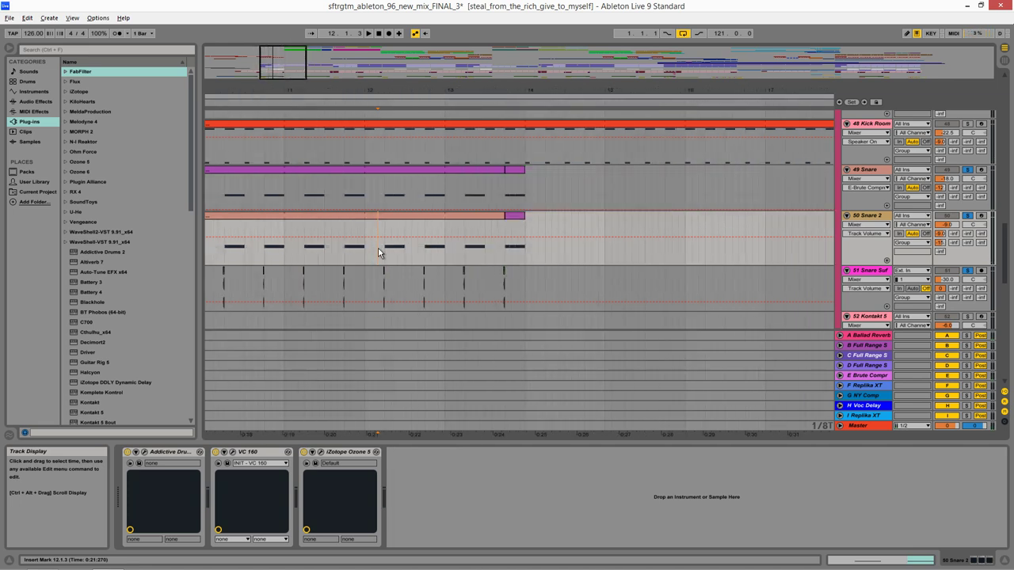
{"action": "left_click_drag", "start_coordinate": [380, 248], "coordinate": [386, 256]}
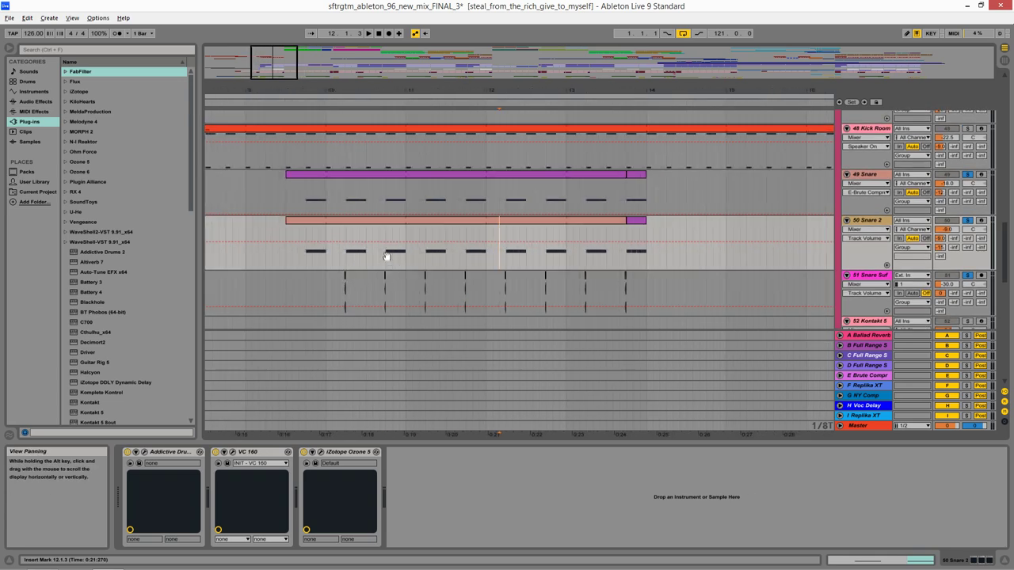
{"action": "left_click_drag", "start_coordinate": [345, 209], "coordinate": [293, 244]}
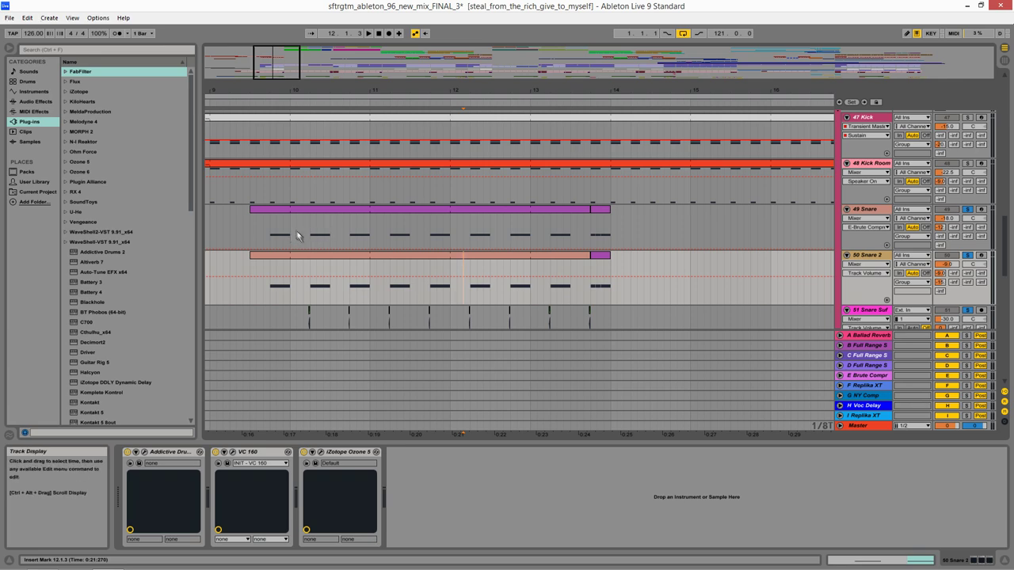
Solo the whole DRUMS group in place of the individual snare tracks and play it from 10.1.1.
{"action": "left_click", "coordinate": [302, 235]}
{"action": "left_click_drag", "start_coordinate": [879, 190], "coordinate": [911, 293]}
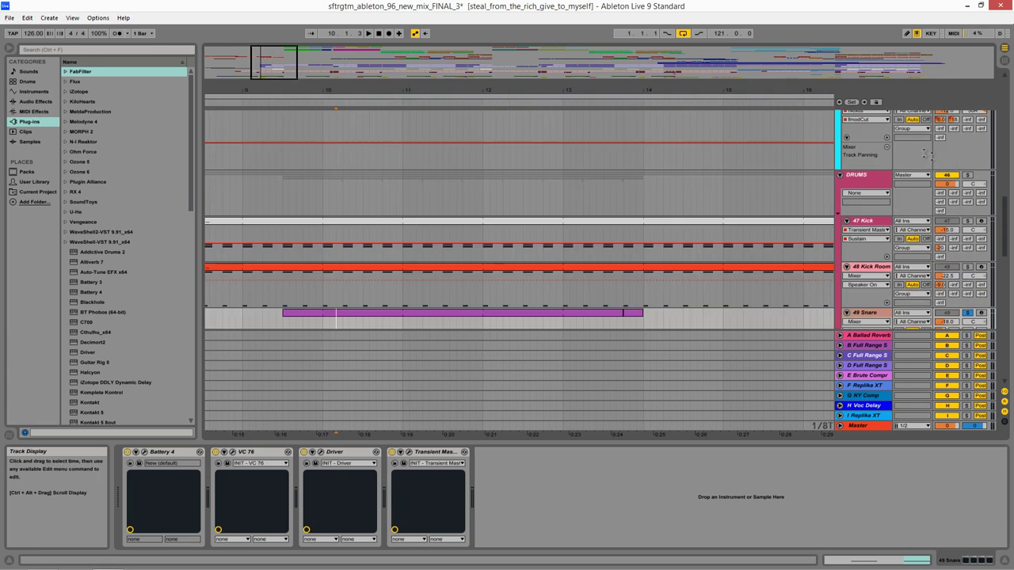
{"action": "left_click", "coordinate": [967, 176]}
{"action": "left_click_drag", "start_coordinate": [342, 319], "coordinate": [404, 204]}
{"action": "left_click", "coordinate": [390, 182]}
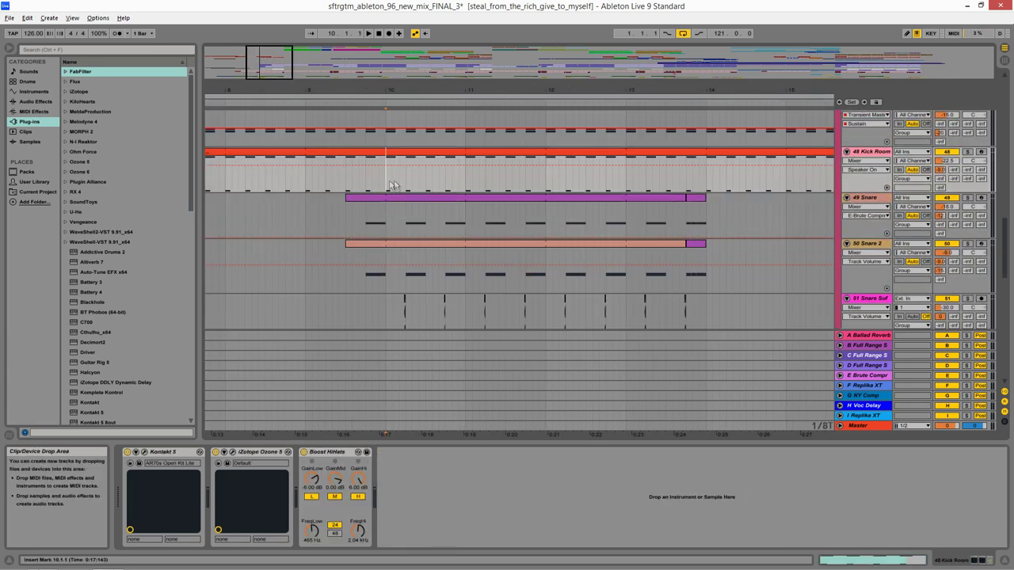
{"action": "key", "text": "space"}
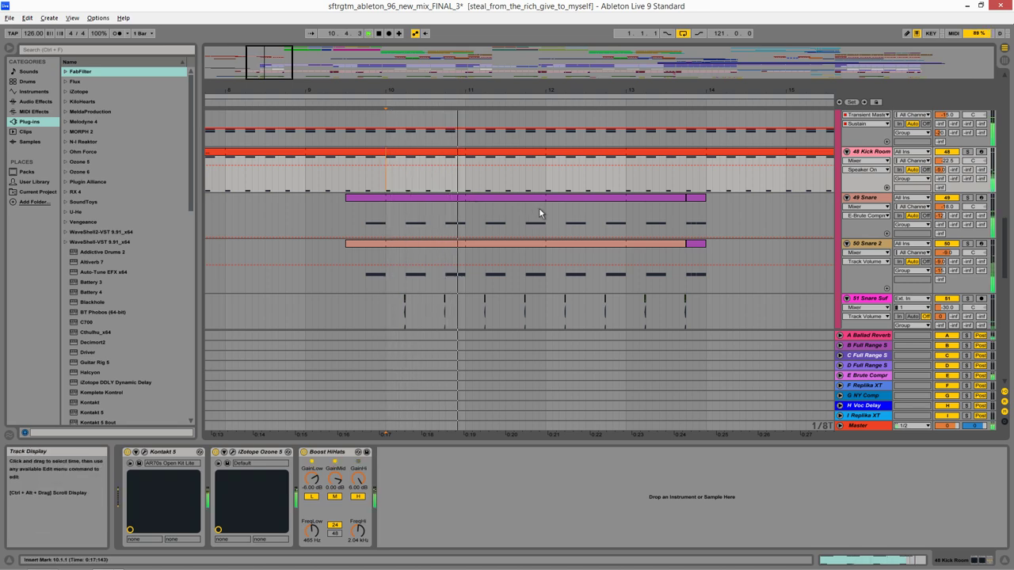
{"action": "left_click_drag", "start_coordinate": [622, 287], "coordinate": [581, 232]}
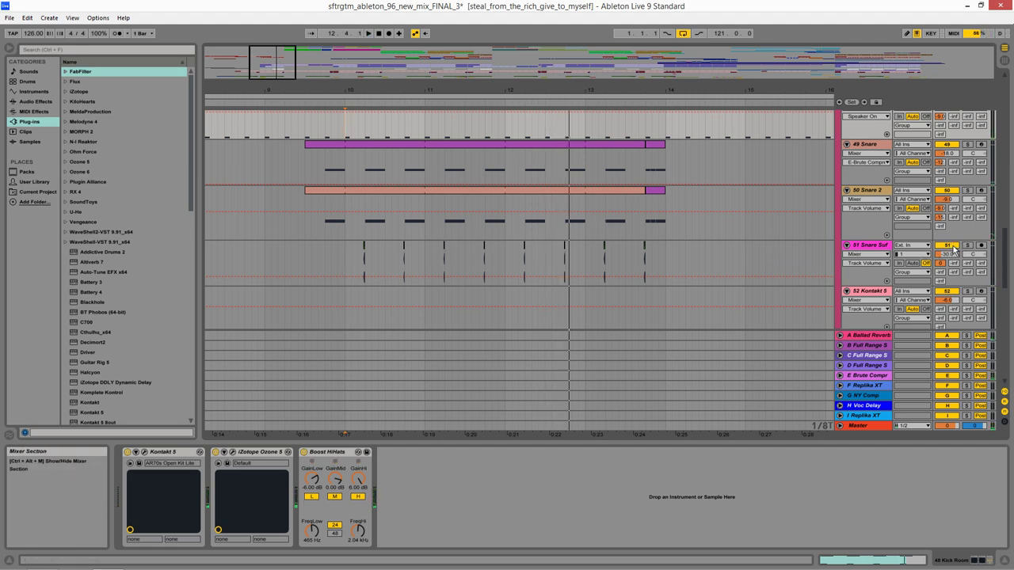
Play the drums from 10.1.1 with the 51 Snare Suf track muted and again with it active to compare.
{"action": "key", "text": "space"}
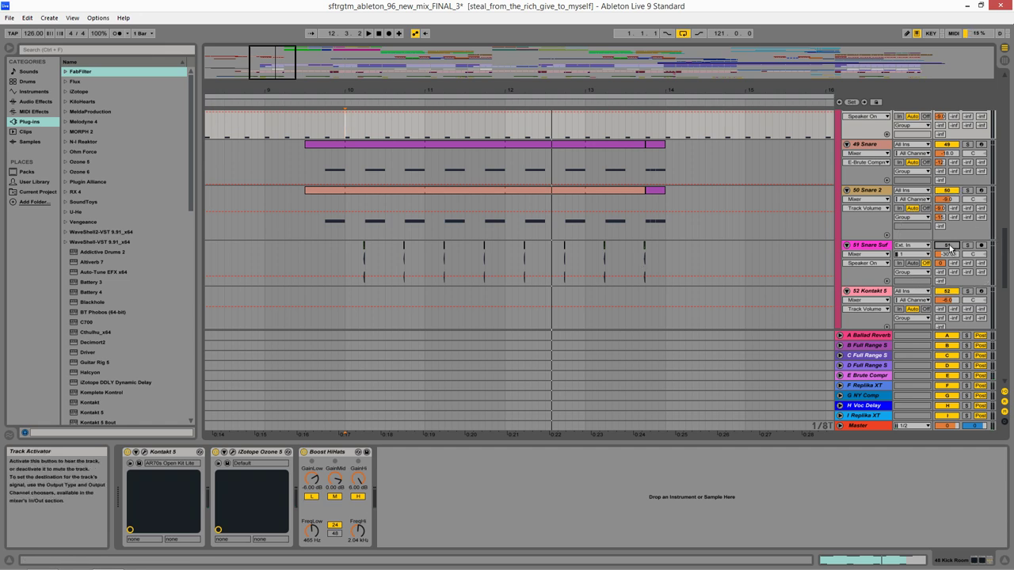
{"action": "left_click_drag", "start_coordinate": [672, 244], "coordinate": [642, 263]}
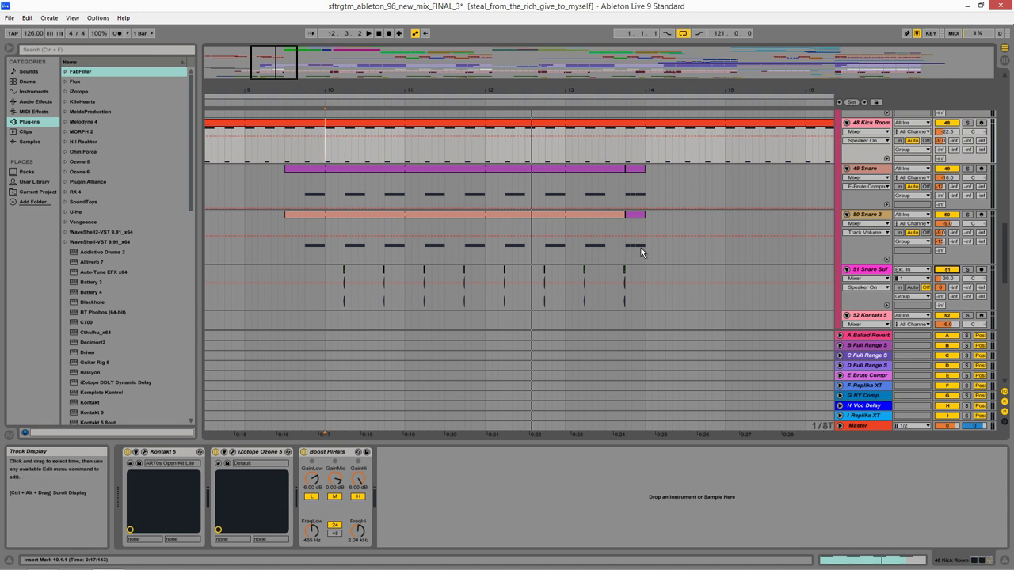
{"action": "key", "text": "space"}
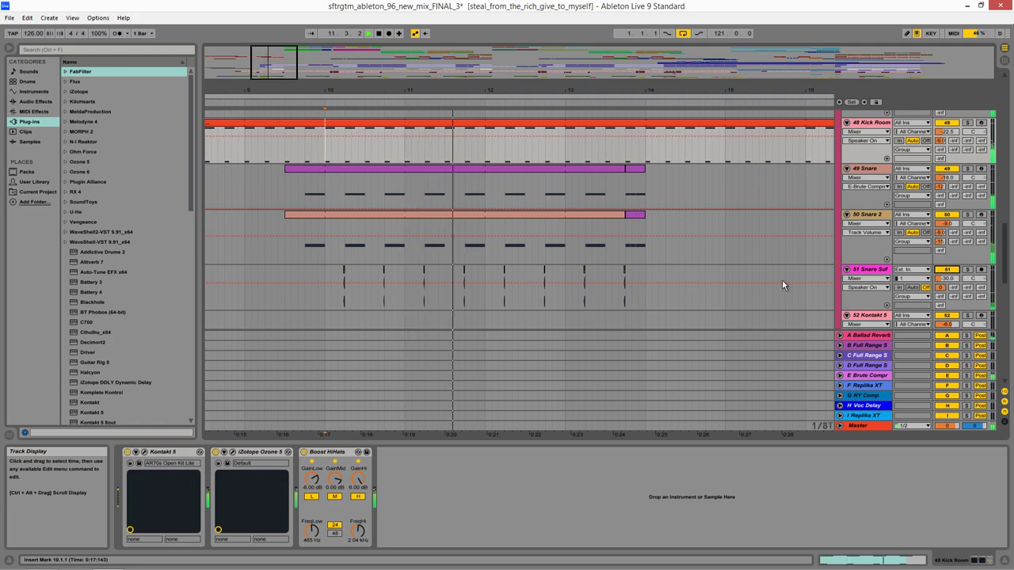
Unfold the GUITARS group and set the playback start to 6.1.1 on the 20 Audio track.
{"action": "left_click_drag", "start_coordinate": [1004, 237], "coordinate": [1011, 92]}
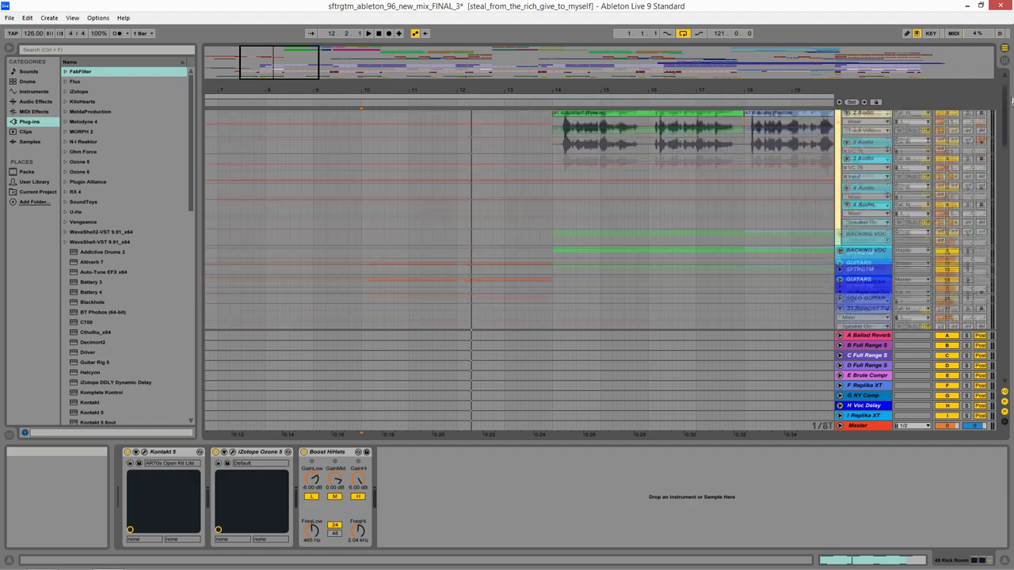
{"action": "left_click_drag", "start_coordinate": [802, 290], "coordinate": [822, 161]}
{"action": "left_click", "coordinate": [841, 190]}
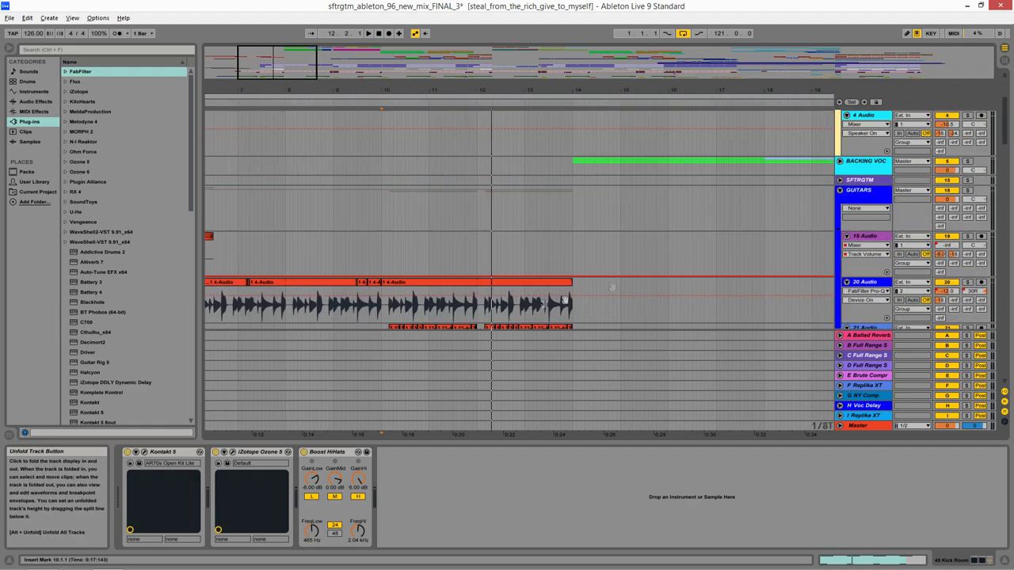
{"action": "left_click_drag", "start_coordinate": [564, 300], "coordinate": [360, 285]}
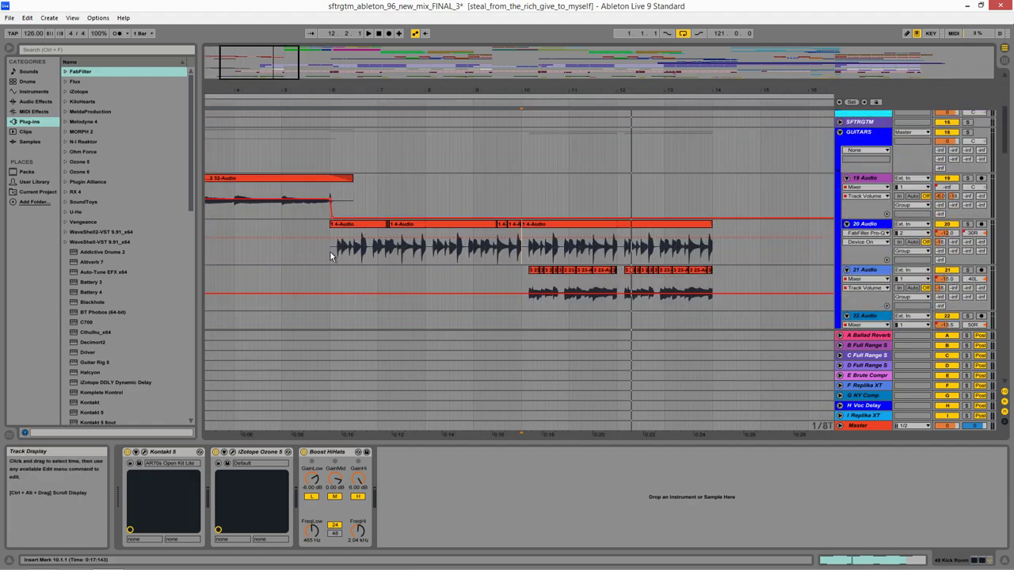
{"action": "left_click", "coordinate": [331, 252]}
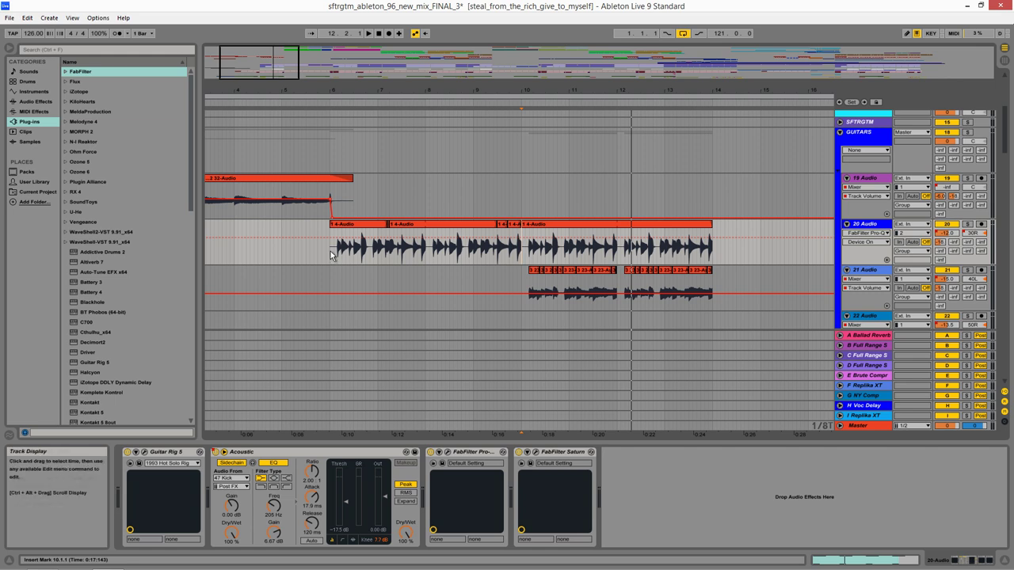
Play the soloed guitars from 6.1.1 and view the Guitar Rig 5 amp setup on the 20 Audio track.
{"action": "key", "text": "space"}
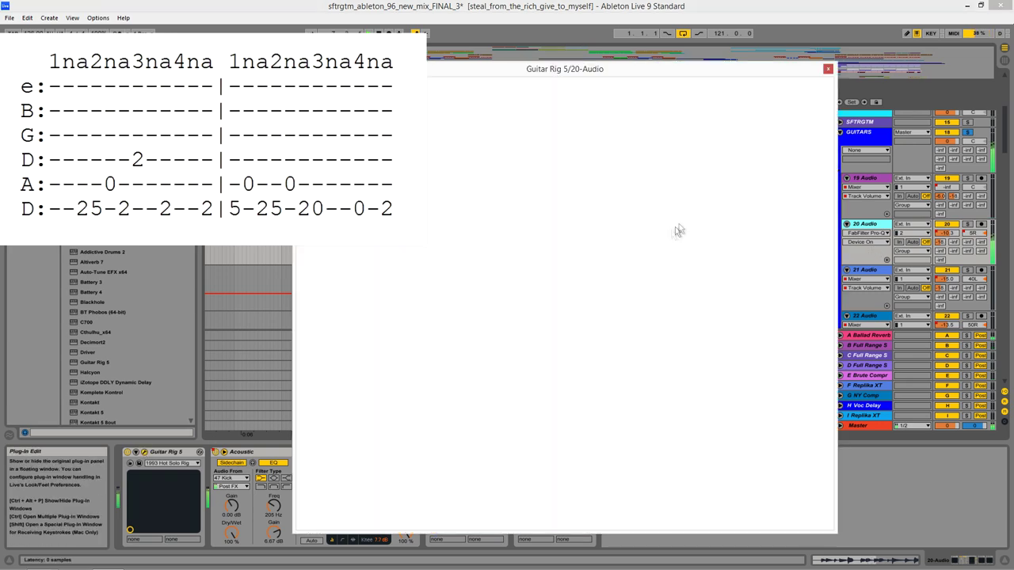
{"action": "left_click", "coordinate": [144, 452]}
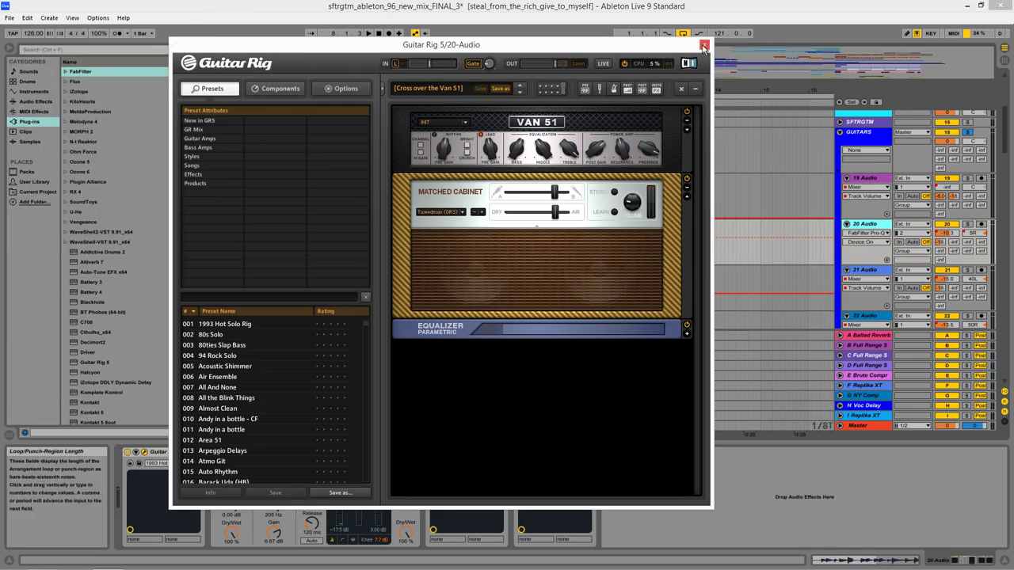
{"action": "left_click", "coordinate": [704, 44]}
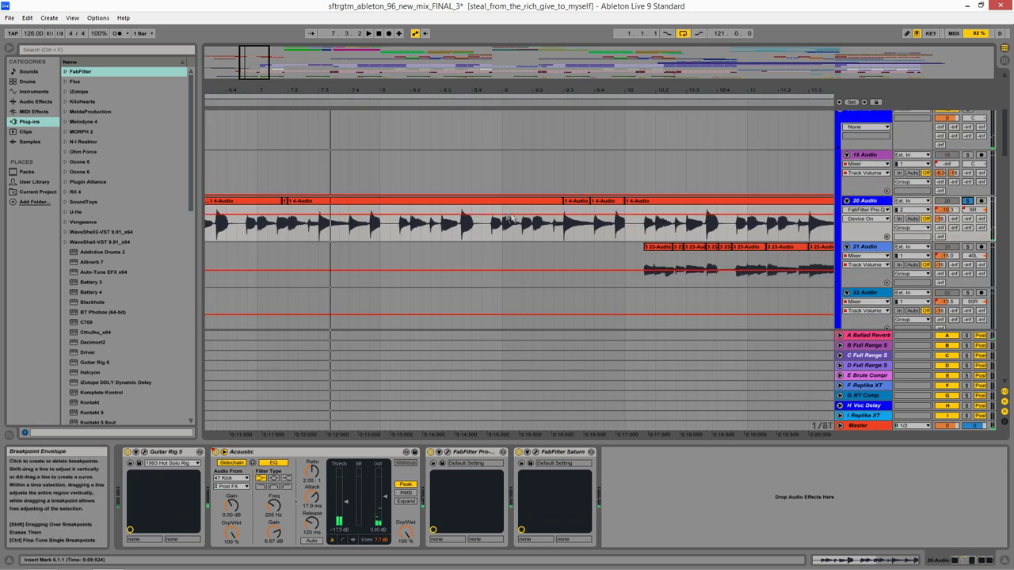
Show the 20 Audio track's panning automation in its own lane and examine the pan ramp at bar 10.
{"action": "left_click", "coordinate": [453, 231]}
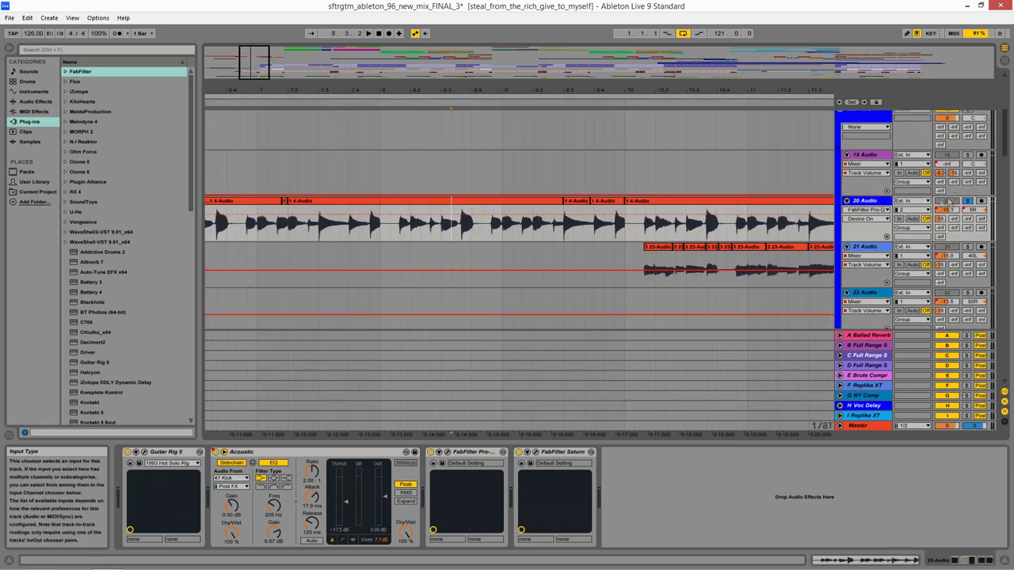
{"action": "left_click_drag", "start_coordinate": [765, 236], "coordinate": [669, 234]}
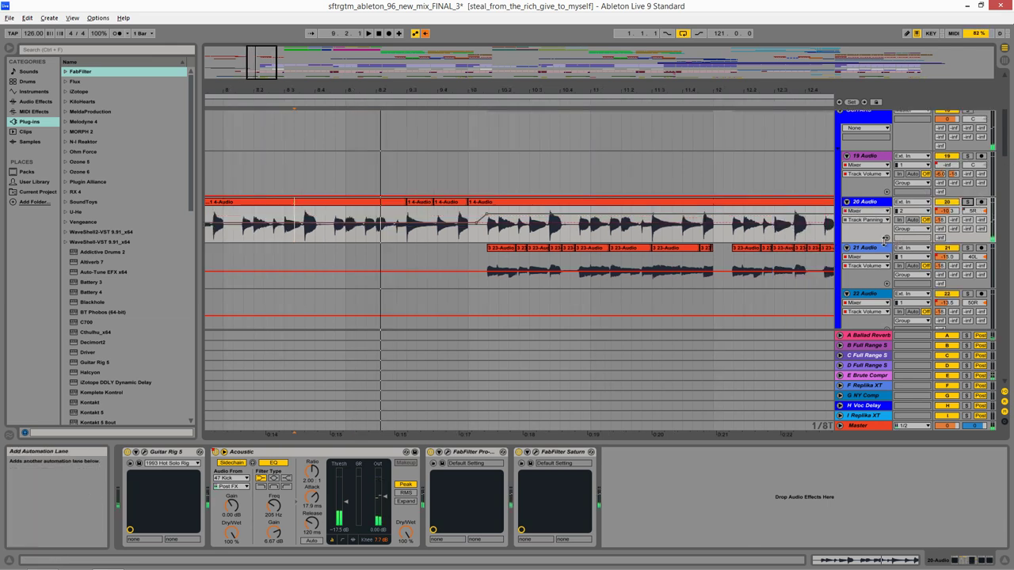
{"action": "left_click", "coordinate": [886, 238]}
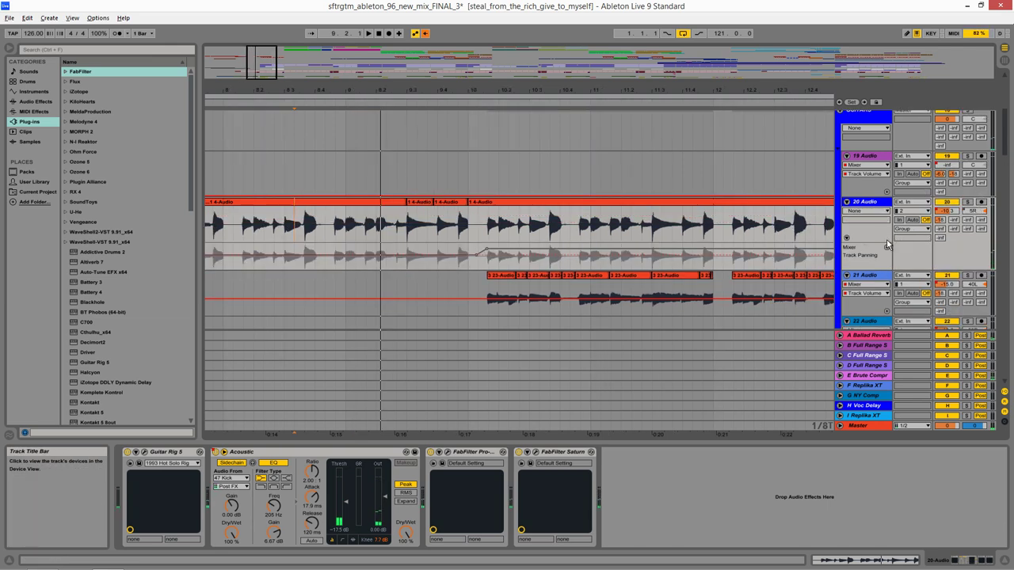
{"action": "left_click", "coordinate": [468, 264]}
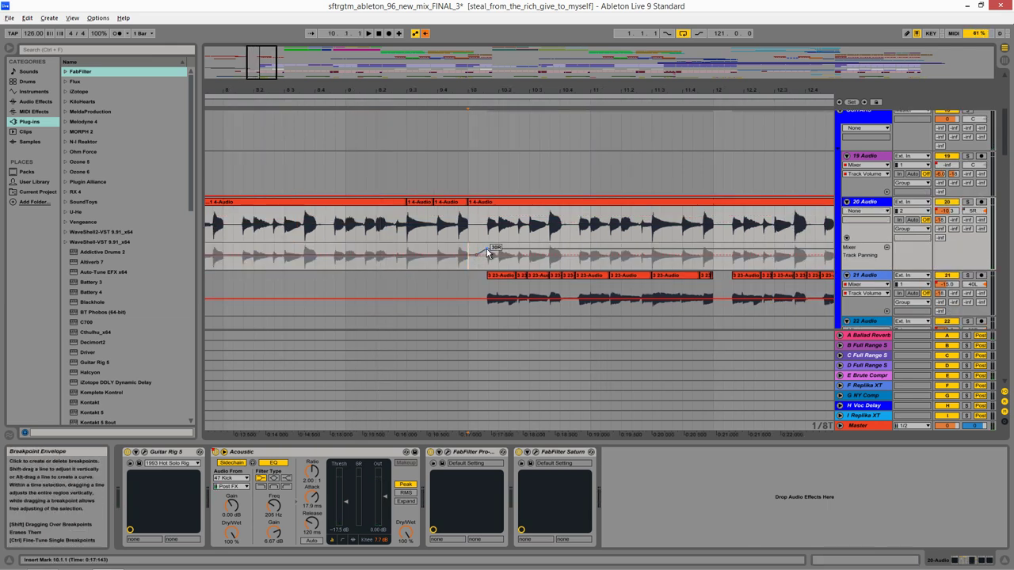
{"action": "left_click_drag", "start_coordinate": [488, 253], "coordinate": [371, 249]}
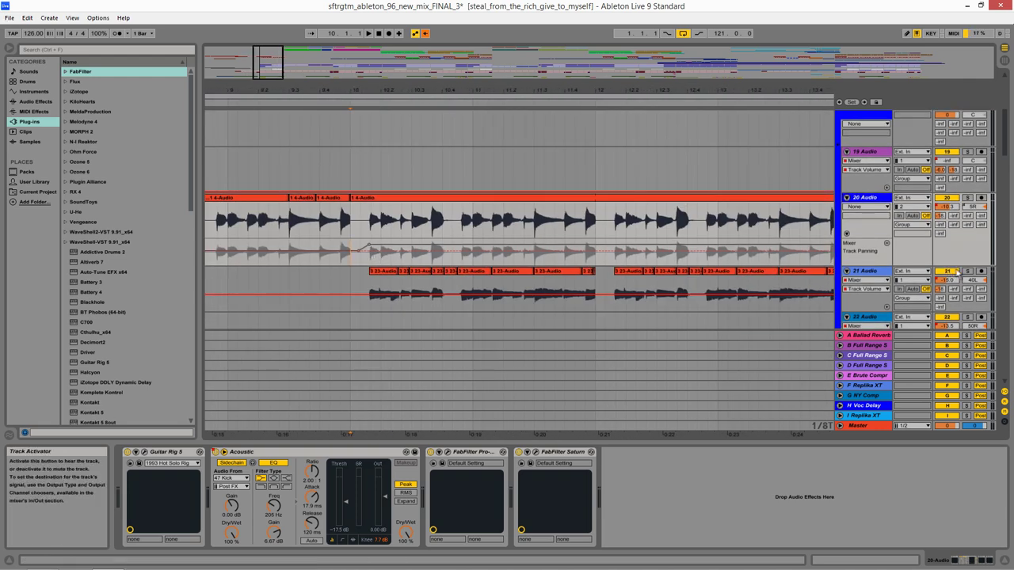
Solo the 21 Audio guitar track and play it from 10.1.2.
{"action": "scroll", "coordinate": [341, 262], "scroll_direction": "down", "scroll_amount": 1}
{"action": "left_click", "coordinate": [342, 267]}
{"action": "key", "text": "space"}
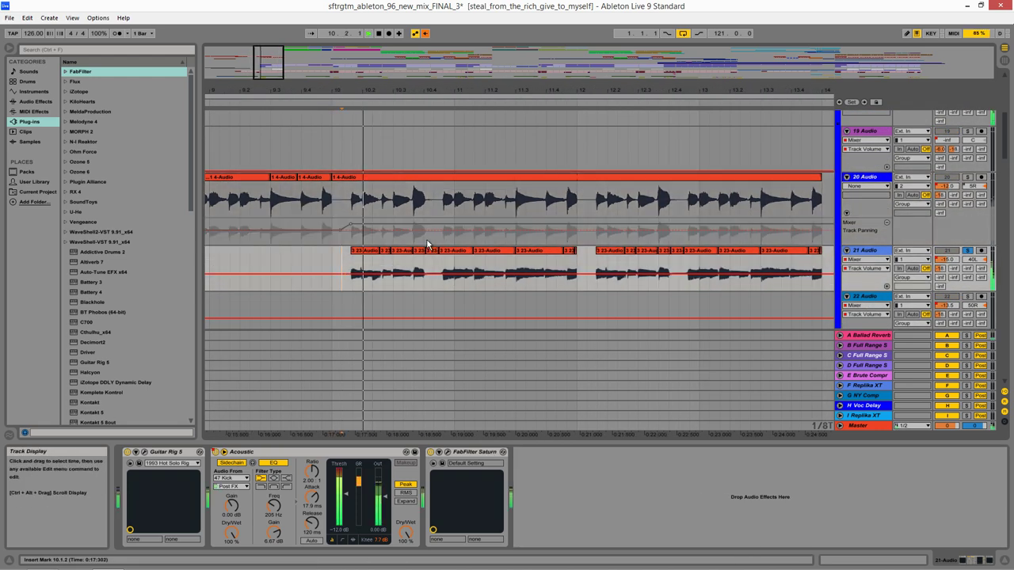
{"action": "key", "text": "minus"}
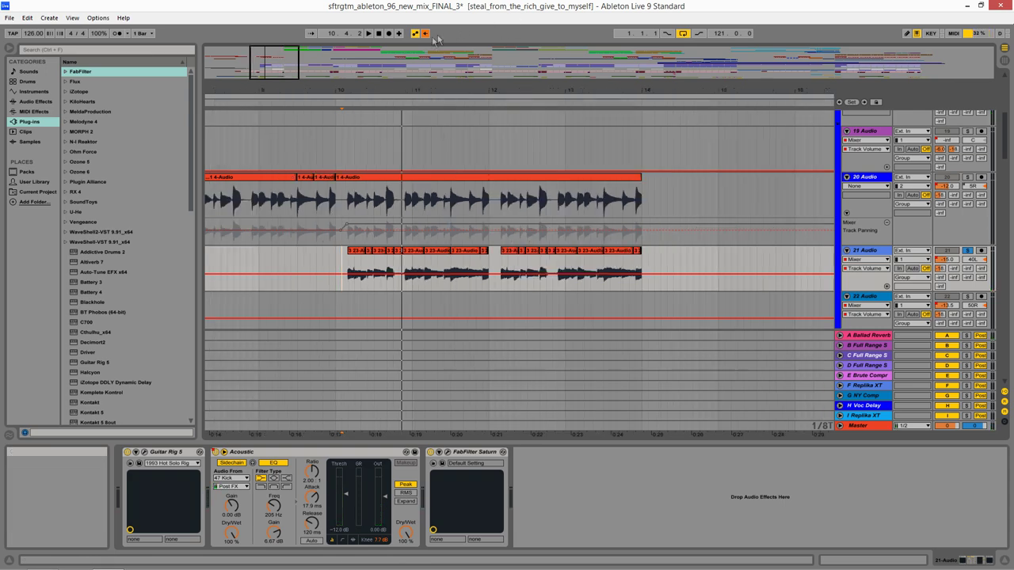
Re-enable the overridden automation and play the 20 Audio and 21 Audio tracks soloed together from 10.1.1.
{"action": "scroll", "coordinate": [968, 195], "scroll_direction": "up", "scroll_amount": 1}
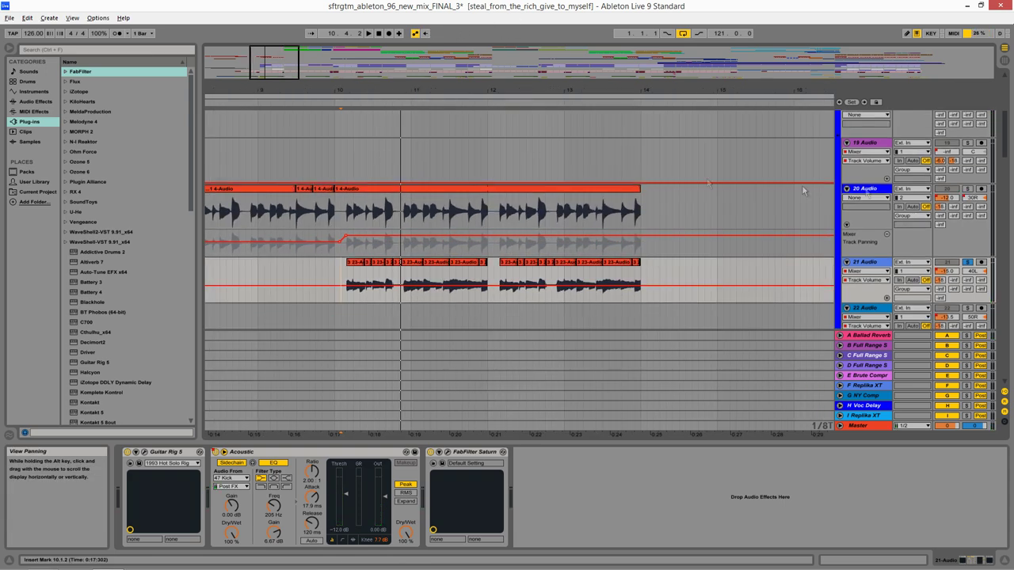
{"action": "left_click", "coordinate": [338, 212]}
{"action": "key", "text": "plus"}
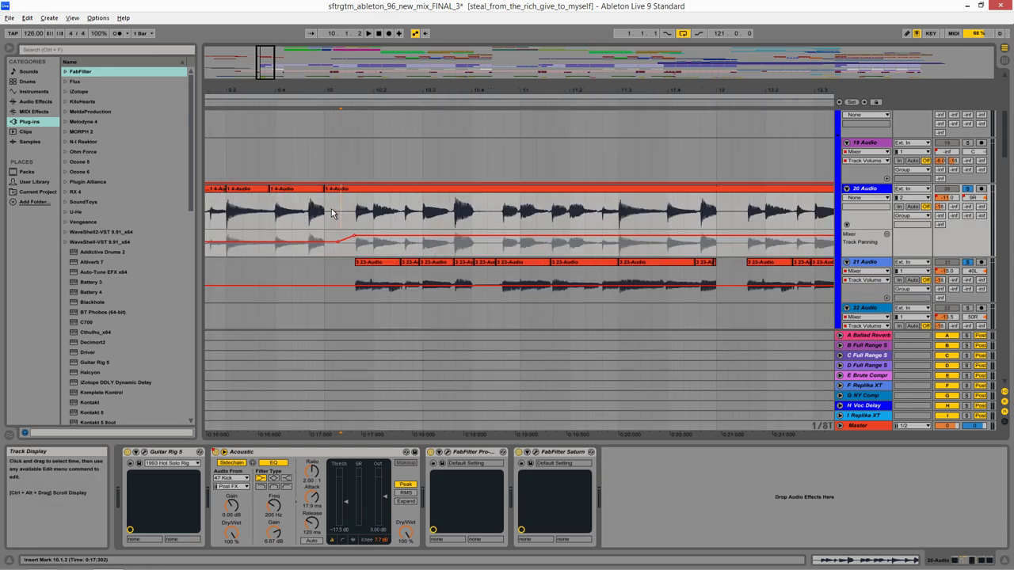
{"action": "key", "text": "space"}
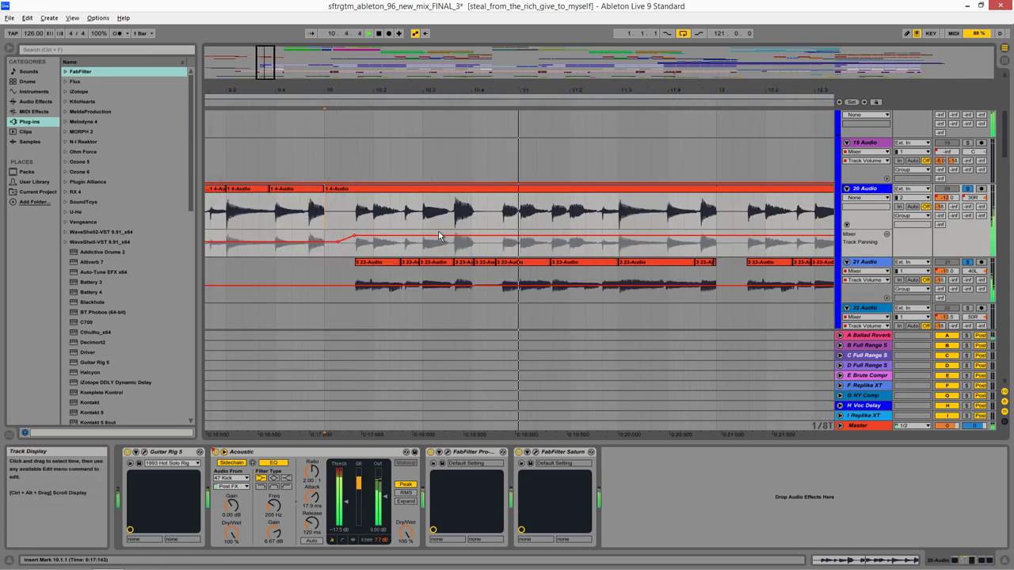
{"action": "key", "text": "minus"}
{"action": "key", "text": "minus"}
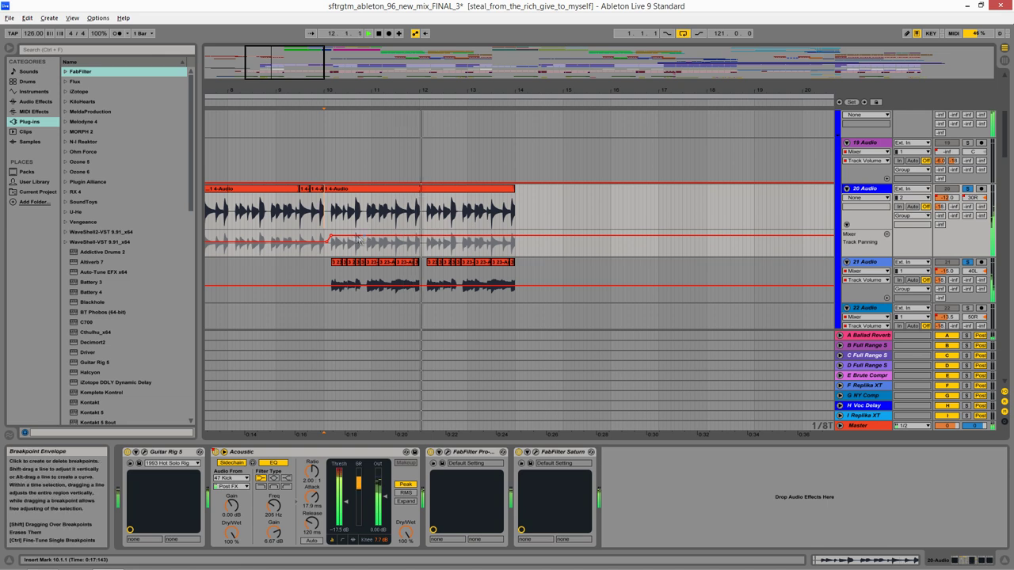
Unsolo the two guitar tracks and fold the GUITARS group.
{"action": "left_click", "coordinate": [247, 219]}
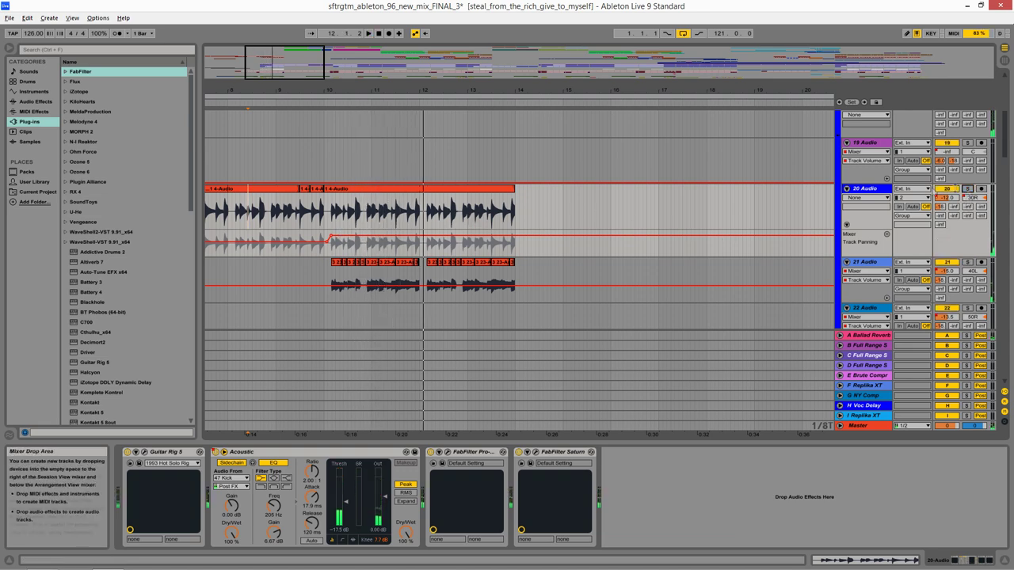
{"action": "scroll", "coordinate": [602, 302], "scroll_direction": "up", "scroll_amount": 5}
{"action": "scroll", "coordinate": [602, 302], "scroll_direction": "up", "scroll_amount": 4}
{"action": "scroll", "coordinate": [588, 235], "scroll_direction": "down", "scroll_amount": 4}
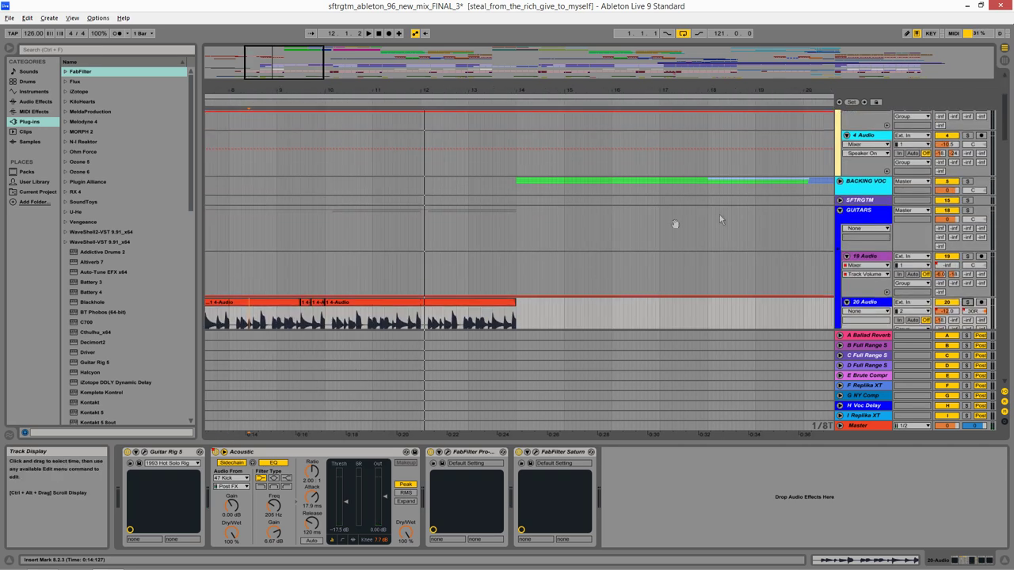
{"action": "left_click", "coordinate": [840, 211]}
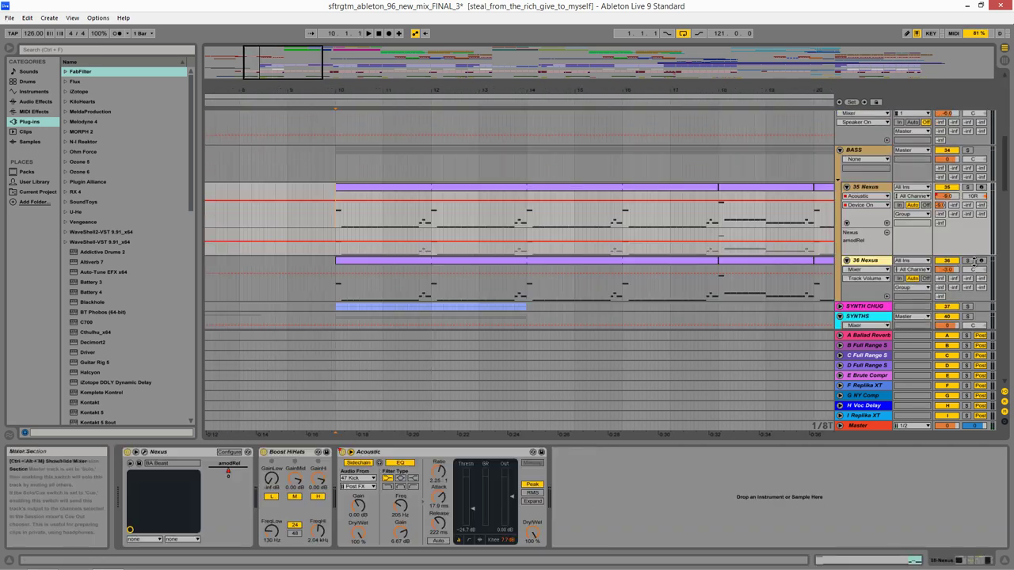
Solo the 36 Nexus bass track, play it from 10.1.1 and check its BA Basic Sine preset in the Nexus plug-in.
{"action": "left_click", "coordinate": [967, 260]}
{"action": "key", "text": "space"}
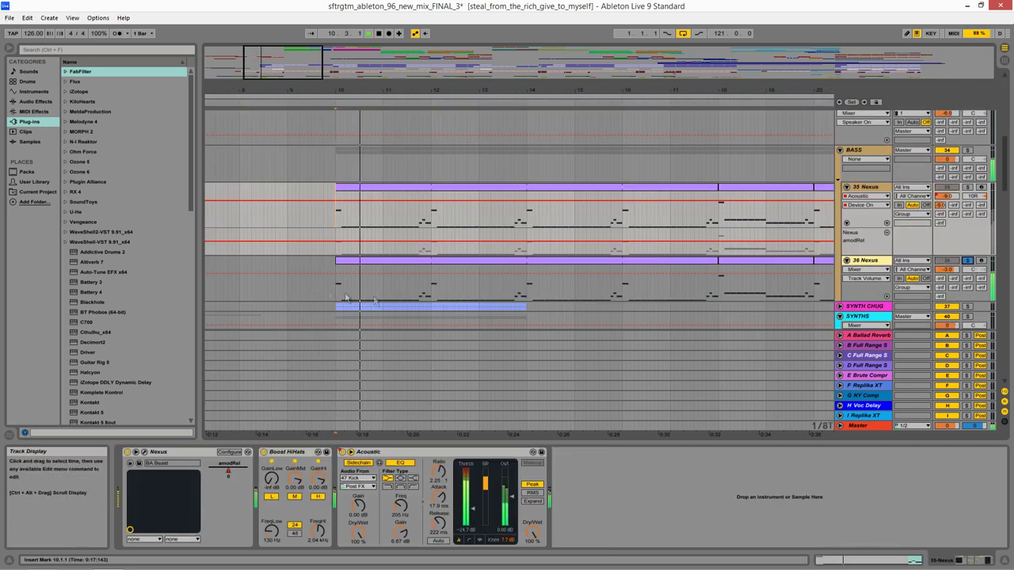
{"action": "left_click", "coordinate": [877, 296]}
{"action": "left_click", "coordinate": [145, 452]}
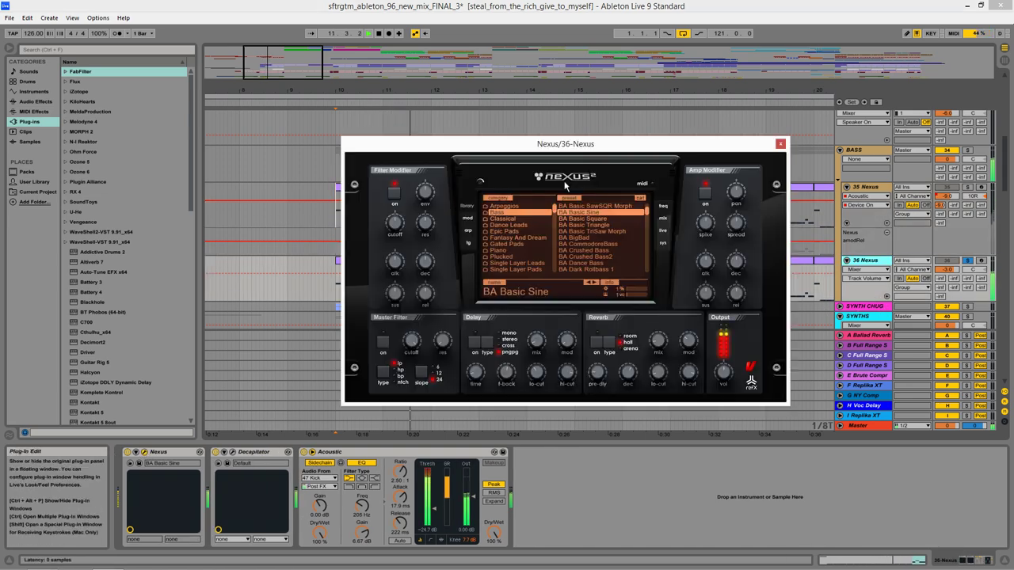
{"action": "left_click_drag", "start_coordinate": [585, 146], "coordinate": [293, 140]}
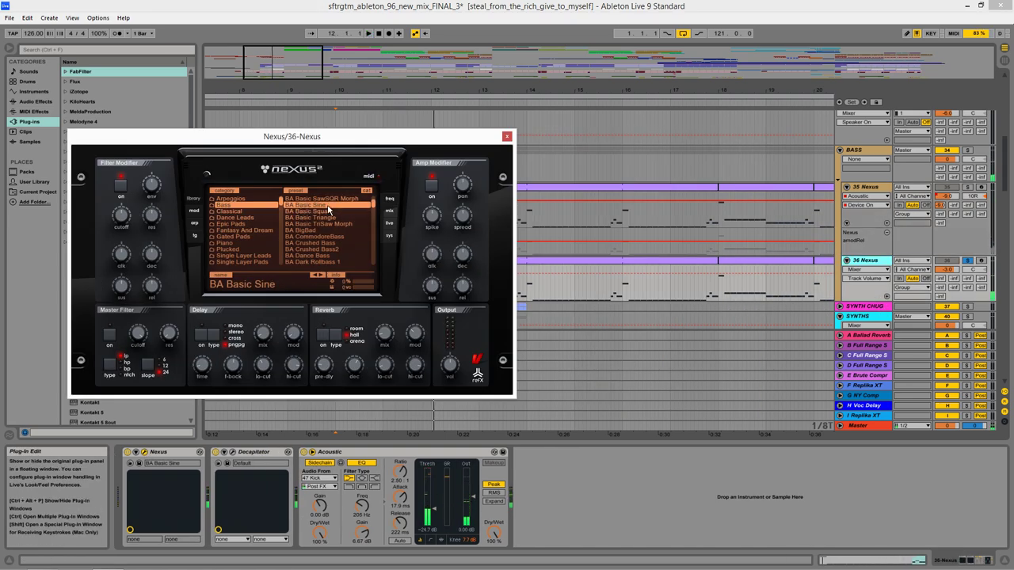
{"action": "left_click", "coordinate": [507, 137]}
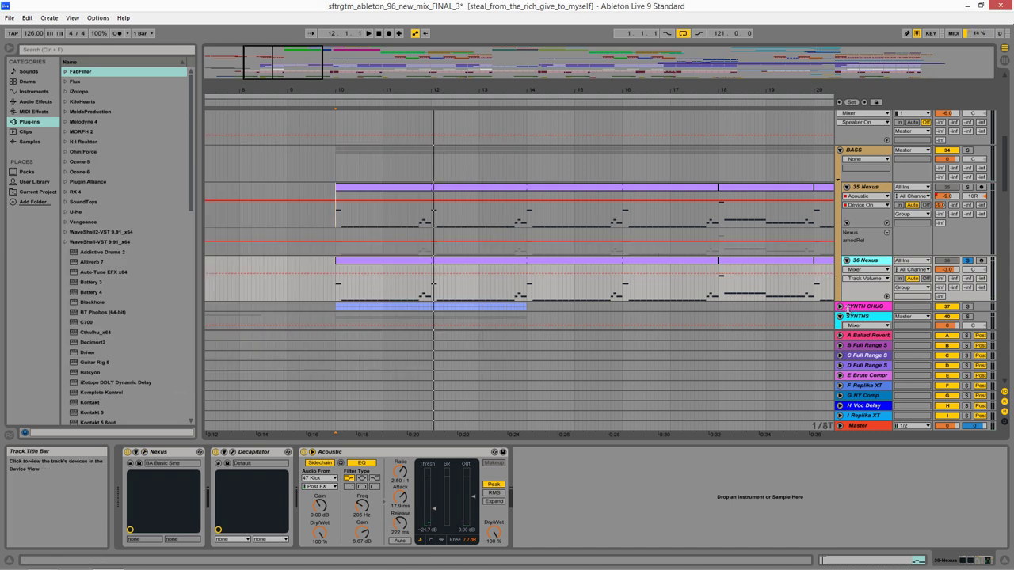
Replay the soloed 36 Nexus track from 10.1.1.
{"action": "left_click", "coordinate": [581, 244]}
{"action": "left_click", "coordinate": [365, 270]}
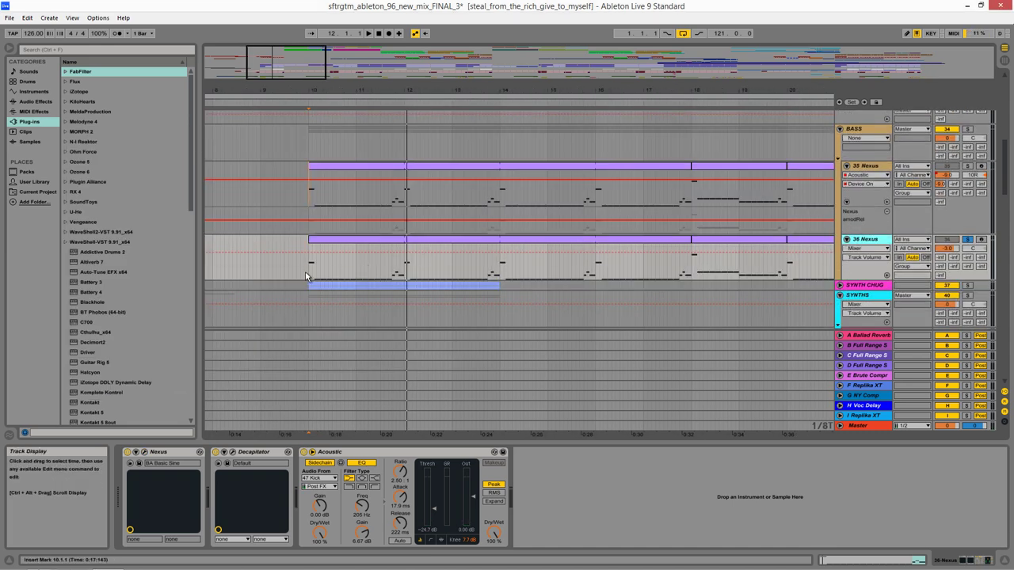
{"action": "key", "text": "space"}
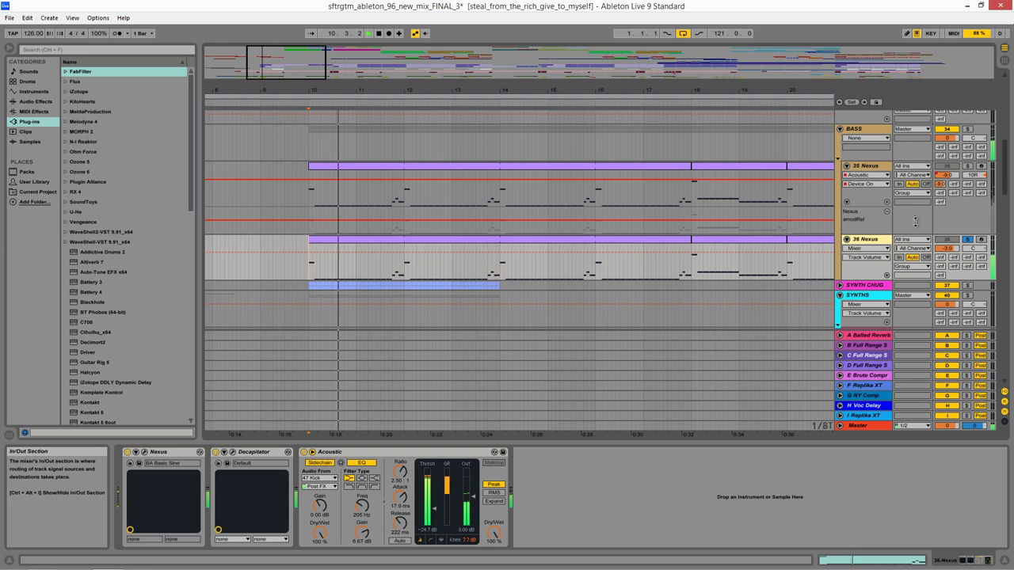
{"action": "key", "text": "space"}
Solo 35 Nexus in place of 36 Nexus, play it from 10.1.1 and view its Nexus plug-in.
{"action": "left_click", "coordinate": [968, 240]}
{"action": "left_click", "coordinate": [967, 166]}
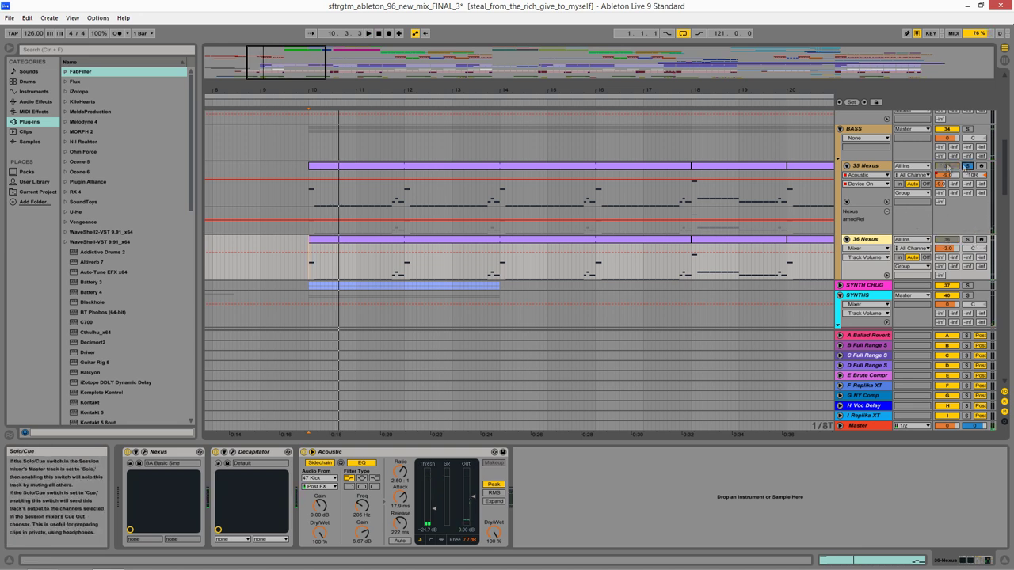
{"action": "left_click", "coordinate": [869, 201]}
{"action": "key", "text": "space"}
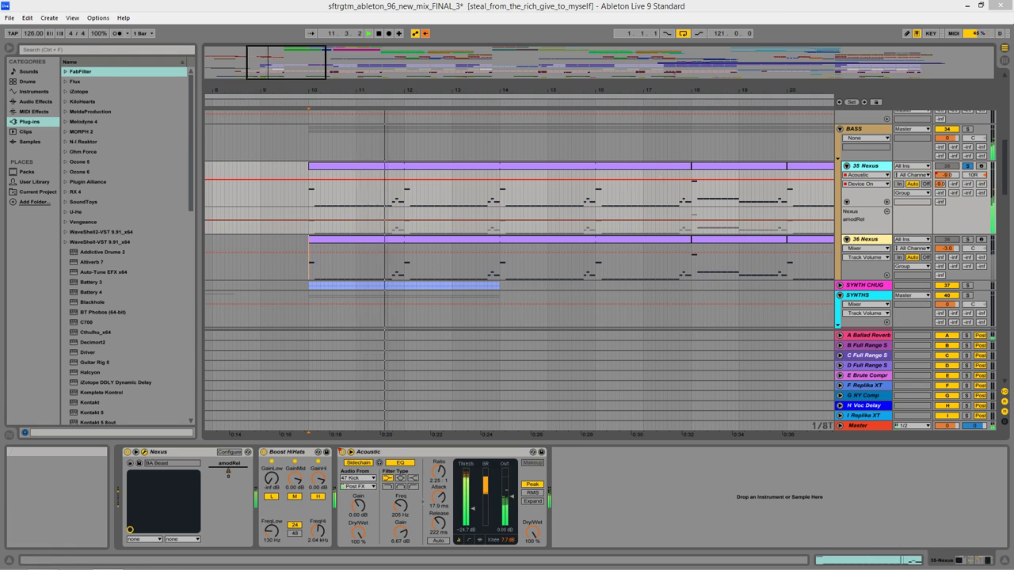
{"action": "left_click", "coordinate": [143, 453]}
{"action": "left_click_drag", "start_coordinate": [289, 198], "coordinate": [374, 183]}
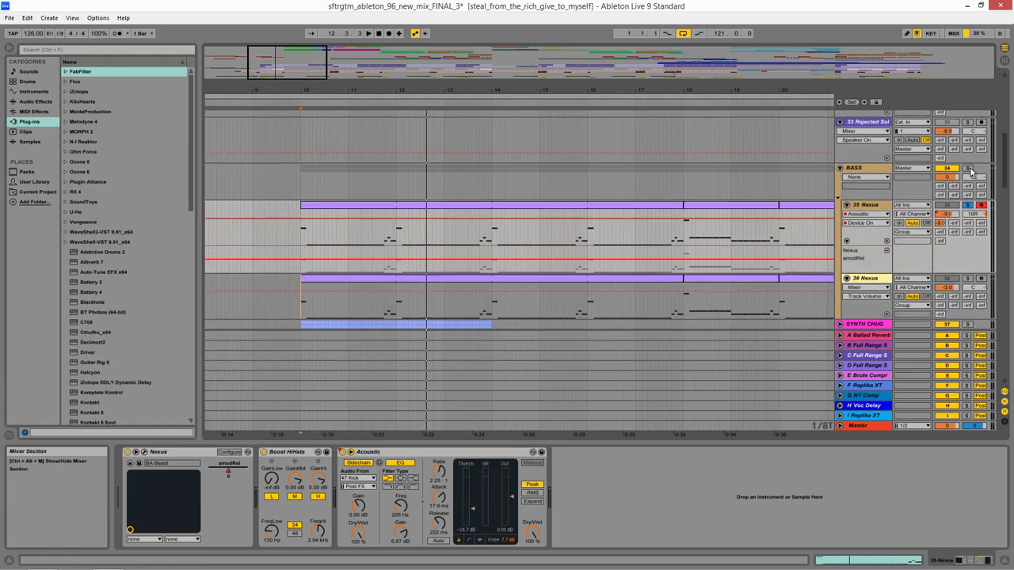
Solo the whole BASS group in place of 35 Nexus and play it from 10.1.1.
{"action": "left_click", "coordinate": [967, 169]}
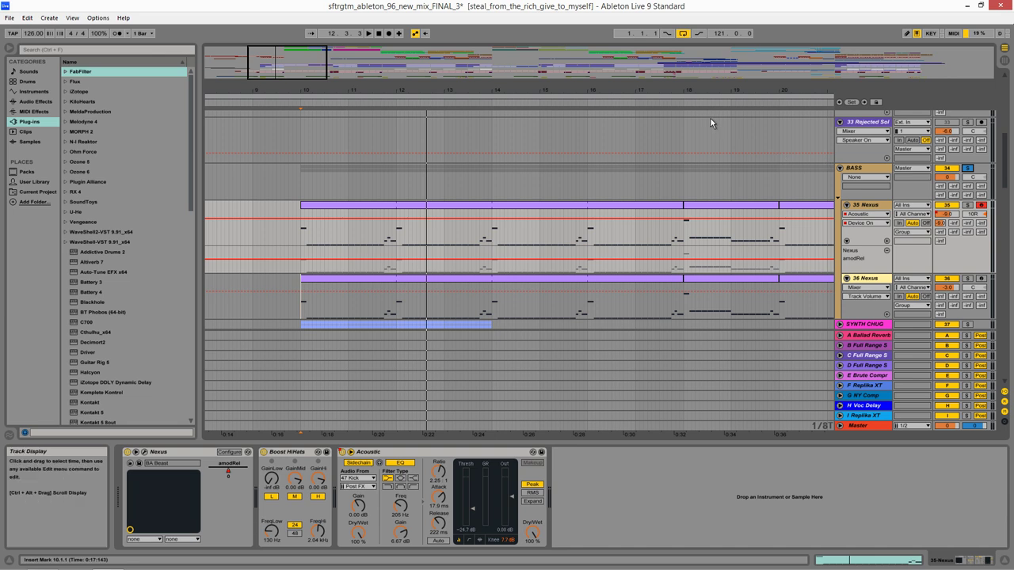
{"action": "key", "text": "space"}
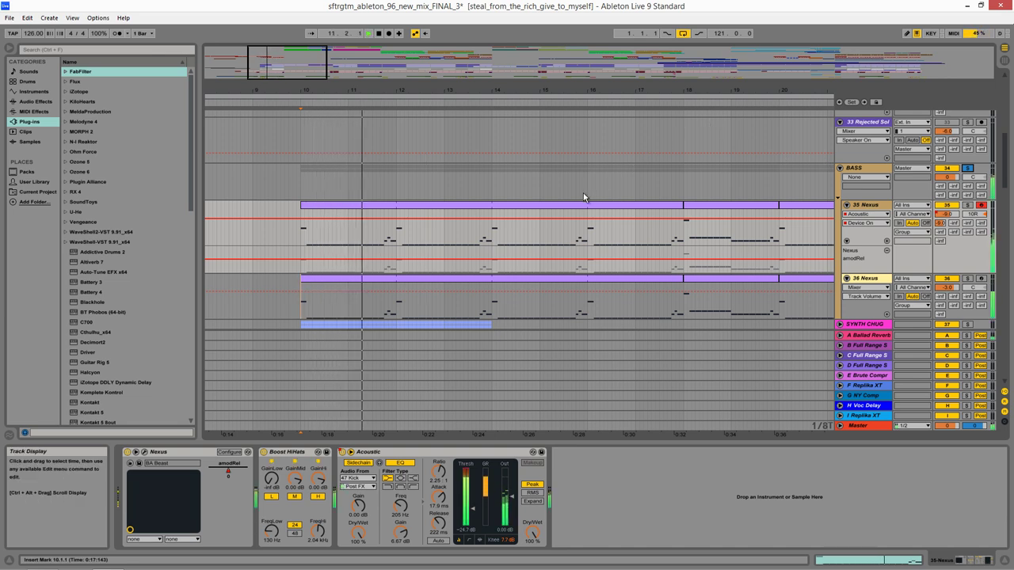
Check the BASS group and its nested Nexus tracks, take the group out of solo and stop playback.
{"action": "left_click", "coordinate": [910, 188]}
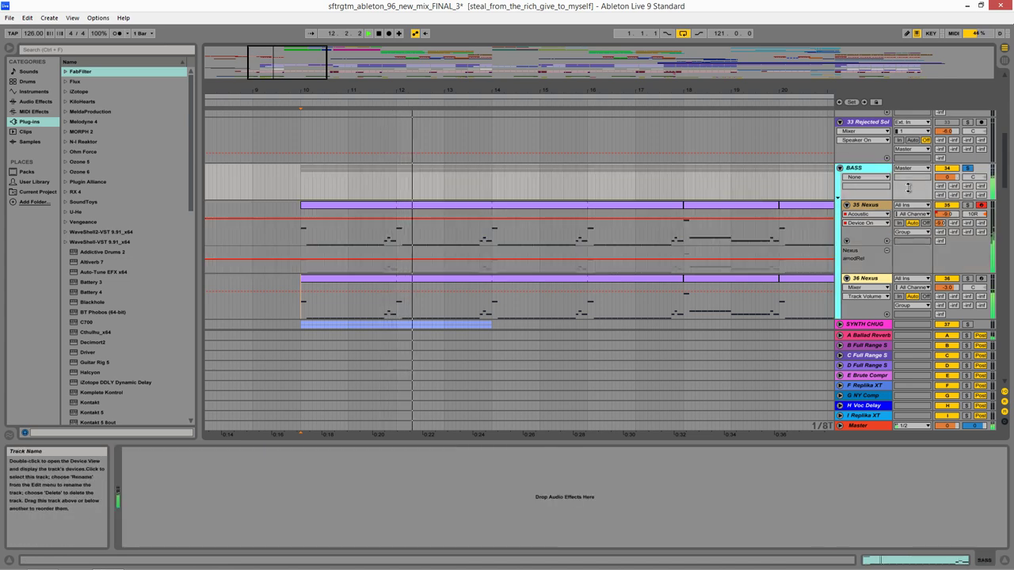
{"action": "left_click", "coordinate": [840, 167]}
{"action": "left_click", "coordinate": [841, 169]}
{"action": "left_click_drag", "start_coordinate": [727, 221], "coordinate": [554, 203]}
{"action": "left_click_drag", "start_coordinate": [652, 213], "coordinate": [460, 212]}
{"action": "left_click_drag", "start_coordinate": [522, 213], "coordinate": [860, 203]}
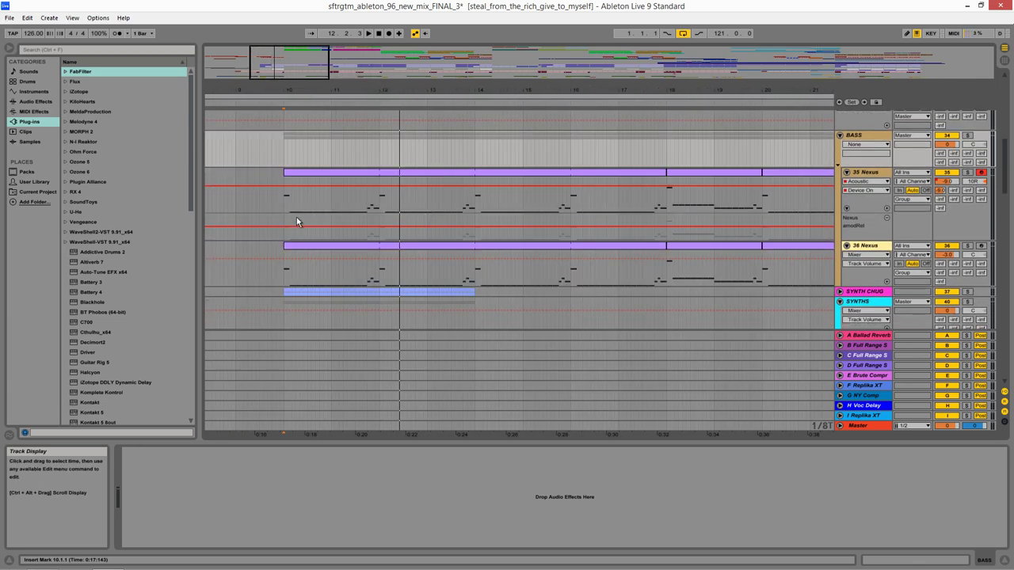
Play the full mix from 10.1.1 and solo the BASS group during playback.
{"action": "left_click_drag", "start_coordinate": [387, 276], "coordinate": [396, 226]}
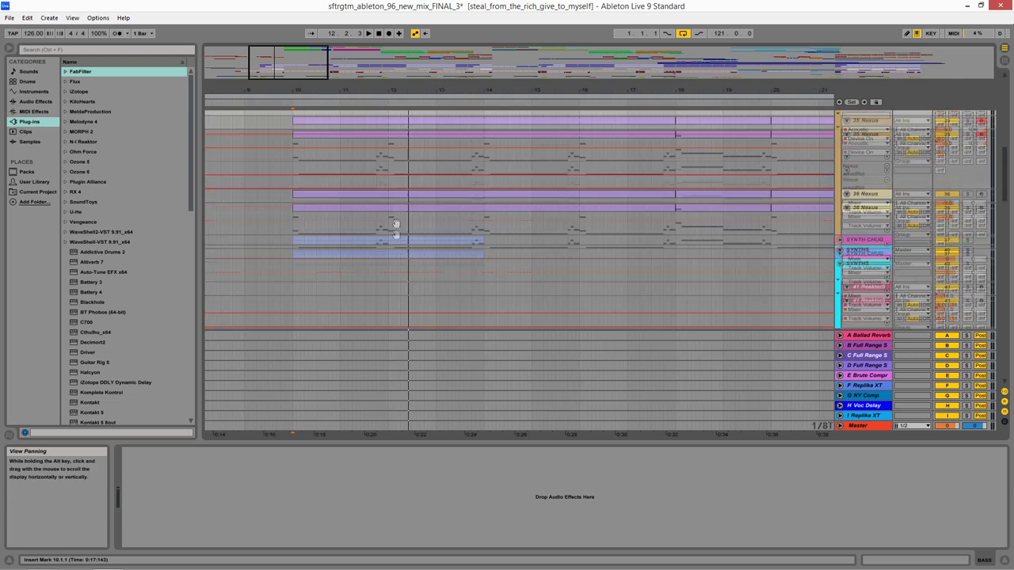
{"action": "left_click", "coordinate": [327, 150]}
{"action": "key", "text": "space"}
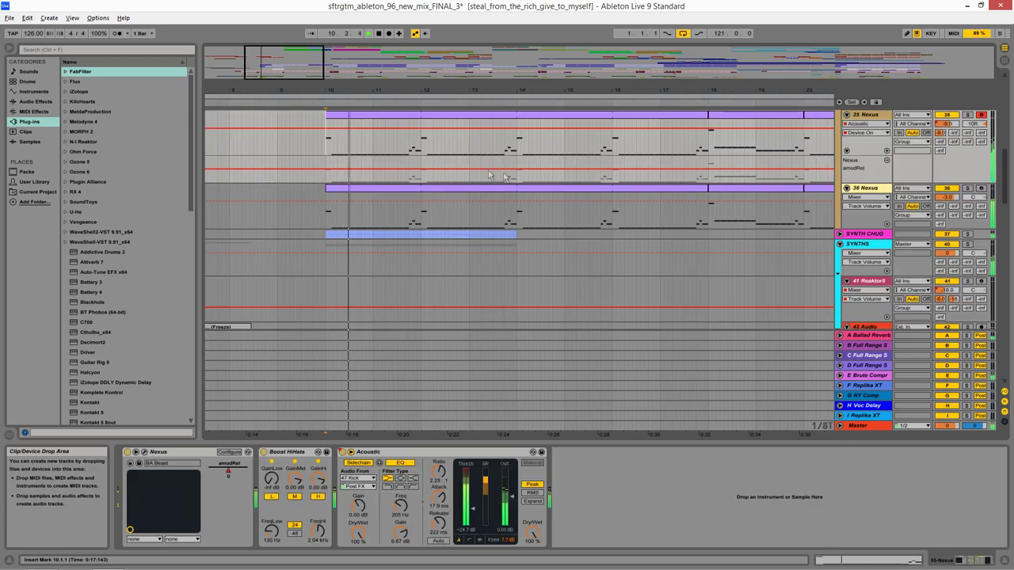
{"action": "left_click_drag", "start_coordinate": [505, 177], "coordinate": [529, 278]}
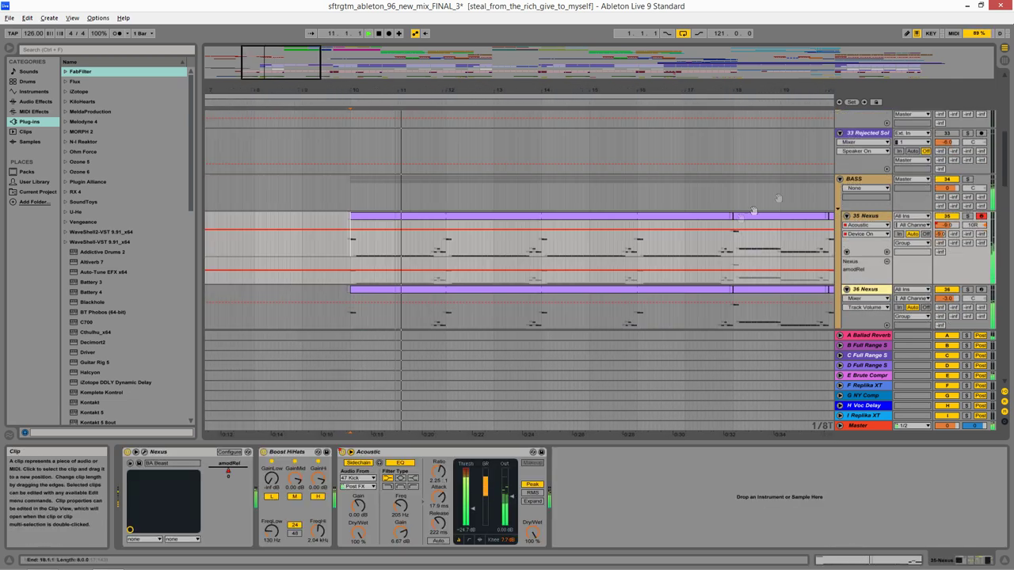
{"action": "left_click", "coordinate": [968, 181]}
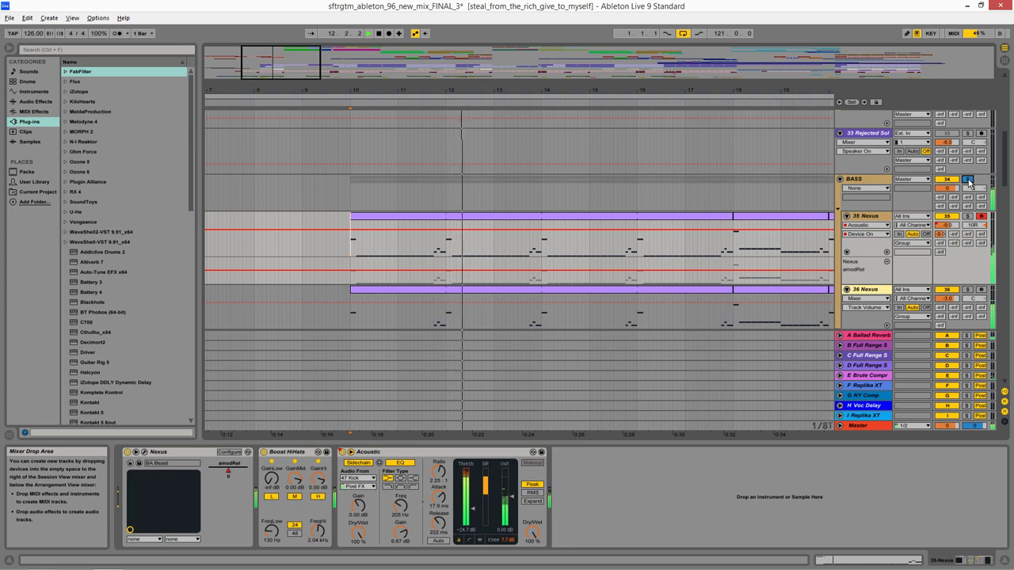
Play the soloed BASS group from 17.3.3 and follow its clips through the following bars.
{"action": "left_click_drag", "start_coordinate": [709, 258], "coordinate": [518, 248]}
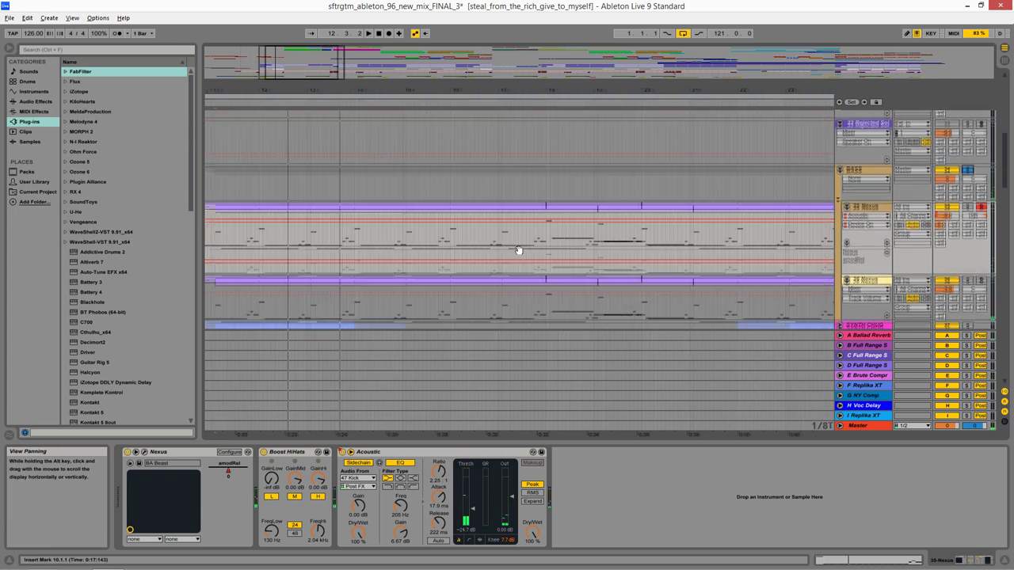
{"action": "scroll", "coordinate": [594, 245], "scroll_direction": "right", "scroll_amount": 3}
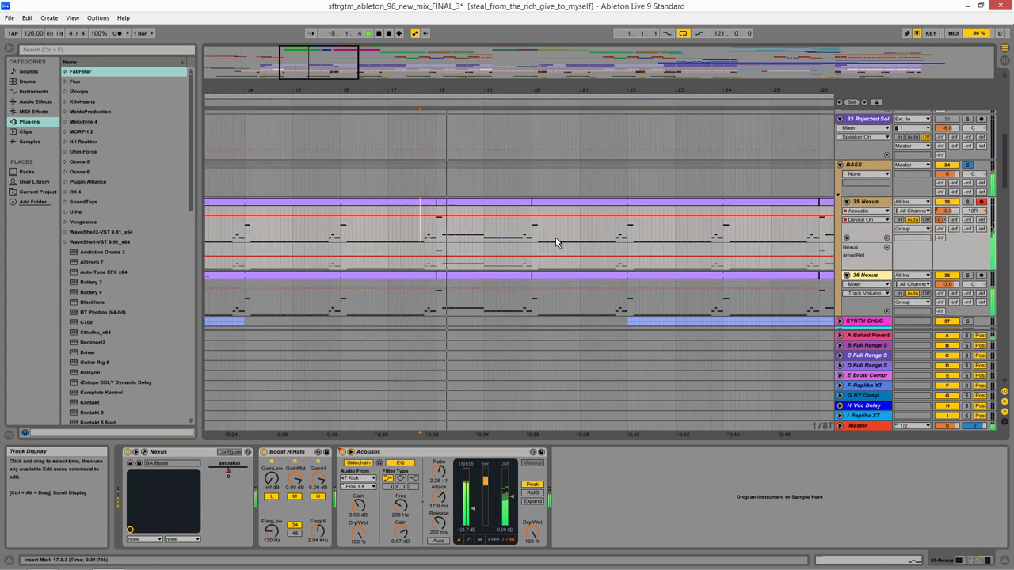
{"action": "scroll", "coordinate": [491, 249], "scroll_direction": "right", "scroll_amount": 3}
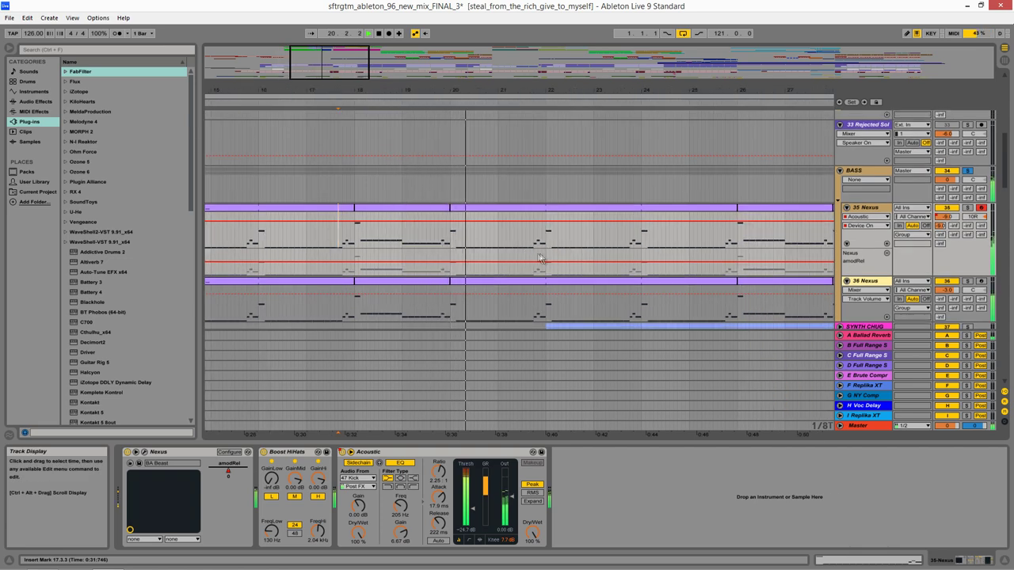
{"action": "scroll", "coordinate": [523, 253], "scroll_direction": "right", "scroll_amount": 3}
{"action": "left_click", "coordinate": [600, 237]}
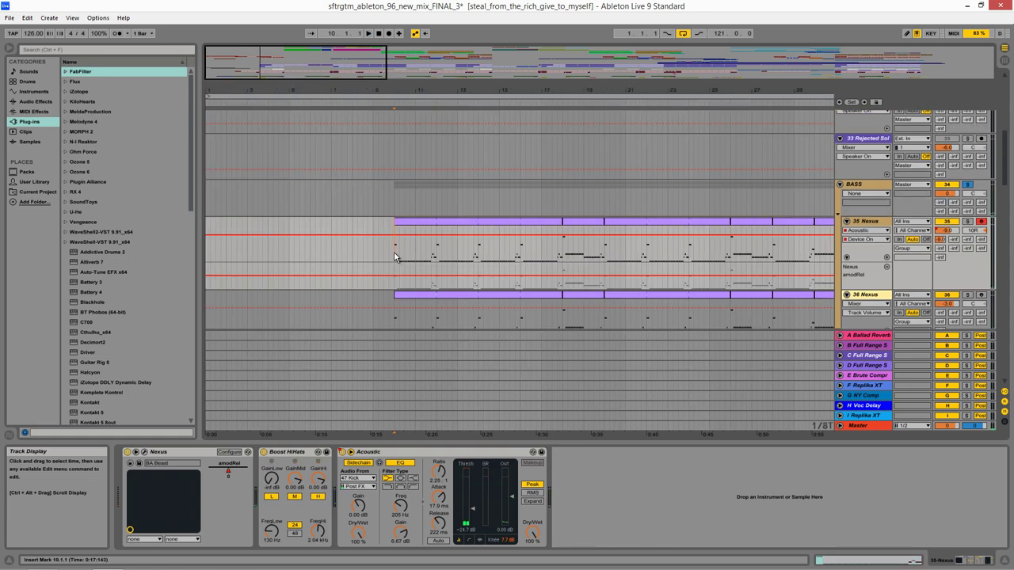
Examine how the 35 Nexus and 36 Nexus clips run across bars 1 to 31, and take the BASS group out of solo.
{"action": "key", "text": "minus"}
{"action": "left_click_drag", "start_coordinate": [306, 61], "coordinate": [306, 66]}
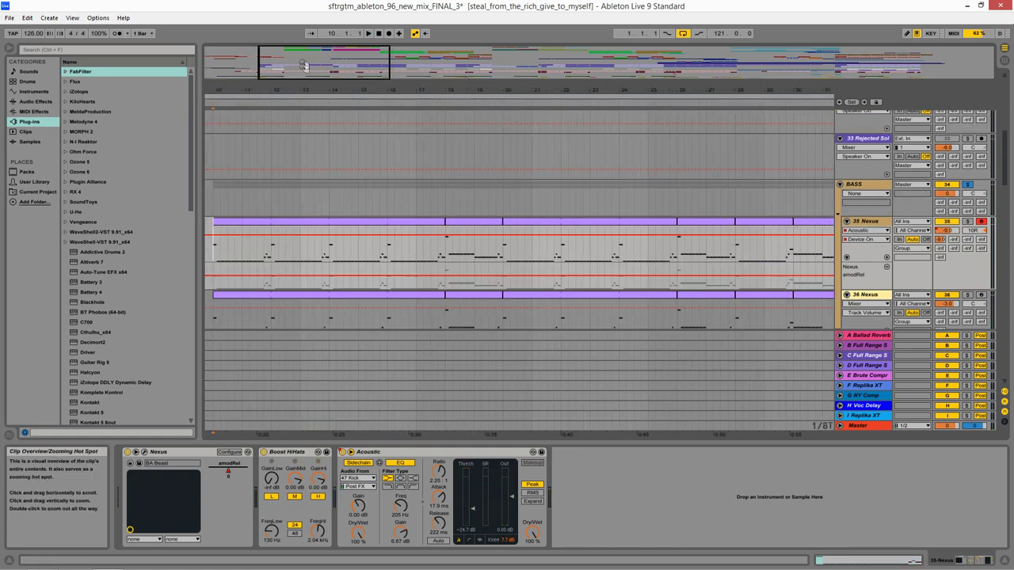
{"action": "left_click_drag", "start_coordinate": [358, 223], "coordinate": [554, 200]}
{"action": "left_click_drag", "start_coordinate": [314, 88], "coordinate": [324, 69]}
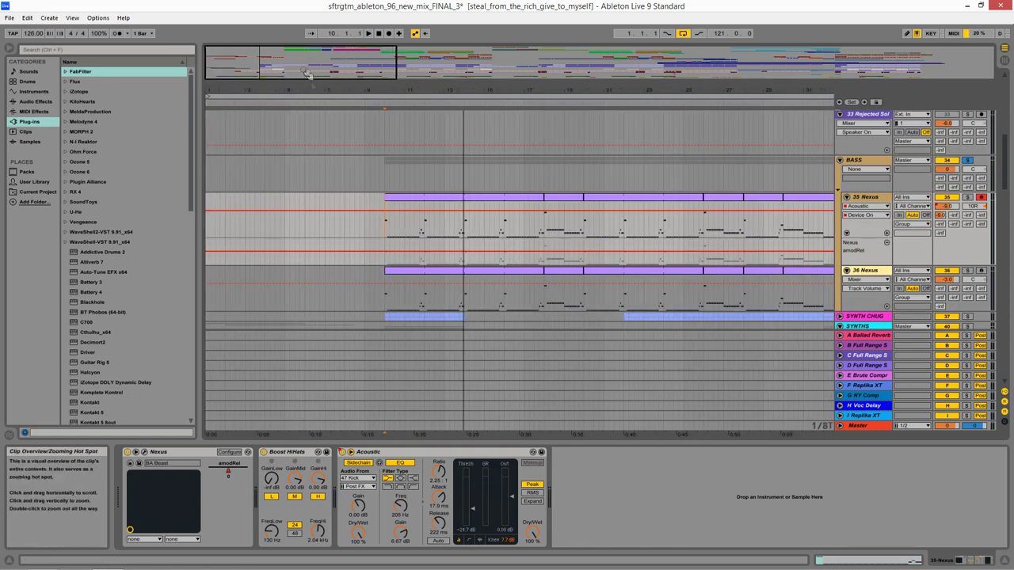
{"action": "left_click_drag", "start_coordinate": [470, 241], "coordinate": [342, 229]}
{"action": "left_click_drag", "start_coordinate": [792, 234], "coordinate": [380, 252]}
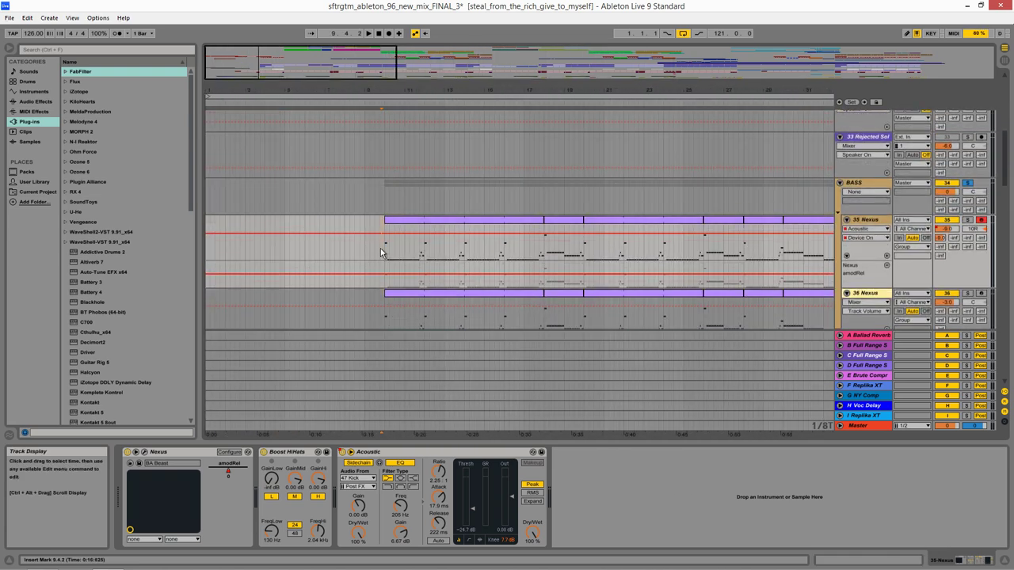
{"action": "key", "text": "plus"}
{"action": "key", "text": "plus"}
{"action": "left_click", "coordinate": [387, 249]}
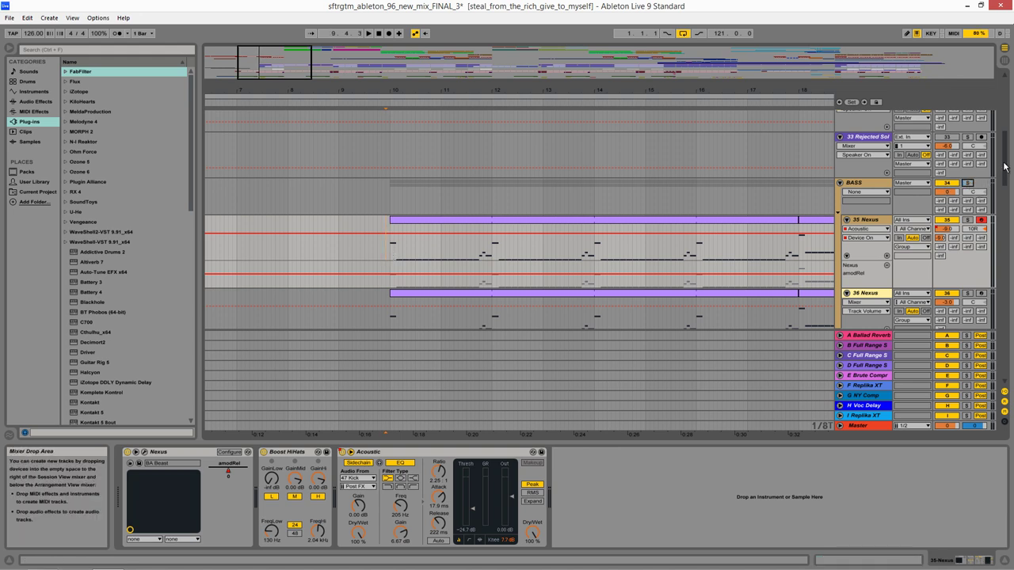
Collapse the BASS and DRUMS groups, expand SYNTHS and play its 43 Massive and 44 Massive parts from 10.1.1.
{"action": "left_click", "coordinate": [840, 182]}
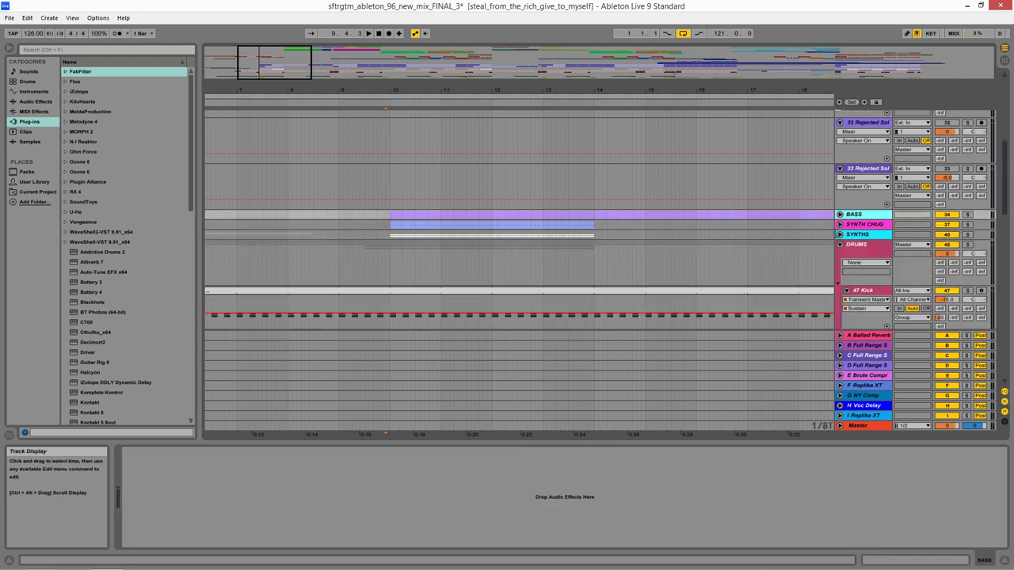
{"action": "left_click", "coordinate": [839, 244]}
{"action": "left_click", "coordinate": [840, 236]}
{"action": "left_click_drag", "start_coordinate": [681, 246], "coordinate": [658, 55]}
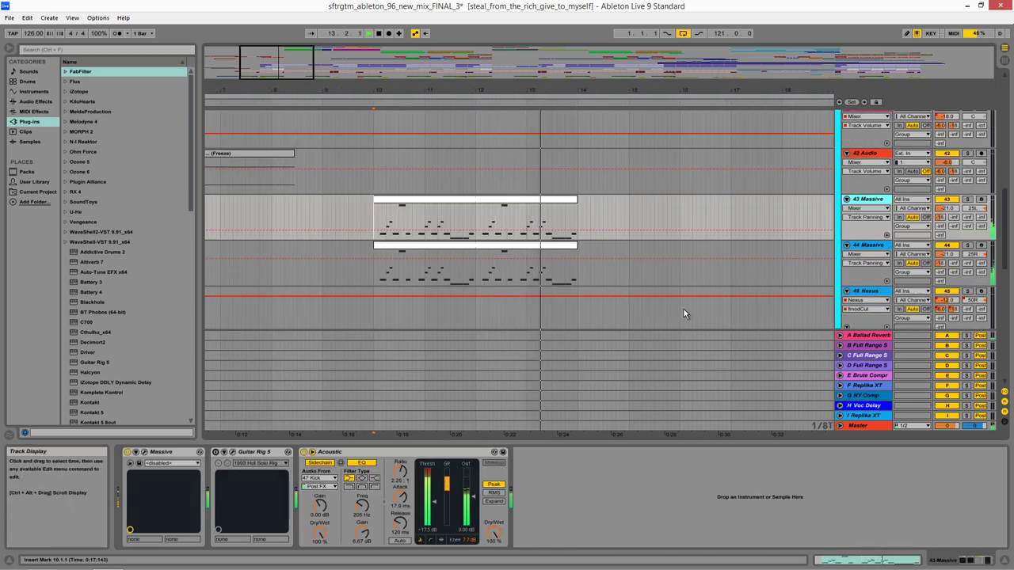
Solo the GUITARS group and play it from 10.1.1.
{"action": "scroll", "coordinate": [636, 202], "scroll_direction": "up", "scroll_amount": 8}
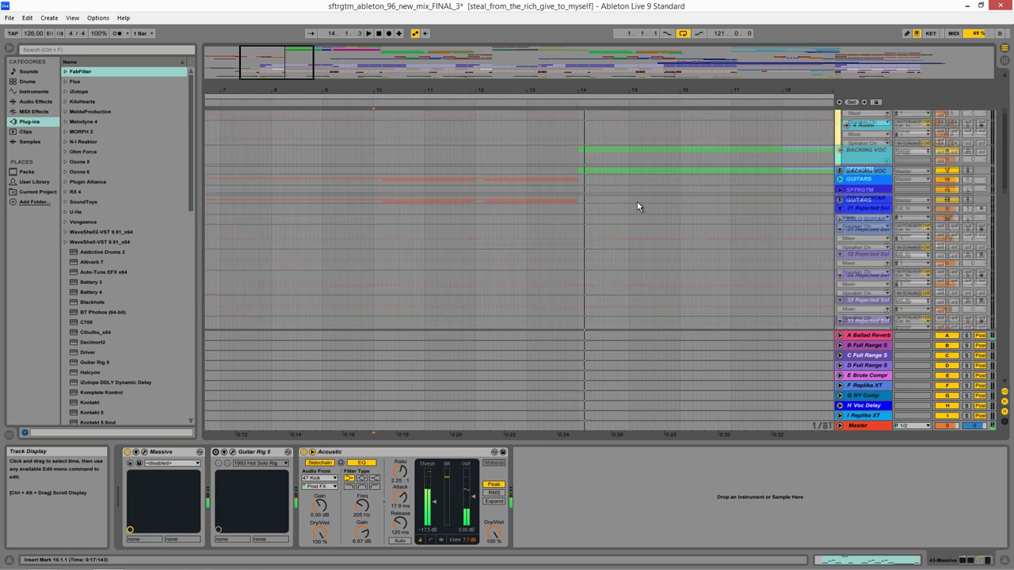
{"action": "scroll", "coordinate": [638, 206], "scroll_direction": "down", "scroll_amount": 4}
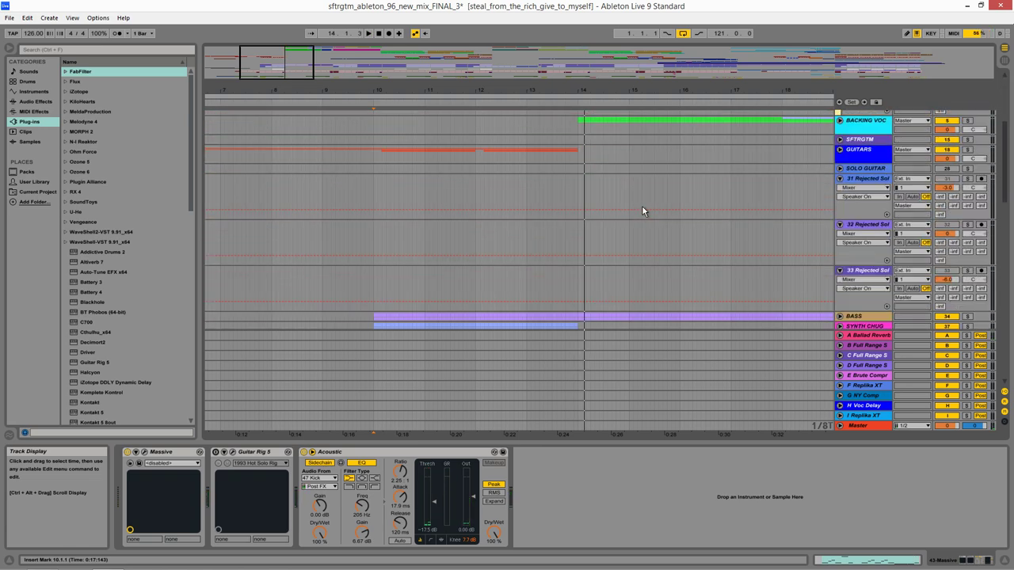
{"action": "left_click", "coordinate": [967, 149]}
{"action": "key", "text": "space"}
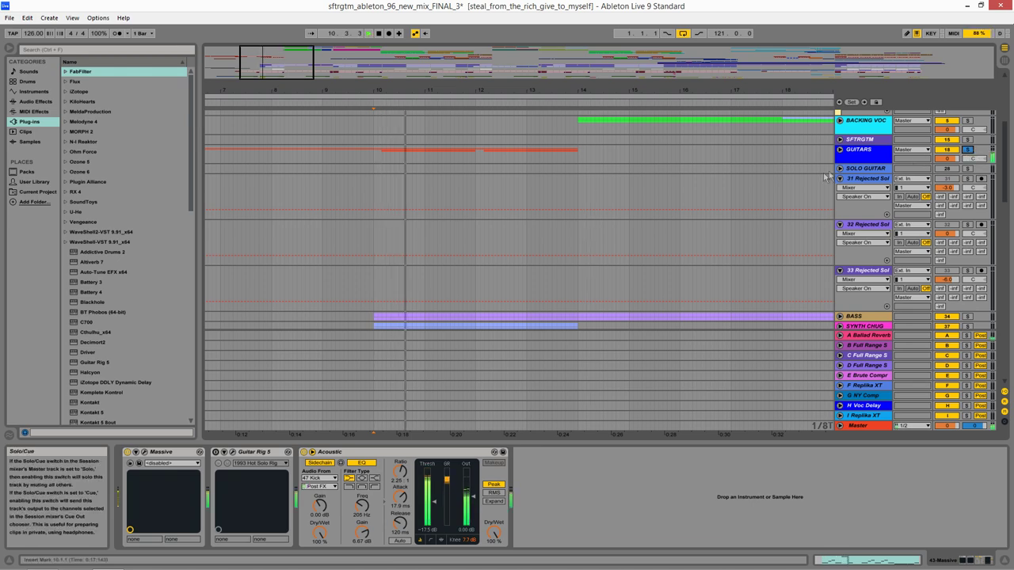
Solo the SYNTHS group and play its 43 Massive and 44 Massive clips from 10.1.1.
{"action": "scroll", "coordinate": [695, 221], "scroll_direction": "down", "scroll_amount": 5}
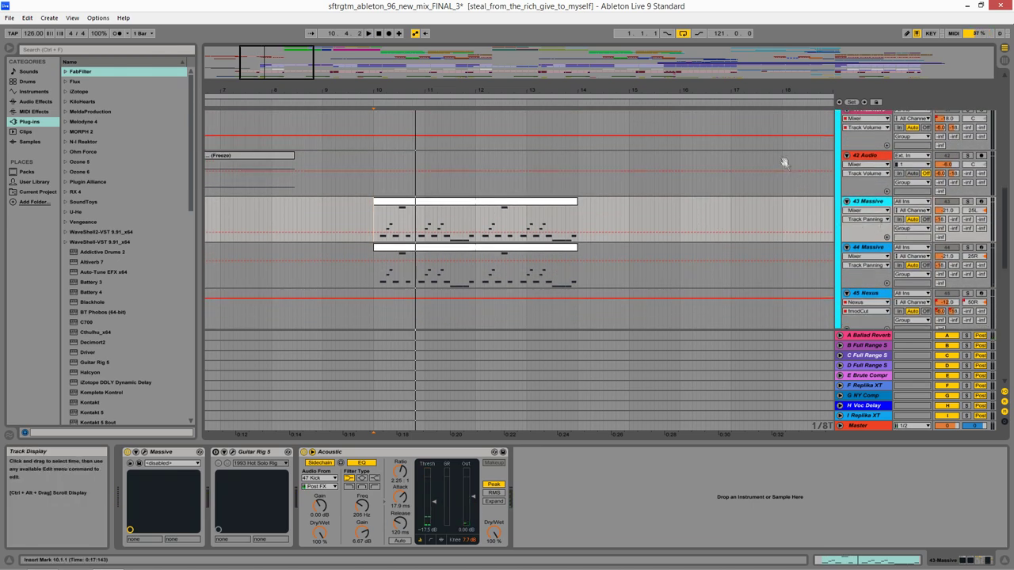
{"action": "left_click_drag", "start_coordinate": [784, 163], "coordinate": [786, 223]}
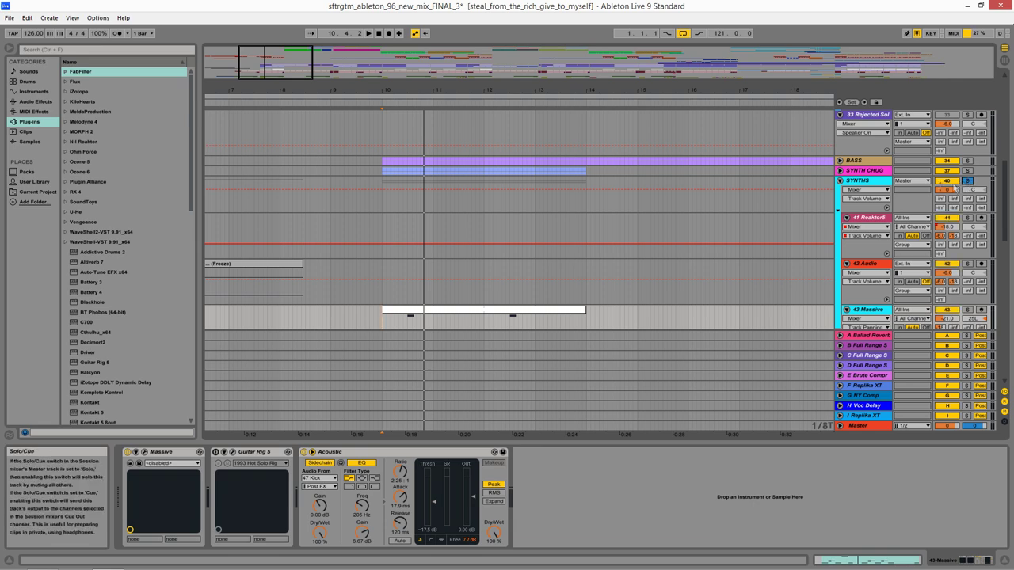
{"action": "scroll", "coordinate": [578, 215], "scroll_direction": "down", "scroll_amount": 3}
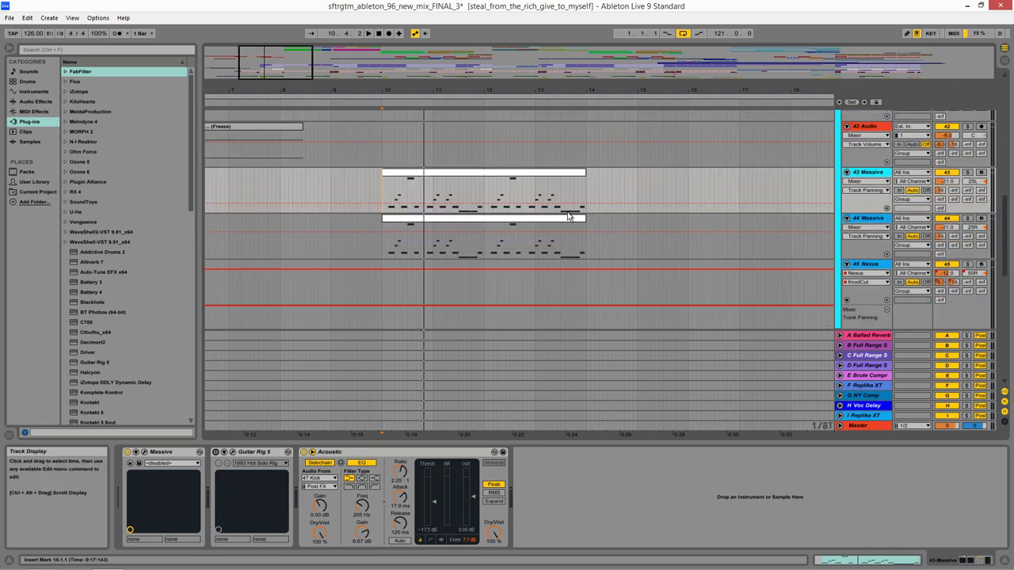
{"action": "key", "text": "space"}
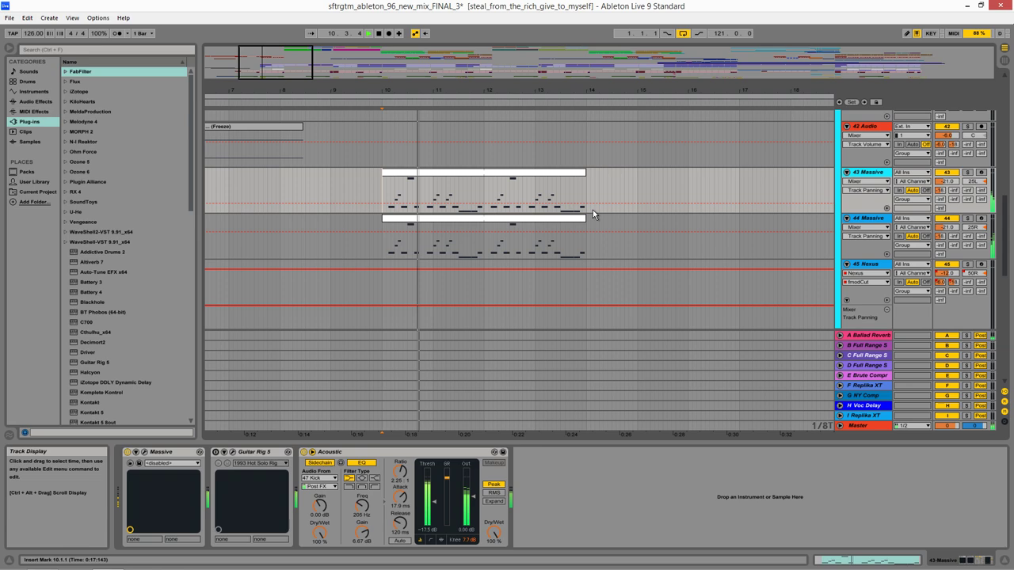
Compare short playbacks from 10.1.1 with the SYNTHS group taken out of solo and with it soloed again.
{"action": "left_click_drag", "start_coordinate": [592, 210], "coordinate": [623, 380]}
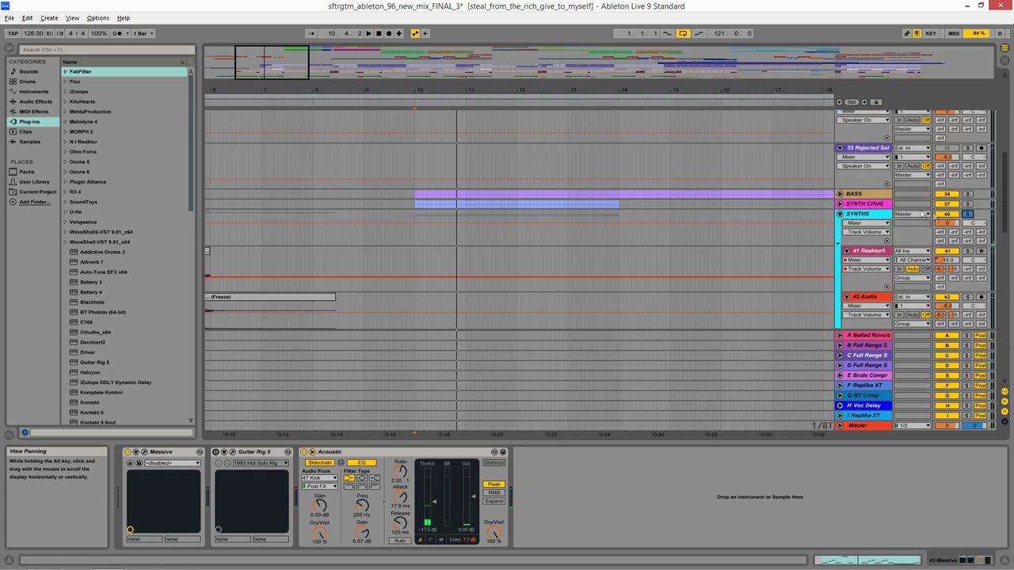
{"action": "key", "text": "space"}
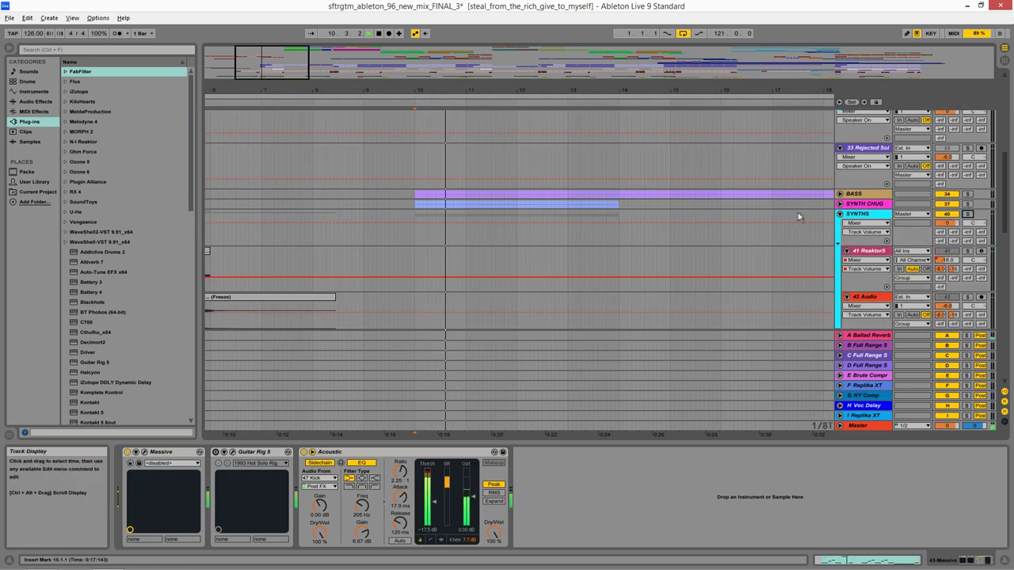
{"action": "key", "text": "space"}
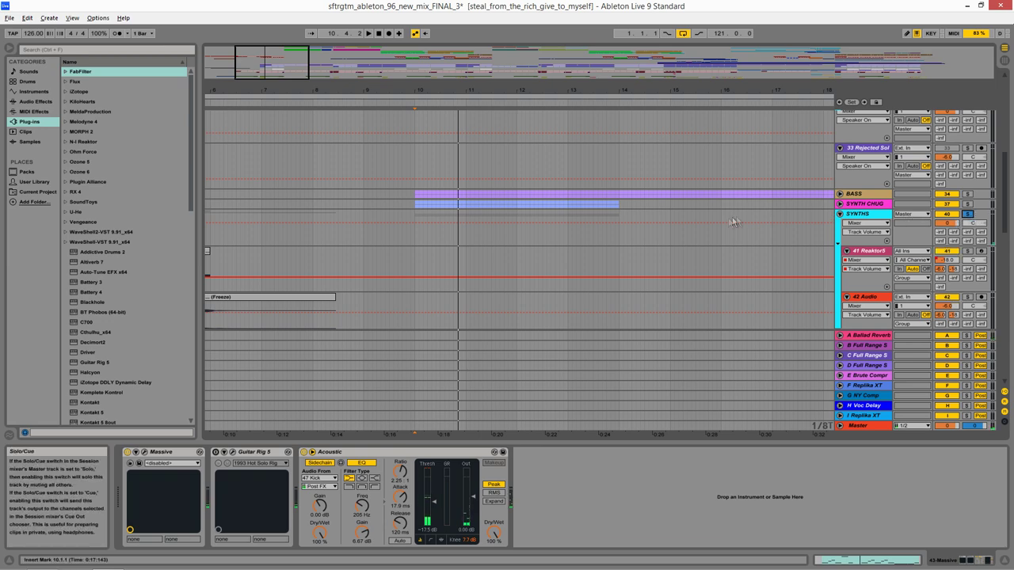
{"action": "key", "text": "space"}
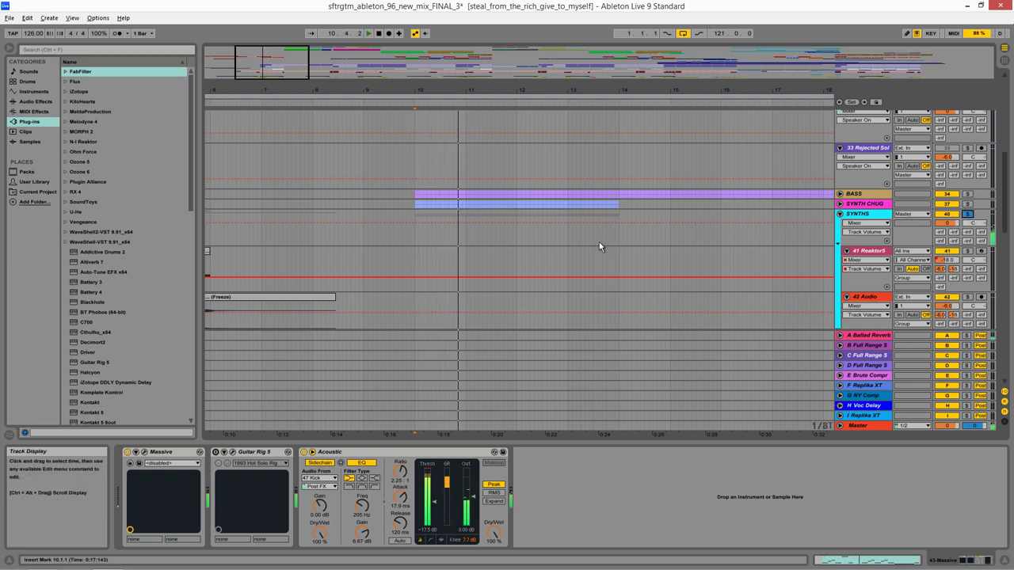
Look over the CRASH & FX and SYNTHS tracks, release the GUITARS and SYNTHS solos and play the full mix from 10.1.1.
{"action": "scroll", "coordinate": [594, 239], "scroll_direction": "down", "scroll_amount": 10}
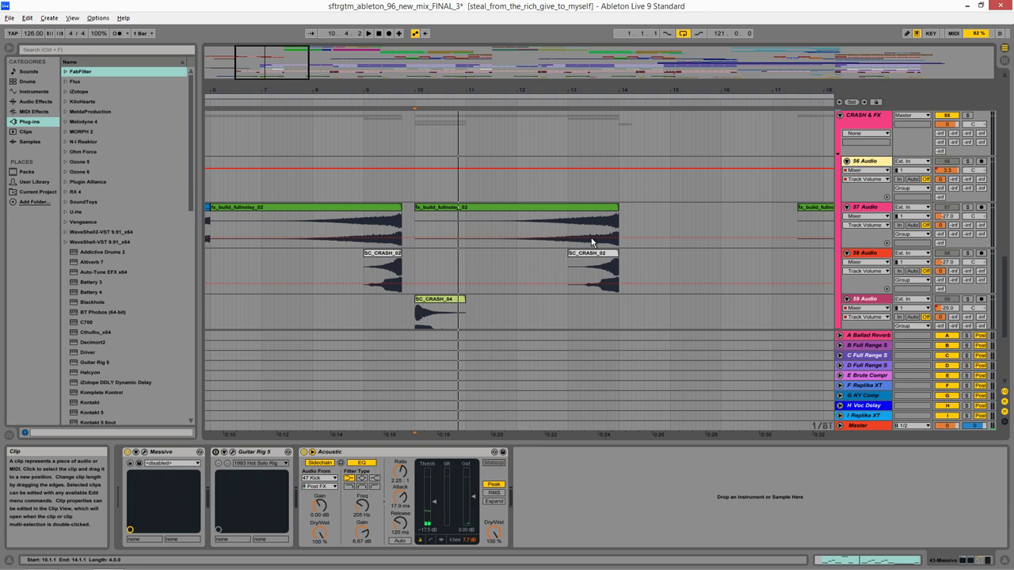
{"action": "scroll", "coordinate": [588, 230], "scroll_direction": "up", "scroll_amount": 10}
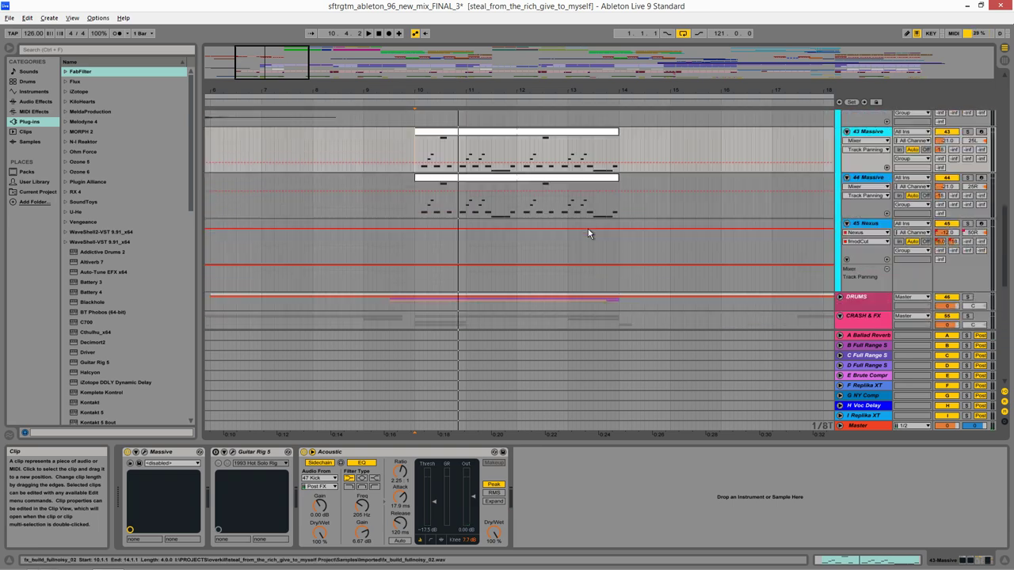
{"action": "left_click_drag", "start_coordinate": [586, 225], "coordinate": [535, 224]}
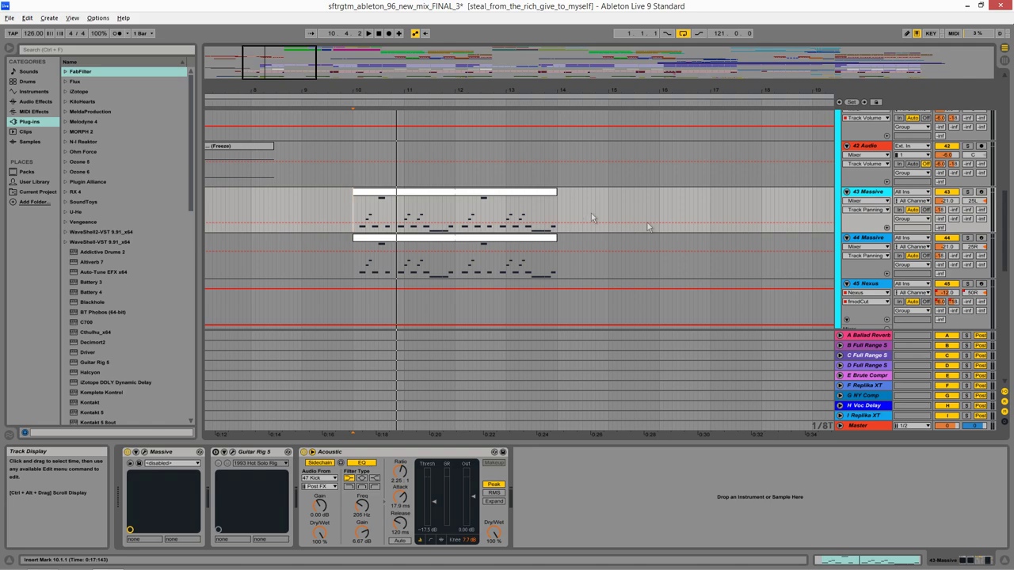
{"action": "scroll", "coordinate": [784, 166], "scroll_direction": "up", "scroll_amount": 15}
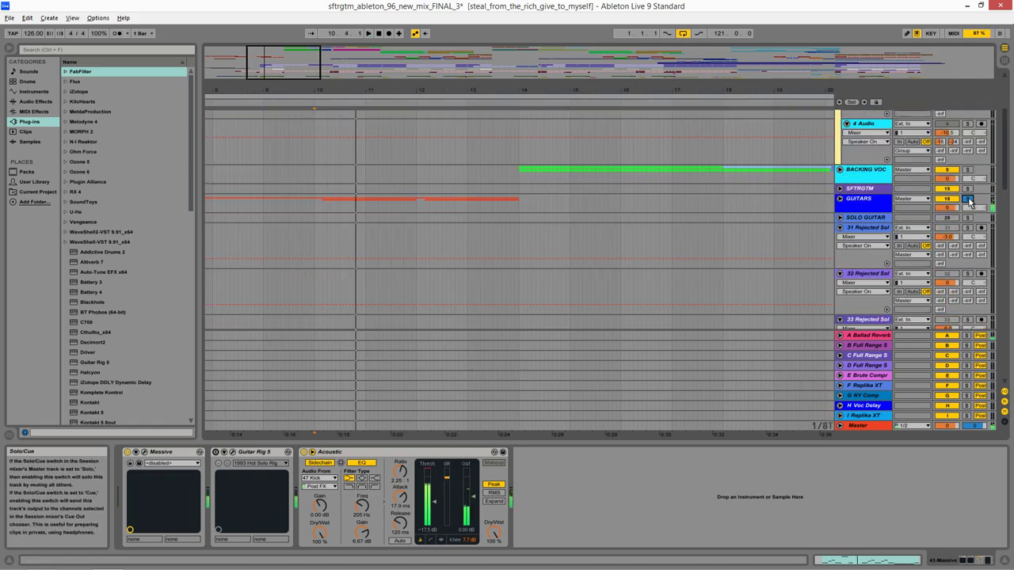
{"action": "scroll", "coordinate": [686, 240], "scroll_direction": "down", "scroll_amount": 8}
{"action": "scroll", "coordinate": [677, 162], "scroll_direction": "down", "scroll_amount": 5}
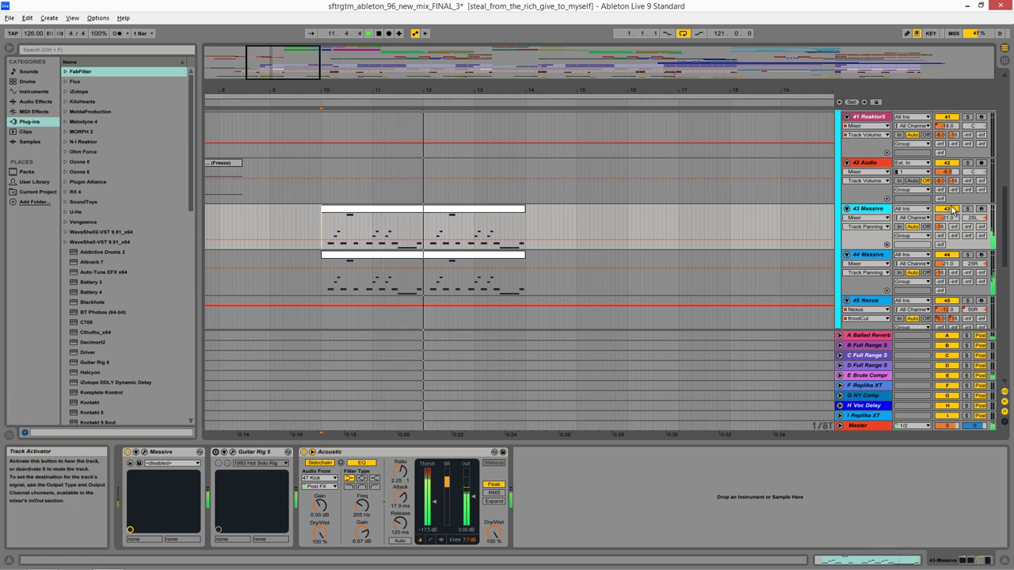
Deactivate the 43 Massive and 44 Massive tracks during playback and replay the mix from 10.1.1.
{"action": "left_click", "coordinate": [946, 209]}
{"action": "left_click", "coordinate": [946, 254]}
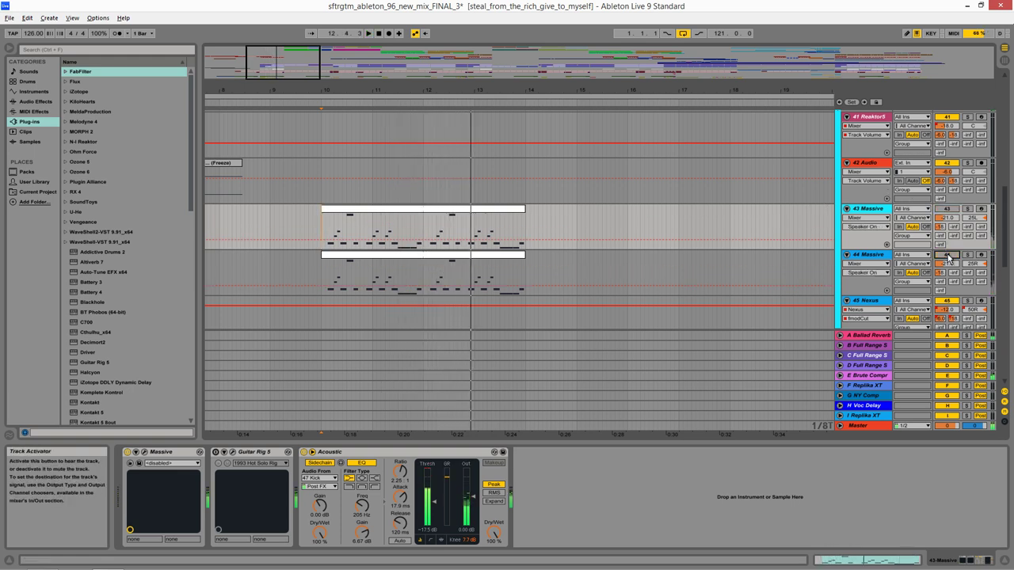
{"action": "key", "text": "space"}
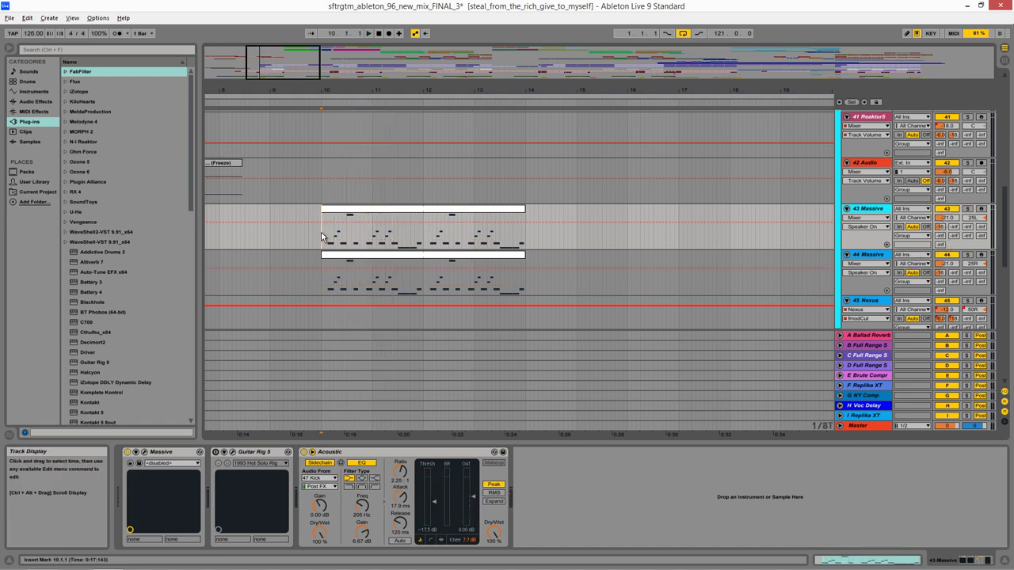
{"action": "key", "text": "space"}
{"action": "scroll", "coordinate": [393, 248], "scroll_direction": "down", "scroll_amount": 5}
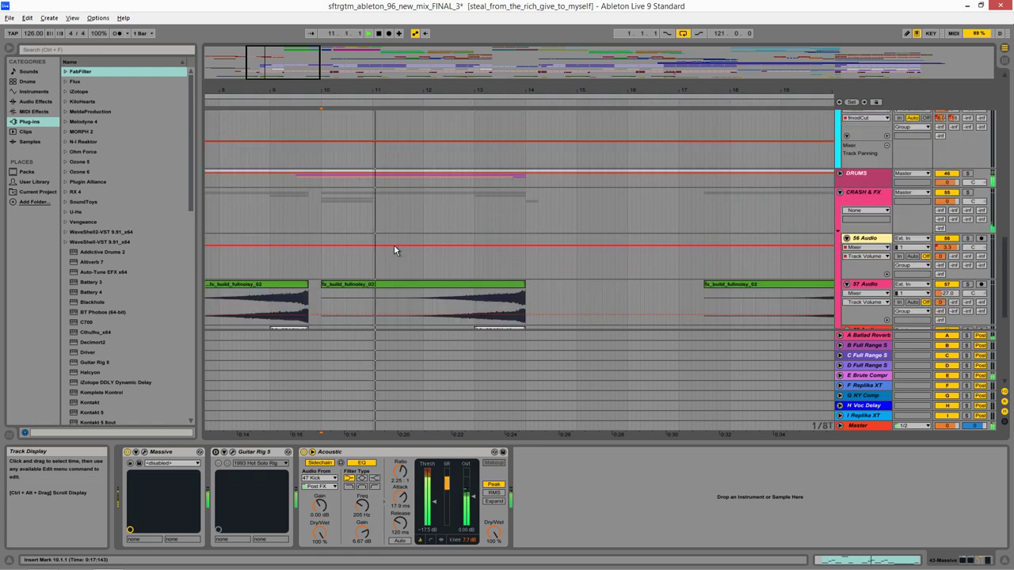
Look over the CRASH & FX group's build and crash clips while the mix plays, and stop playback.
{"action": "scroll", "coordinate": [394, 244], "scroll_direction": "down", "scroll_amount": 3}
{"action": "left_click", "coordinate": [968, 180]}
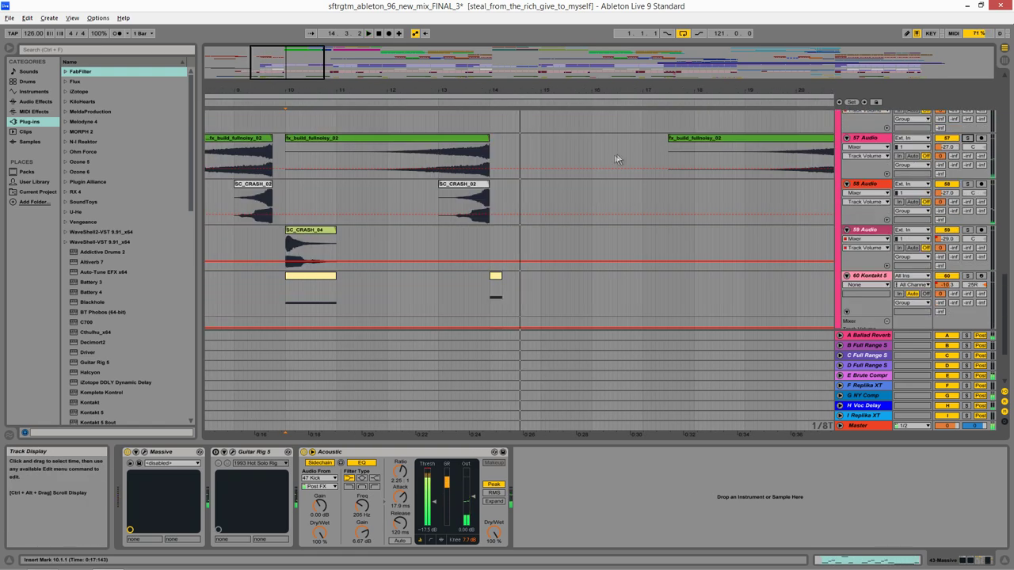
{"action": "key", "text": "space"}
Solo the LEAD VOC group and play its 2 Audio track from the start of the first vocal clip.
{"action": "left_click_drag", "start_coordinate": [618, 159], "coordinate": [504, 438]}
{"action": "left_click_drag", "start_coordinate": [529, 229], "coordinate": [500, 385]}
{"action": "left_click_drag", "start_coordinate": [487, 194], "coordinate": [419, 237]}
{"action": "left_click", "coordinate": [331, 182]}
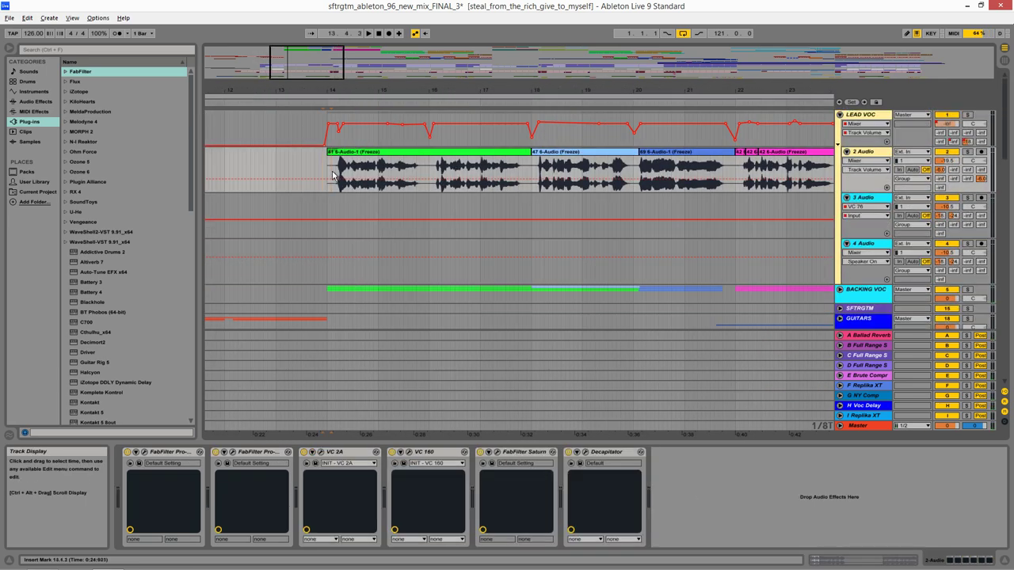
{"action": "key", "text": "space"}
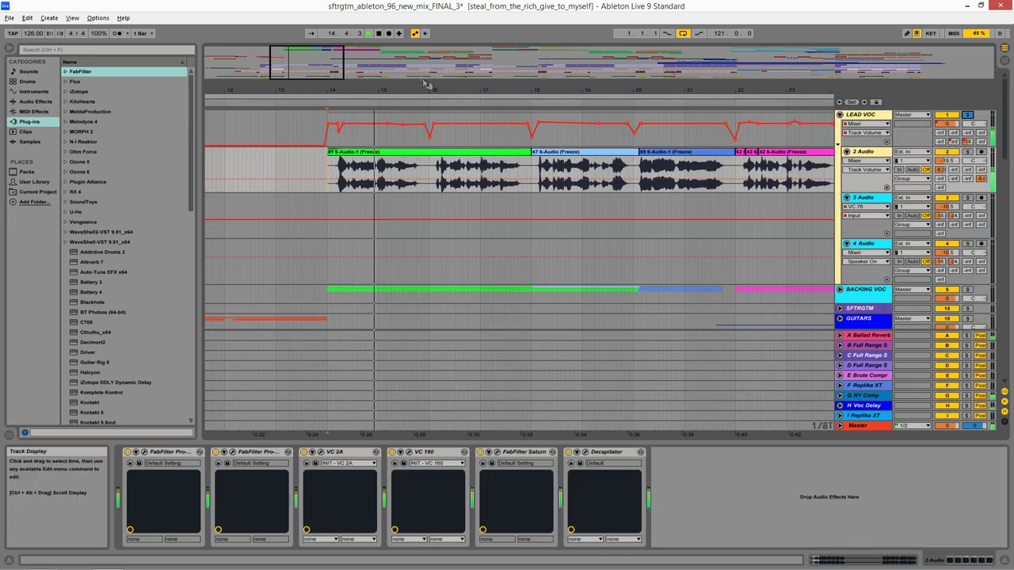
{"action": "left_click_drag", "start_coordinate": [428, 87], "coordinate": [466, 73]}
{"action": "scroll", "coordinate": [566, 144], "scroll_direction": "right", "scroll_amount": 2}
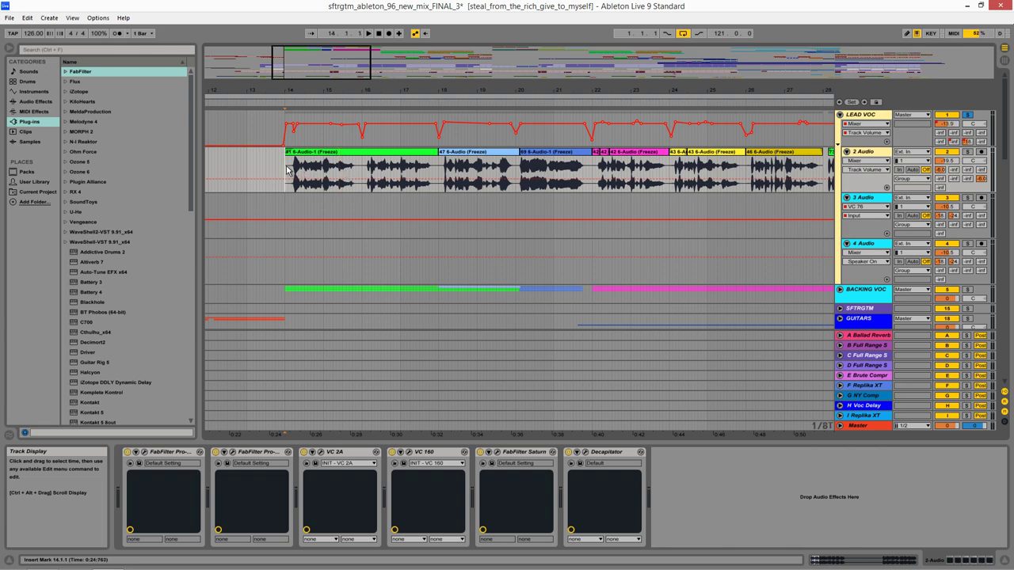
Inspect the 41 6-Audio clip and the LEAD VOC volume automation up close, and play the soloed vocal from 19.3.1.
{"action": "scroll", "coordinate": [286, 170], "scroll_direction": "up", "scroll_amount": 5}
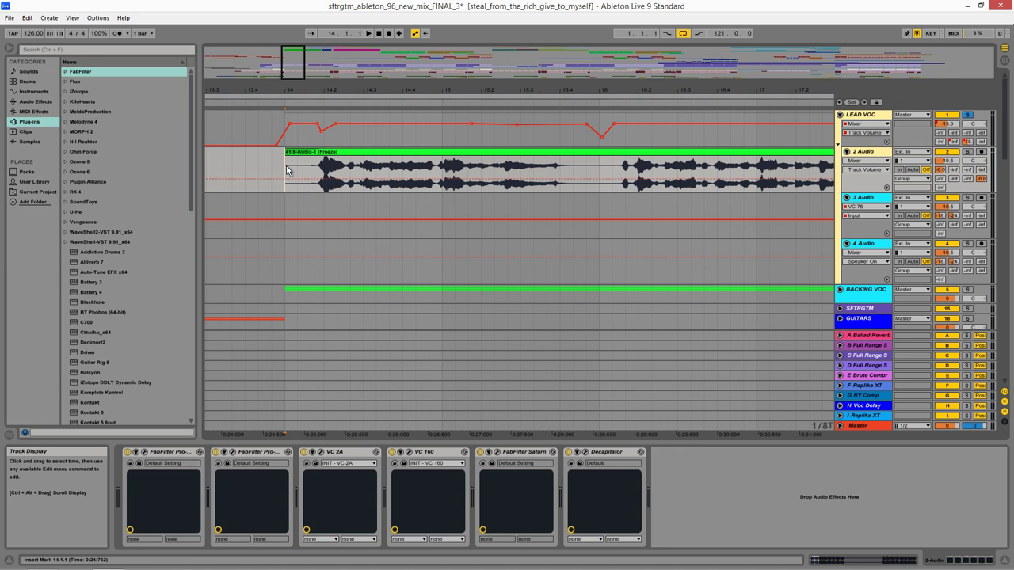
{"action": "scroll", "coordinate": [287, 170], "scroll_direction": "up", "scroll_amount": 3}
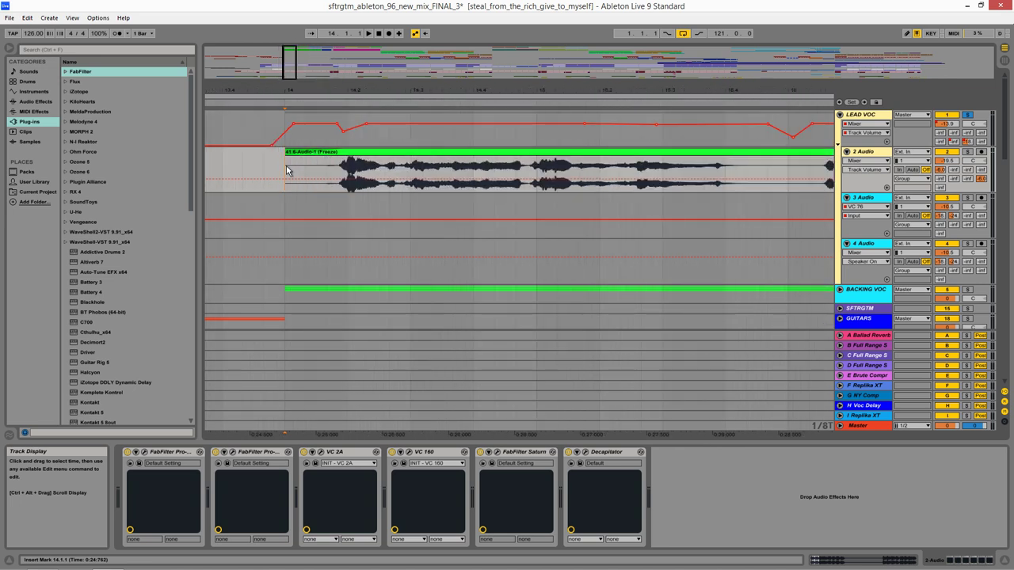
{"action": "left_click_drag", "start_coordinate": [283, 75], "coordinate": [292, 49]}
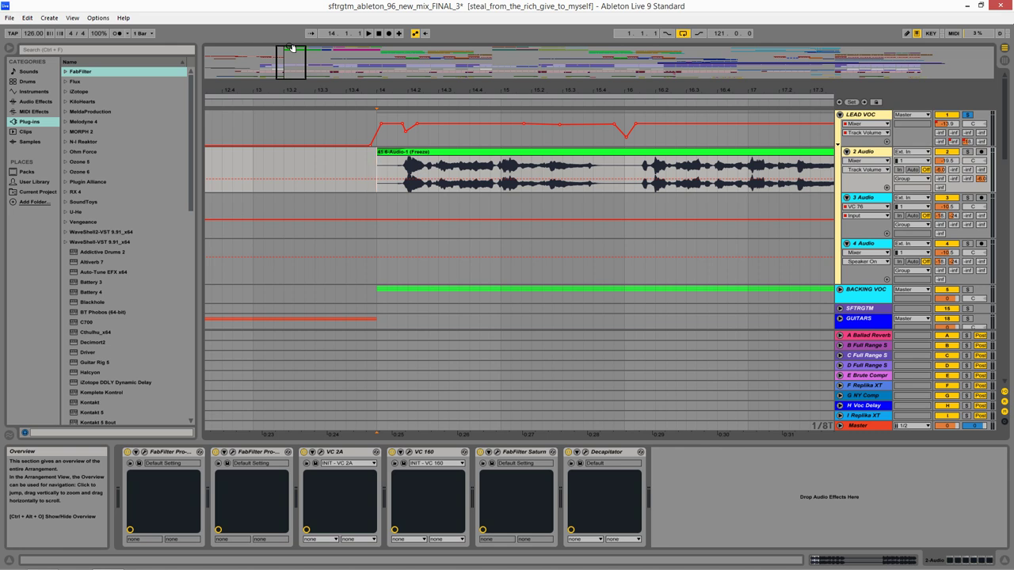
{"action": "left_click_drag", "start_coordinate": [540, 167], "coordinate": [423, 175]}
{"action": "left_click", "coordinate": [439, 172]}
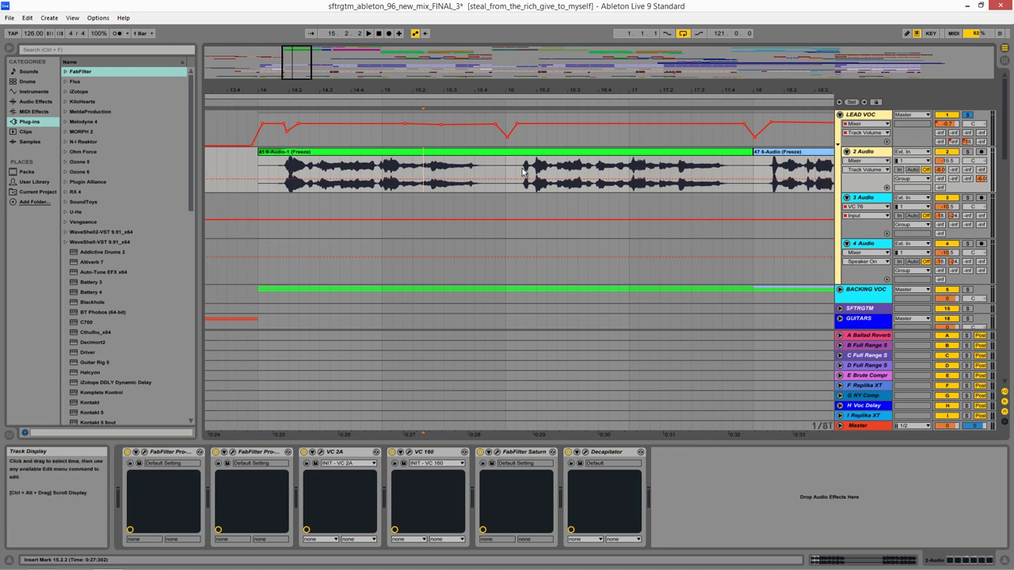
{"action": "scroll", "coordinate": [523, 172], "scroll_direction": "right", "scroll_amount": 1}
{"action": "key", "text": "space"}
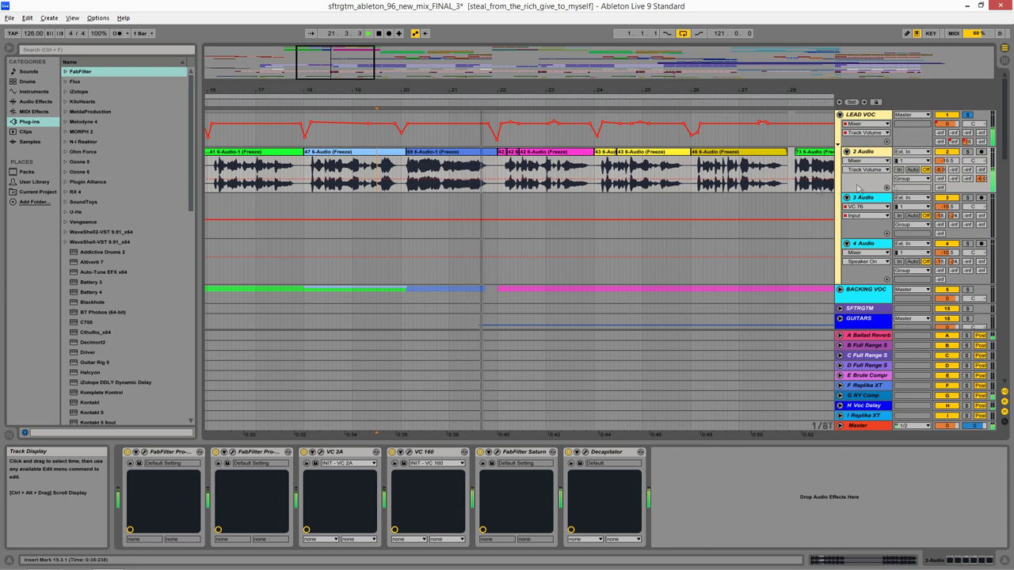
Take the LEAD VOC group out of solo and play the vocal within the full mix from 19.3.1.
{"action": "key", "text": "space"}
{"action": "key", "text": "space"}
{"action": "scroll", "coordinate": [531, 217], "scroll_direction": "left", "scroll_amount": 3}
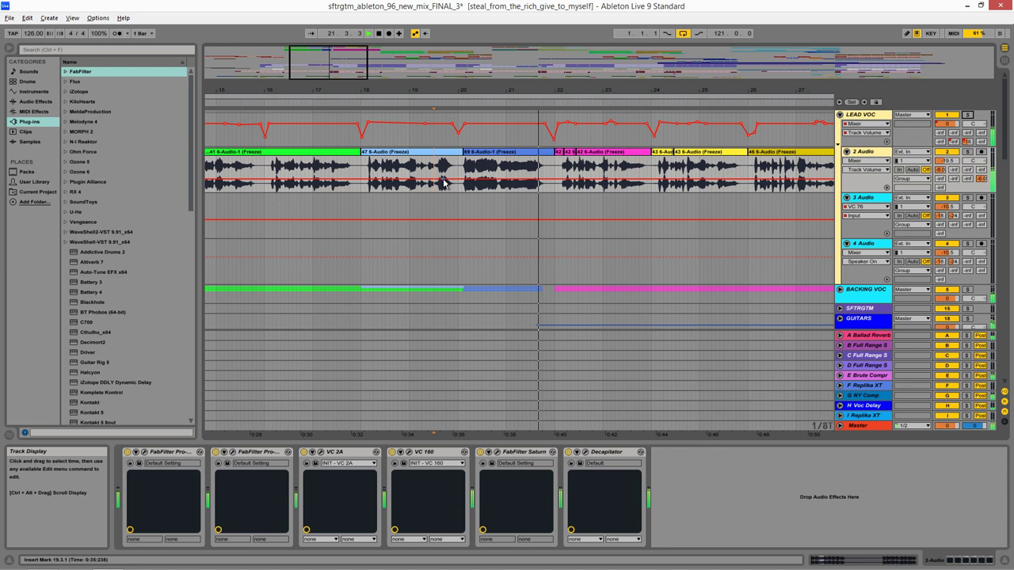
{"action": "key", "text": "space"}
Select the 41, 47, 69 and 42 6-Audio clips on the 2 Audio track in turn to point out the vocal takes.
{"action": "key", "text": "minus"}
{"action": "key", "text": "minus"}
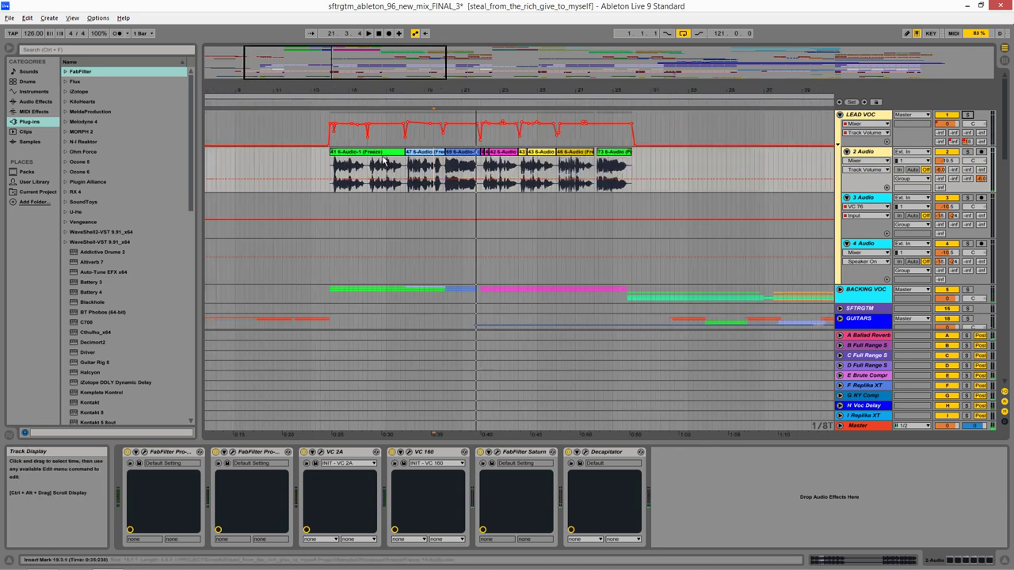
{"action": "left_click", "coordinate": [370, 152]}
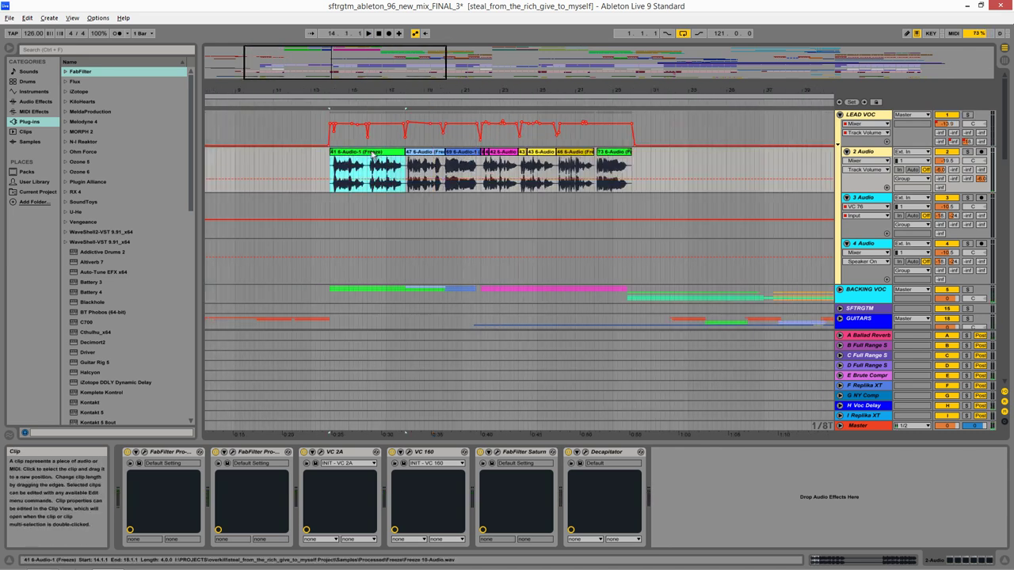
{"action": "left_click", "coordinate": [420, 152]}
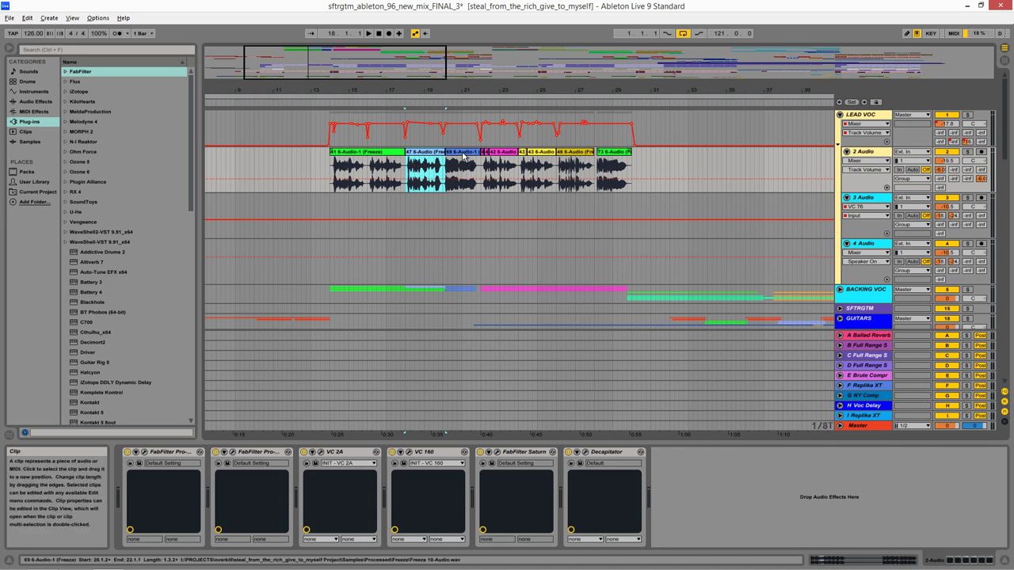
{"action": "left_click", "coordinate": [463, 153]}
{"action": "left_click", "coordinate": [499, 153]}
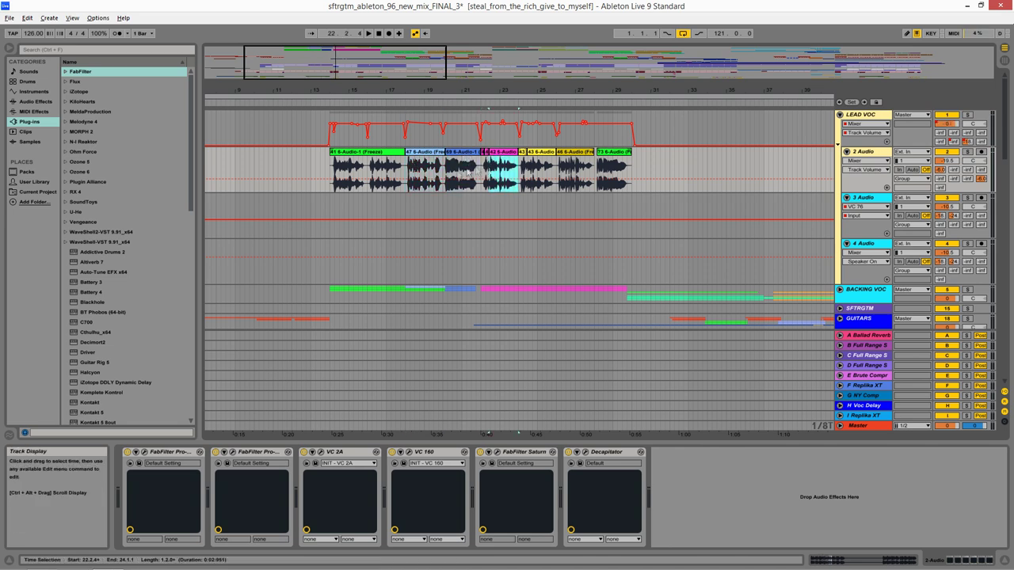
{"action": "left_click_drag", "start_coordinate": [331, 168], "coordinate": [442, 154]}
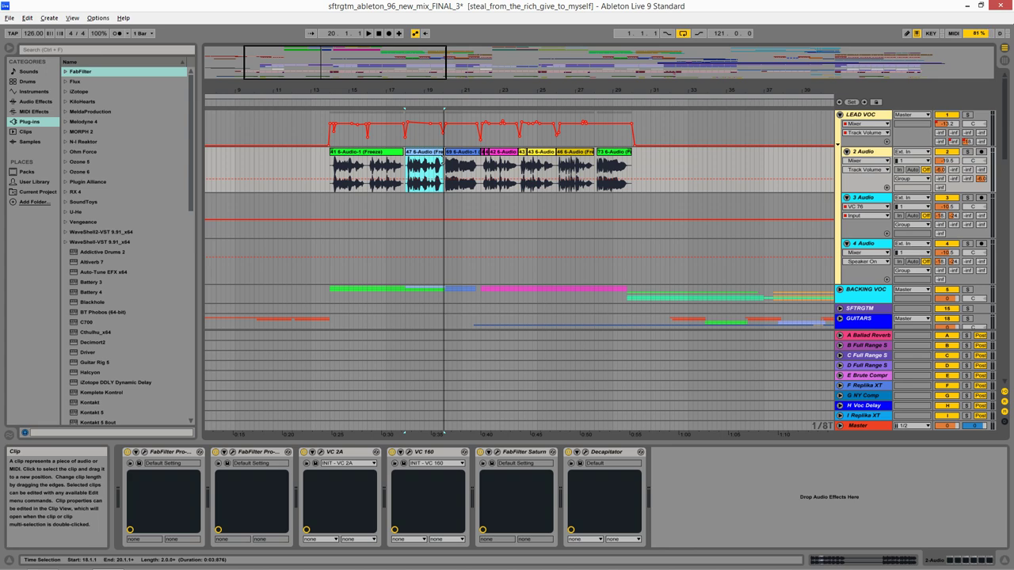
Try to extend the start of the long 42 6-Audio clip back to about 22.1.3 and undo the change.
{"action": "left_click", "coordinate": [482, 170]}
{"action": "scroll", "coordinate": [482, 169], "scroll_direction": "up", "scroll_amount": 5}
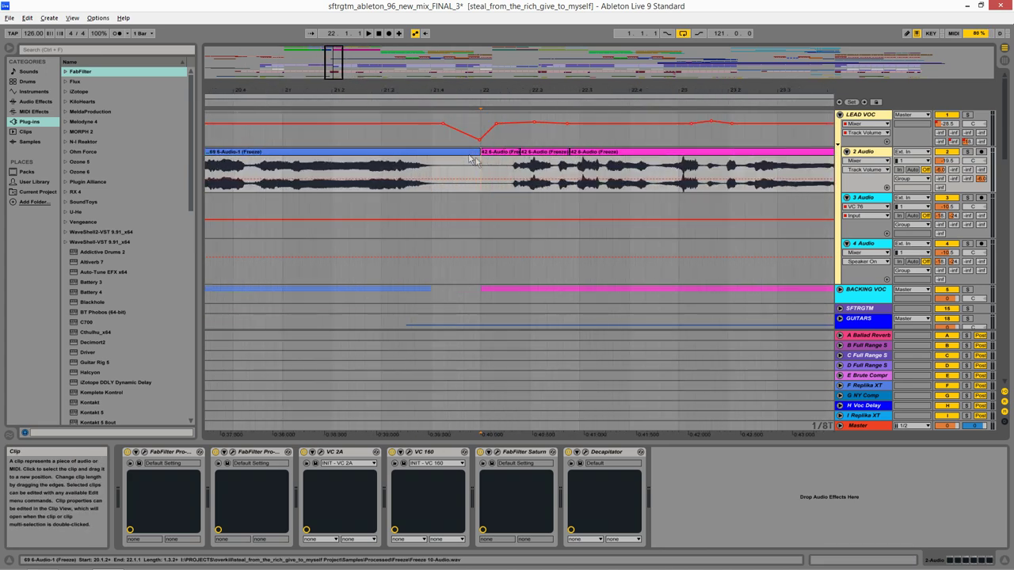
{"action": "left_click", "coordinate": [572, 150]}
{"action": "left_click_drag", "start_coordinate": [570, 151], "coordinate": [504, 156]}
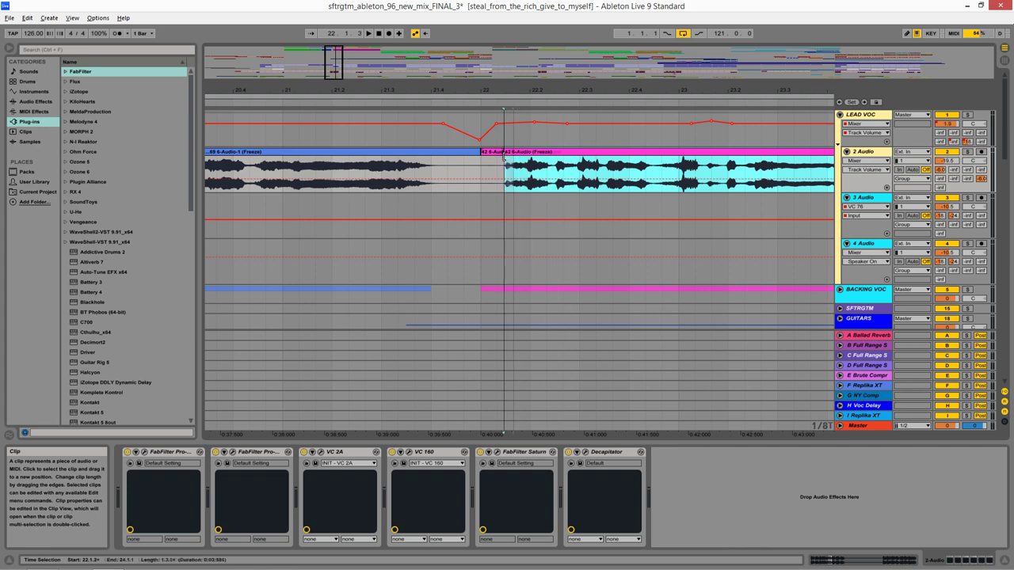
{"action": "key", "text": "ctrl+z"}
{"action": "left_click", "coordinate": [484, 165]}
Solo the 6 Audio track in the BACKING VOC group and play it from 14.1.1.
{"action": "scroll", "coordinate": [484, 165], "scroll_direction": "down", "scroll_amount": 4}
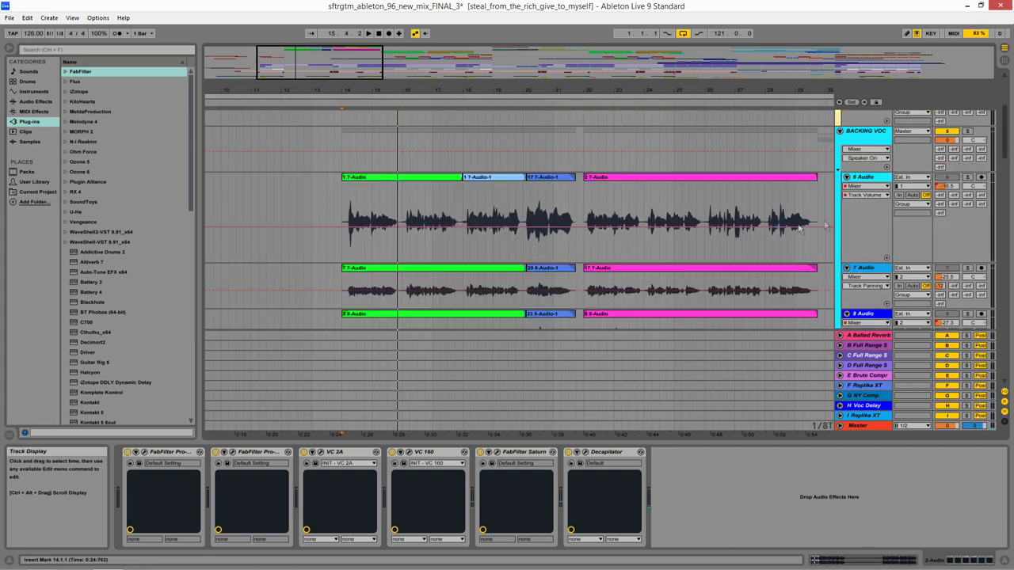
{"action": "scroll", "coordinate": [570, 226], "scroll_direction": "up", "scroll_amount": 4}
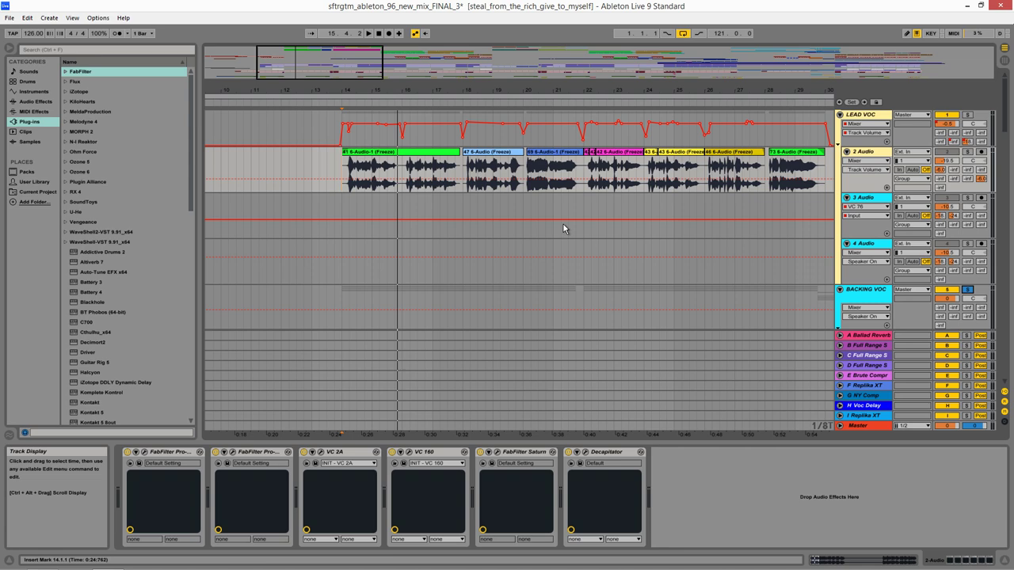
{"action": "scroll", "coordinate": [563, 227], "scroll_direction": "down", "scroll_amount": 4}
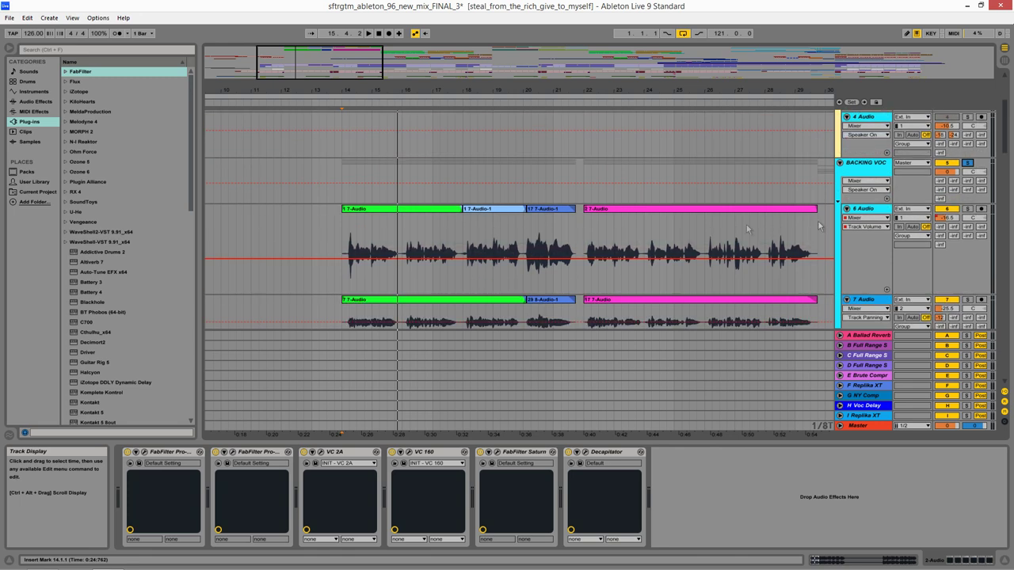
{"action": "left_click", "coordinate": [967, 208]}
{"action": "key", "text": "space"}
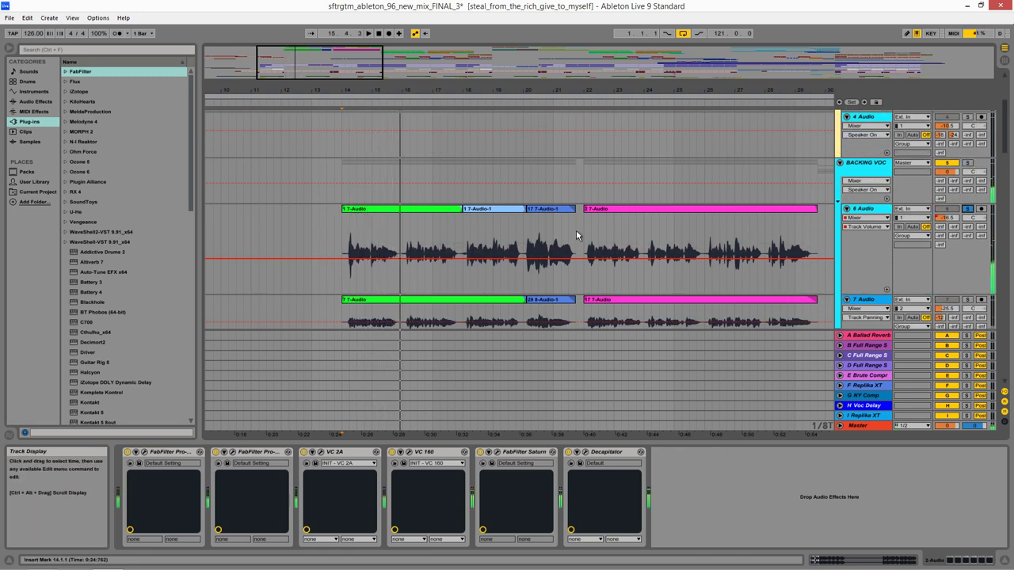
Show the 6 Audio track's effect chain, select its Melodyne device and toggle playback.
{"action": "scroll", "coordinate": [513, 277], "scroll_direction": "down", "scroll_amount": 2}
{"action": "left_click", "coordinate": [876, 219]}
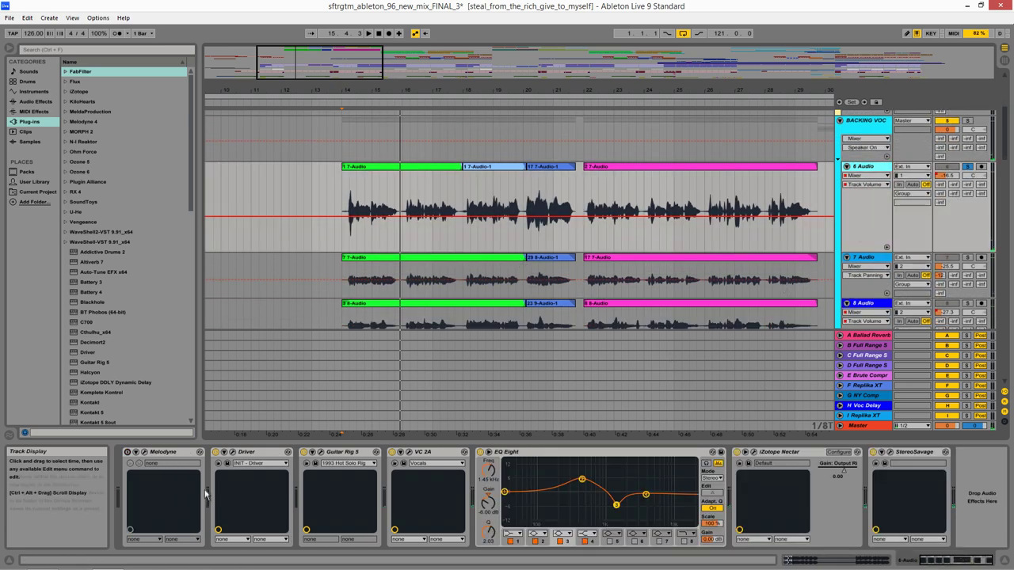
{"action": "left_click", "coordinate": [166, 453]}
{"action": "key", "text": "space"}
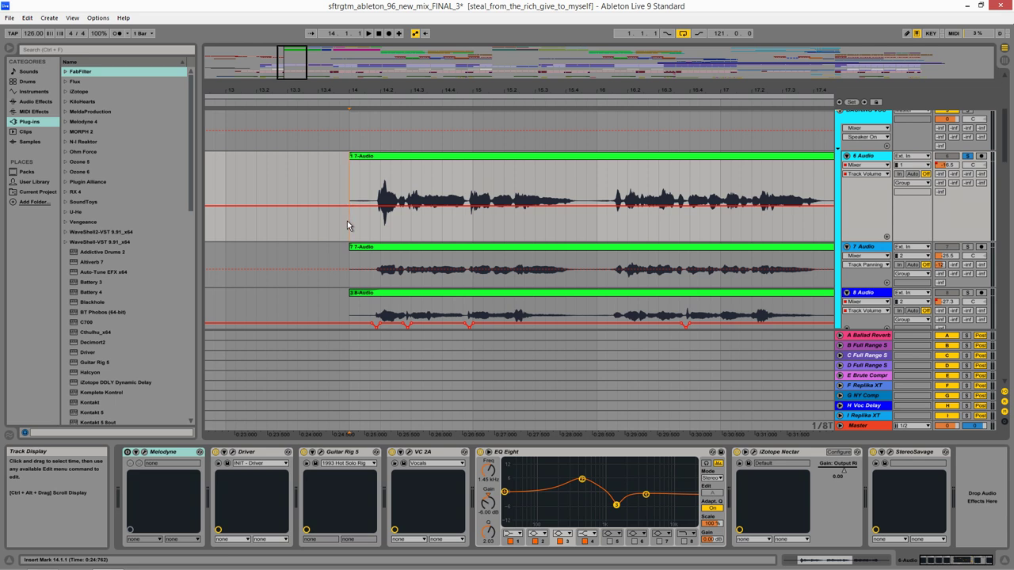
Select the 6 Audio track's clips from 14.1.1 to 29.4.1.
{"action": "key", "text": "minus"}
{"action": "key", "text": "minus"}
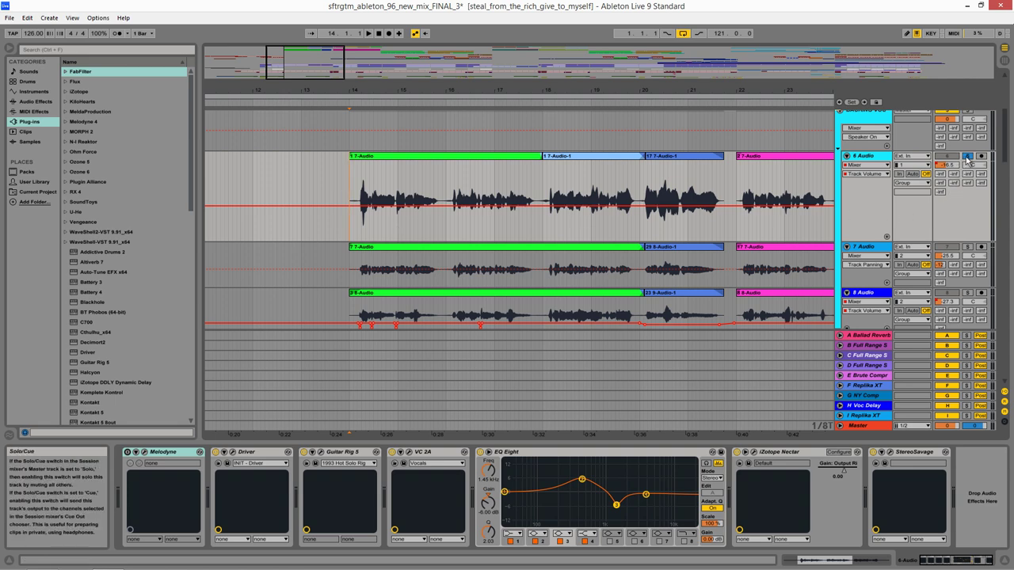
{"action": "left_click", "coordinate": [349, 190]}
{"action": "left_click_drag", "start_coordinate": [349, 189], "coordinate": [766, 208]}
{"action": "left_click_drag", "start_coordinate": [766, 207], "coordinate": [649, 212]}
{"action": "left_click", "coordinate": [801, 214], "text": "shift"}
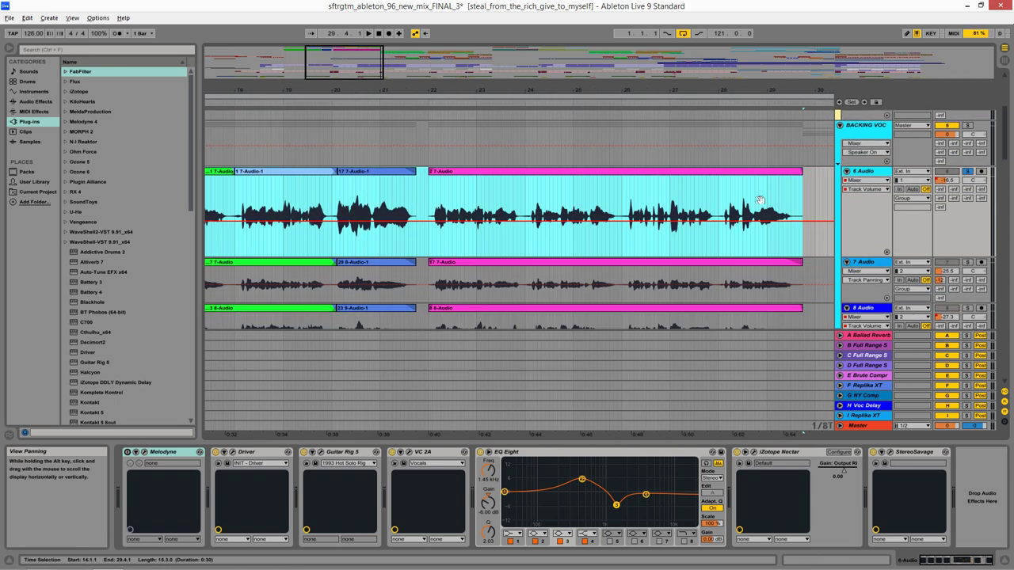
Show the 7 Audio track's devices, solo the track and play it from 14.1.1.
{"action": "left_click_drag", "start_coordinate": [417, 237], "coordinate": [603, 240]}
{"action": "left_click_drag", "start_coordinate": [407, 273], "coordinate": [358, 269]}
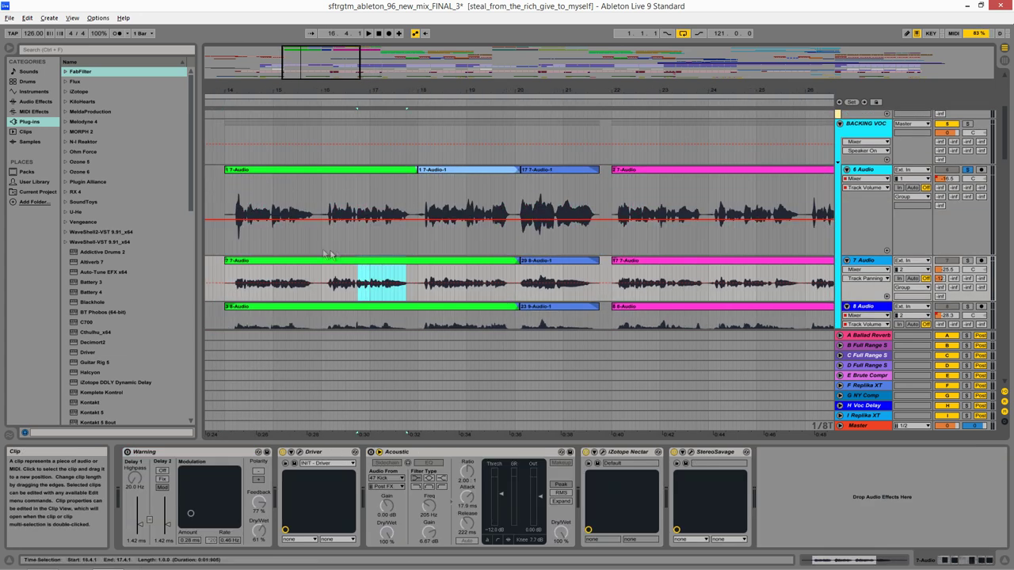
{"action": "left_click", "coordinate": [226, 240]}
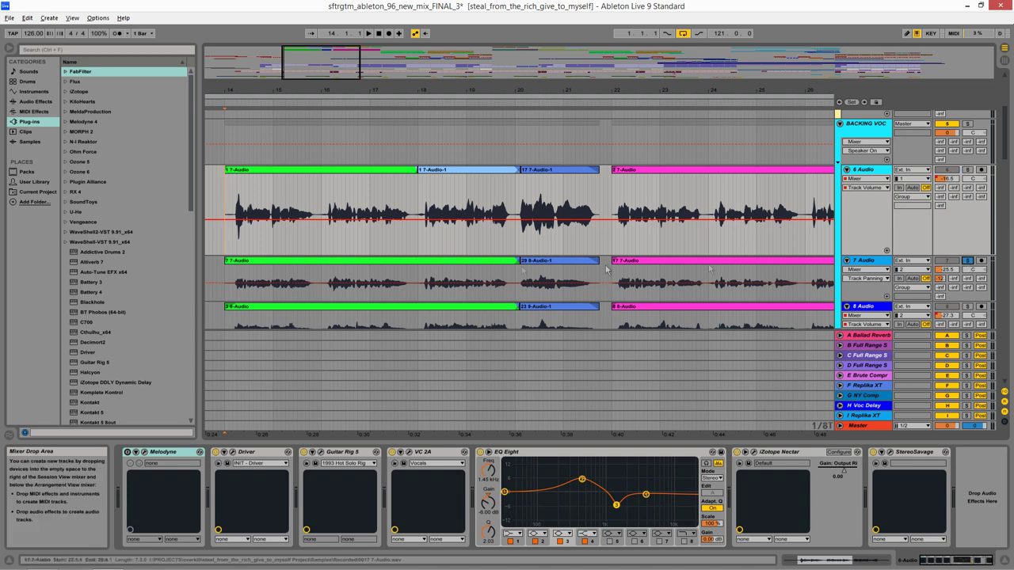
{"action": "key", "text": "space"}
Place the insert marker at 14.1.1 on the 8 Audio track and solo that track.
{"action": "scroll", "coordinate": [376, 277], "scroll_direction": "down", "scroll_amount": 2}
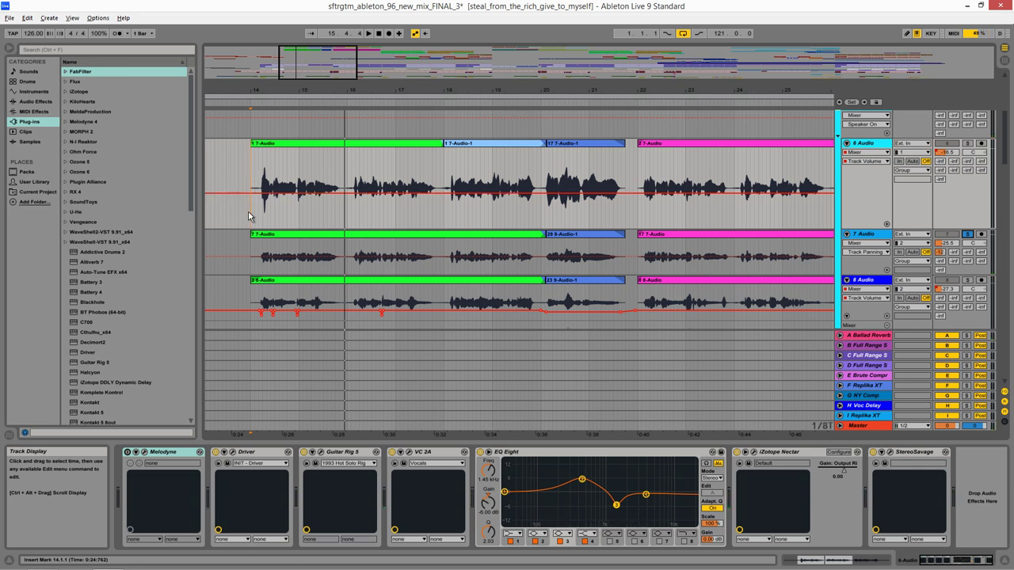
{"action": "left_click", "coordinate": [251, 301]}
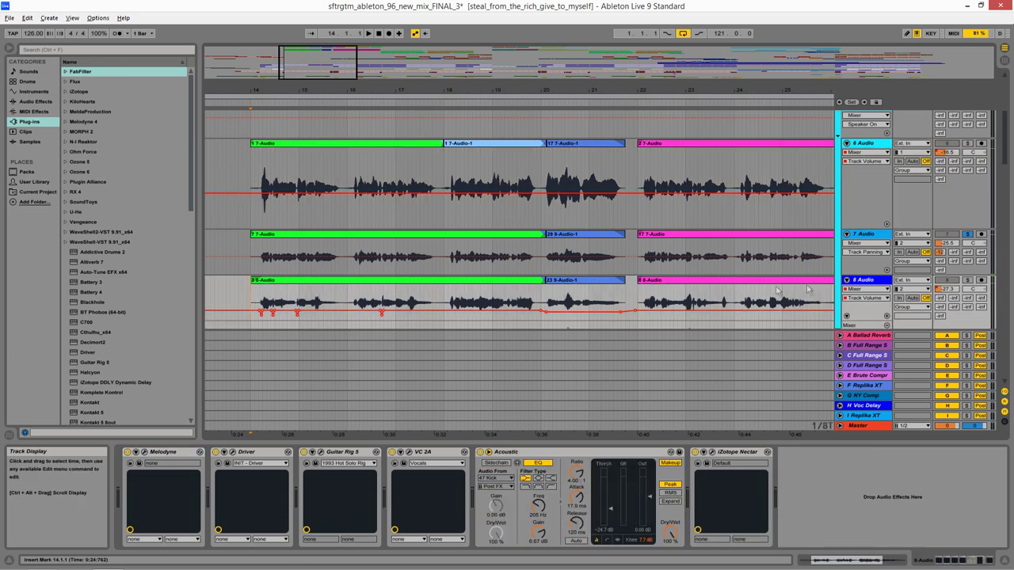
{"action": "left_click", "coordinate": [966, 282]}
Solo the LEAD VOC and BACKING VOC groups together and play them from 14.1.1.
{"action": "key", "text": "minus"}
{"action": "key", "text": "minus"}
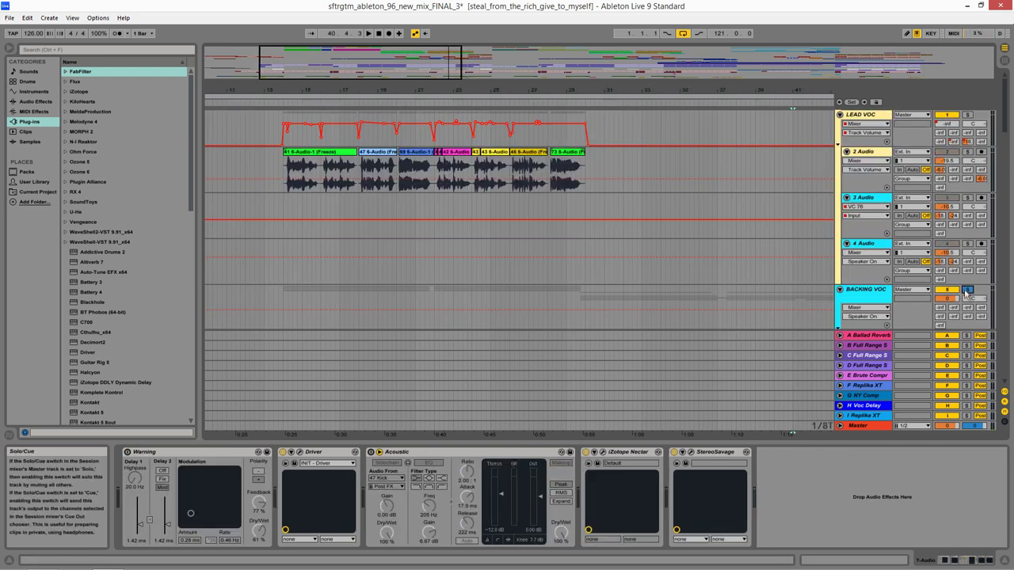
{"action": "left_click", "coordinate": [967, 116]}
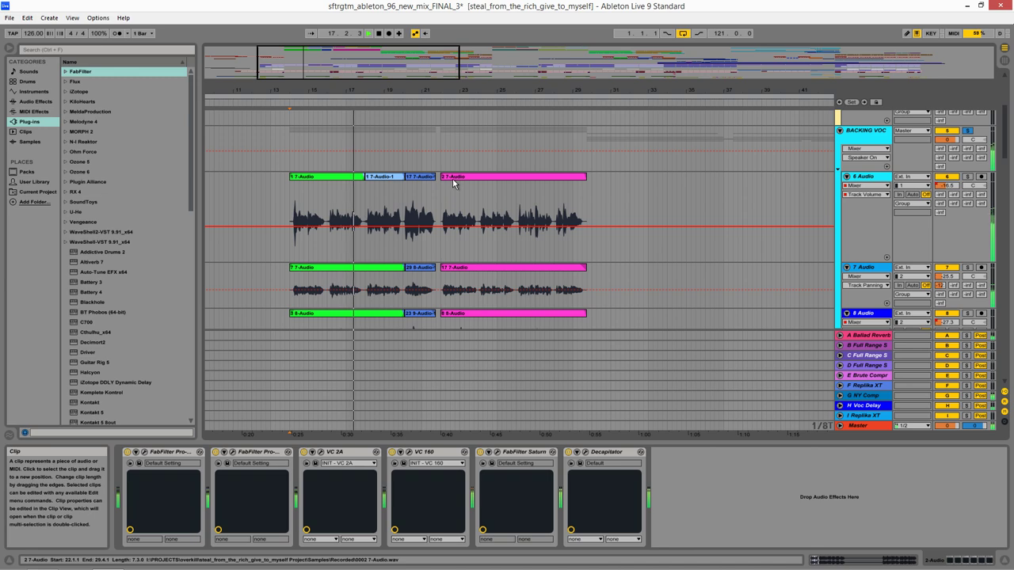
{"action": "key", "text": "space"}
{"action": "left_click_drag", "start_coordinate": [503, 242], "coordinate": [539, 400]}
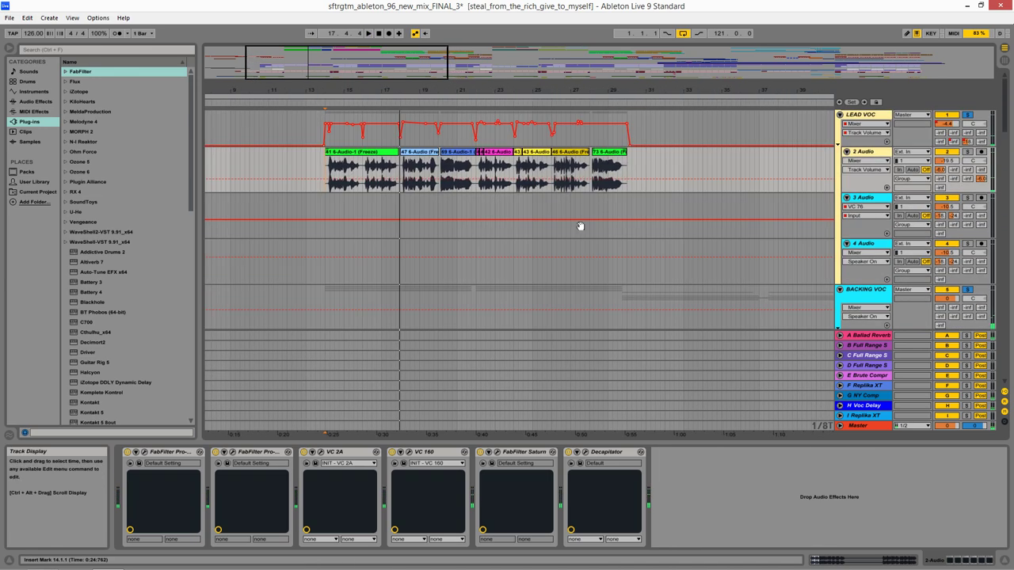
Take BACKING VOC out of solo and play the LEAD VOC group alone from 14.1.1.
{"action": "left_click_drag", "start_coordinate": [580, 226], "coordinate": [583, 229]}
{"action": "left_click", "coordinate": [968, 290]}
{"action": "key", "text": "space"}
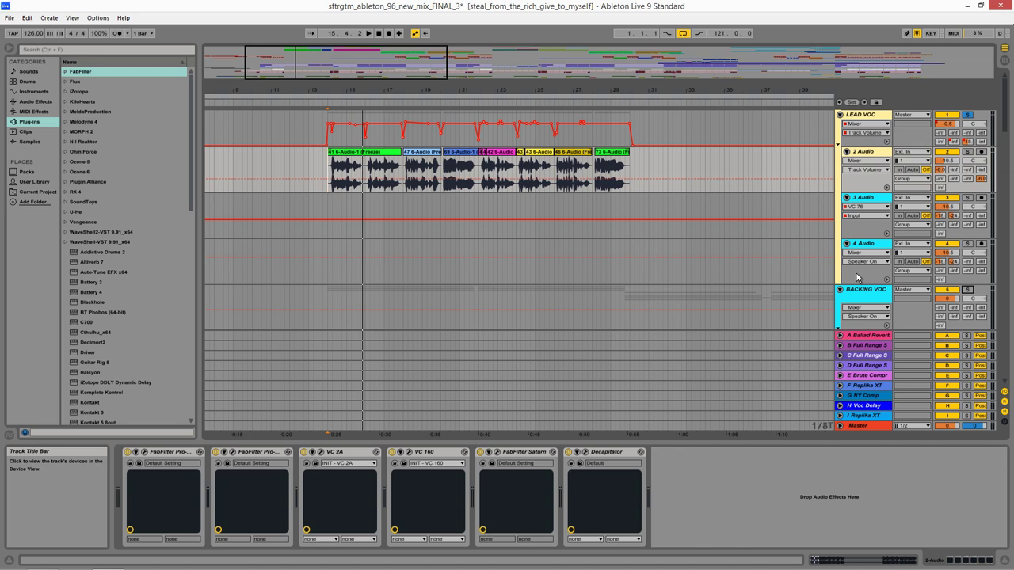
Solo BACKING VOC again alongside LEAD VOC and replay both groups from 14.1.1 for comparison.
{"action": "scroll", "coordinate": [768, 253], "scroll_direction": "down", "scroll_amount": 3}
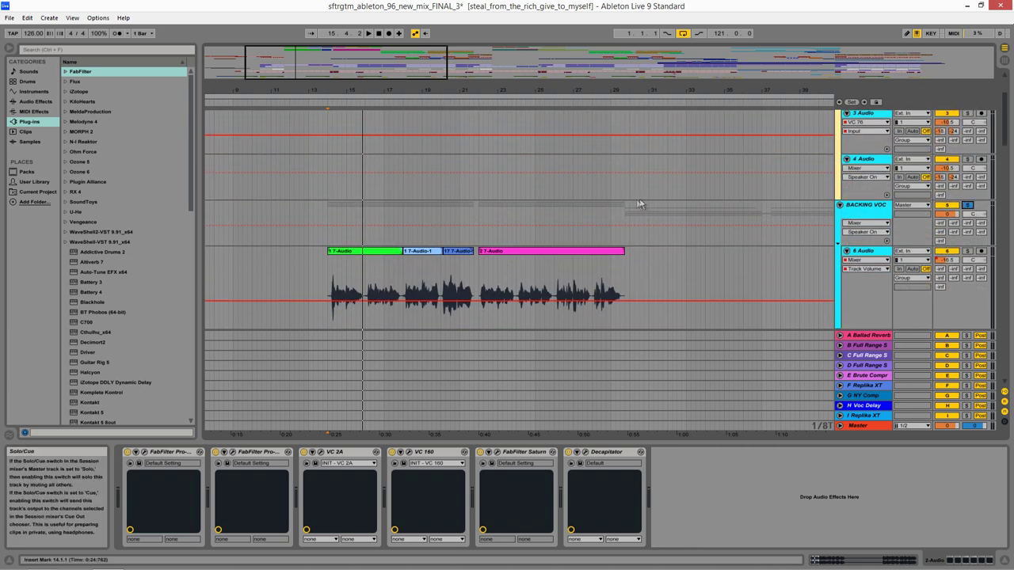
{"action": "scroll", "coordinate": [460, 193], "scroll_direction": "up", "scroll_amount": 5}
{"action": "key", "text": "space"}
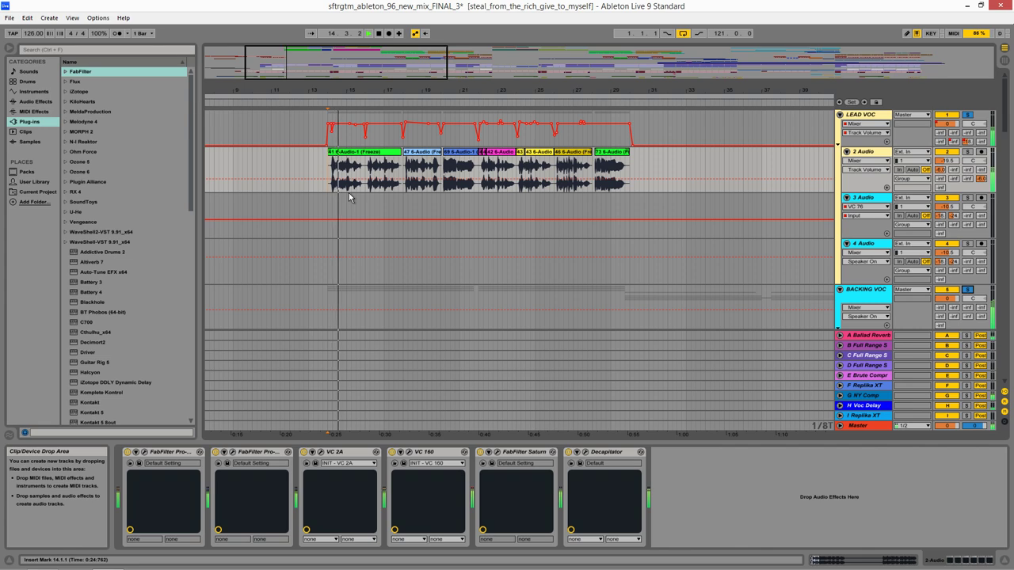
Take the 8 Audio track out of solo while the mix keeps playing.
{"action": "scroll", "coordinate": [349, 192], "scroll_direction": "down", "scroll_amount": 5}
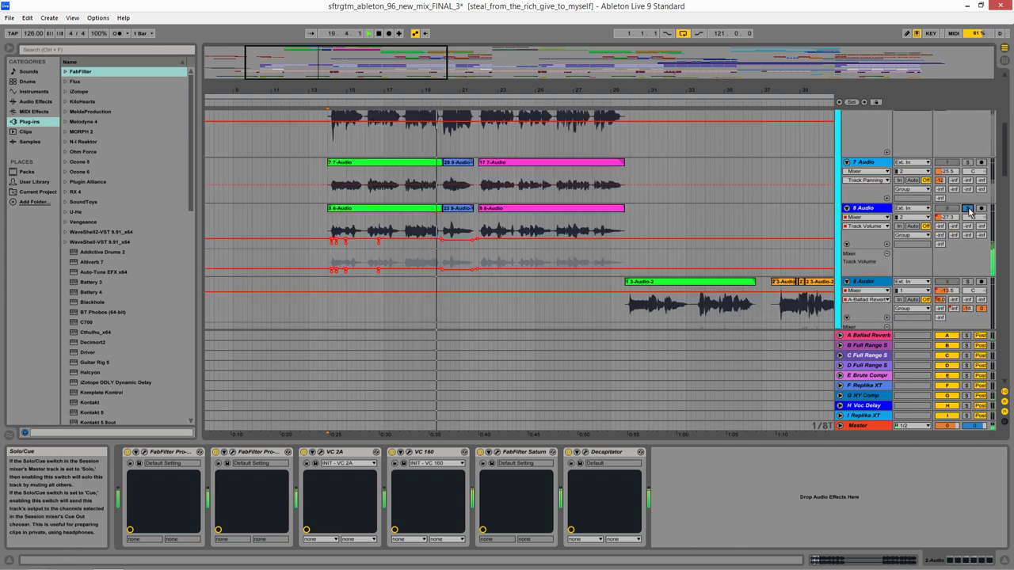
{"action": "left_click", "coordinate": [967, 208]}
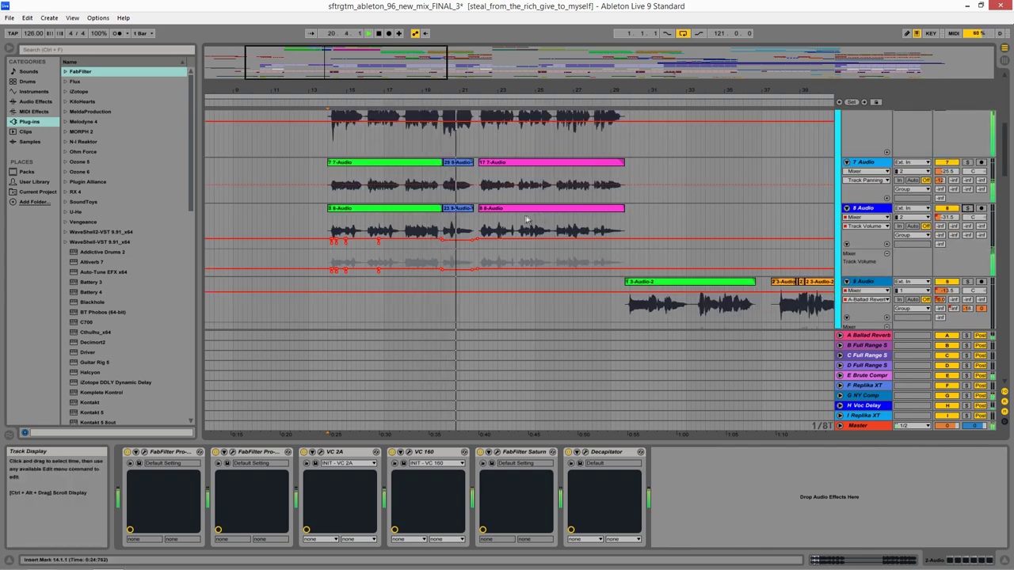
Place the insert marker just before the first 24 Audio clip in the GUITARS group, solo that track and play it.
{"action": "scroll", "coordinate": [513, 214], "scroll_direction": "down", "scroll_amount": 10}
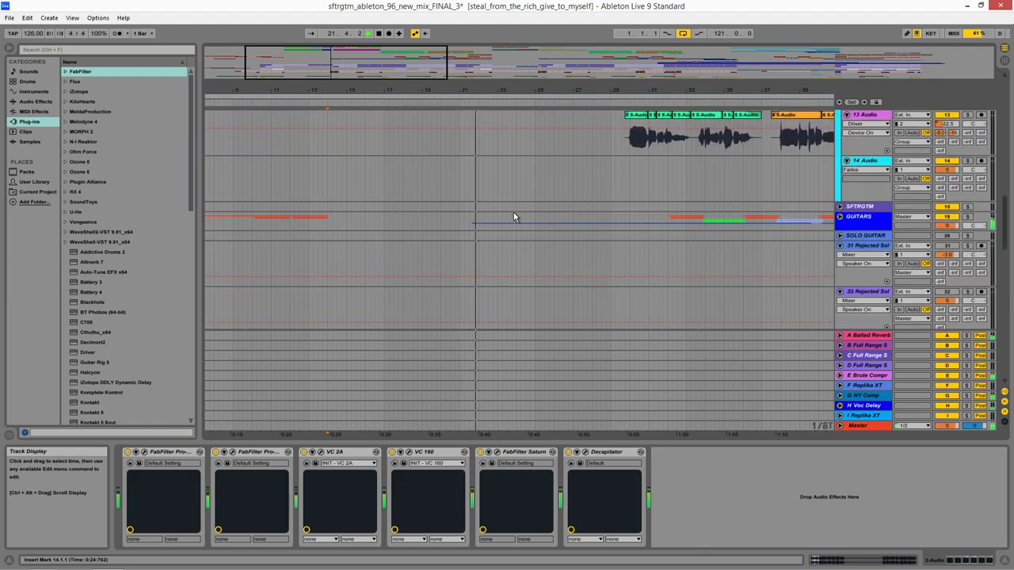
{"action": "scroll", "coordinate": [514, 212], "scroll_direction": "up", "scroll_amount": 5}
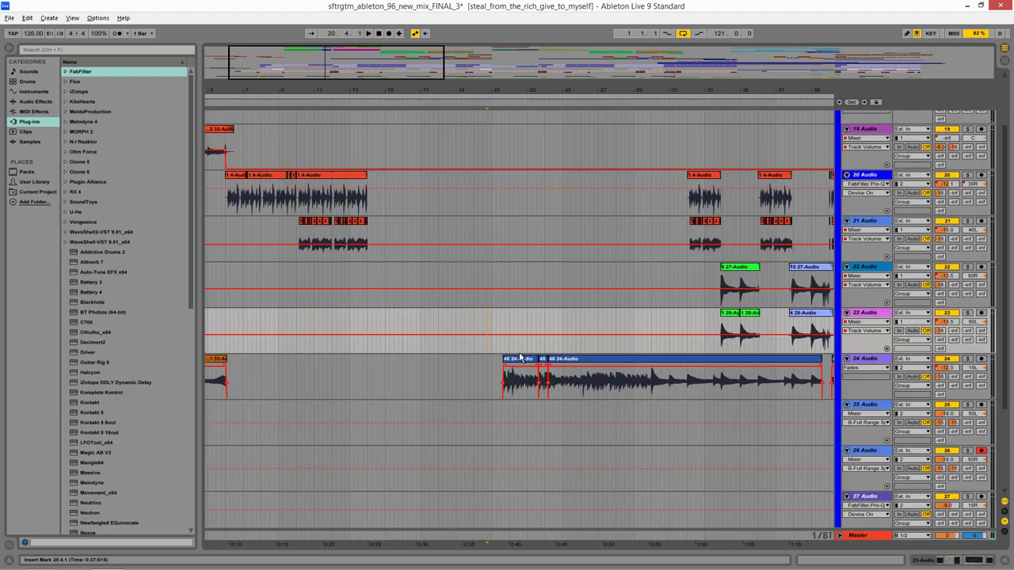
{"action": "scroll", "coordinate": [492, 348], "scroll_direction": "up", "scroll_amount": 3}
{"action": "left_click_drag", "start_coordinate": [525, 383], "coordinate": [473, 354]}
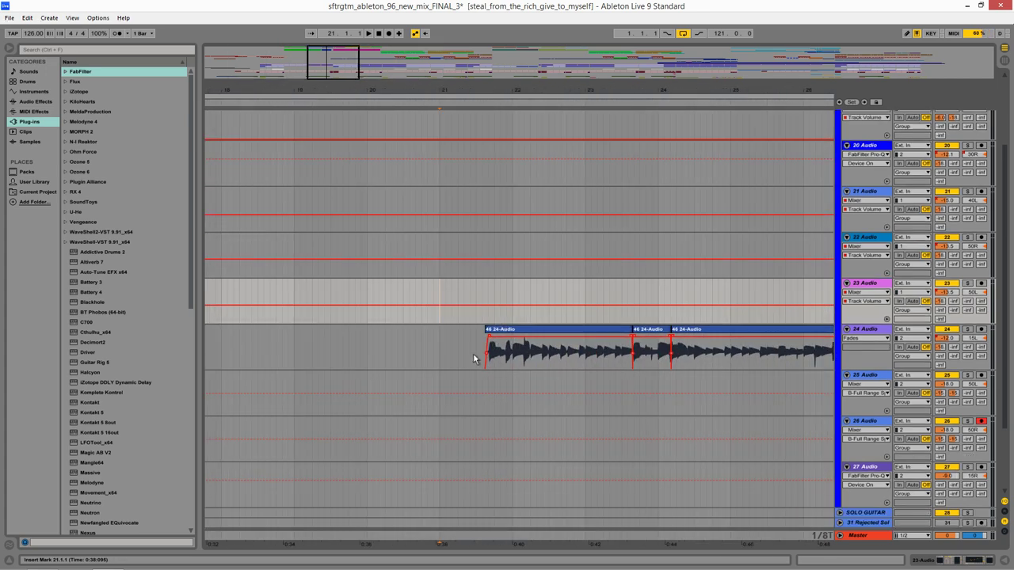
{"action": "left_click", "coordinate": [472, 354]}
{"action": "left_click", "coordinate": [967, 329]}
{"action": "key", "text": "space"}
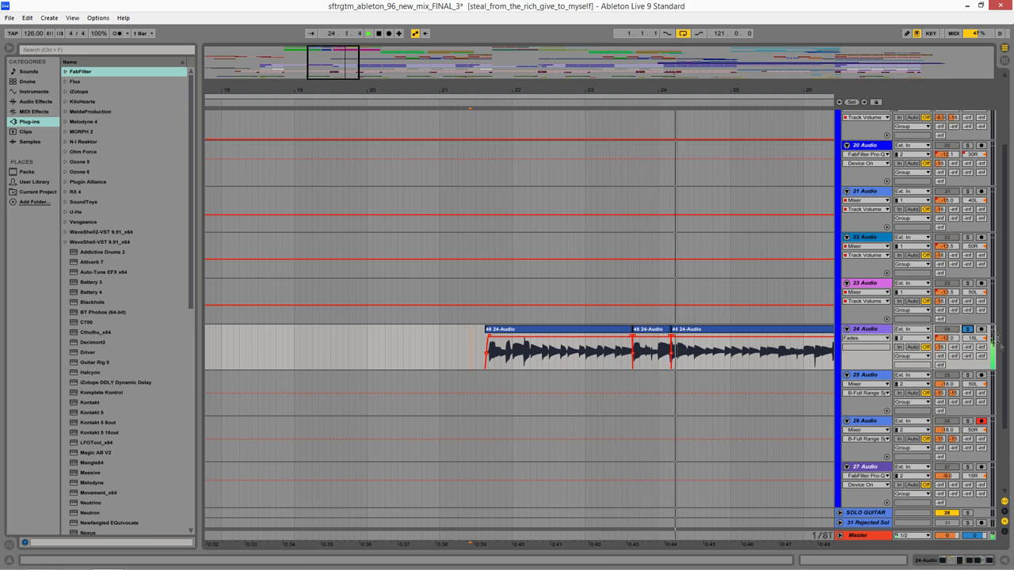
Fold the GUITARS group and play it soloed together with the BASS group.
{"action": "key", "text": "space"}
{"action": "left_click_drag", "start_coordinate": [1006, 345], "coordinate": [1010, 274]}
{"action": "left_click", "coordinate": [840, 154]}
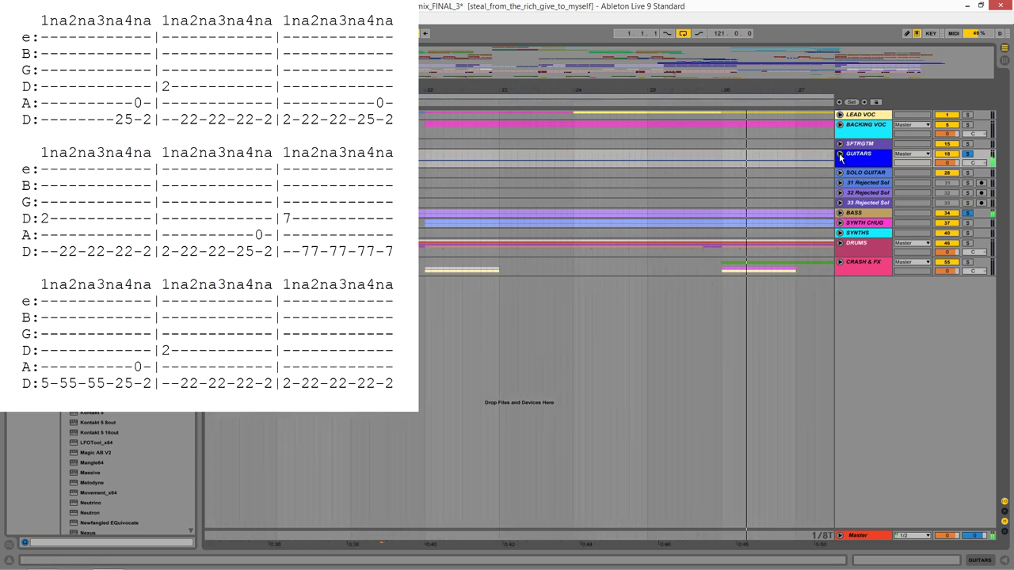
Unfold the GUITARS group, solo 24 Audio and replay its part from 21.3.2.
{"action": "left_click", "coordinate": [841, 154]}
{"action": "left_click_drag", "start_coordinate": [761, 372], "coordinate": [454, 187]}
{"action": "left_click_drag", "start_coordinate": [524, 240], "coordinate": [447, 227]}
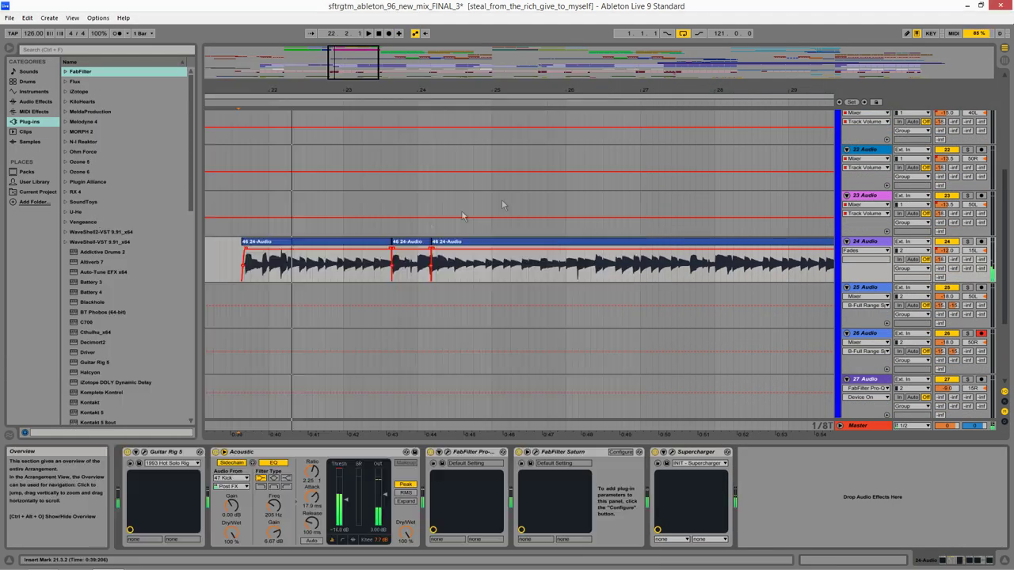
{"action": "left_click", "coordinate": [967, 242]}
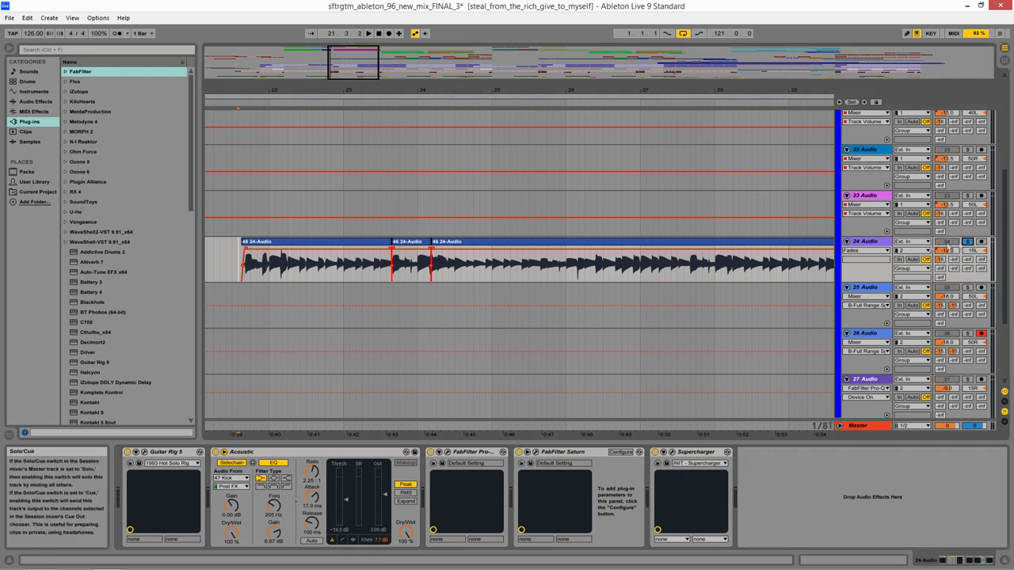
{"action": "key", "text": "space"}
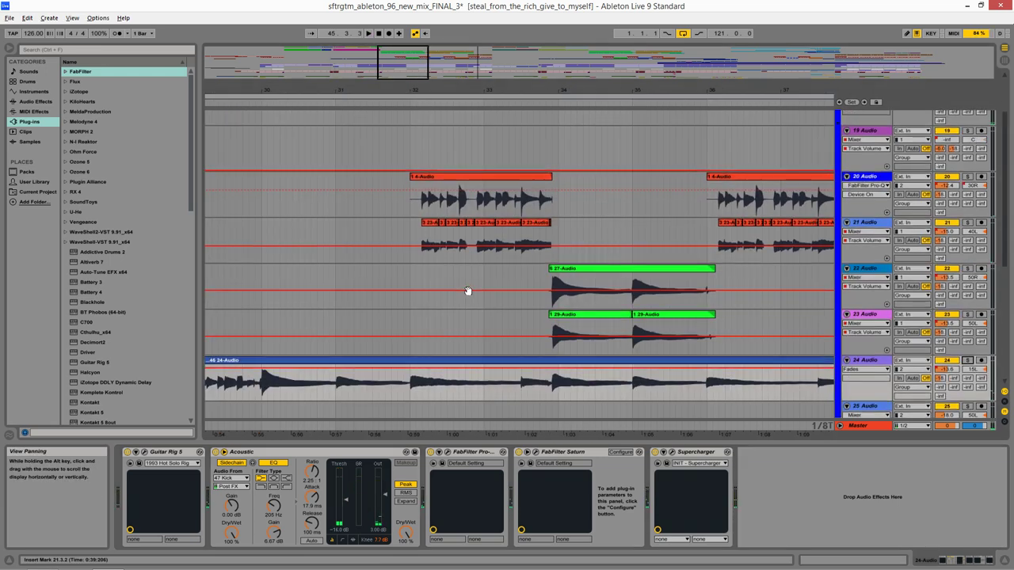
Examine the guitar clips on 20 Audio to 24 Audio from about bar 30 to bar 44.
{"action": "left_click_drag", "start_coordinate": [468, 290], "coordinate": [631, 286]}
{"action": "left_click_drag", "start_coordinate": [429, 277], "coordinate": [512, 276]}
{"action": "left_click_drag", "start_coordinate": [804, 158], "coordinate": [397, 220]}
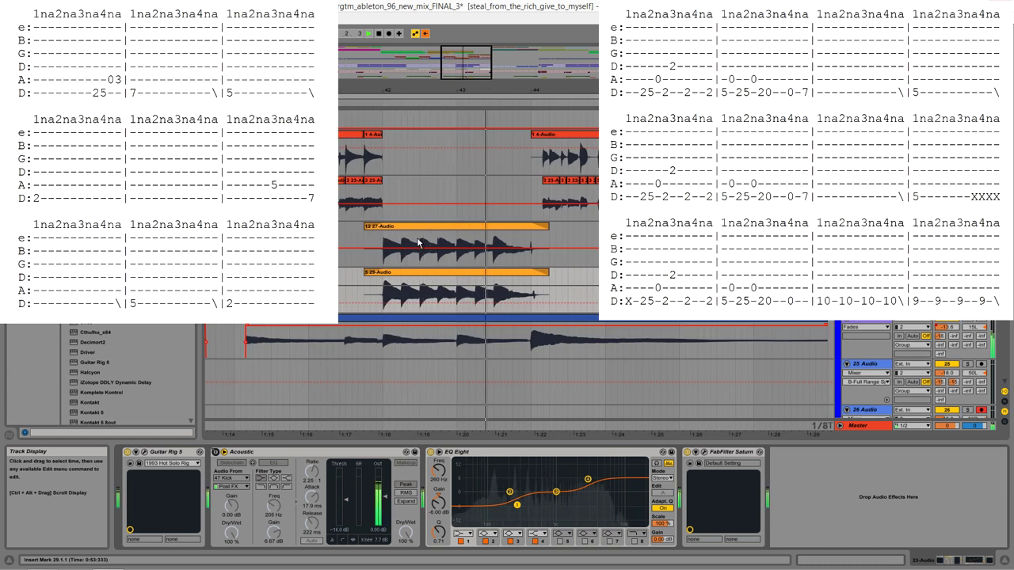
{"action": "left_click_drag", "start_coordinate": [634, 236], "coordinate": [374, 262]}
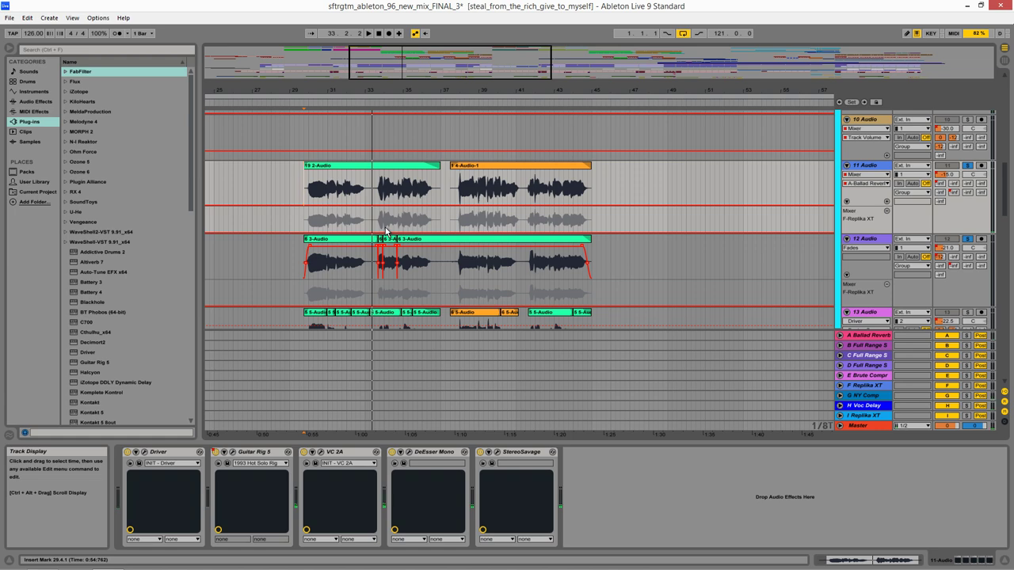
Place the insert marker at 29.4.1 on 13 Audio, solo that backing vocal and play it.
{"action": "scroll", "coordinate": [385, 229], "scroll_direction": "down", "scroll_amount": 5}
{"action": "left_click", "coordinate": [306, 232]}
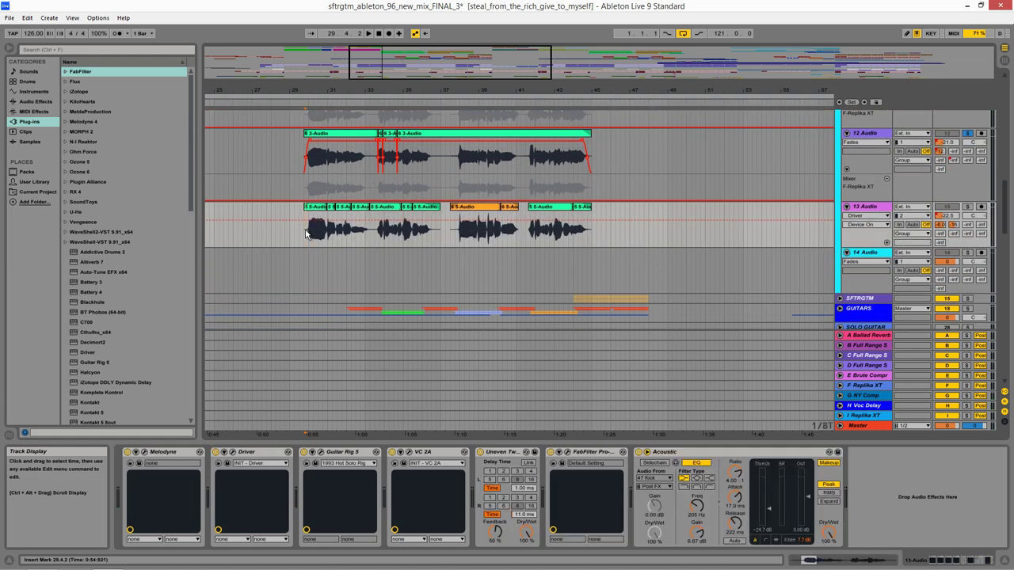
{"action": "scroll", "coordinate": [305, 230], "scroll_direction": "up", "scroll_amount": 3}
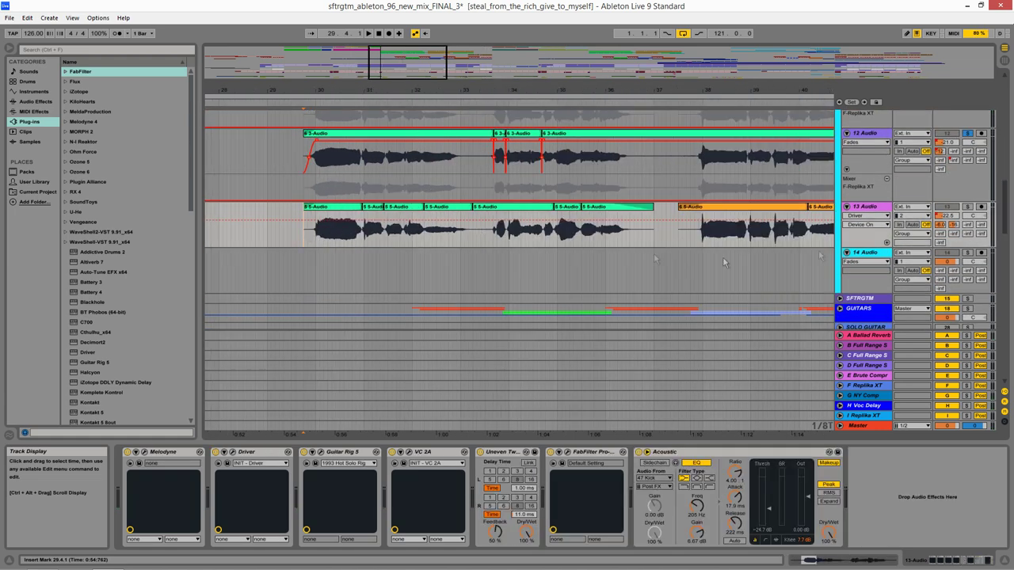
{"action": "scroll", "coordinate": [723, 263], "scroll_direction": "up", "scroll_amount": 2}
{"action": "key", "text": "space"}
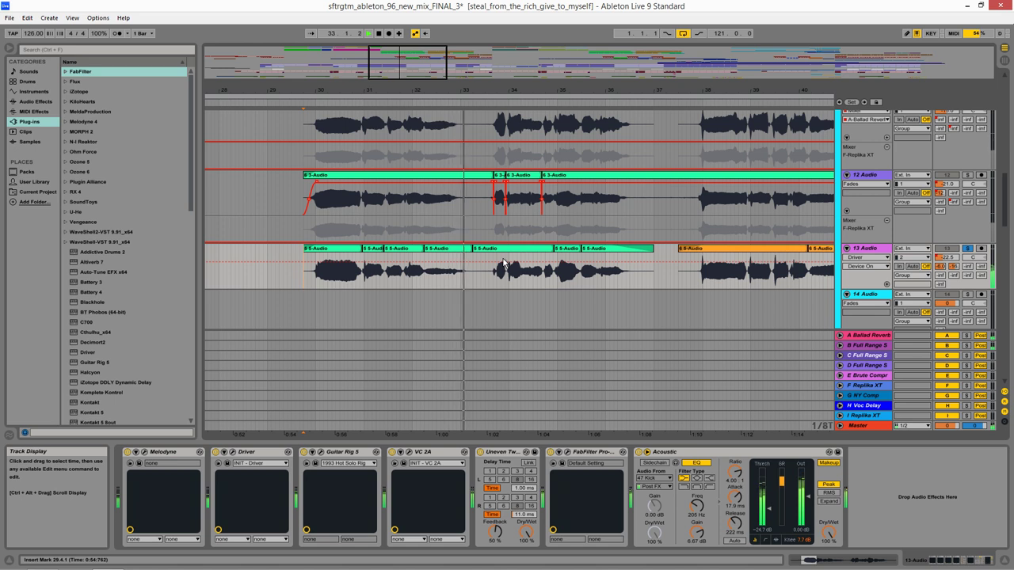
{"action": "key", "text": "space"}
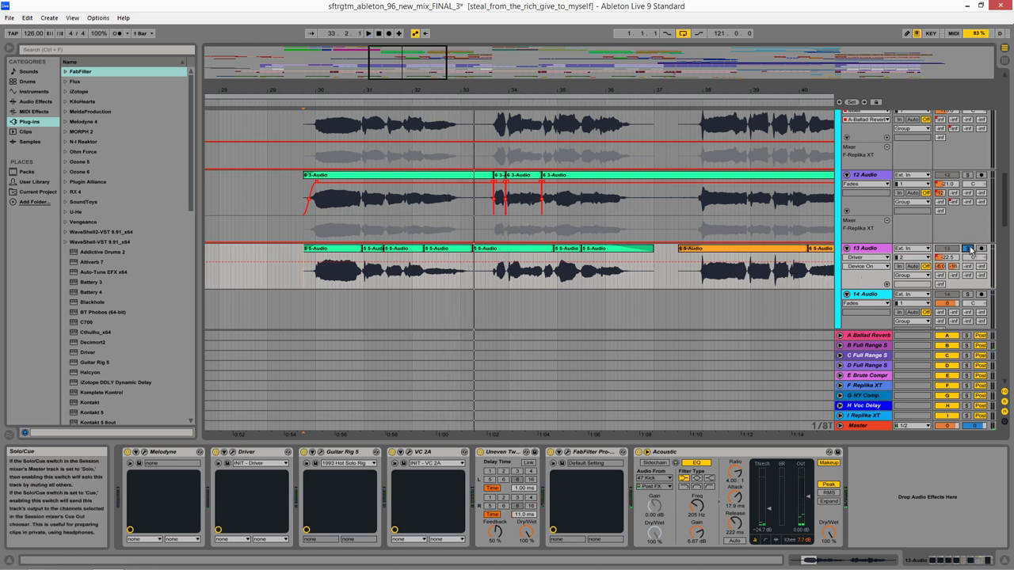
Toggle the solo on 13 Audio to compare the distorted vocal layer with the surrounding tracks.
{"action": "left_click", "coordinate": [969, 249]}
{"action": "left_click_drag", "start_coordinate": [1007, 203], "coordinate": [1010, 167]}
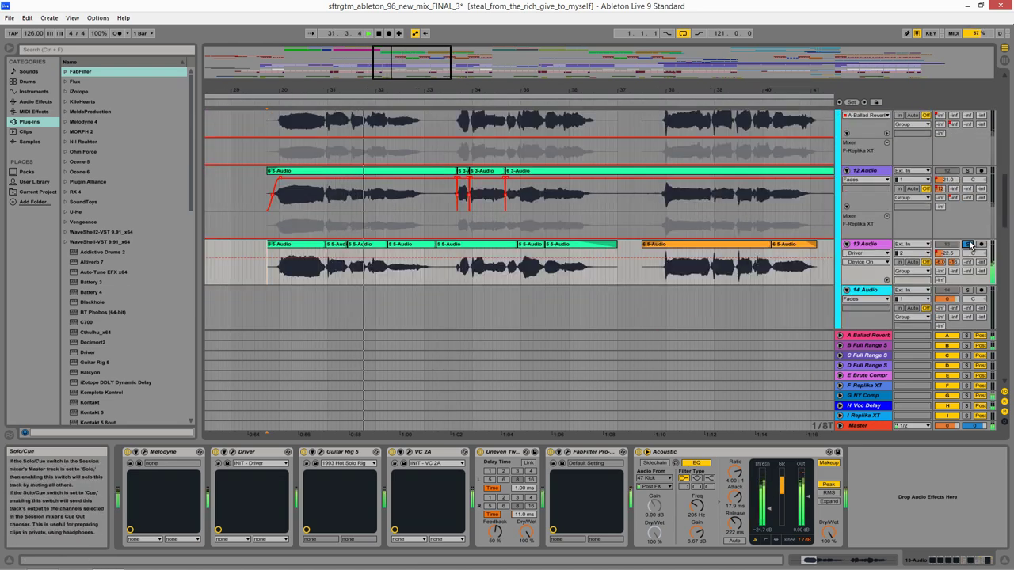
{"action": "left_click", "coordinate": [948, 252]}
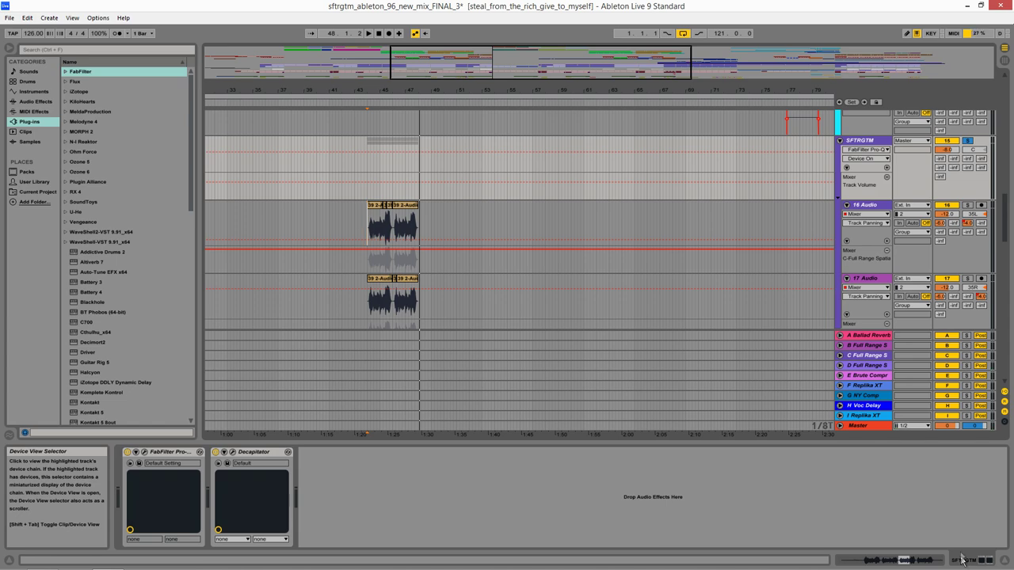
Inspect the 16 Audio and 17 Audio vocals in the SFTRGTM group along with their plug-ins.
{"action": "left_click", "coordinate": [868, 239]}
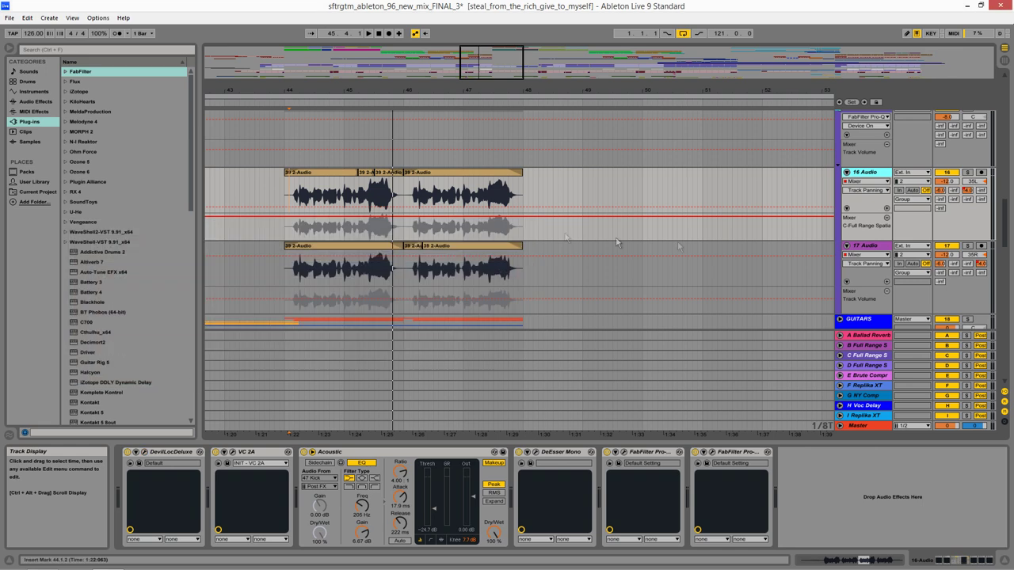
{"action": "left_click", "coordinate": [873, 277]}
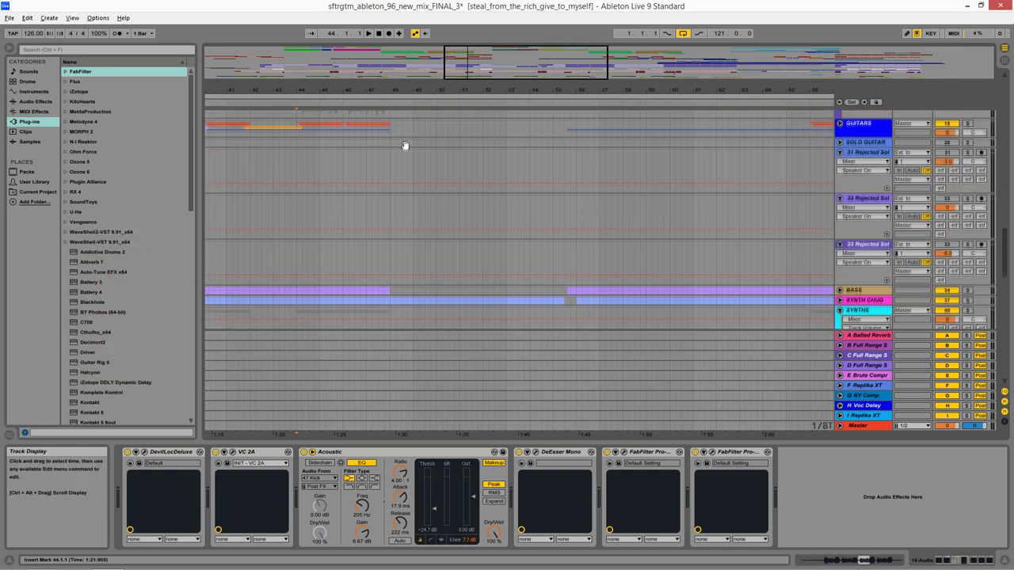
Place the insert marker at 48.1.1 on 38 BroadFuzz, solo the SYNTH CHUG group and play it.
{"action": "scroll", "coordinate": [404, 146], "scroll_direction": "down", "scroll_amount": 5}
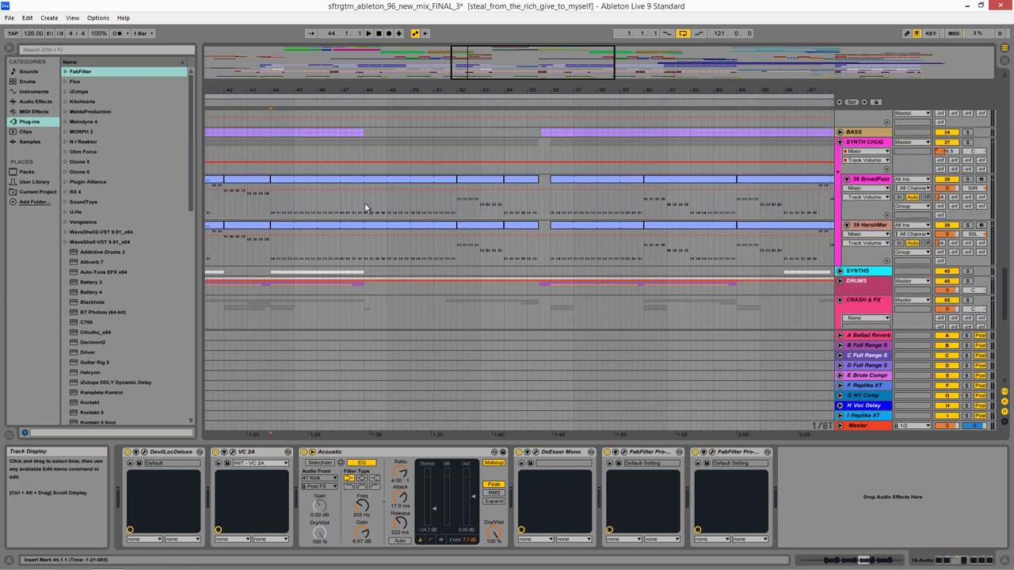
{"action": "left_click", "coordinate": [363, 207]}
{"action": "scroll", "coordinate": [363, 206], "scroll_direction": "up", "scroll_amount": 3}
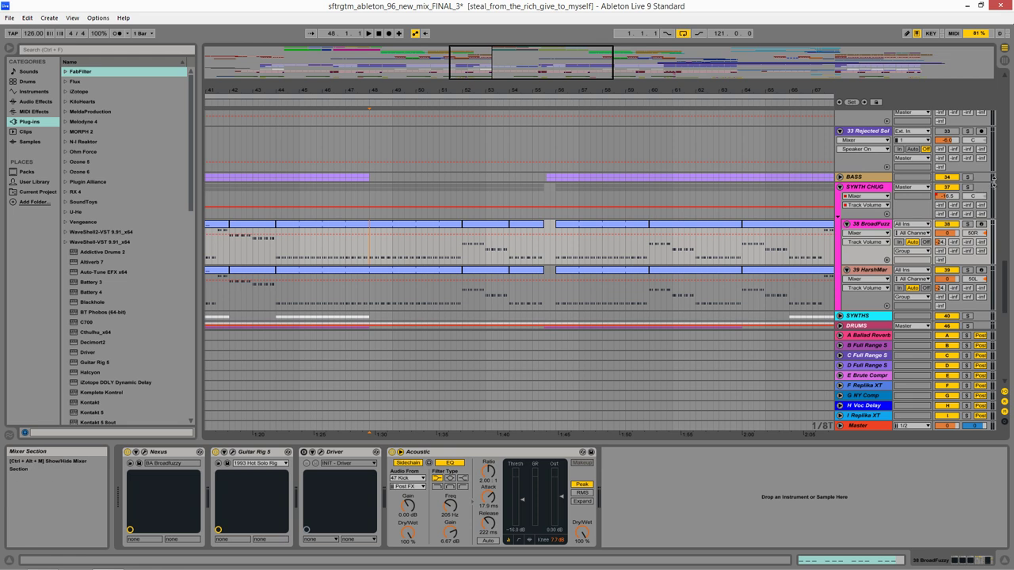
{"action": "key", "text": "space"}
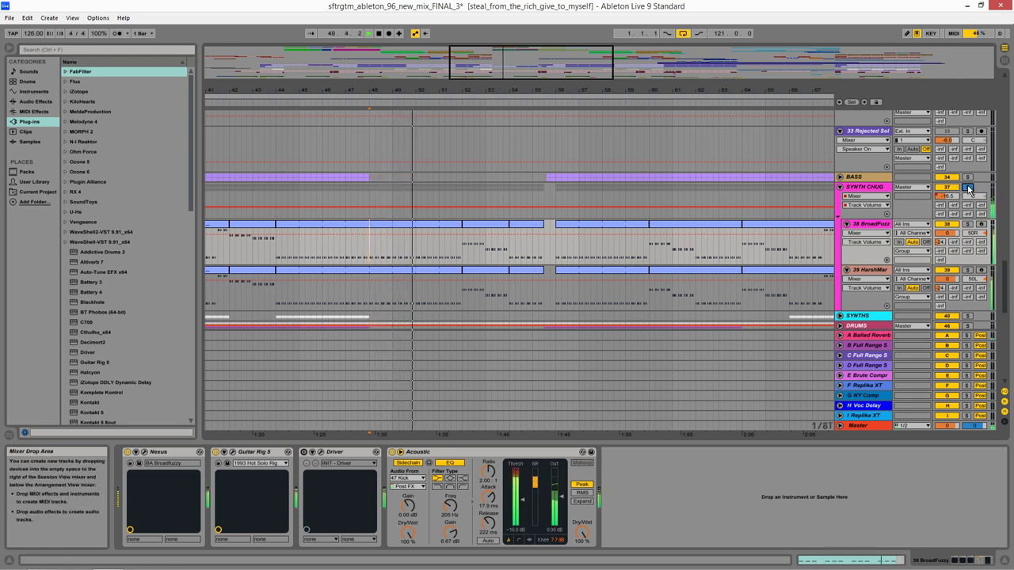
{"action": "key", "text": "space"}
Move the insert marker to 47.4.2 on 38 BroadFuzz and play the transition into bar 48.
{"action": "left_click_drag", "start_coordinate": [370, 249], "coordinate": [464, 288]}
{"action": "left_click", "coordinate": [366, 254]}
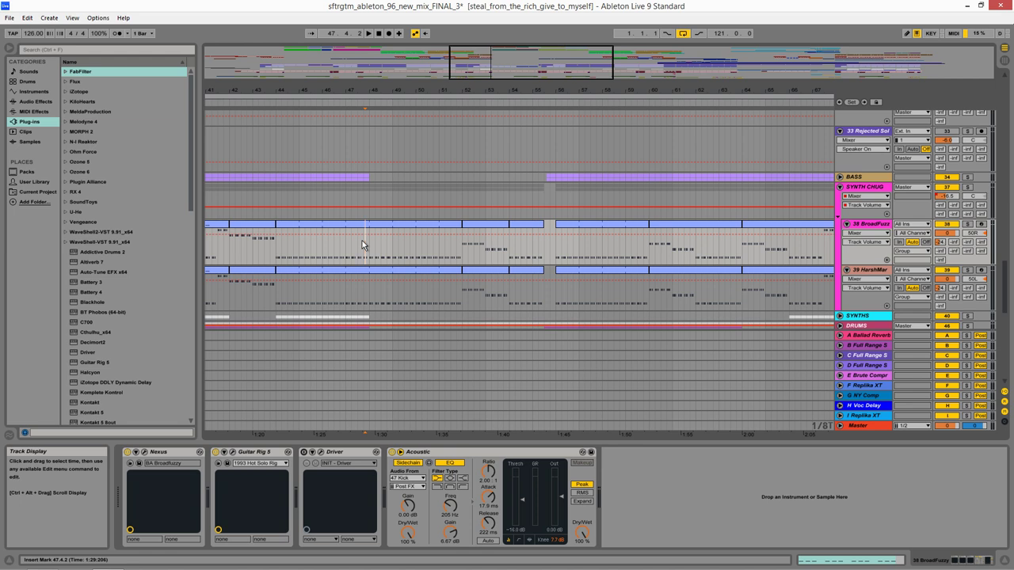
{"action": "key", "text": "space"}
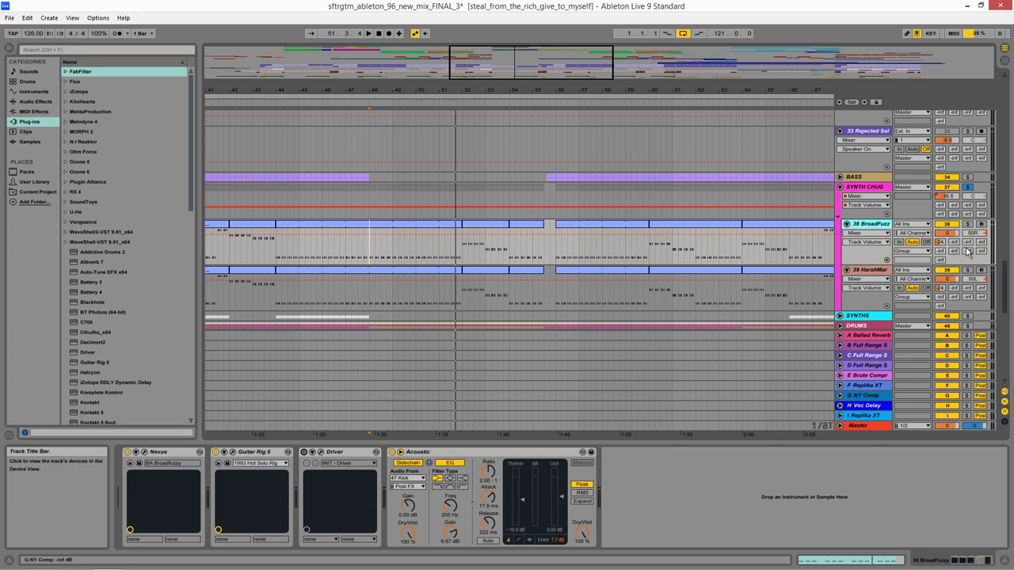
Switch off Guitar Rig 5 on both the 38 BroadFuzz and 39 HarshMar tracks.
{"action": "left_click", "coordinate": [863, 252]}
{"action": "left_click", "coordinate": [255, 452]}
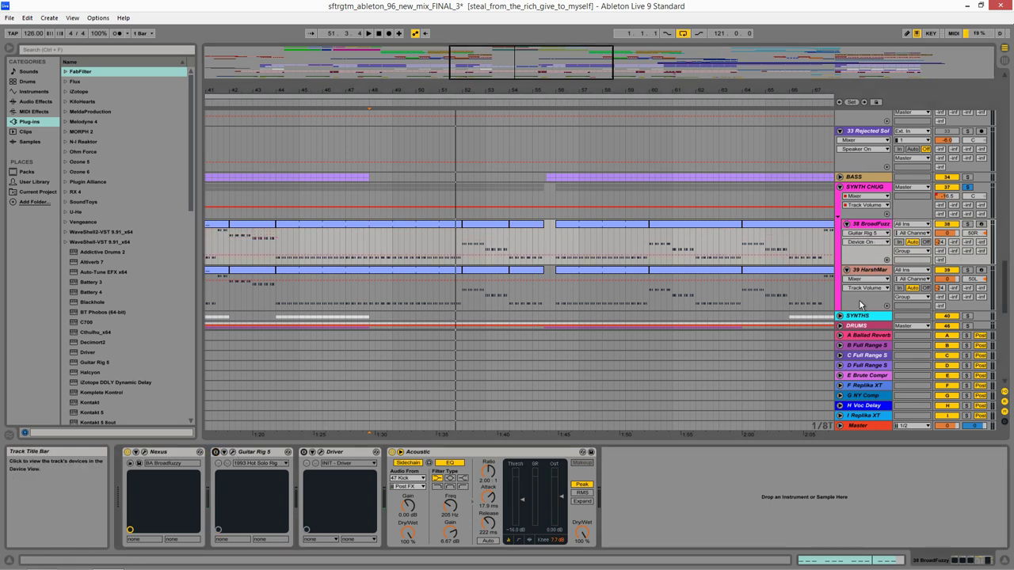
{"action": "left_click", "coordinate": [862, 303]}
{"action": "left_click", "coordinate": [216, 453]}
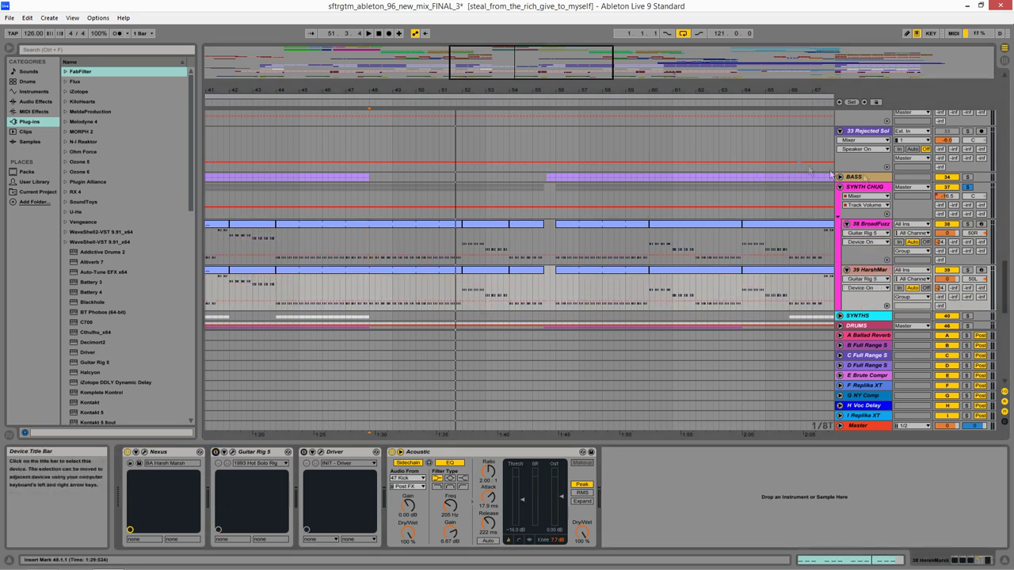
Place the insert marker at 48.1.1 on 38 BroadFuzz and play the SYNTH CHUG group without Guitar Rig 5.
{"action": "left_click", "coordinate": [871, 252]}
{"action": "left_click", "coordinate": [369, 241]}
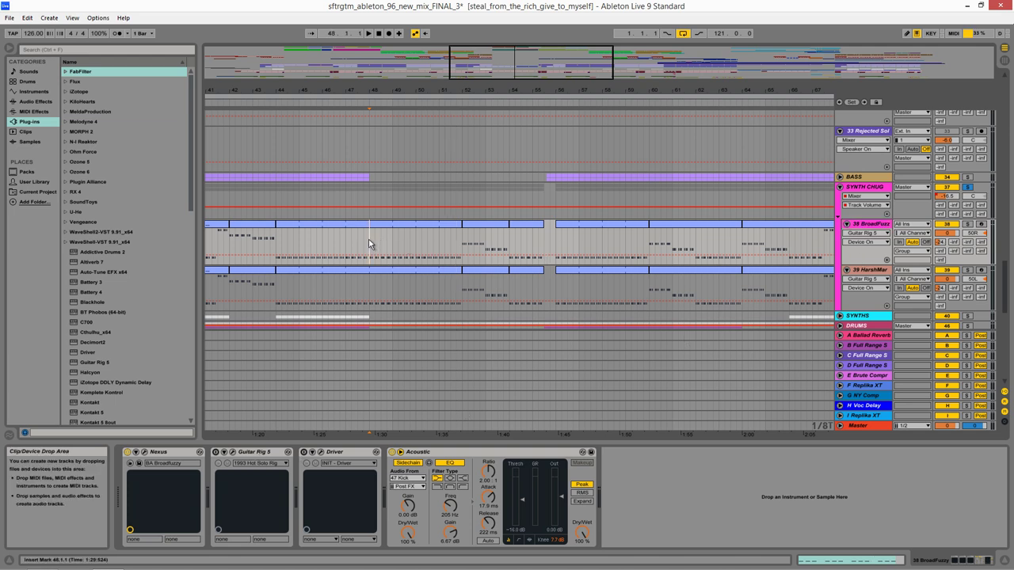
{"action": "key", "text": "plus"}
{"action": "key", "text": "plus"}
{"action": "key", "text": "plus"}
{"action": "key", "text": "space"}
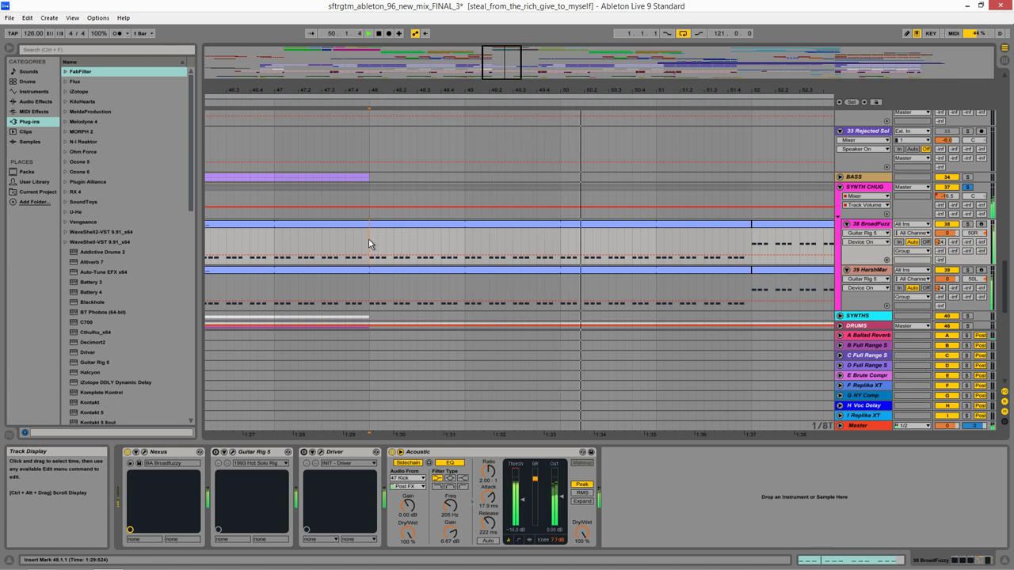
Turn Guitar Rig 5 back on for 38 BroadFuzz and replay the soloed SYNTH CHUG group from 48.1.1.
{"action": "scroll", "coordinate": [470, 251], "scroll_direction": "down", "scroll_amount": 3}
{"action": "left_click", "coordinate": [450, 251]}
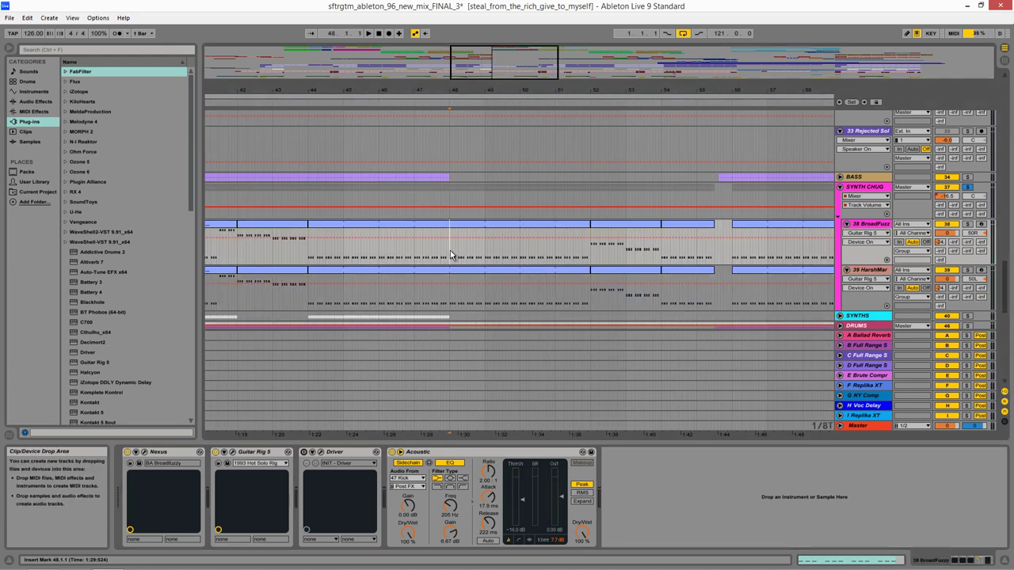
{"action": "key", "text": "space"}
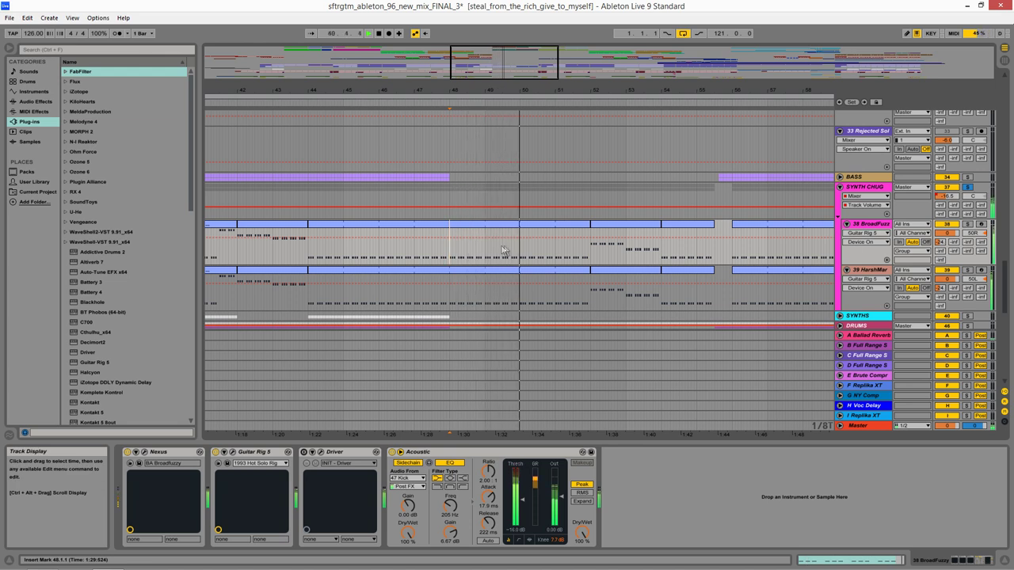
{"action": "left_click", "coordinate": [593, 255]}
{"action": "key", "text": "space"}
{"action": "key", "text": "space"}
{"action": "key", "text": "space"}
Take SYNTH CHUG out of solo, play the full mix from 48.1.1 and show the kick and snare tracks in the DRUMS group.
{"action": "left_click_drag", "start_coordinate": [615, 256], "coordinate": [465, 257]}
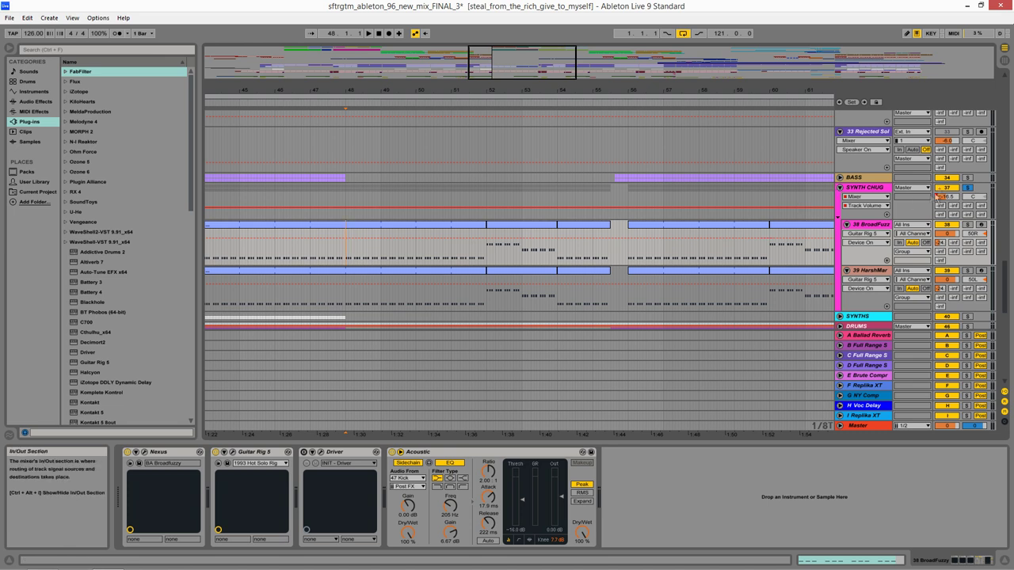
{"action": "key", "text": "space"}
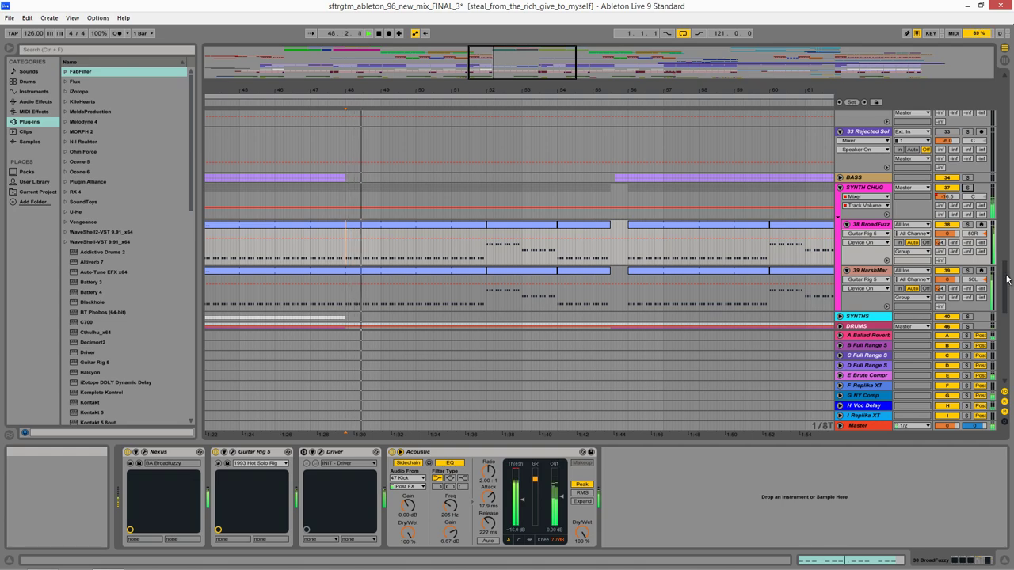
{"action": "mouse_move", "coordinate": [1007, 279]}
{"action": "left_mouse_down"}
{"action": "mouse_move", "coordinate": [1007, 307]}
{"action": "mouse_move", "coordinate": [1005, 289]}
{"action": "left_mouse_up"}
{"action": "scroll", "coordinate": [805, 221], "scroll_direction": "up", "scroll_amount": 3}
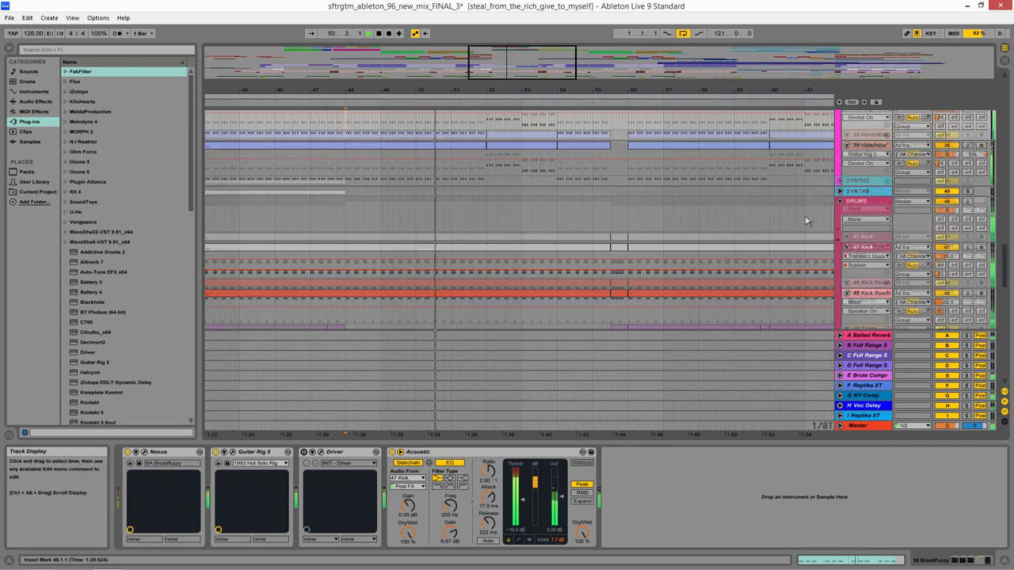
{"action": "scroll", "coordinate": [806, 221], "scroll_direction": "down", "scroll_amount": 3}
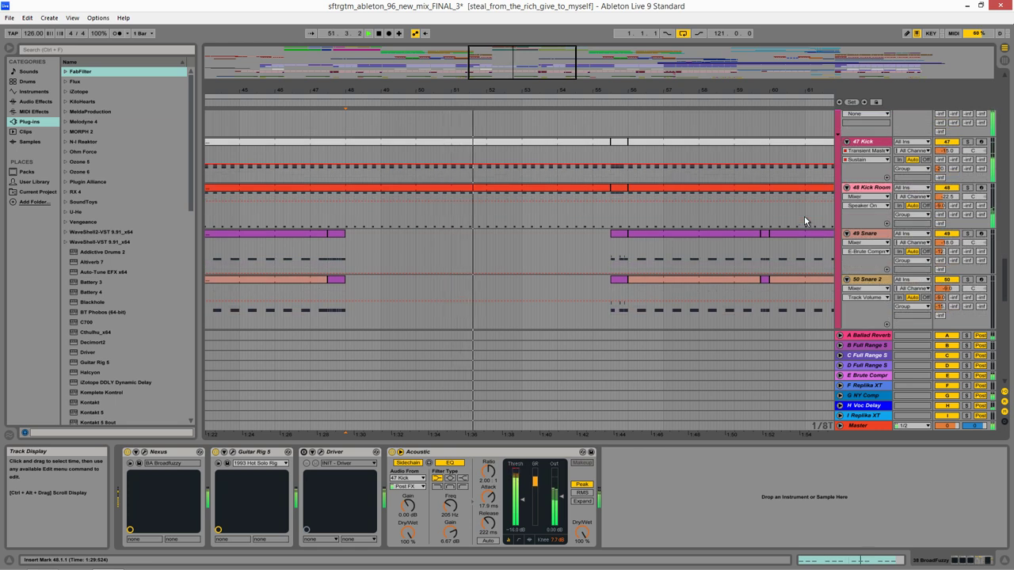
Find the drum fill near bar 77 in the DRUMS group and play it with 52 Kontakt 5 and 53 Audio soloed.
{"action": "left_click", "coordinate": [968, 188]}
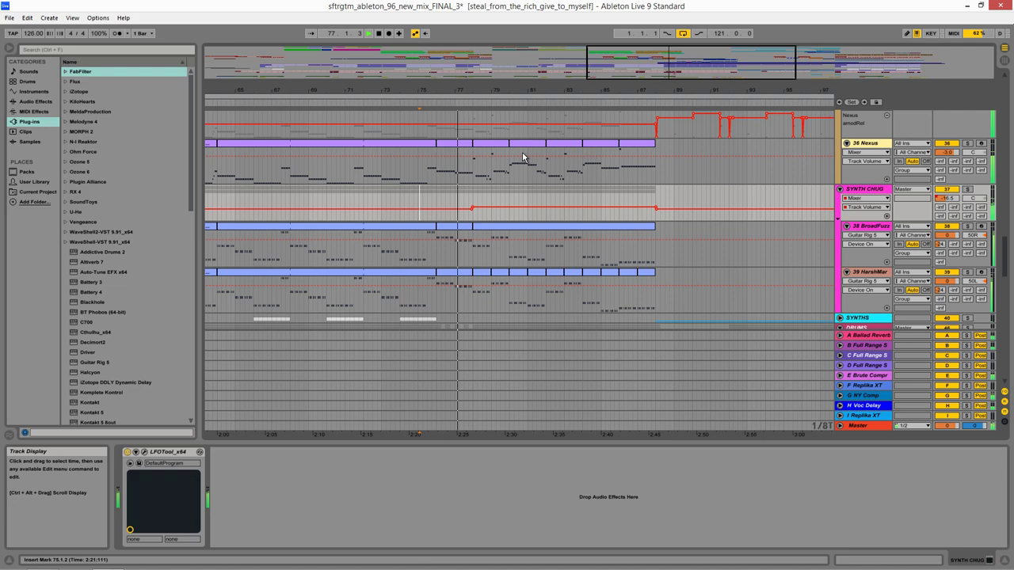
{"action": "scroll", "coordinate": [448, 216], "scroll_direction": "down", "scroll_amount": 4}
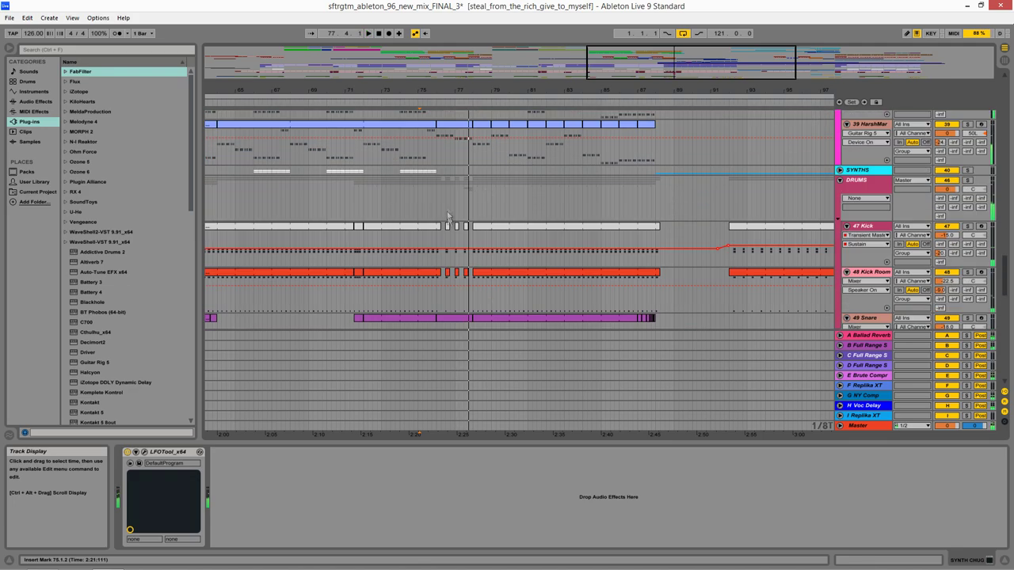
{"action": "scroll", "coordinate": [467, 237], "scroll_direction": "down", "scroll_amount": 10}
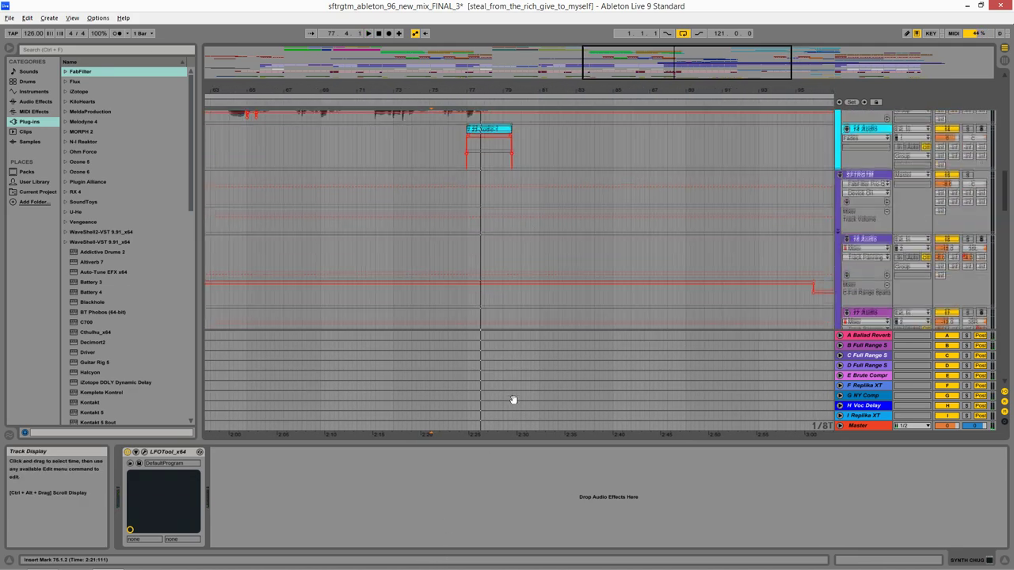
{"action": "scroll", "coordinate": [536, 220], "scroll_direction": "up", "scroll_amount": 8}
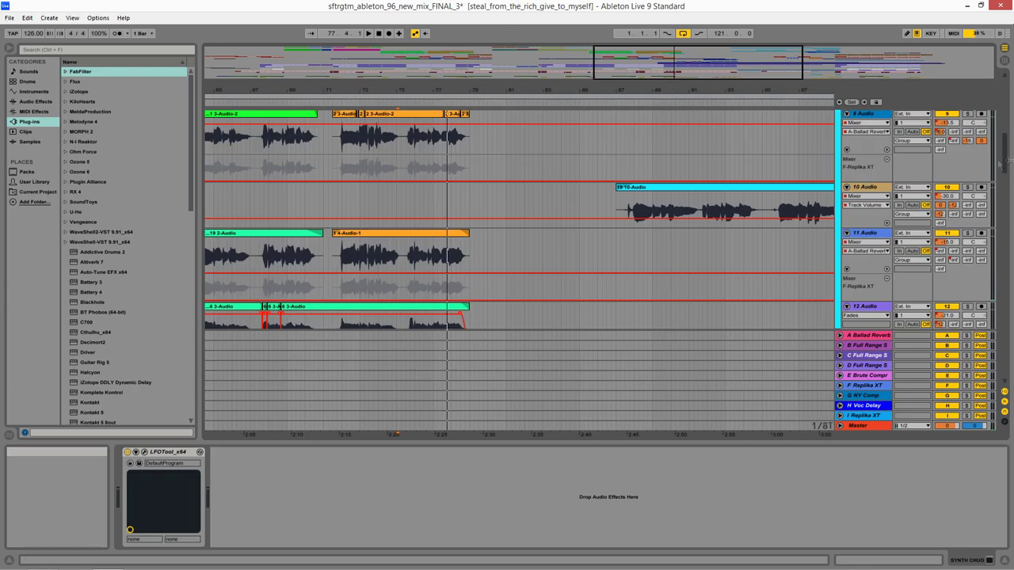
{"action": "scroll", "coordinate": [444, 198], "scroll_direction": "down", "scroll_amount": 15}
{"action": "left_click", "coordinate": [441, 180]}
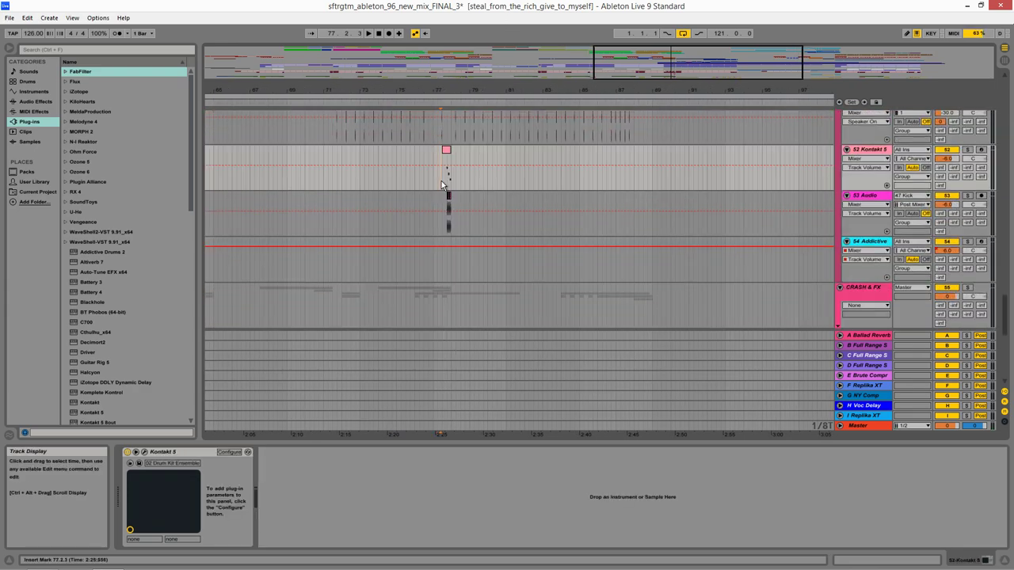
{"action": "scroll", "coordinate": [430, 179], "scroll_direction": "up", "scroll_amount": 2}
{"action": "key", "text": "space"}
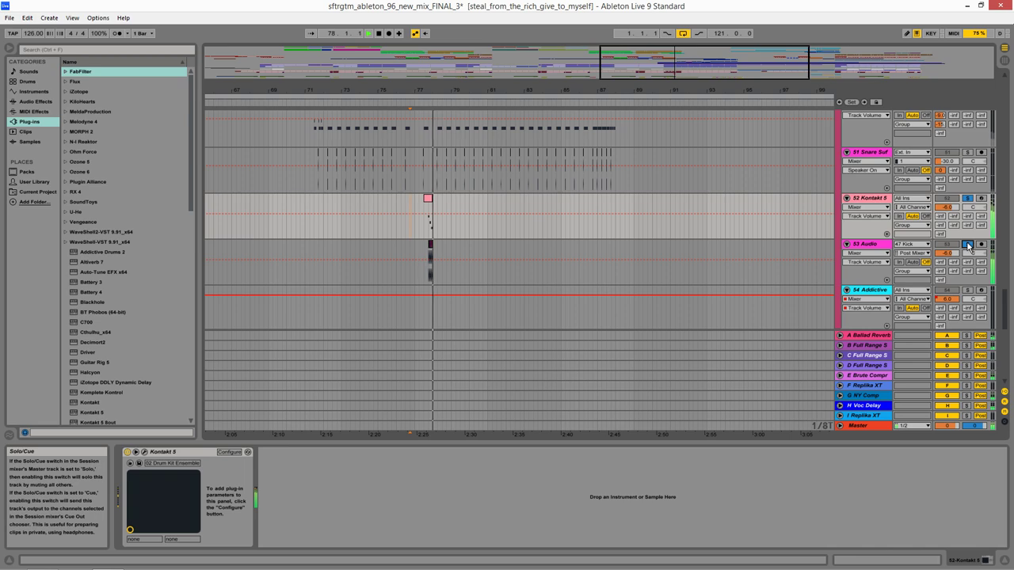
Stop playback, return the insert marker to 77.2.3 on 52 Kontakt 5 and magnify the fill's clips.
{"action": "key", "text": "space"}
{"action": "left_click", "coordinate": [423, 227]}
{"action": "key", "text": "plus"}
{"action": "key", "text": "plus"}
{"action": "key", "text": "plus"}
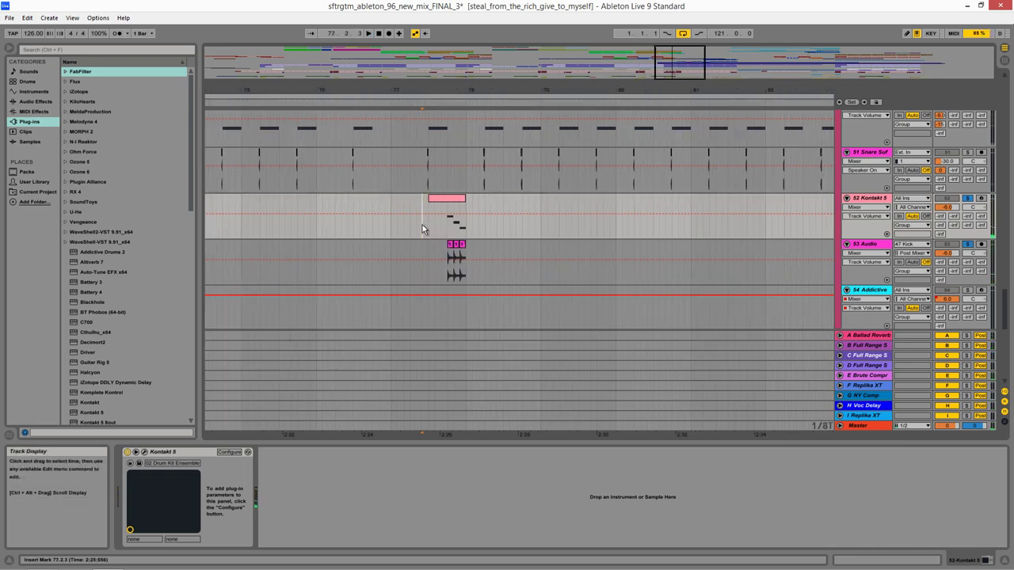
Examine the 02 Drum Kit Ensemble instrument in the Kontakt 5 plug-in window of track 52 and close the window.
{"action": "left_click_drag", "start_coordinate": [469, 48], "coordinate": [311, 46]}
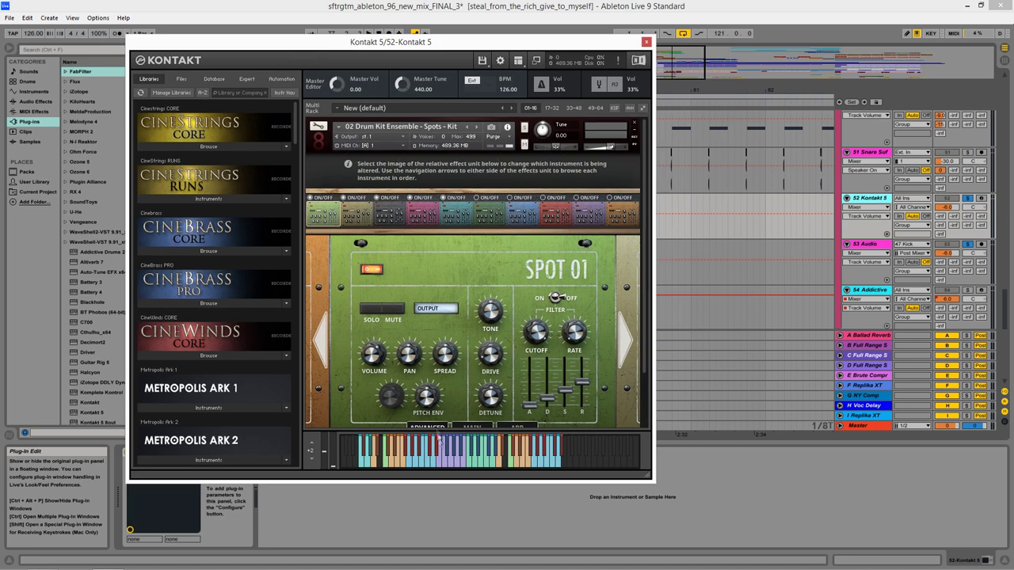
{"action": "left_click", "coordinate": [435, 463]}
{"action": "left_click", "coordinate": [646, 42]}
{"action": "left_click_drag", "start_coordinate": [442, 293], "coordinate": [396, 320]}
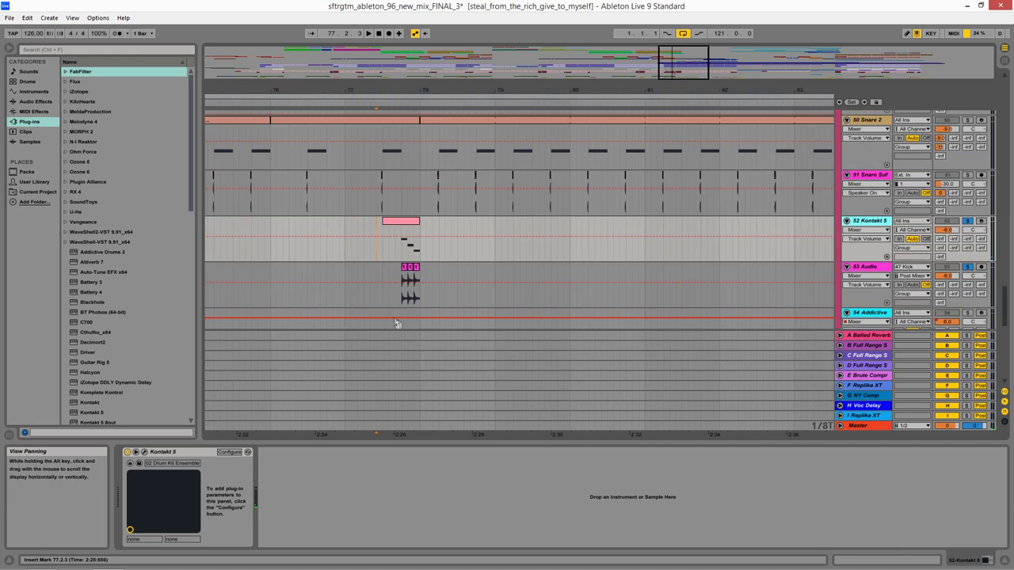
Replay the soloed drum fill and take 52 Kontakt 5 and 53 Audio out of solo.
{"action": "key", "text": "space"}
{"action": "key", "text": "space"}
{"action": "left_click", "coordinate": [967, 223]}
{"action": "left_click_drag", "start_coordinate": [545, 243], "coordinate": [661, 242]}
Play the full mix from 75.4.3 and select the fill's notes and audio clips on 52 Kontakt 5 and 53 Audio.
{"action": "left_click", "coordinate": [378, 248]}
{"action": "left_click", "coordinate": [378, 248]}
{"action": "key", "text": "space"}
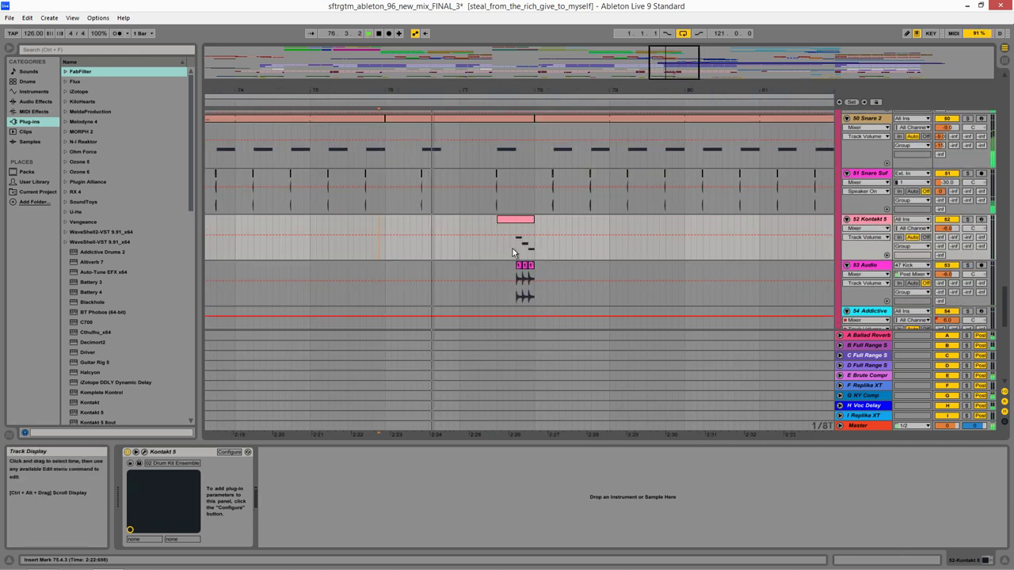
{"action": "left_click_drag", "start_coordinate": [509, 252], "coordinate": [536, 292]}
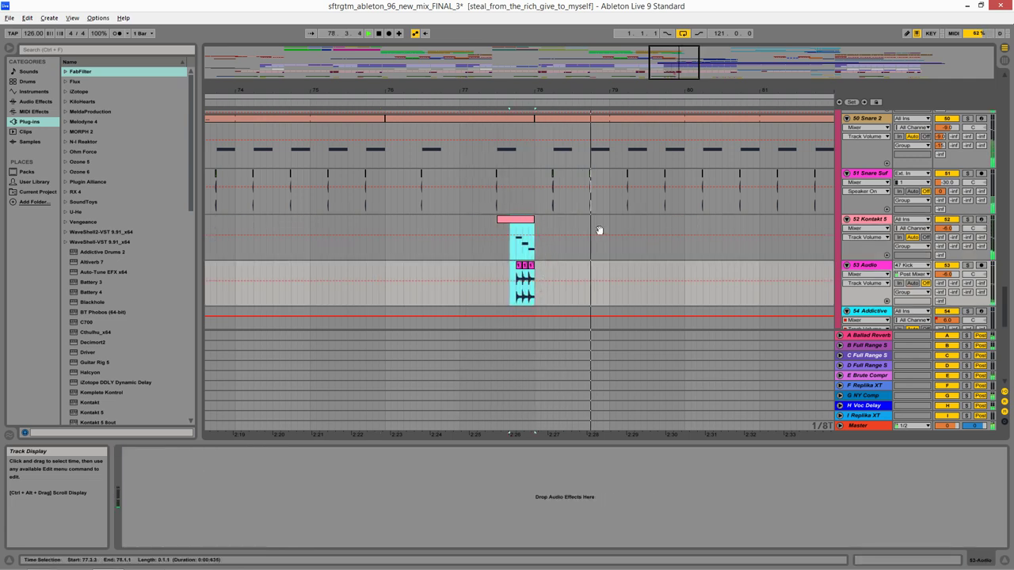
Show the rejected guitar solo tracks and place the insert marker at 77.2.3 on 31 Rejected Solo 1.
{"action": "left_click_drag", "start_coordinate": [600, 229], "coordinate": [545, 237]}
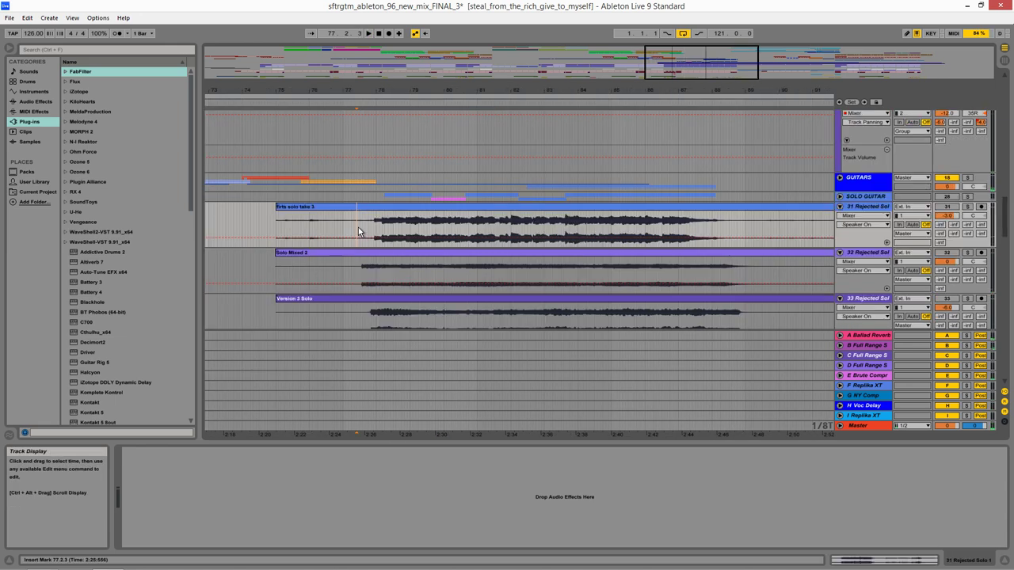
{"action": "left_click", "coordinate": [358, 227]}
{"action": "key", "text": "plus"}
{"action": "key", "text": "plus"}
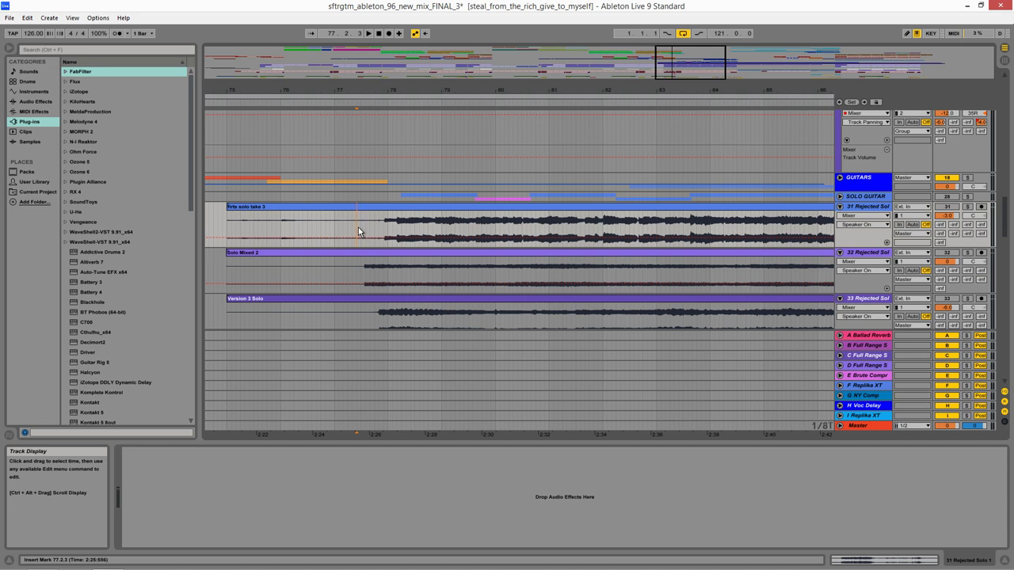
{"action": "key", "text": "minus"}
{"action": "key", "text": "minus"}
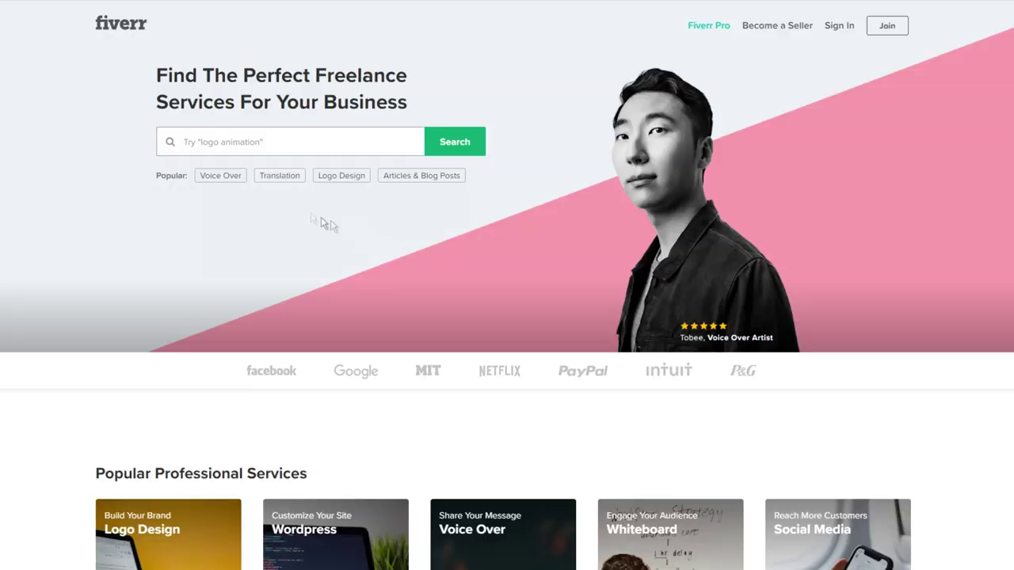
Switch to Fiverr, search for "slide guitar" services and look through the whole list of results.
{"action": "left_click", "coordinate": [266, 142]}
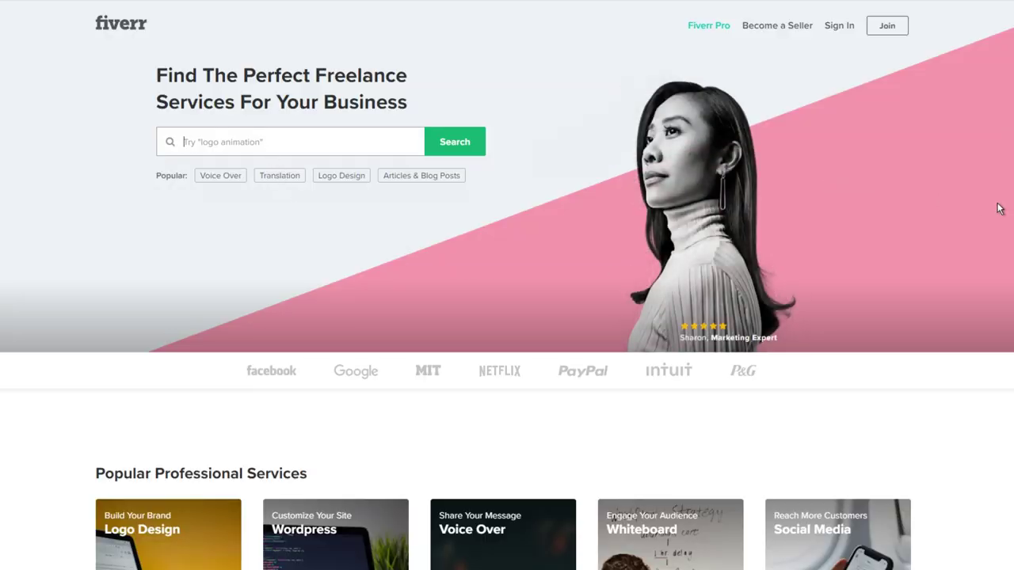
{"action": "type", "text": "slide guitar"}
{"action": "key", "text": "Return"}
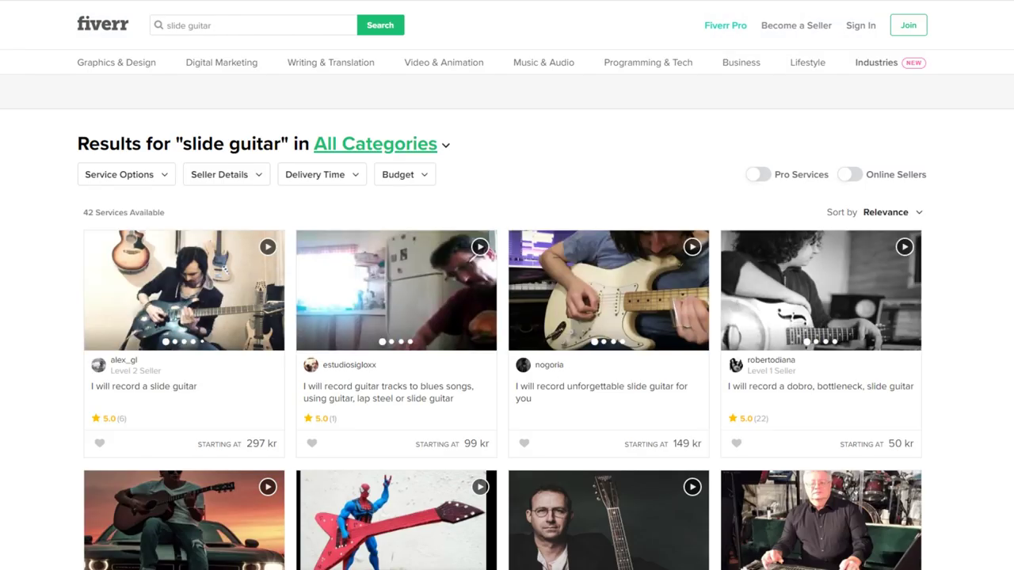
{"action": "scroll", "coordinate": [480, 247], "scroll_direction": "down", "scroll_amount": 4}
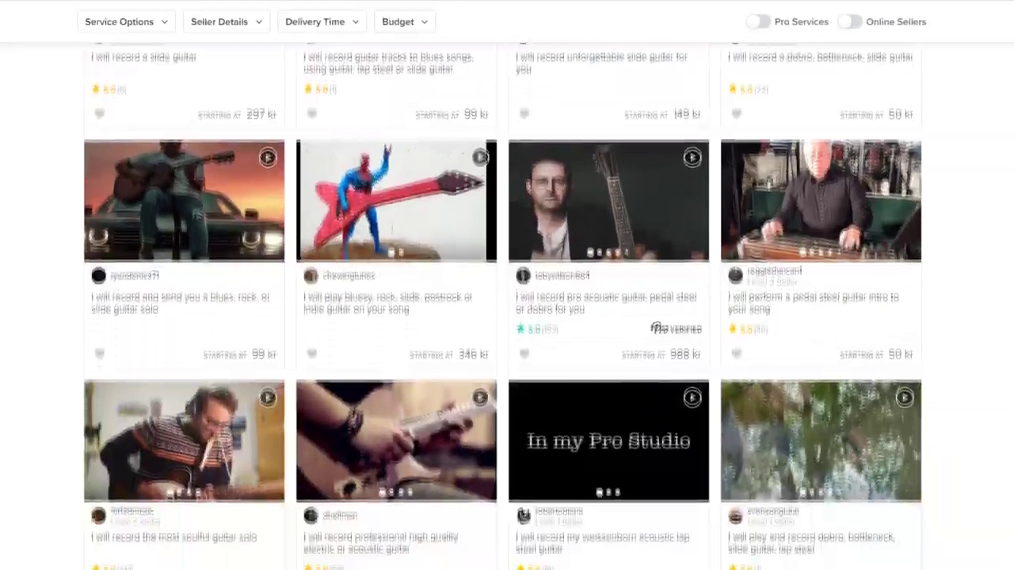
{"action": "scroll", "coordinate": [502, 305], "scroll_direction": "down", "scroll_amount": 6}
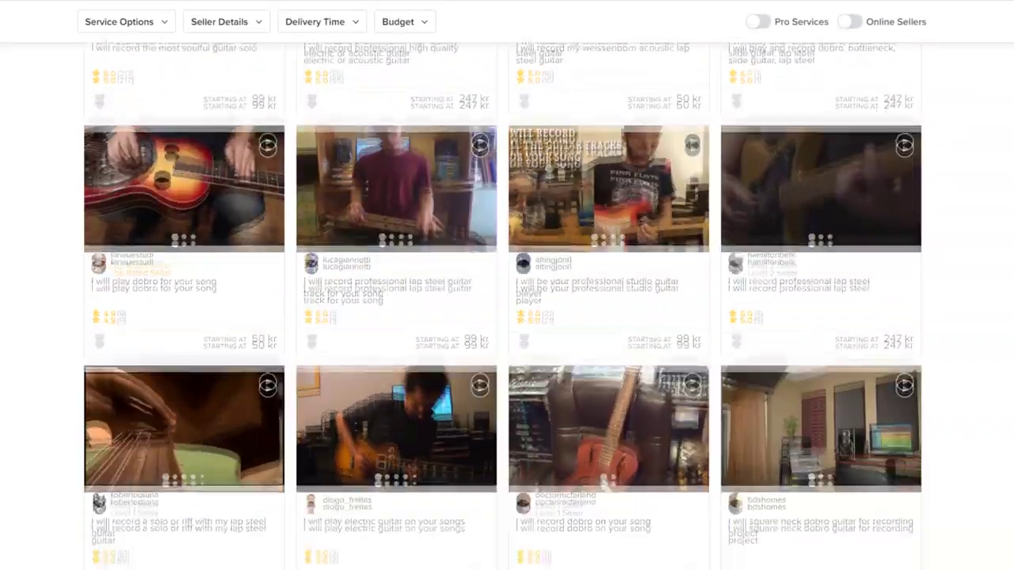
{"action": "scroll", "coordinate": [502, 306], "scroll_direction": "down", "scroll_amount": 6}
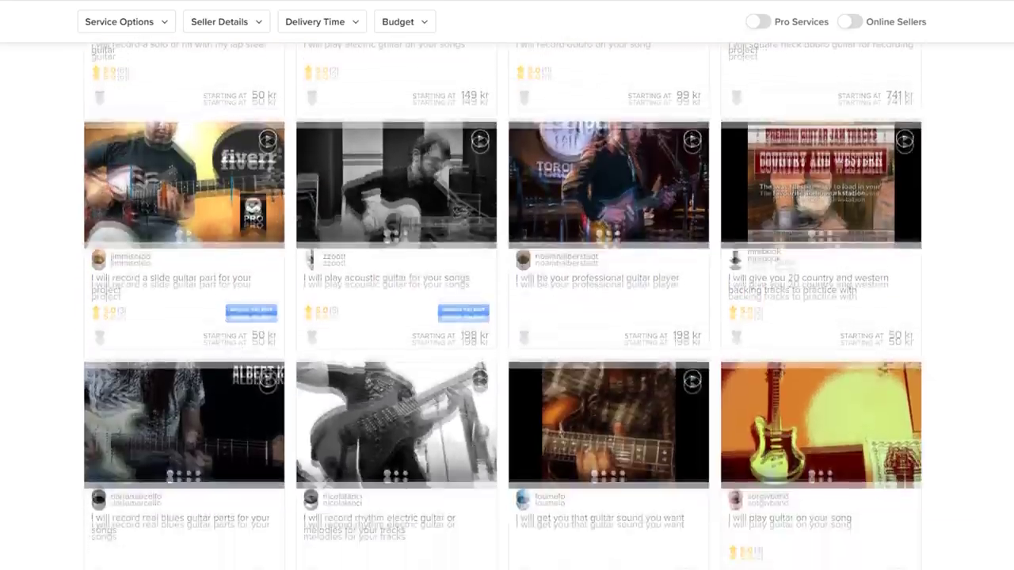
{"action": "scroll", "coordinate": [502, 306], "scroll_direction": "down", "scroll_amount": 6}
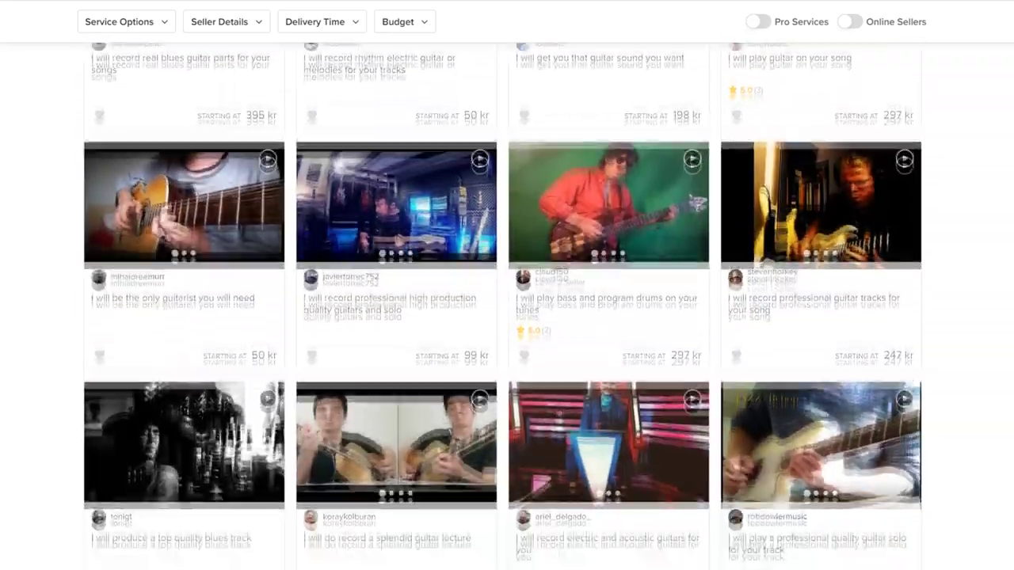
{"action": "scroll", "coordinate": [502, 306], "scroll_direction": "down", "scroll_amount": 7}
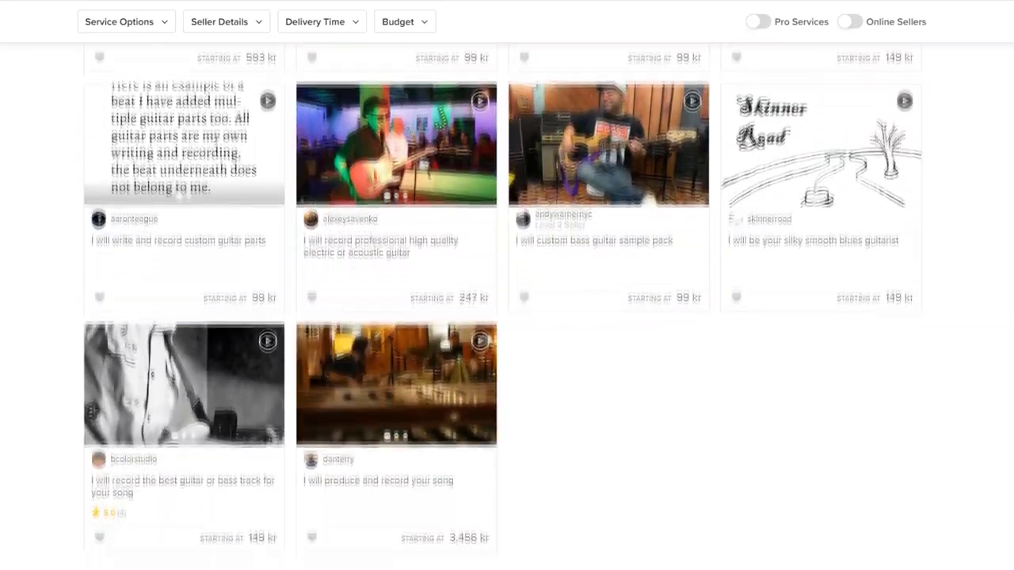
{"action": "scroll", "coordinate": [503, 305], "scroll_direction": "down", "scroll_amount": 1}
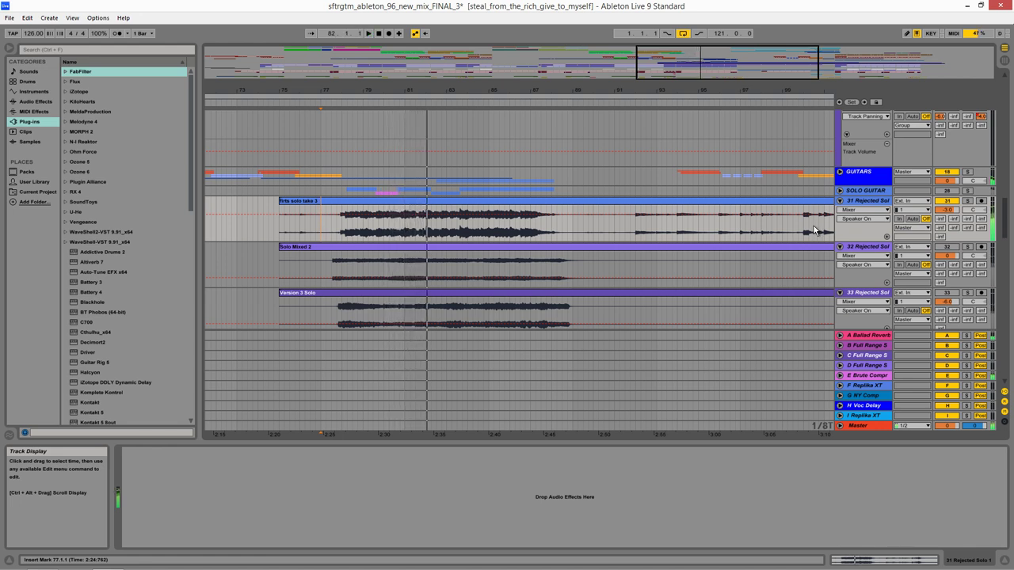
Back in Ableton Live, set the insert marker to 77.1.1 on 31 Rejected Solo 1.
{"action": "left_click", "coordinate": [318, 231]}
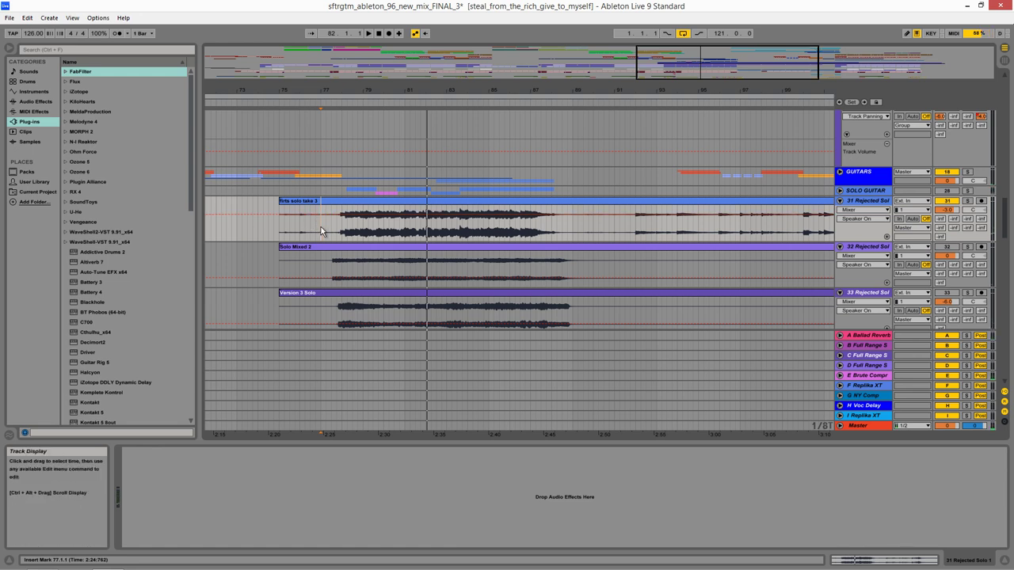
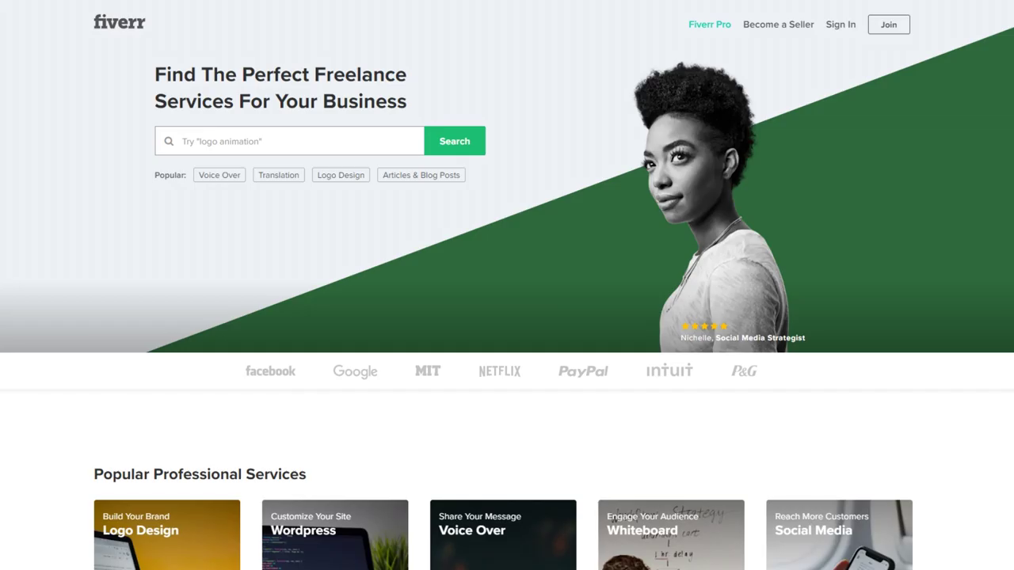
Switch to Fiverr, search for "rock guitar" services and look through the listed guitarists.
{"action": "type", "text": "rock guitar"}
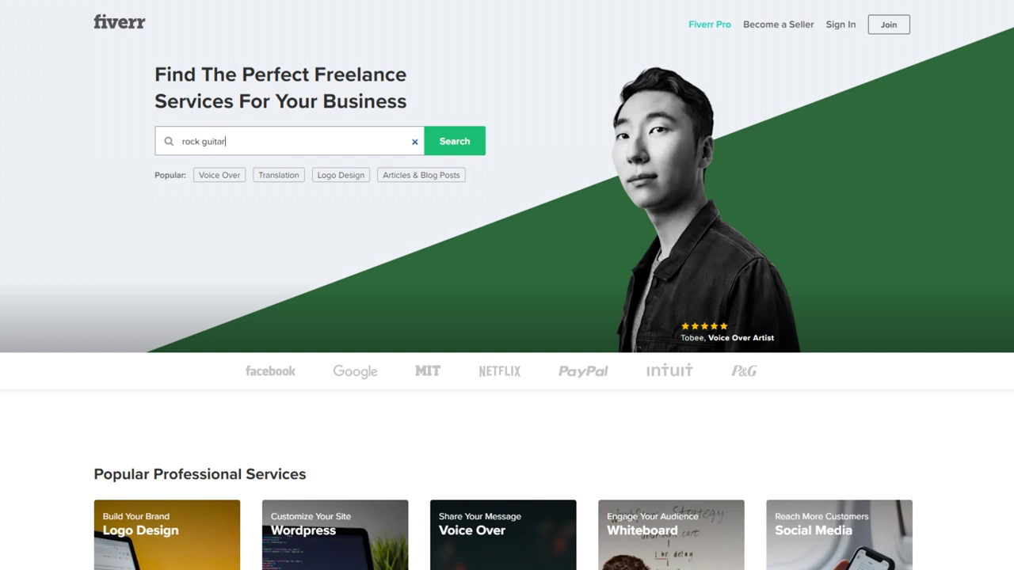
{"action": "key", "text": "Return"}
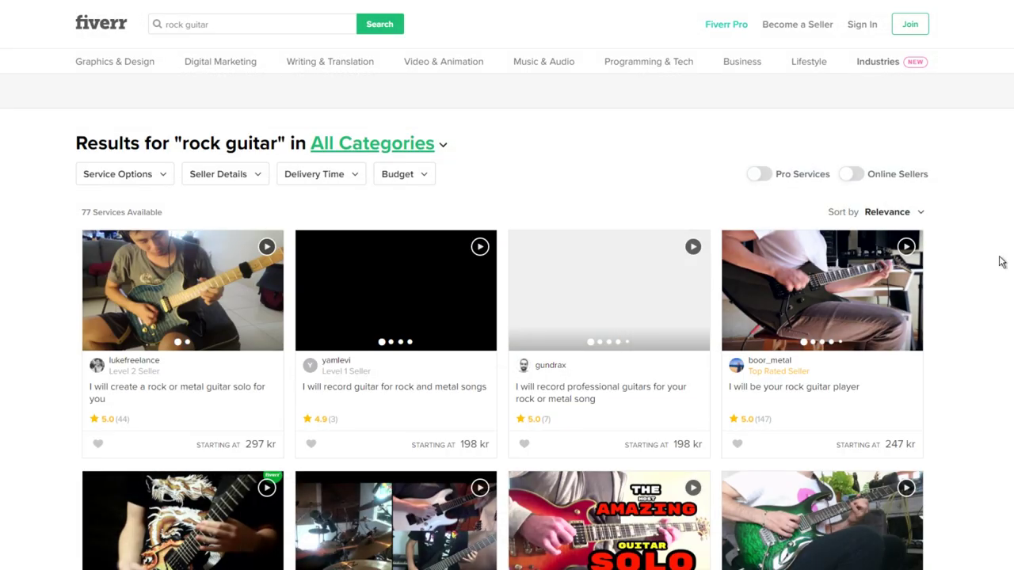
{"action": "scroll", "coordinate": [506, 317], "scroll_direction": "down", "scroll_amount": 5}
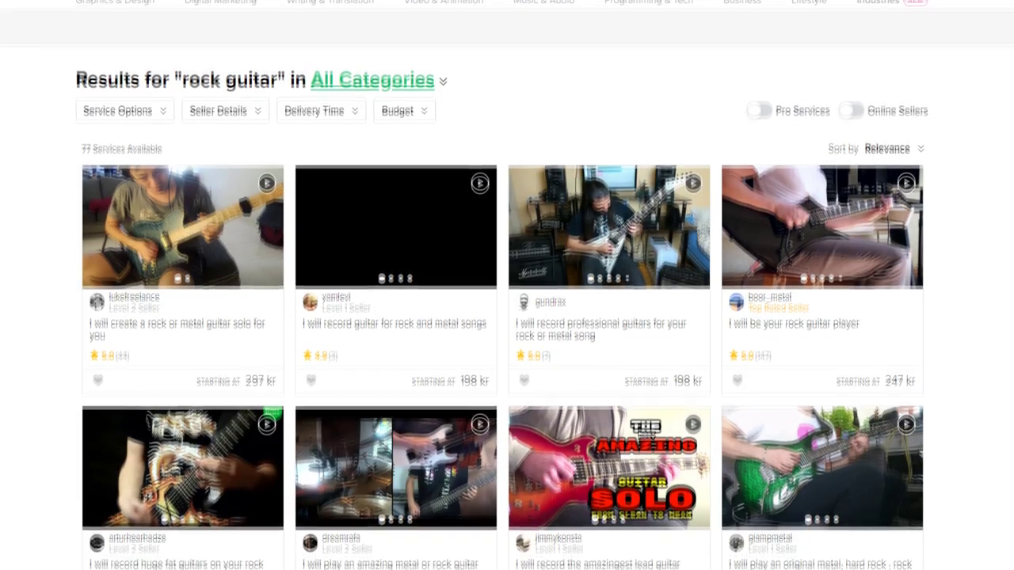
{"action": "scroll", "coordinate": [507, 317], "scroll_direction": "down", "scroll_amount": 8}
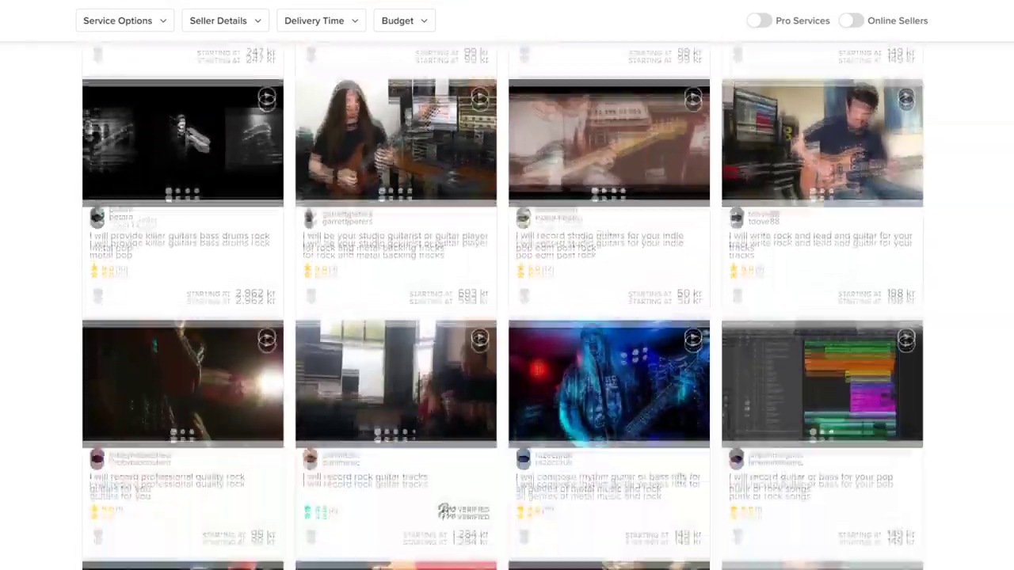
{"action": "scroll", "coordinate": [507, 317], "scroll_direction": "down", "scroll_amount": 9}
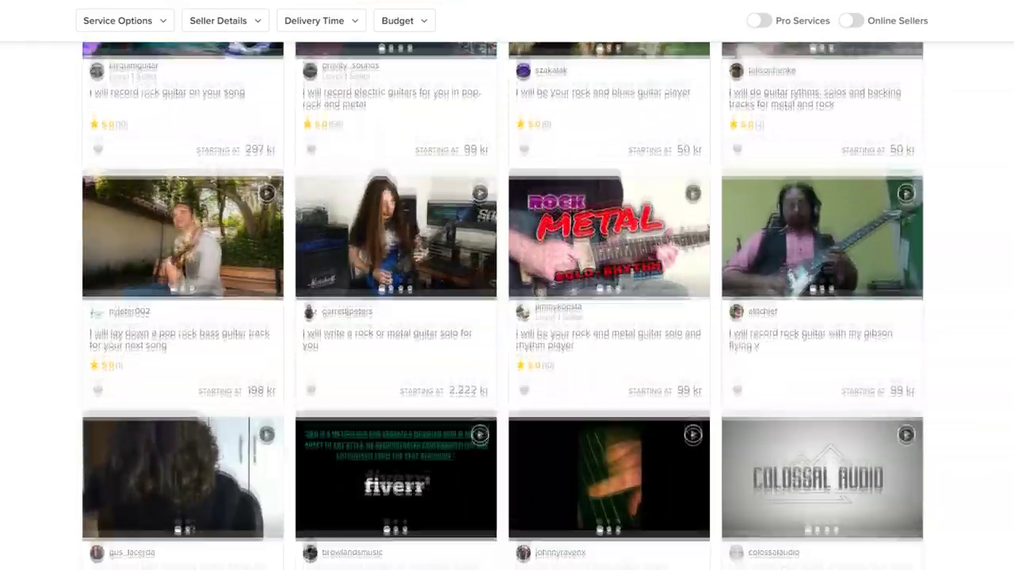
{"action": "scroll", "coordinate": [507, 317], "scroll_direction": "down", "scroll_amount": 9}
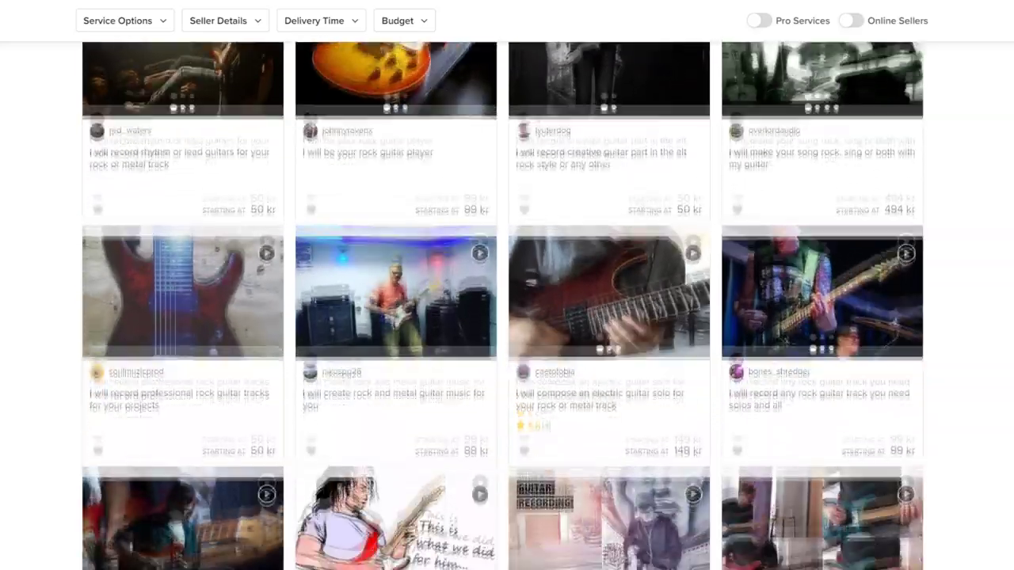
{"action": "scroll", "coordinate": [507, 317], "scroll_direction": "down", "scroll_amount": 3}
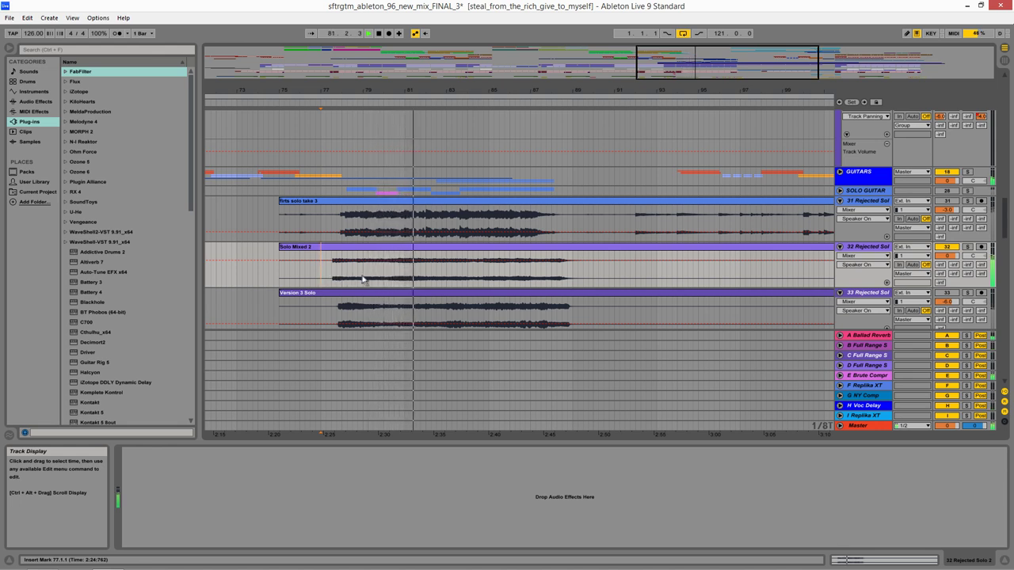
In Ableton Live, stop the mix, solo 32 Rejected Solo 2 and play it from 81.1.1.
{"action": "key", "text": "space"}
{"action": "left_click", "coordinate": [405, 275]}
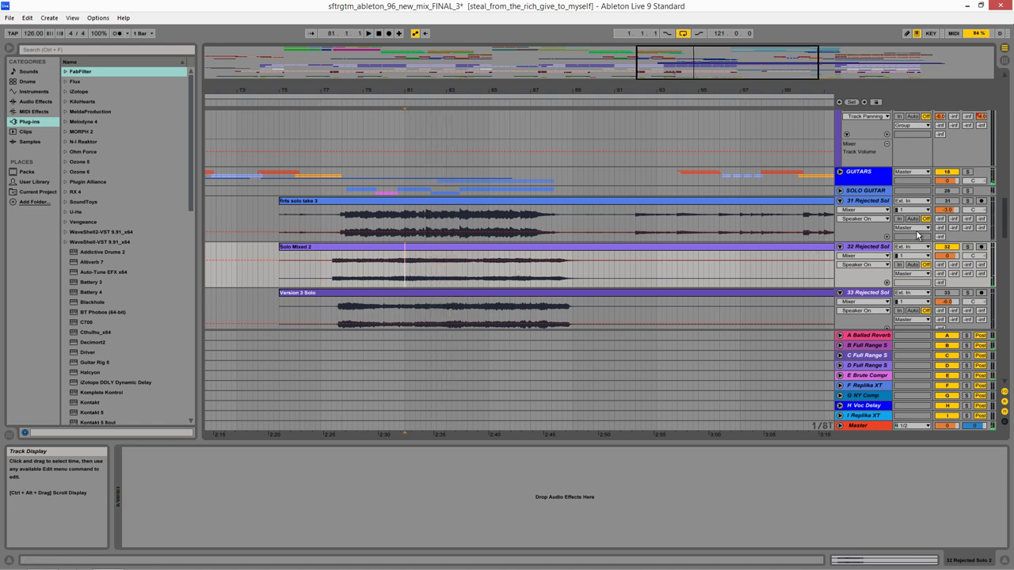
{"action": "left_click", "coordinate": [967, 247]}
{"action": "key", "text": "space"}
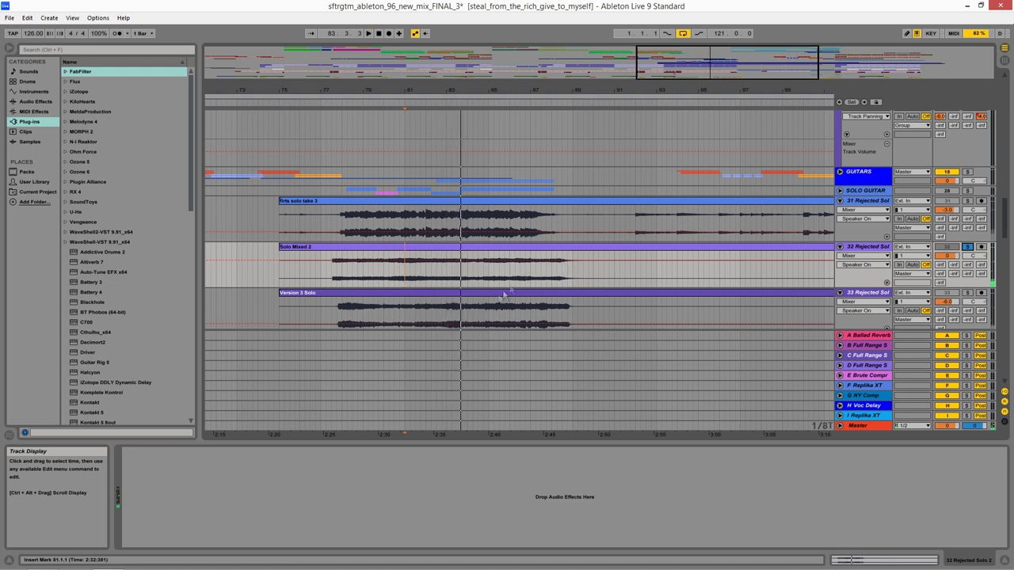
Place the insert marker at 75.1.2 on 32 Rejected Solo 2, at the start of the Solo Mixed 2 clip.
{"action": "left_click", "coordinate": [278, 276]}
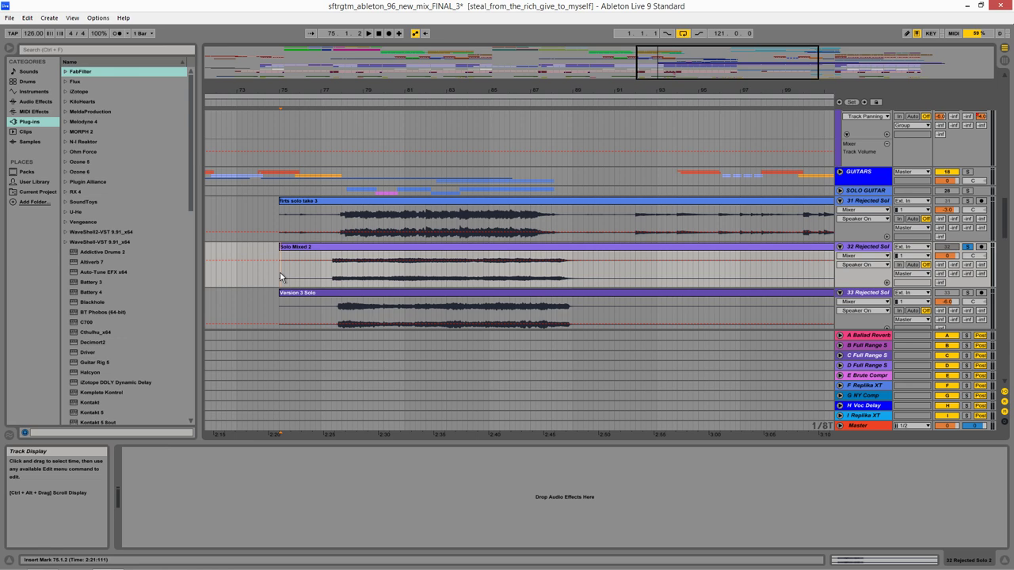
{"action": "left_click", "coordinate": [280, 271]}
{"action": "scroll", "coordinate": [279, 270], "scroll_direction": "down", "scroll_amount": 2}
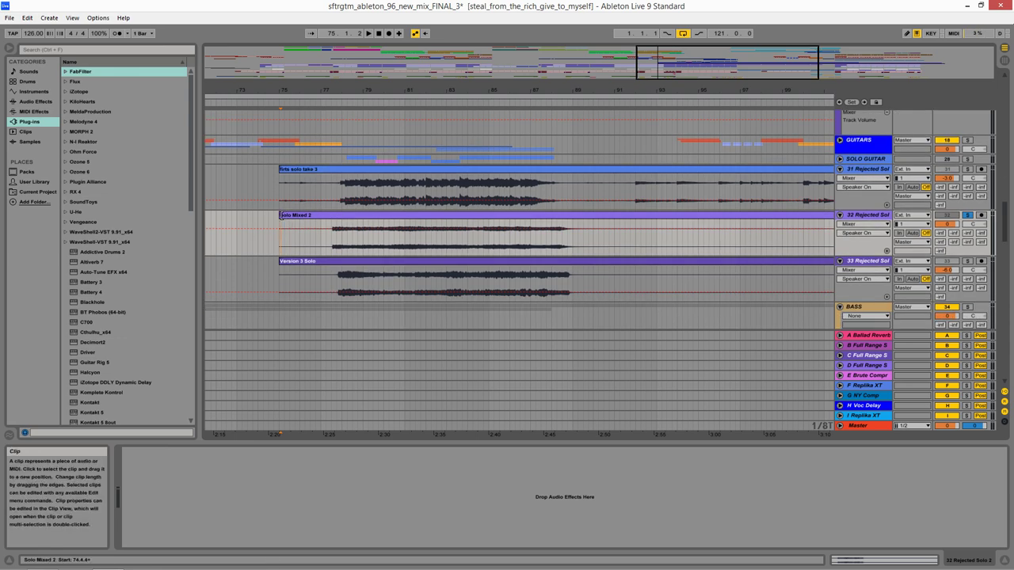
Select 77.1.1 to 89.1.1 of the Version 3 Solo clip on 33 Rejected Solo 3 and play it.
{"action": "left_click", "coordinate": [281, 216]}
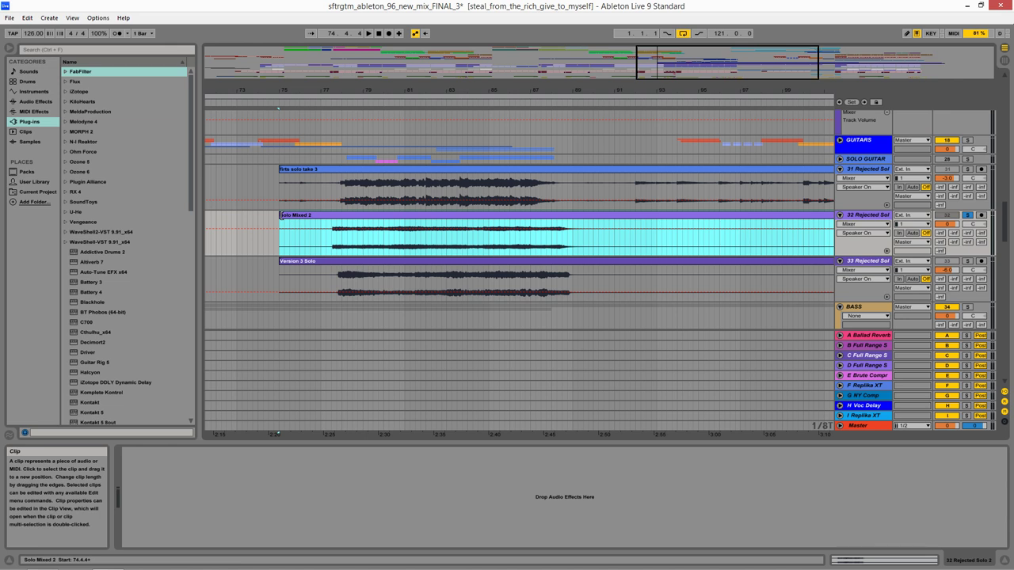
{"action": "left_click", "coordinate": [280, 275]}
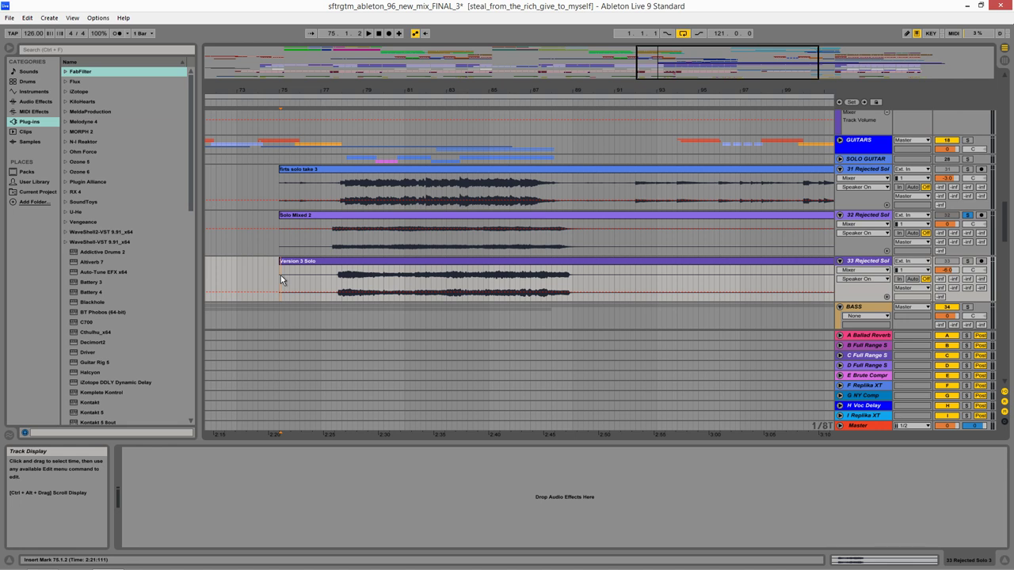
{"action": "left_click", "coordinate": [321, 278]}
{"action": "key", "text": "space"}
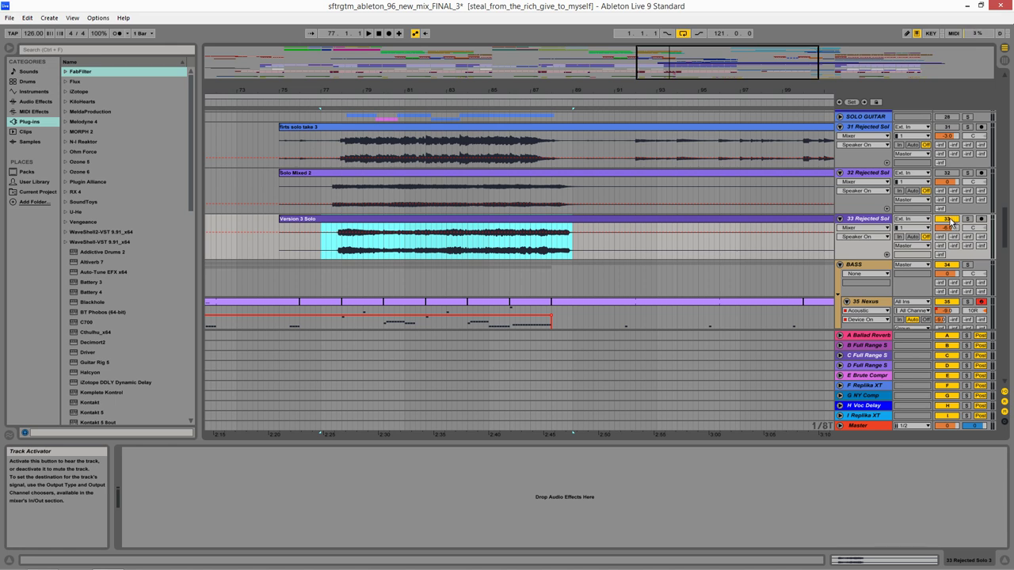
Deactivate 33 Rejected Solo 3 and unfold the SOLO GUITAR group to show 29 SOLO 1 and 30 SOLO 2.
{"action": "scroll", "coordinate": [1001, 222], "scroll_direction": "up", "scroll_amount": 1}
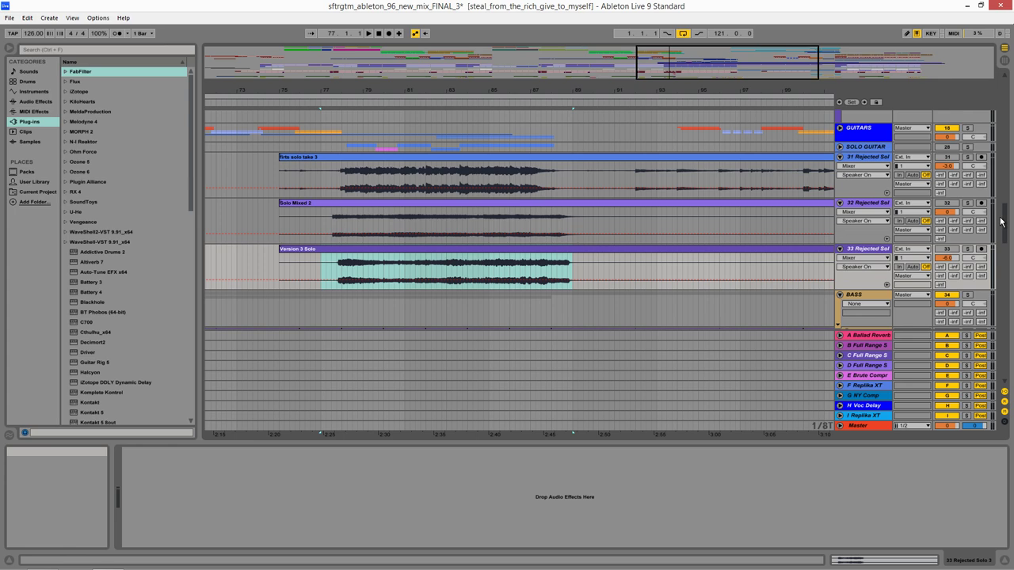
{"action": "left_click_drag", "start_coordinate": [1009, 222], "coordinate": [1006, 214]}
{"action": "scroll", "coordinate": [461, 216], "scroll_direction": "up", "scroll_amount": 5}
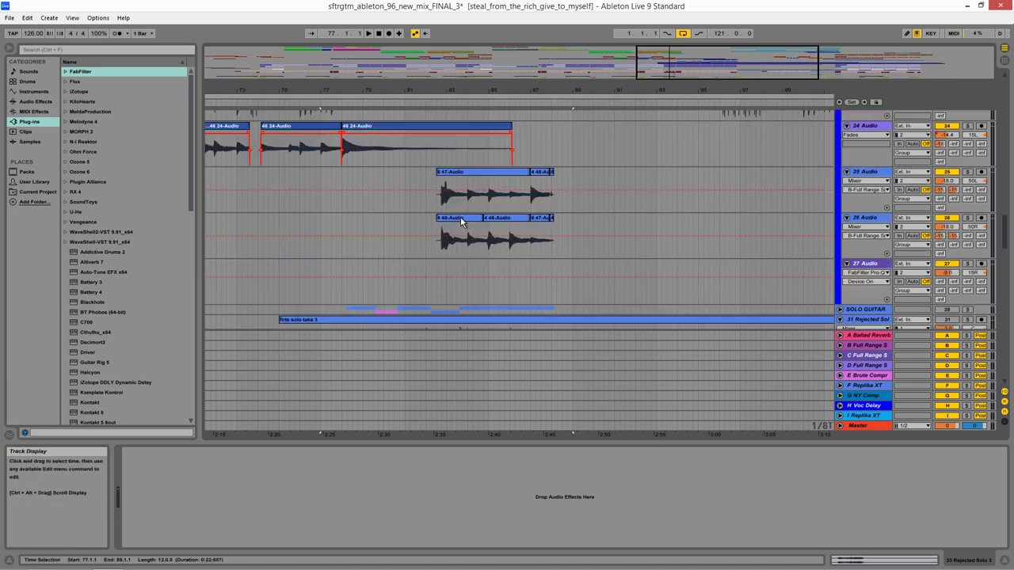
{"action": "scroll", "coordinate": [460, 216], "scroll_direction": "down", "scroll_amount": 12}
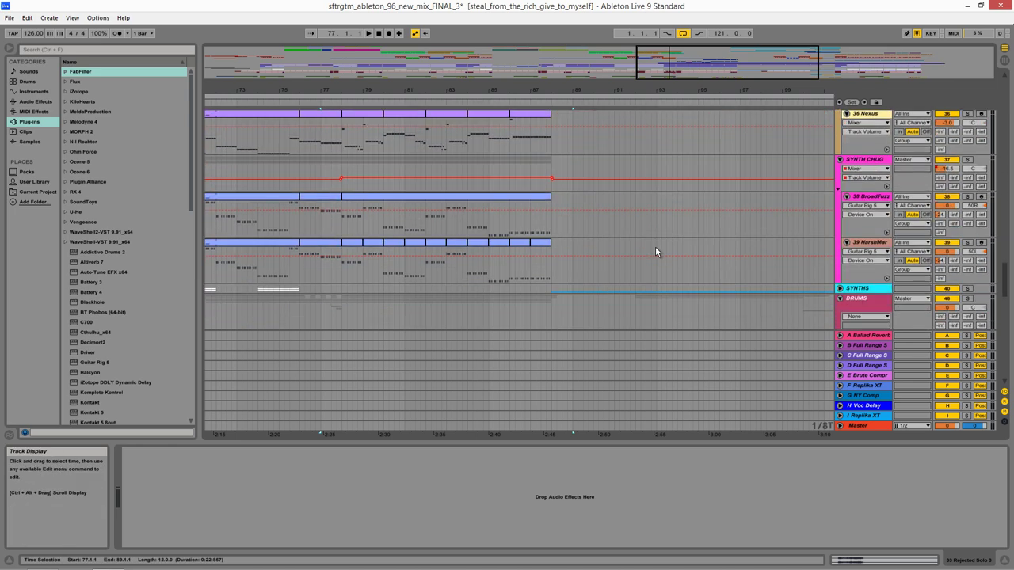
{"action": "scroll", "coordinate": [655, 252], "scroll_direction": "up", "scroll_amount": 8}
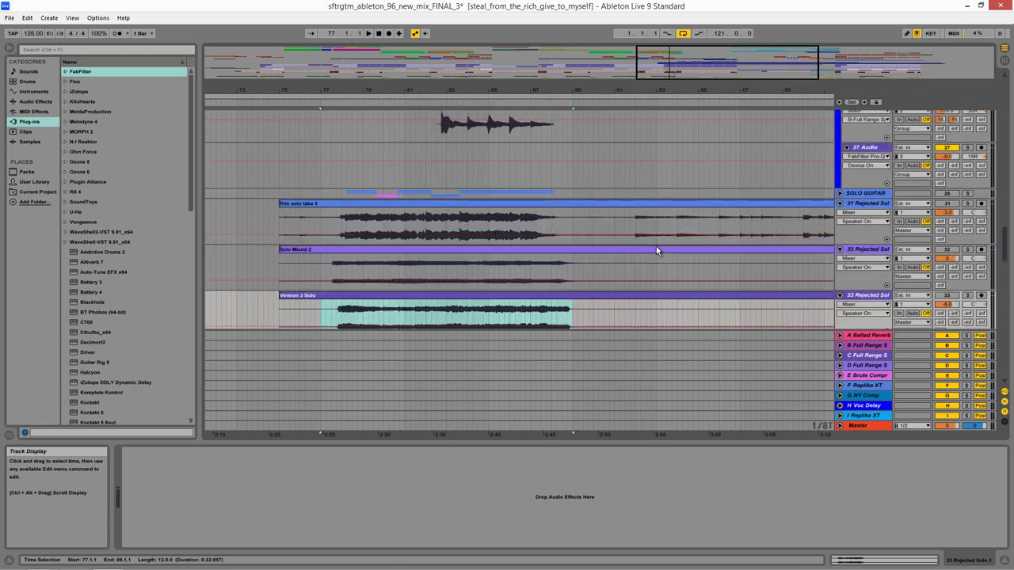
{"action": "scroll", "coordinate": [656, 251], "scroll_direction": "up", "scroll_amount": 1}
{"action": "left_click", "coordinate": [839, 204]}
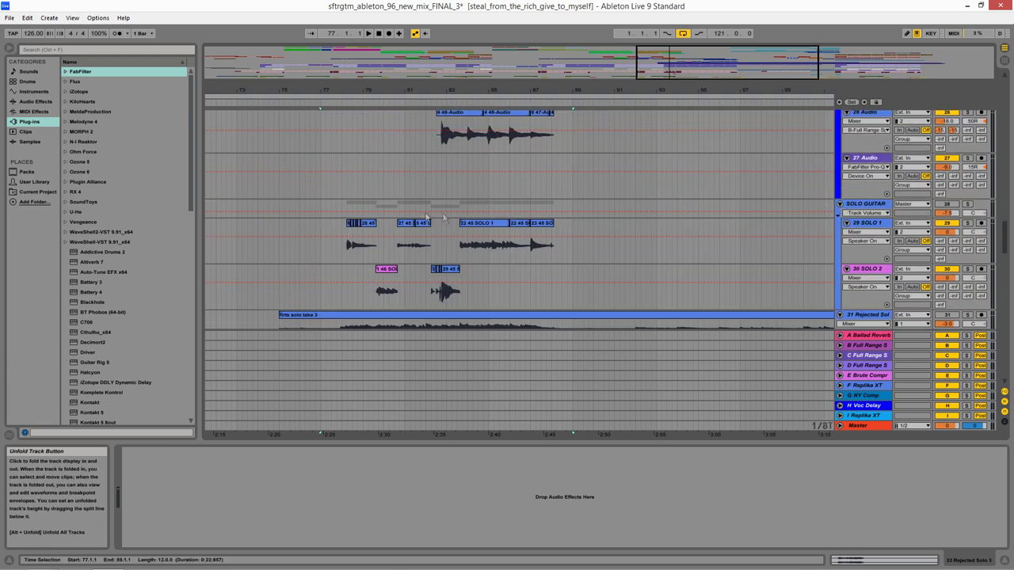
Activate the SOLO GUITAR group and fold the three Rejected Solo tracks below it.
{"action": "left_click", "coordinate": [343, 250]}
{"action": "key", "text": "plus"}
{"action": "key", "text": "plus"}
{"action": "key", "text": "plus"}
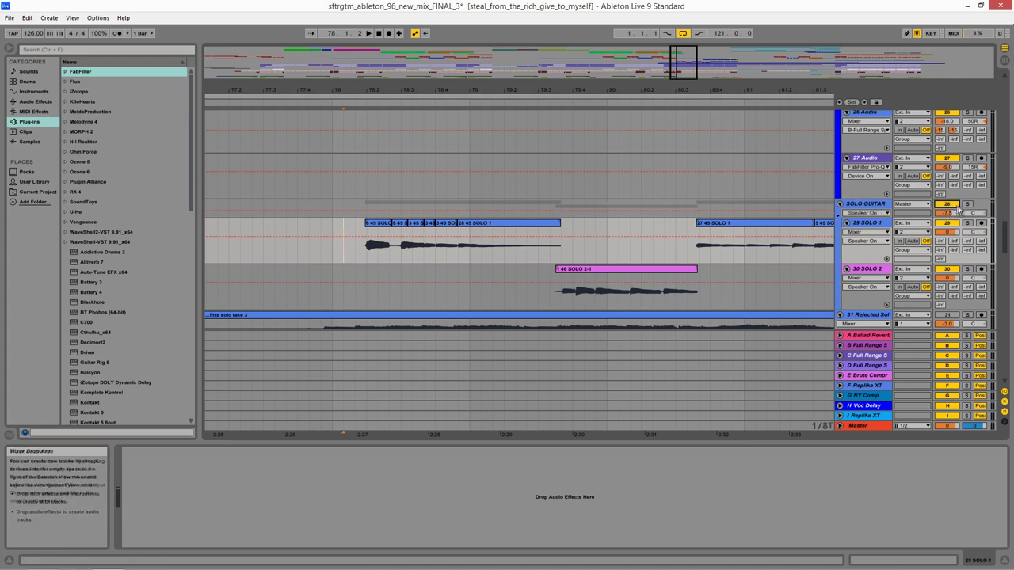
{"action": "left_click", "coordinate": [840, 281]}
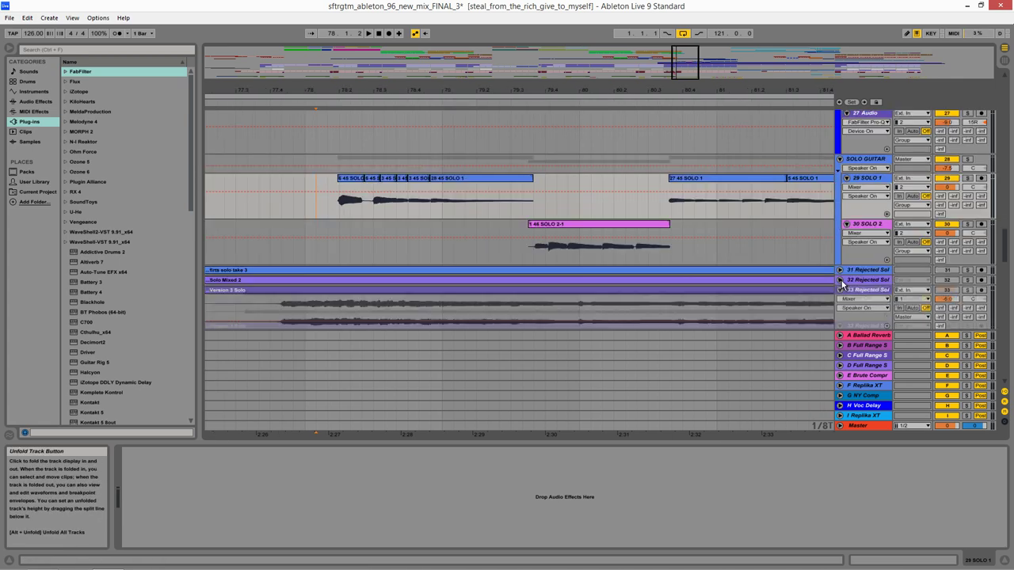
{"action": "left_click", "coordinate": [840, 291]}
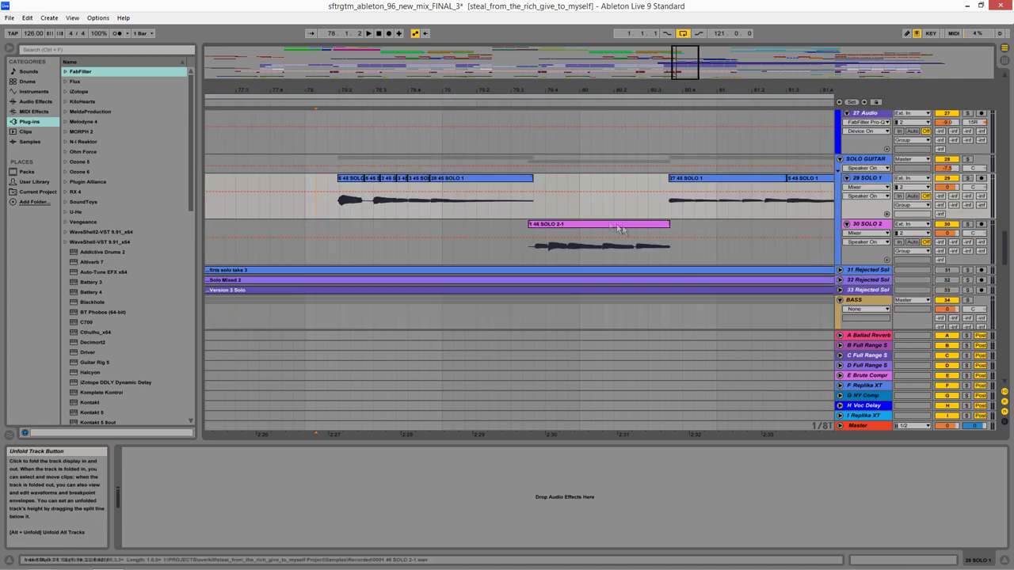
Examine how the comped solo clips alternate between 29 SOLO 1 and 30 SOLO 2 from bar 78 onward.
{"action": "key", "text": "minus"}
{"action": "key", "text": "minus"}
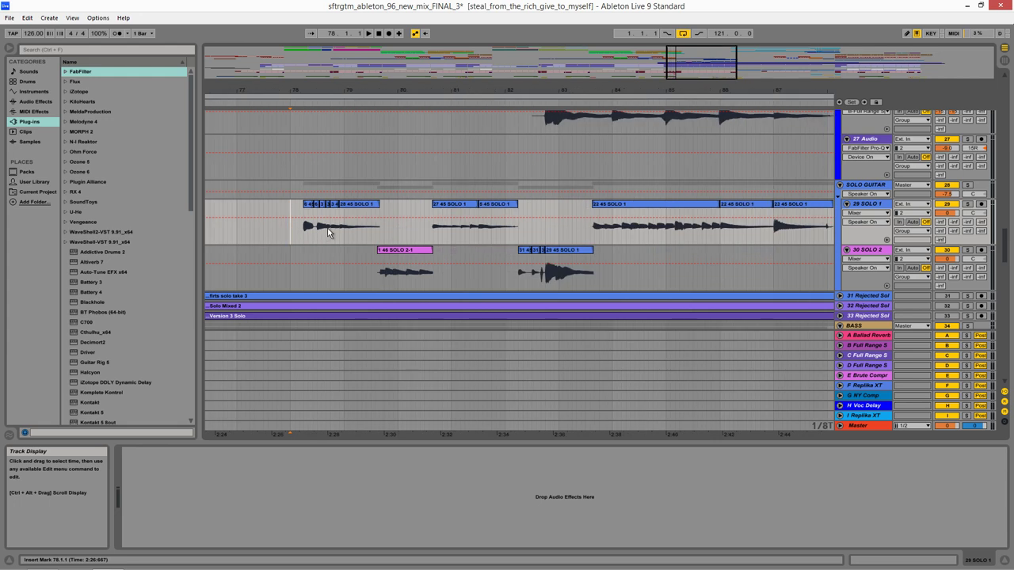
{"action": "left_click_drag", "start_coordinate": [379, 233], "coordinate": [306, 234]}
{"action": "left_click_drag", "start_coordinate": [378, 277], "coordinate": [432, 279]}
{"action": "left_click_drag", "start_coordinate": [433, 237], "coordinate": [592, 284]}
{"action": "left_click_drag", "start_coordinate": [593, 237], "coordinate": [644, 237]}
{"action": "left_click_drag", "start_coordinate": [757, 235], "coordinate": [798, 259]}
Play the soloed SOLO GUITAR group from 78.1.1 and add 25 Audio and 26 Audio to the solo.
{"action": "left_click", "coordinate": [324, 235]}
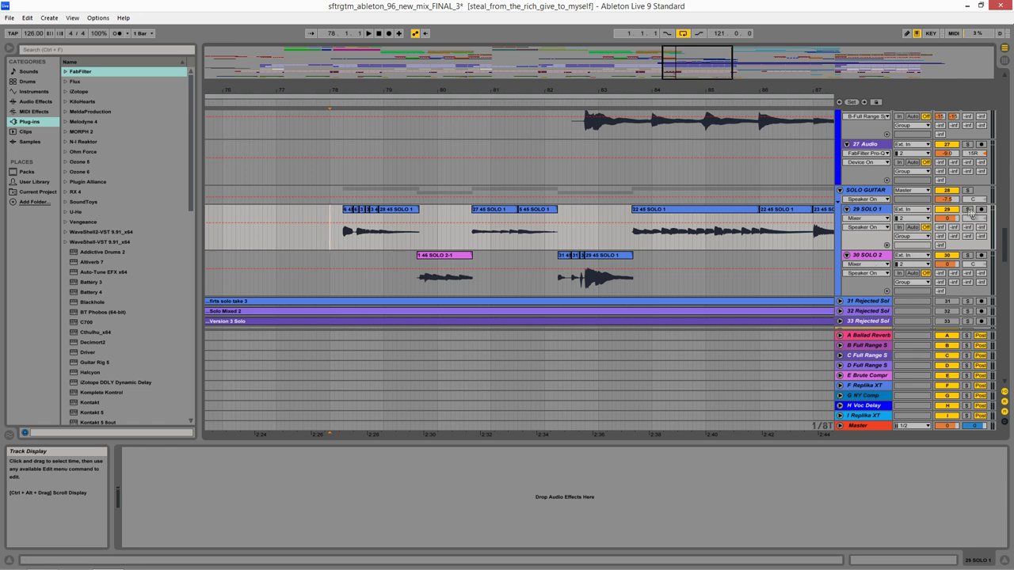
{"action": "key", "text": "space"}
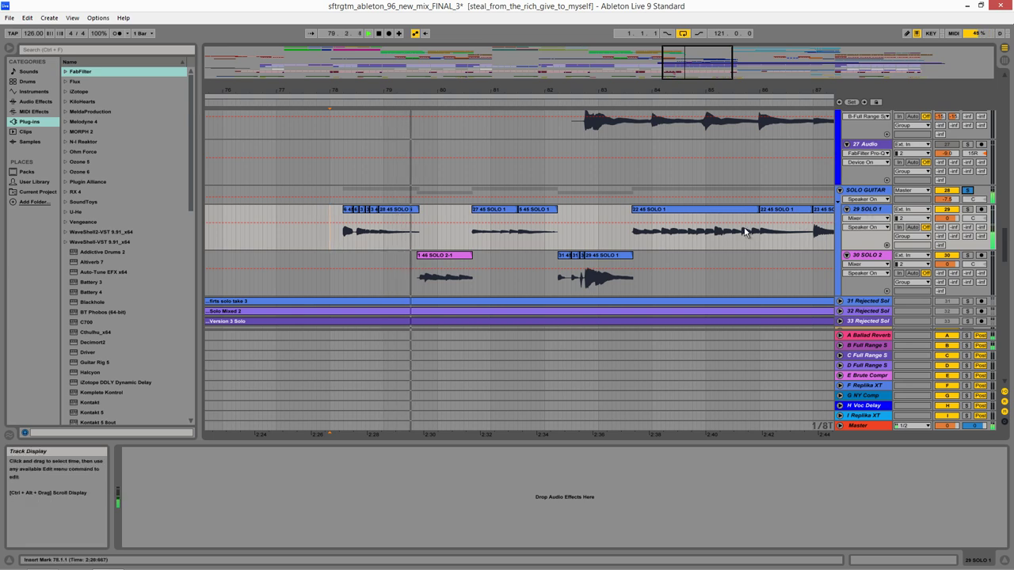
{"action": "scroll", "coordinate": [744, 231], "scroll_direction": "up", "scroll_amount": 5}
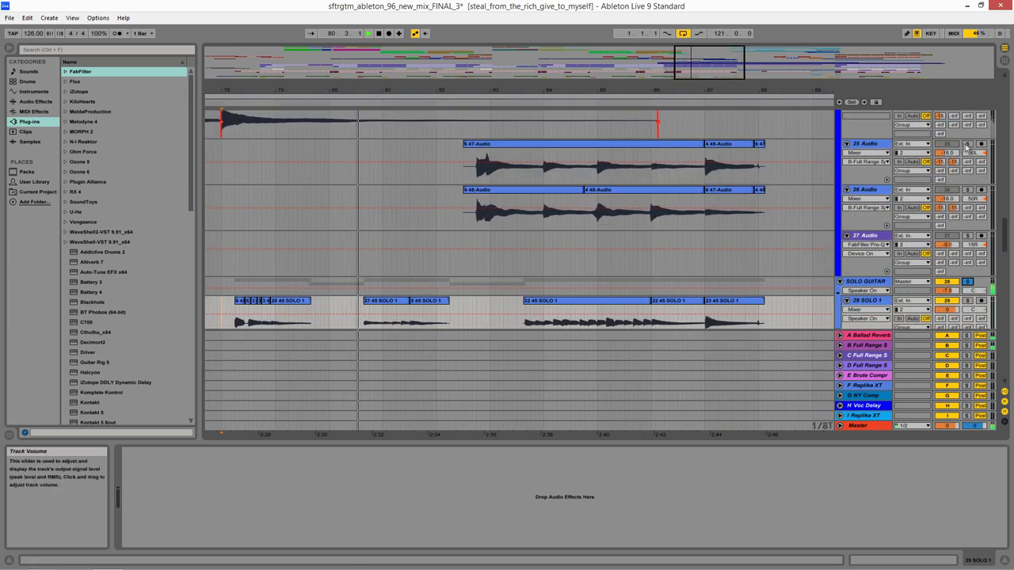
{"action": "left_click", "coordinate": [967, 144], "text": "ctrl"}
{"action": "left_click", "coordinate": [967, 190], "text": "ctrl"}
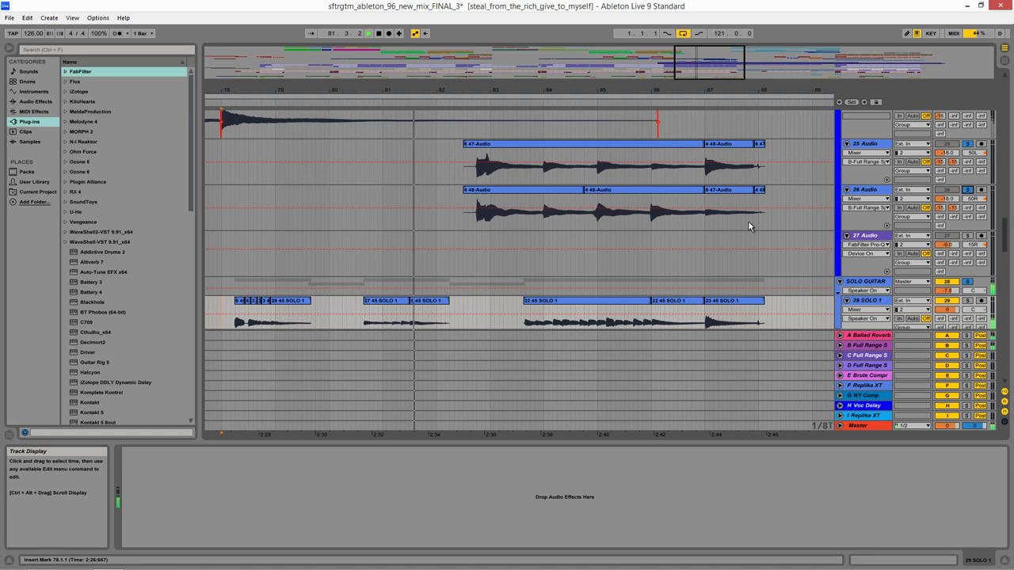
Follow the soloed guitars through bar 88, then stop and set the insert marker to 83.2.1 on 29 SOLO 1.
{"action": "left_click_drag", "start_coordinate": [749, 226], "coordinate": [535, 179]}
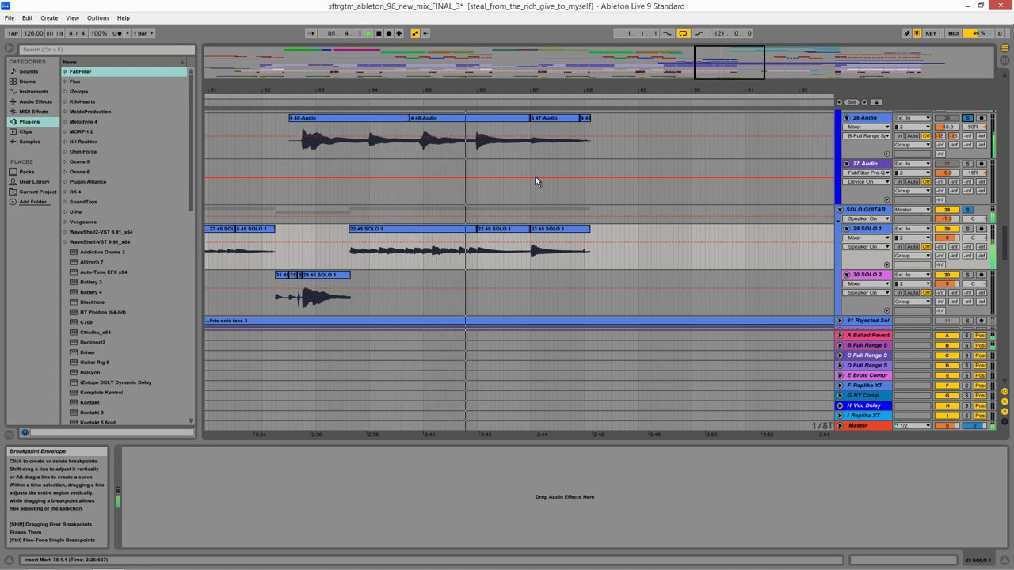
{"action": "left_click_drag", "start_coordinate": [534, 175], "coordinate": [464, 229]}
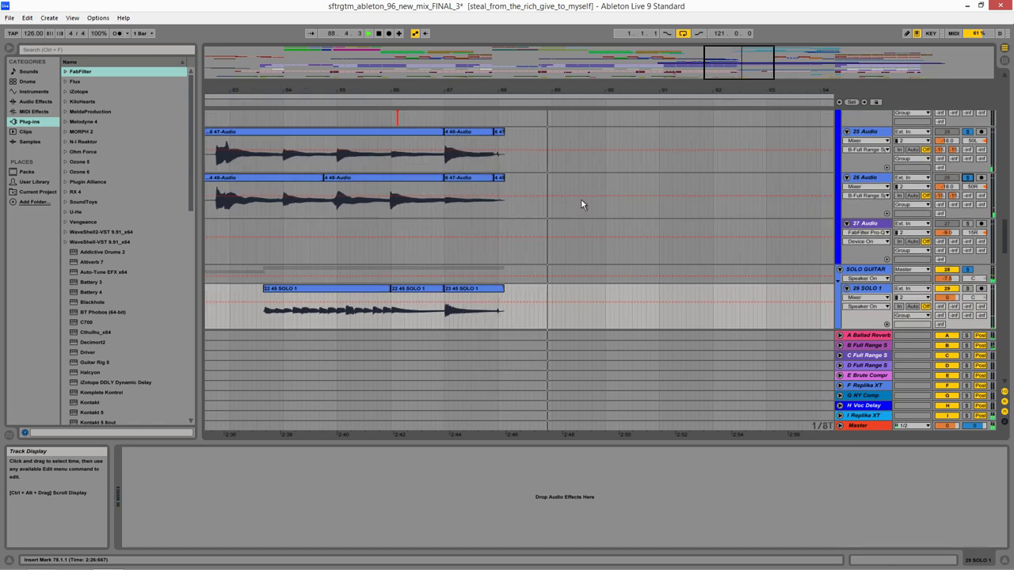
{"action": "mouse_move", "coordinate": [476, 288]}
{"action": "left_mouse_down"}
{"action": "mouse_move", "coordinate": [564, 228]}
{"action": "mouse_move", "coordinate": [615, 211]}
{"action": "left_mouse_up"}
{"action": "left_click", "coordinate": [384, 243]}
{"action": "key", "text": "space"}
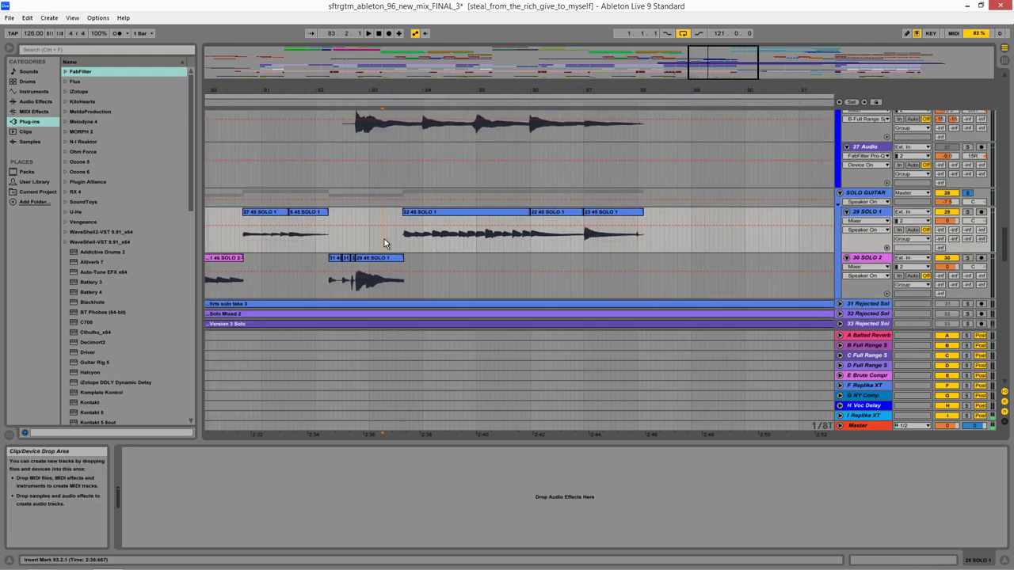
Select the clips on 29 SOLO 1 and 30 SOLO 2 from 78.1.3 and unsolo the SOLO GUITAR group.
{"action": "scroll", "coordinate": [384, 243], "scroll_direction": "down", "scroll_amount": 2}
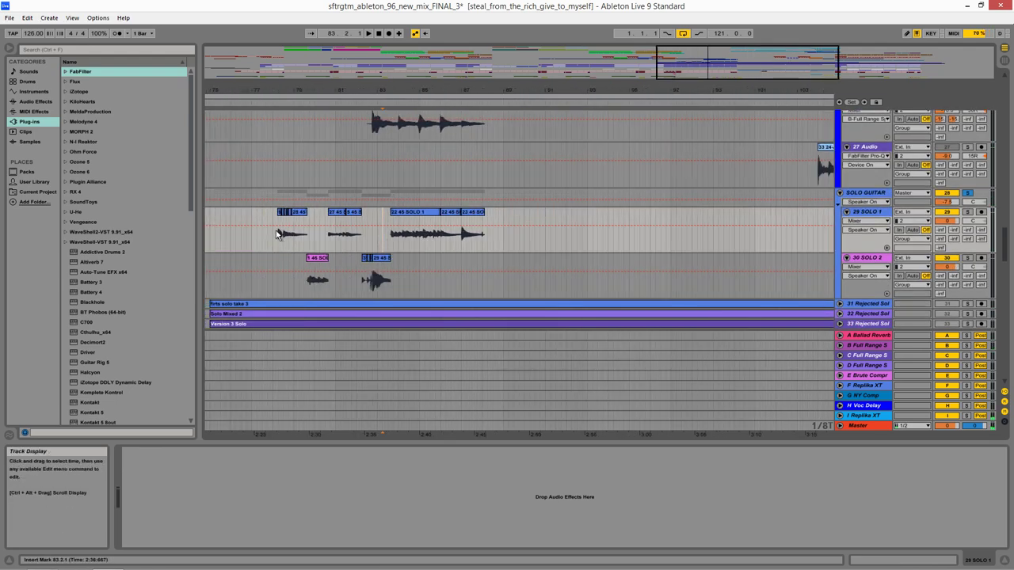
{"action": "left_click_drag", "start_coordinate": [277, 234], "coordinate": [497, 285]}
{"action": "left_click", "coordinate": [968, 193]}
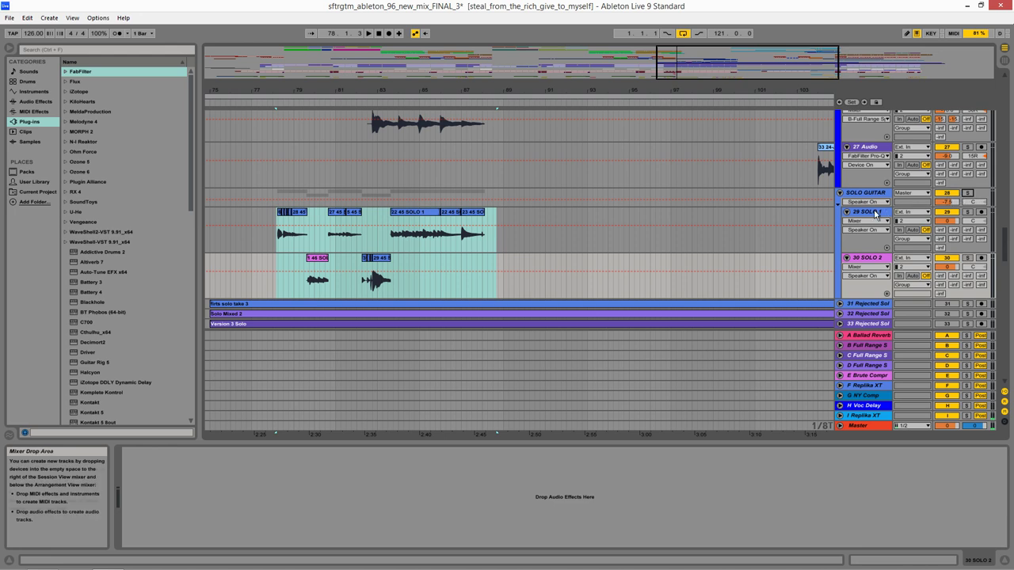
Show the LittleAlterBoy Pitch automation on the SOLO GUITAR group and play the group soloed from 87.1.1.
{"action": "left_click_drag", "start_coordinate": [871, 207], "coordinate": [871, 243]}
{"action": "left_click", "coordinate": [460, 276]}
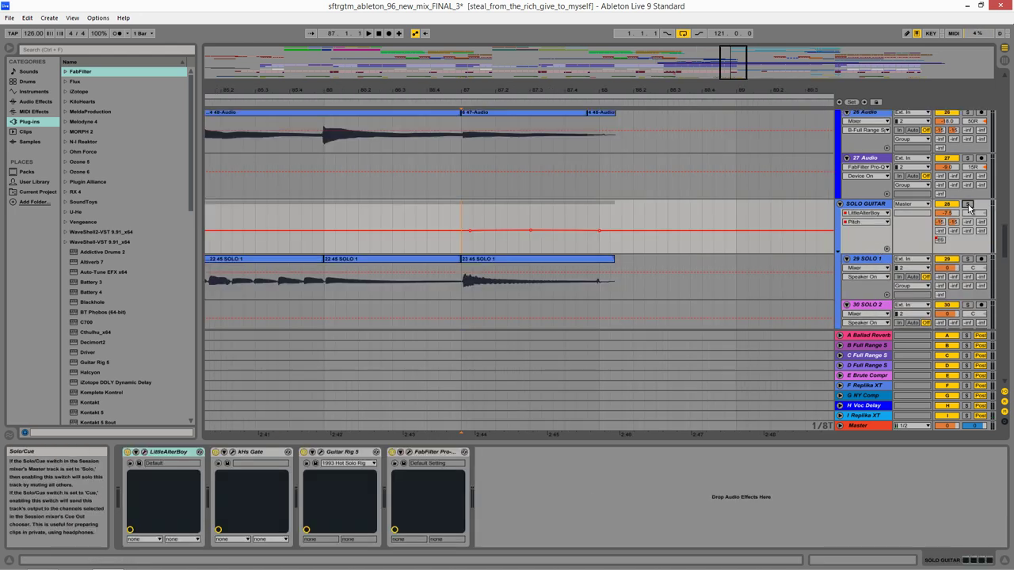
{"action": "left_click", "coordinate": [968, 204]}
{"action": "key", "text": "space"}
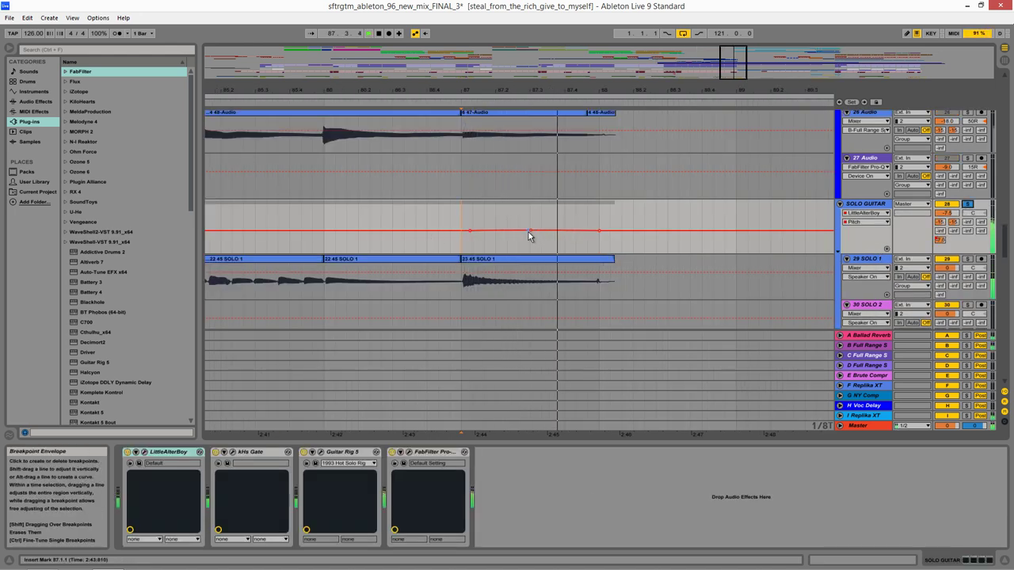
{"action": "key", "text": "space"}
Raise the middle Pitch breakpoint near 87.3 to exaggerate the bend, then lower it to a subtle curve.
{"action": "left_click_drag", "start_coordinate": [530, 229], "coordinate": [531, 227]}
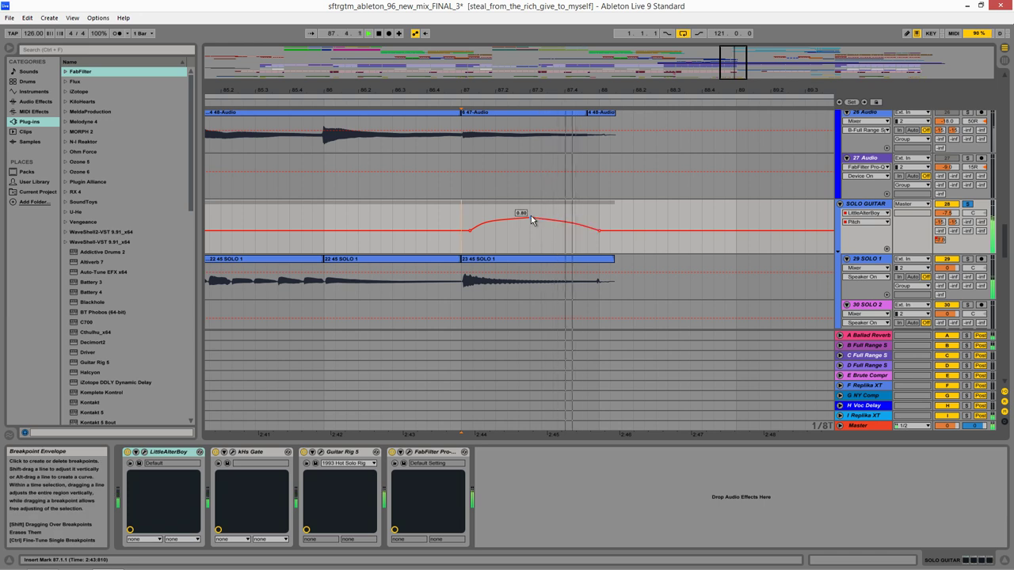
{"action": "left_click_drag", "start_coordinate": [530, 216], "coordinate": [530, 226]}
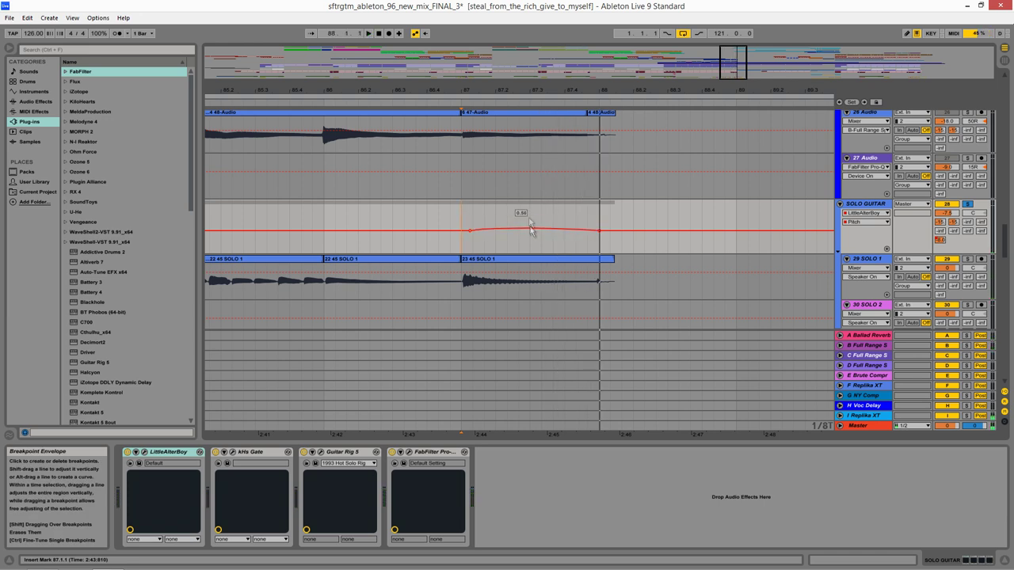
{"action": "key", "text": "minus"}
{"action": "key", "text": "minus"}
{"action": "key", "text": "minus"}
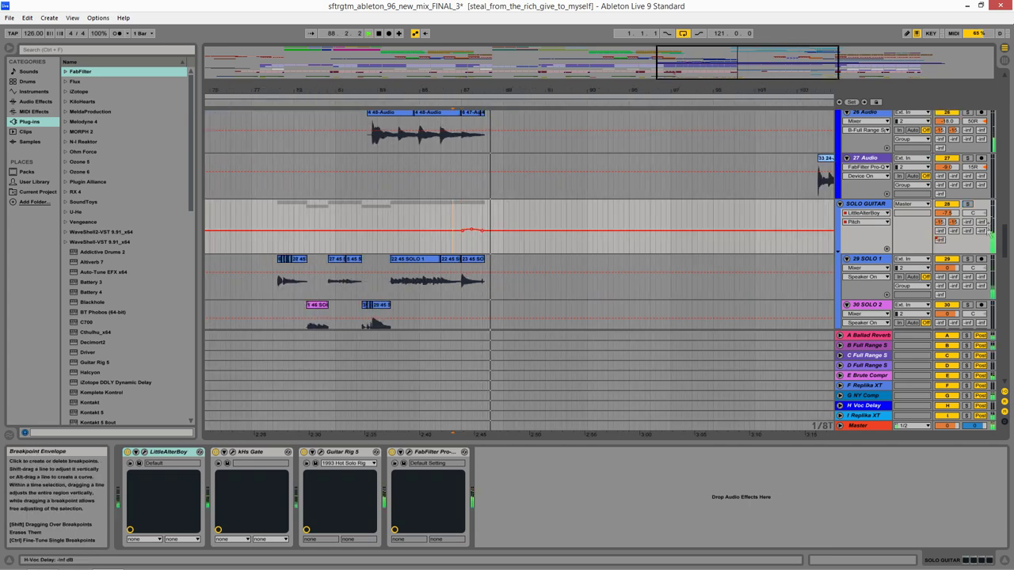
Stop playback and set the insert marker to 87.1.1 on 2 Audio in the LEAD VOC group.
{"action": "left_click_drag", "start_coordinate": [1004, 241], "coordinate": [1003, 92]}
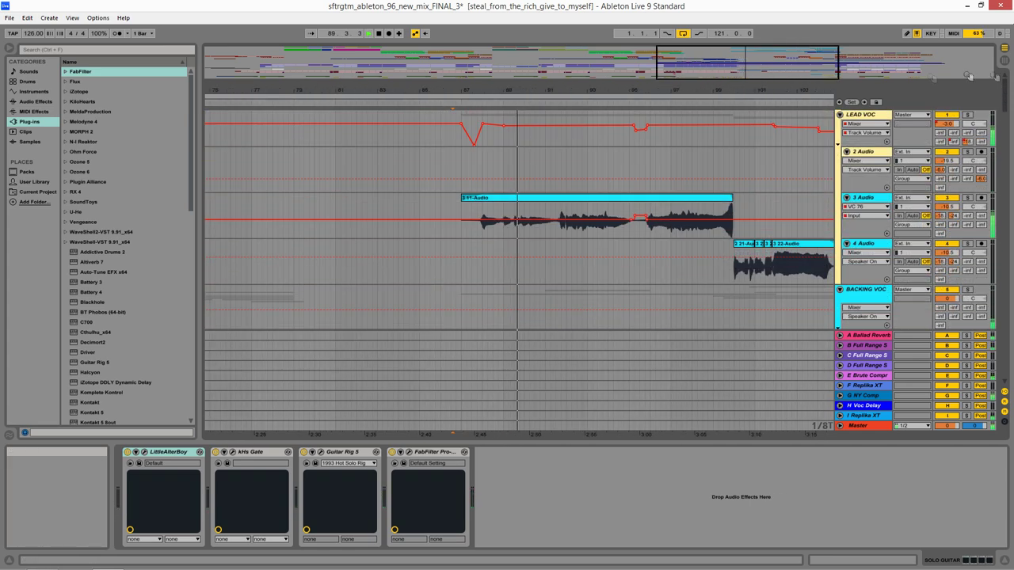
{"action": "left_click", "coordinate": [462, 166]}
{"action": "key", "text": "space"}
{"action": "left_click_drag", "start_coordinate": [562, 181], "coordinate": [332, 217]}
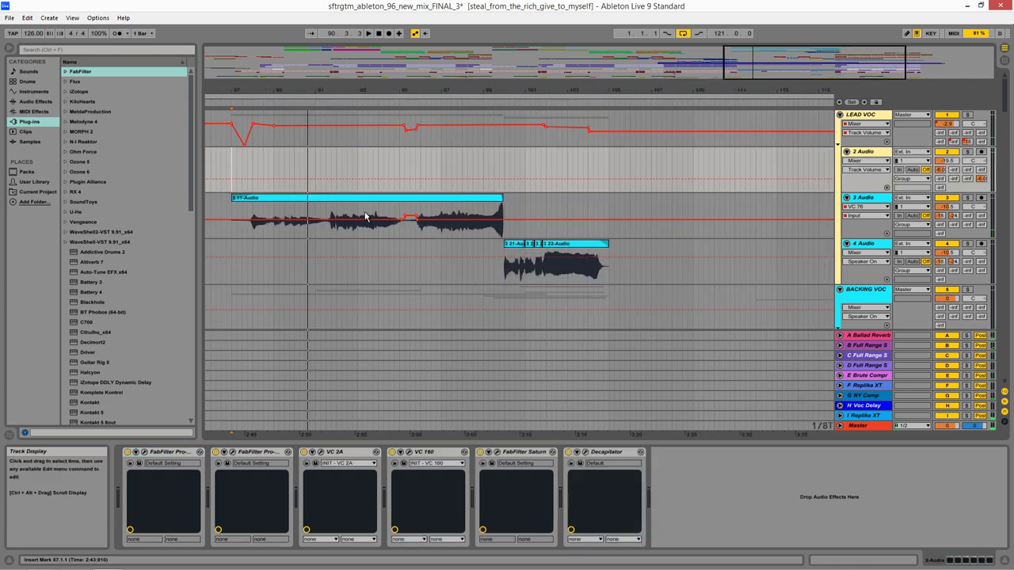
Show the full arrangement of the lead vocals and set the insert marker to 13.3.2 on 2 Audio.
{"action": "scroll", "coordinate": [365, 214], "scroll_direction": "down", "scroll_amount": 1}
{"action": "scroll", "coordinate": [366, 214], "scroll_direction": "up", "scroll_amount": 1}
{"action": "left_click_drag", "start_coordinate": [808, 73], "coordinate": [596, 66]}
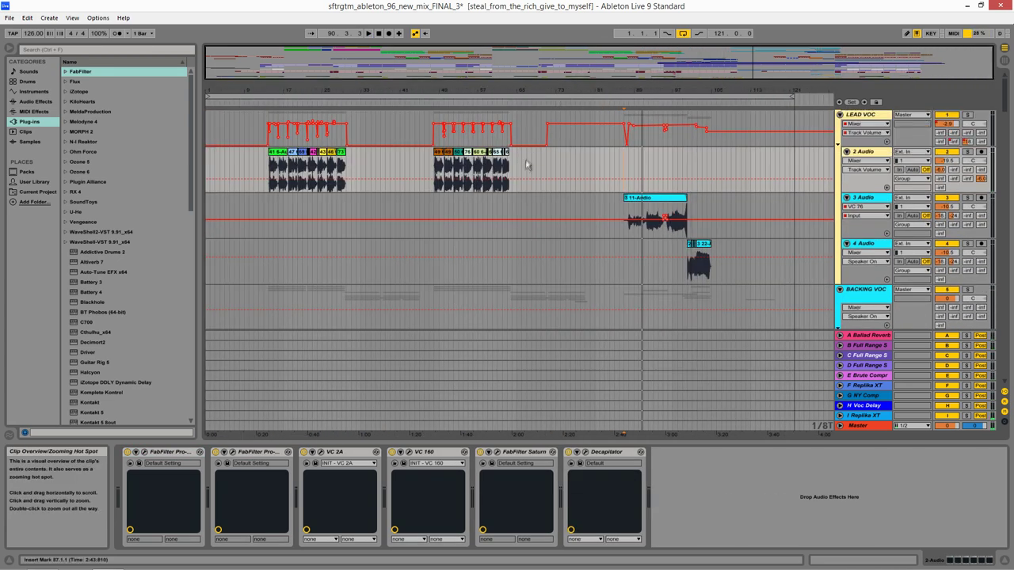
{"action": "left_click", "coordinate": [266, 171]}
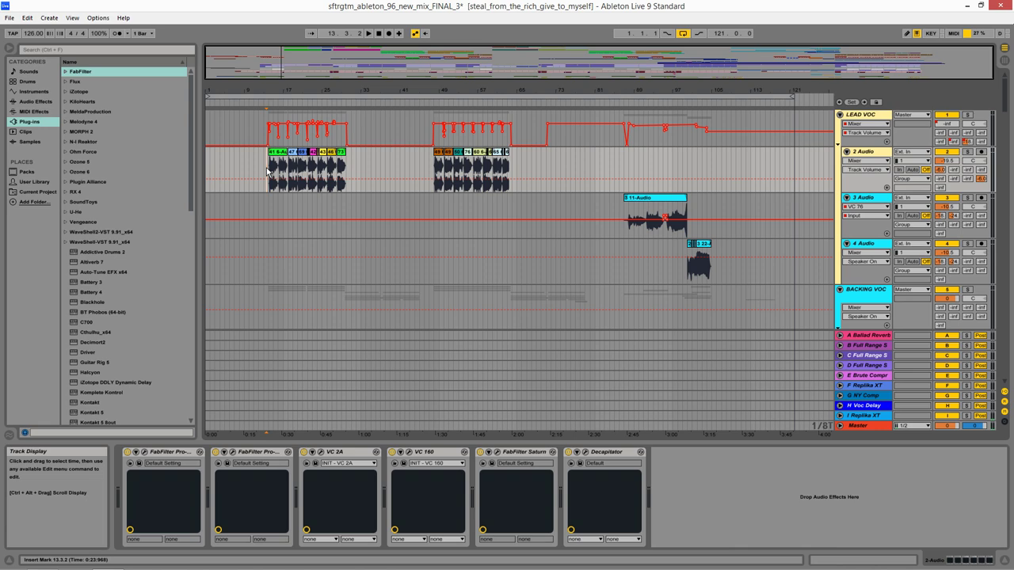
Place the insert marker at 87.1.2 on 3 Audio, at the start of the 11-Audio clip.
{"action": "left_click", "coordinate": [624, 212]}
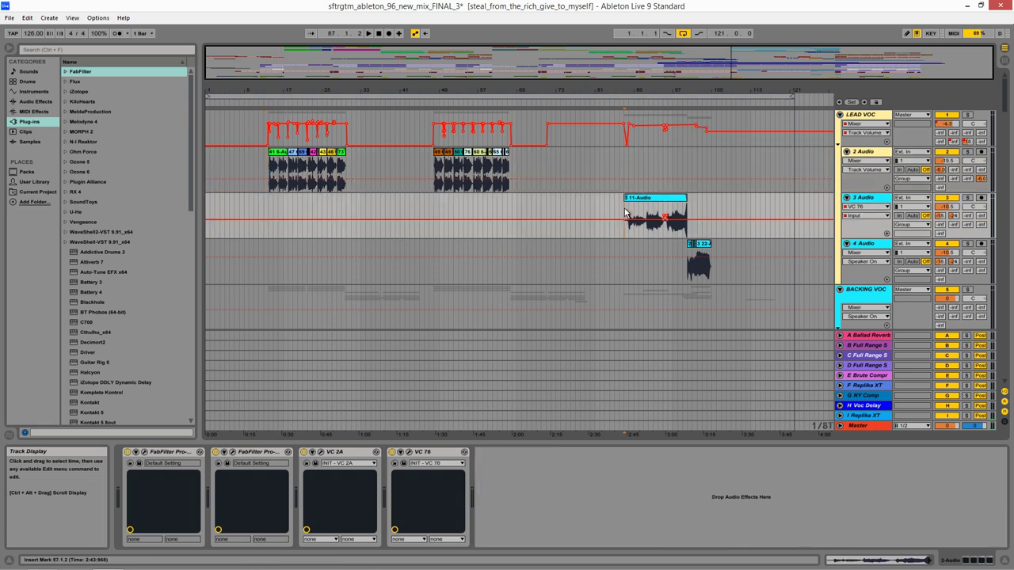
{"action": "scroll", "coordinate": [625, 212], "scroll_direction": "up", "scroll_amount": 2}
{"action": "left_click_drag", "start_coordinate": [624, 212], "coordinate": [363, 192]}
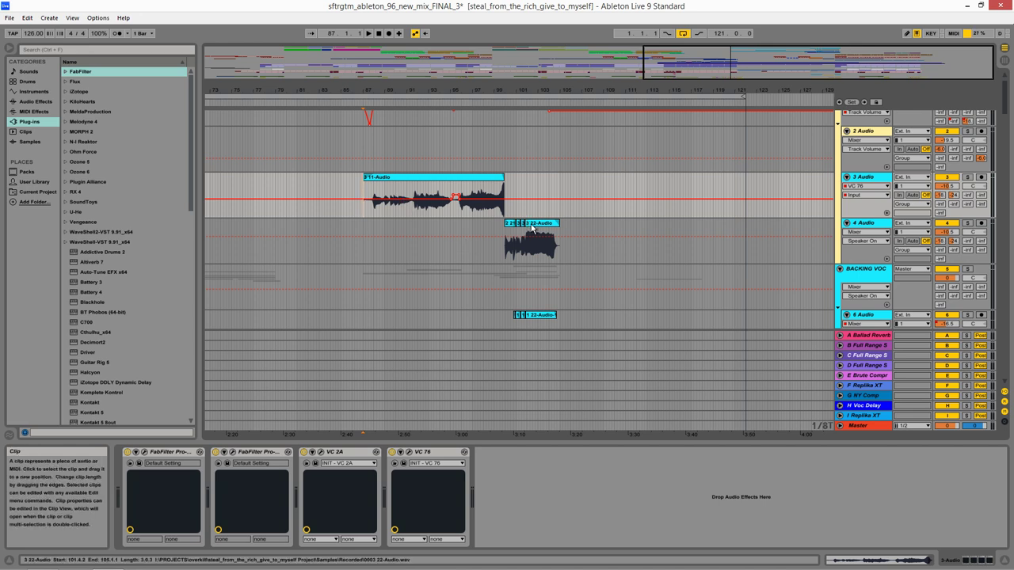
Solo 8 Audio in the backing vocals and set the insert marker to 91.1.1, at the start of the 15-Audio clip.
{"action": "left_click", "coordinate": [411, 214]}
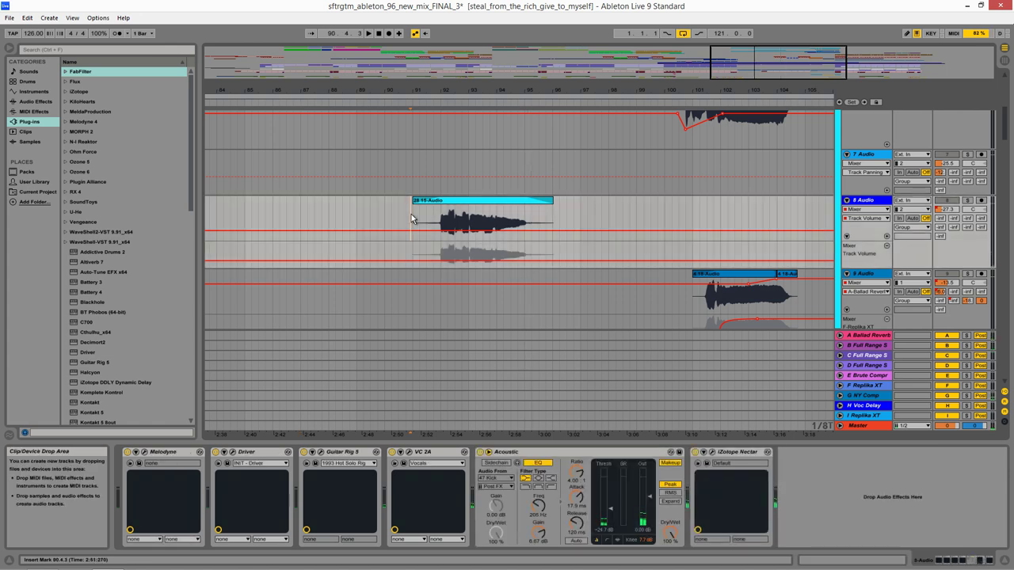
{"action": "left_click_drag", "start_coordinate": [419, 223], "coordinate": [390, 217]}
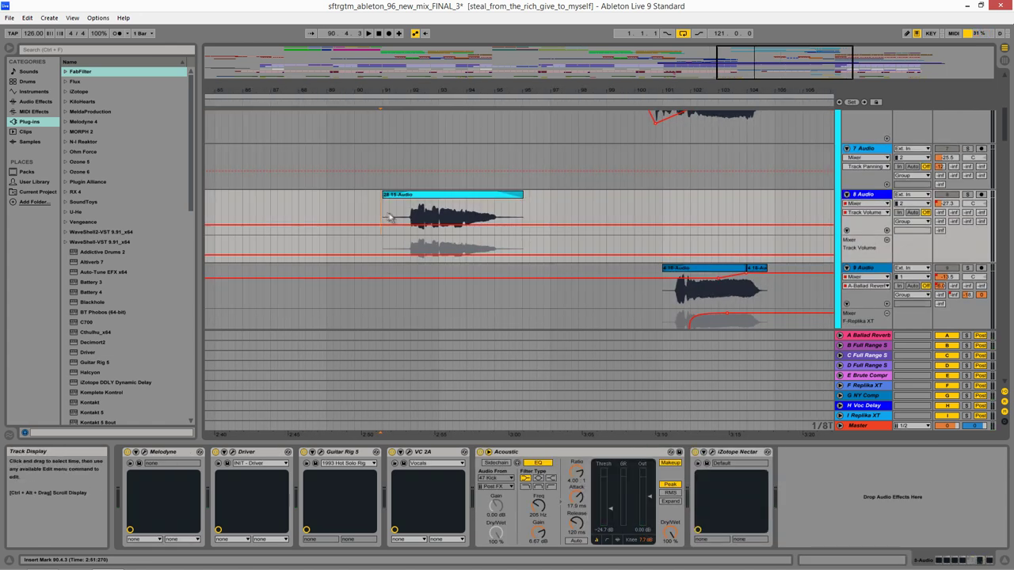
{"action": "left_click", "coordinate": [968, 197]}
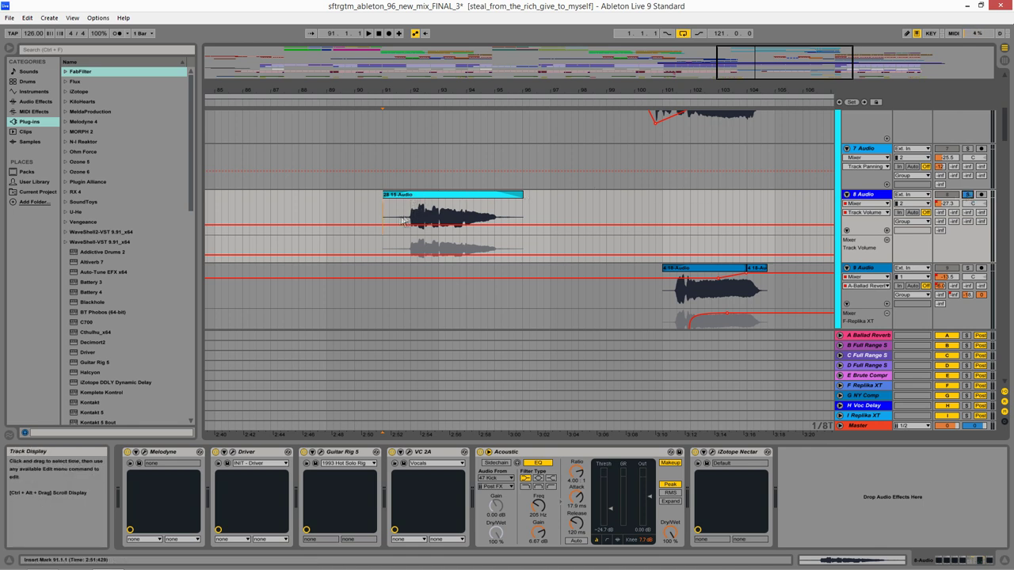
Play the soloed 8 Audio from 91.1.1 with its volume turned down to -30.5, and re-enable the overridden automation.
{"action": "key", "text": "space"}
{"action": "left_click_drag", "start_coordinate": [946, 204], "coordinate": [947, 215]}
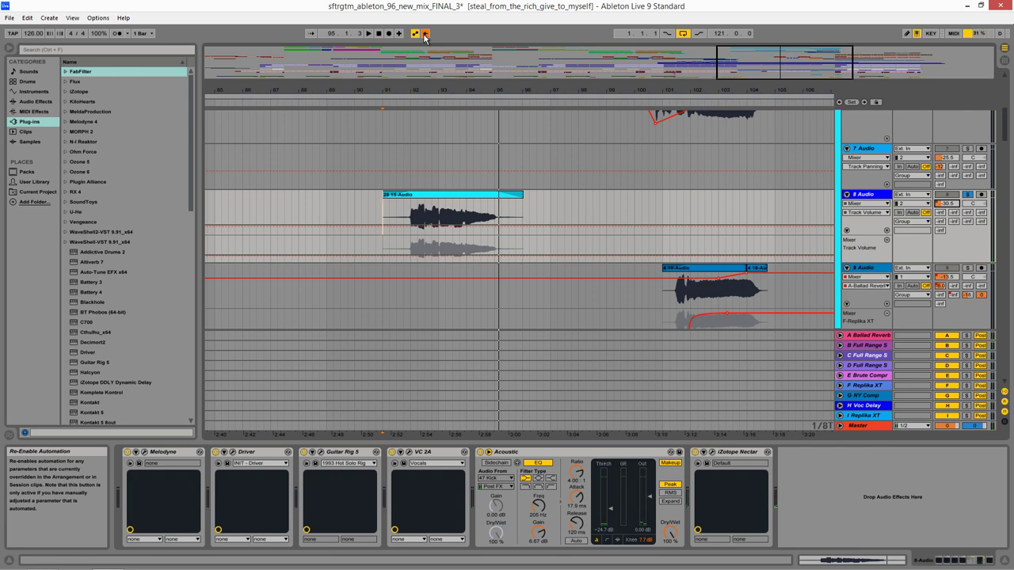
Play the backing vocals from the start of the long clip on 10 Audio at bar 87.
{"action": "scroll", "coordinate": [452, 158], "scroll_direction": "down", "scroll_amount": 4}
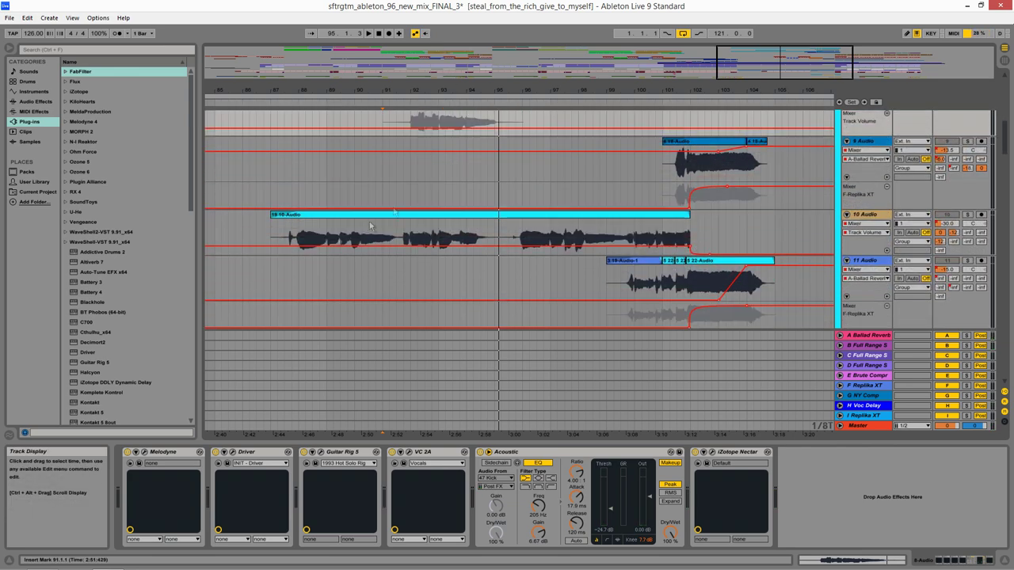
{"action": "left_click", "coordinate": [271, 237]}
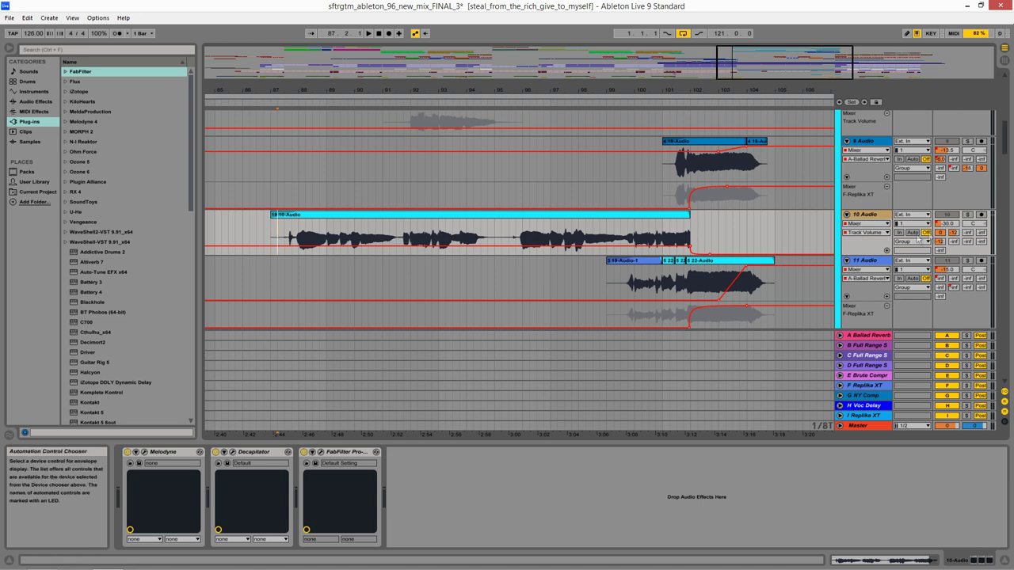
{"action": "key", "text": "space"}
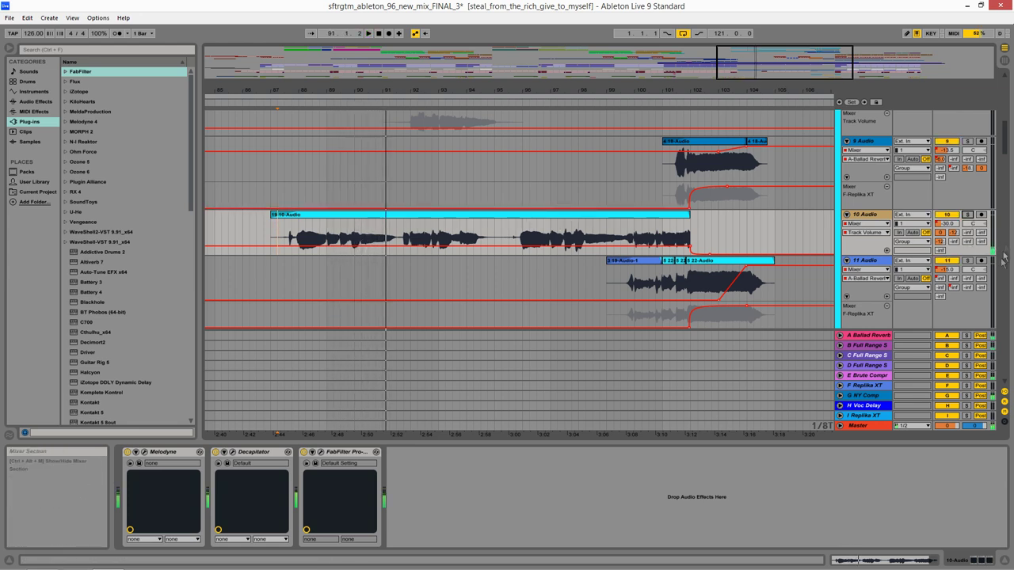
Play from 87.4.3 with 45 Nexus and the BASS group soloed.
{"action": "left_click_drag", "start_coordinate": [1003, 147], "coordinate": [1007, 297]}
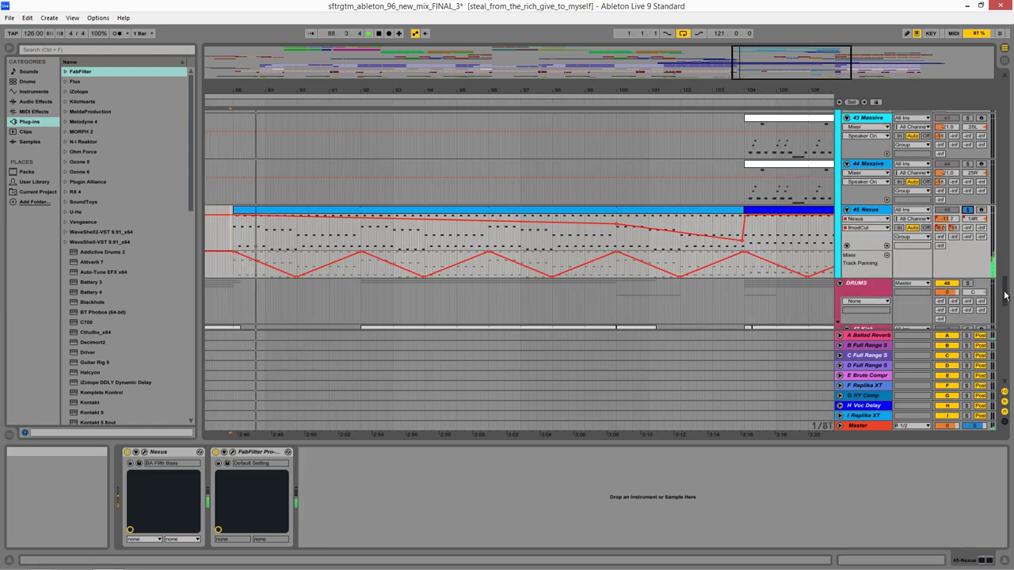
{"action": "left_click_drag", "start_coordinate": [1004, 296], "coordinate": [1002, 226]}
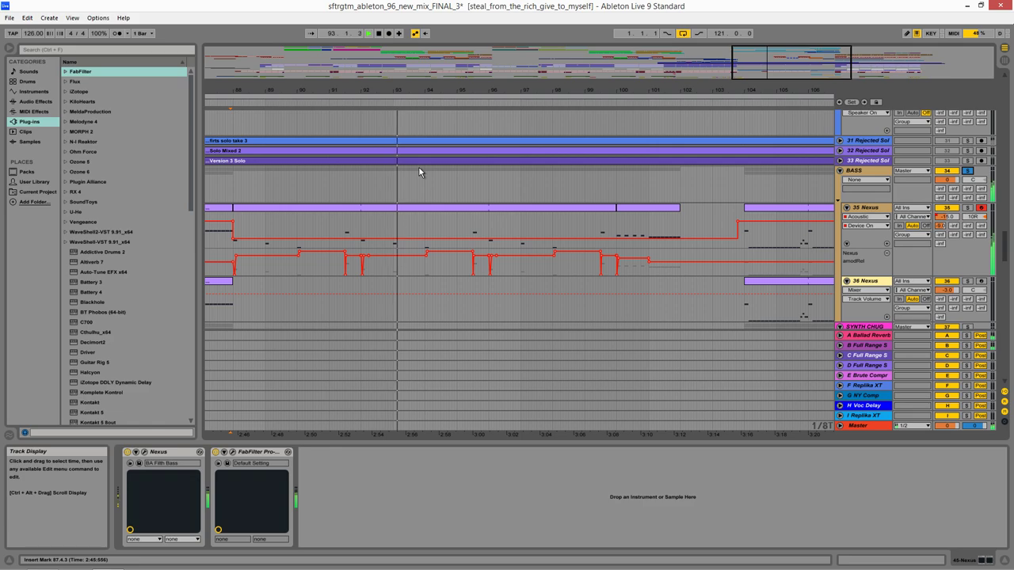
Add the LEAD VOC group to the solo, follow the lead and backing vocal clips through bar 104, and stop playback.
{"action": "scroll", "coordinate": [419, 171], "scroll_direction": "up", "scroll_amount": 10}
{"action": "scroll", "coordinate": [709, 307], "scroll_direction": "up", "scroll_amount": 12}
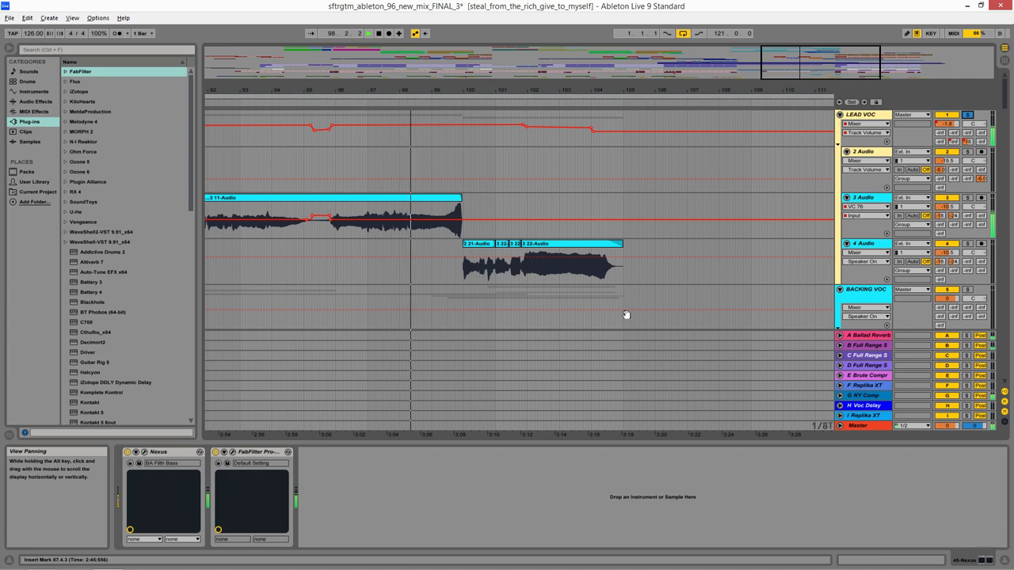
{"action": "scroll", "coordinate": [521, 265], "scroll_direction": "down", "scroll_amount": 5}
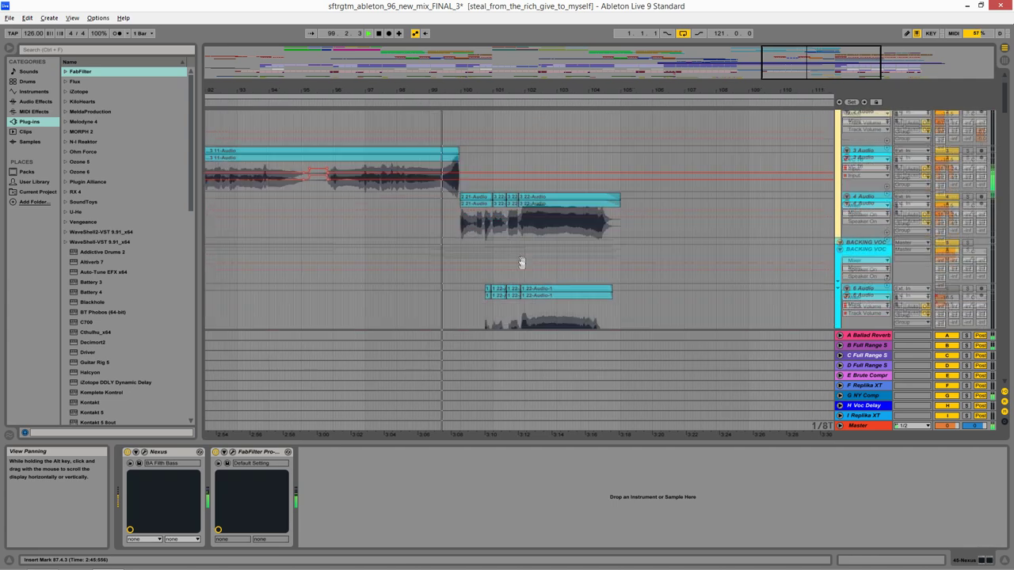
{"action": "scroll", "coordinate": [499, 261], "scroll_direction": "up", "scroll_amount": 2}
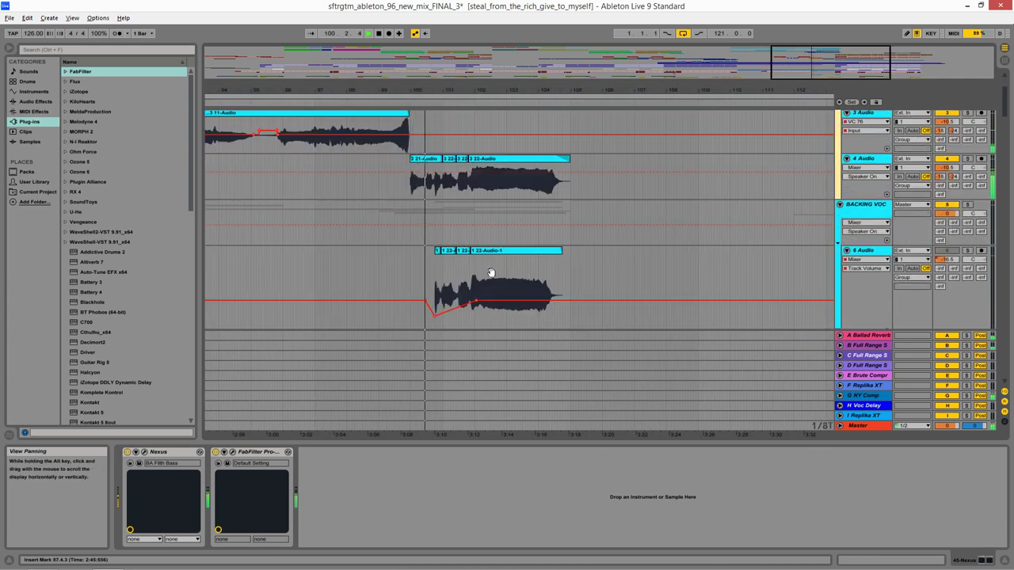
{"action": "scroll", "coordinate": [470, 174], "scroll_direction": "down", "scroll_amount": 3}
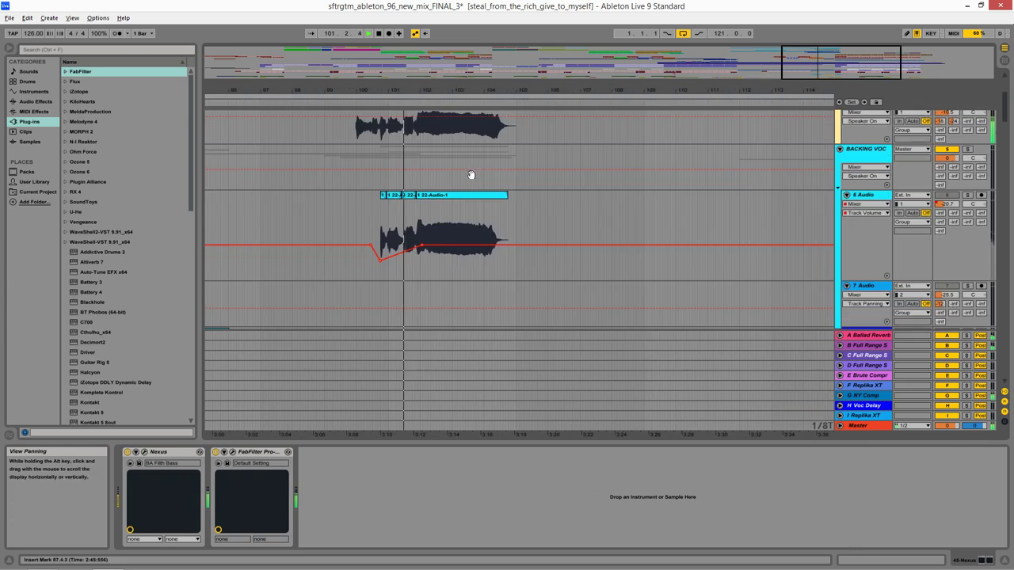
{"action": "left_click_drag", "start_coordinate": [469, 191], "coordinate": [432, 206]}
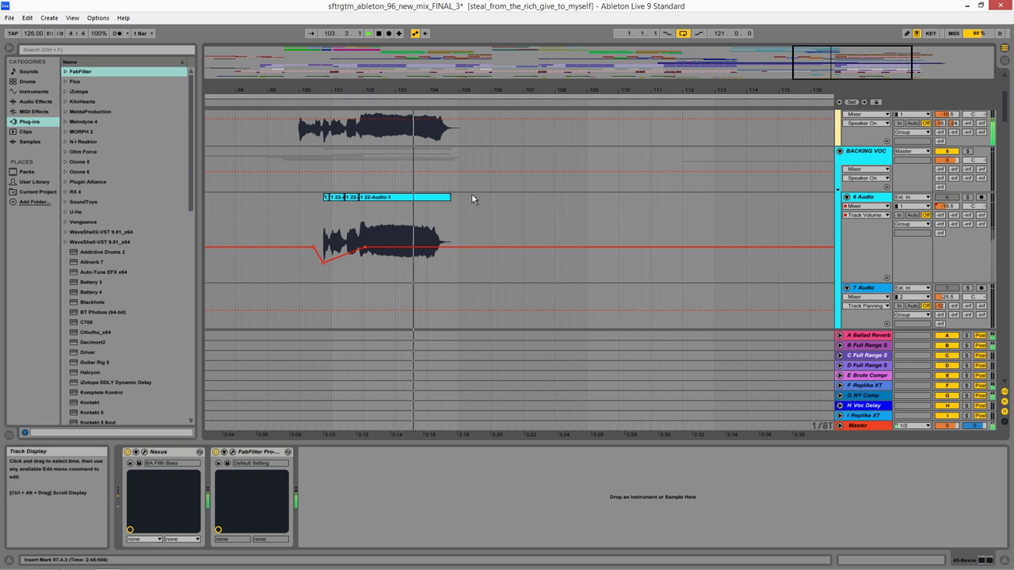
{"action": "key", "text": "space"}
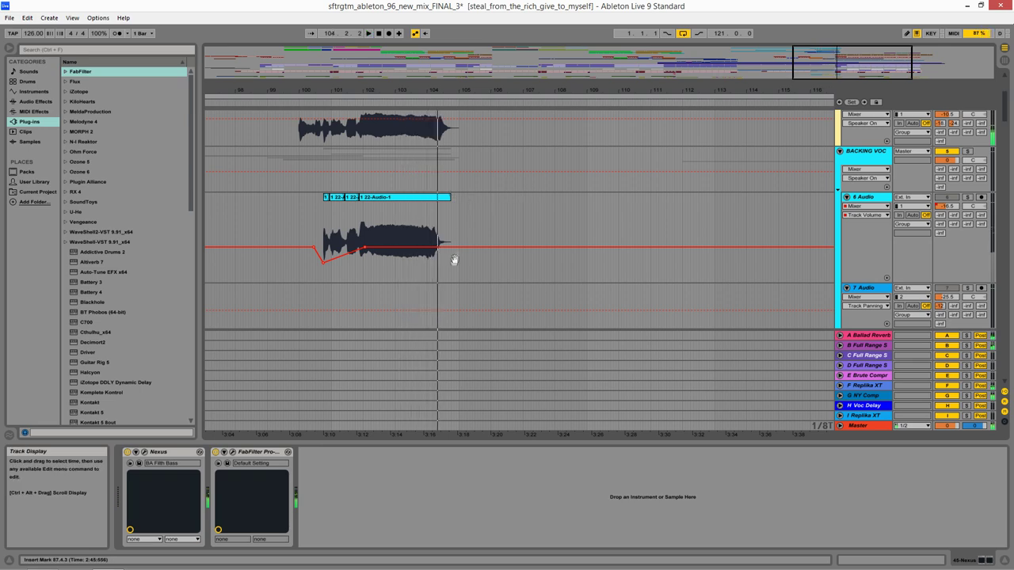
Play 4 Audio soloed from 99.4.3 at the start of its 21-Audio clip, then stop and unsolo it.
{"action": "left_click_drag", "start_coordinate": [438, 243], "coordinate": [529, 363]}
{"action": "left_click", "coordinate": [387, 248]}
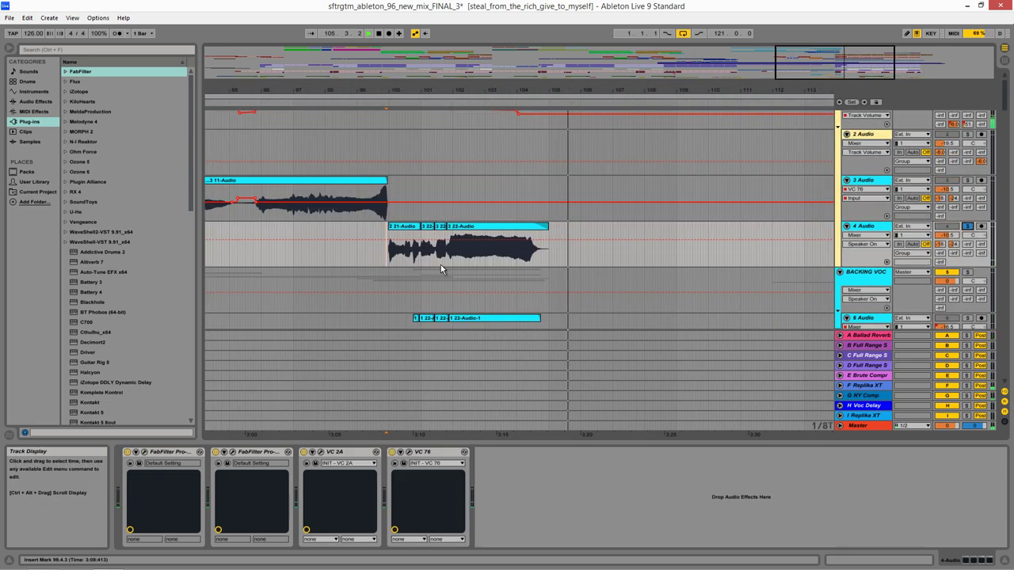
{"action": "key", "text": "space"}
{"action": "left_click_drag", "start_coordinate": [545, 310], "coordinate": [534, 271]}
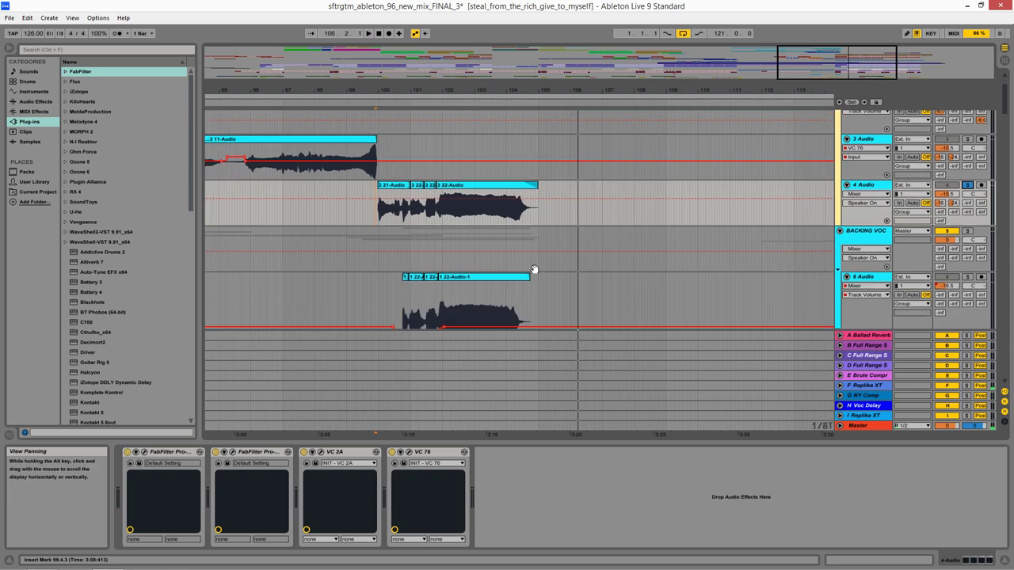
{"action": "left_click", "coordinate": [967, 185]}
{"action": "left_click_drag", "start_coordinate": [636, 243], "coordinate": [595, 243]}
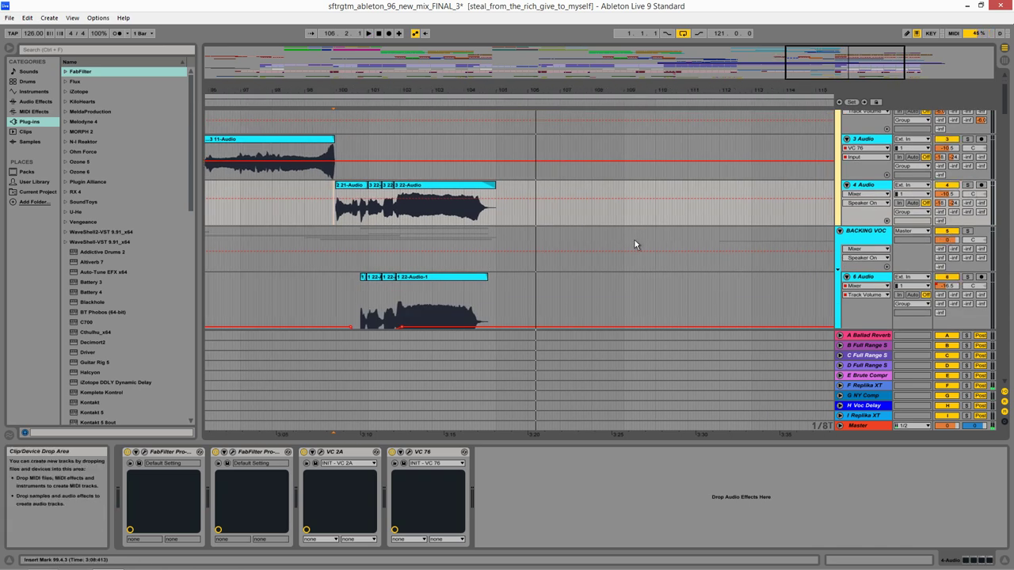
Audition the backing vocals around bar 101, soloing the BACKING VOC group, 6 Audio and 9 Audio, with playback restarted from 100.4.1.
{"action": "left_click_drag", "start_coordinate": [563, 312], "coordinate": [311, 224]}
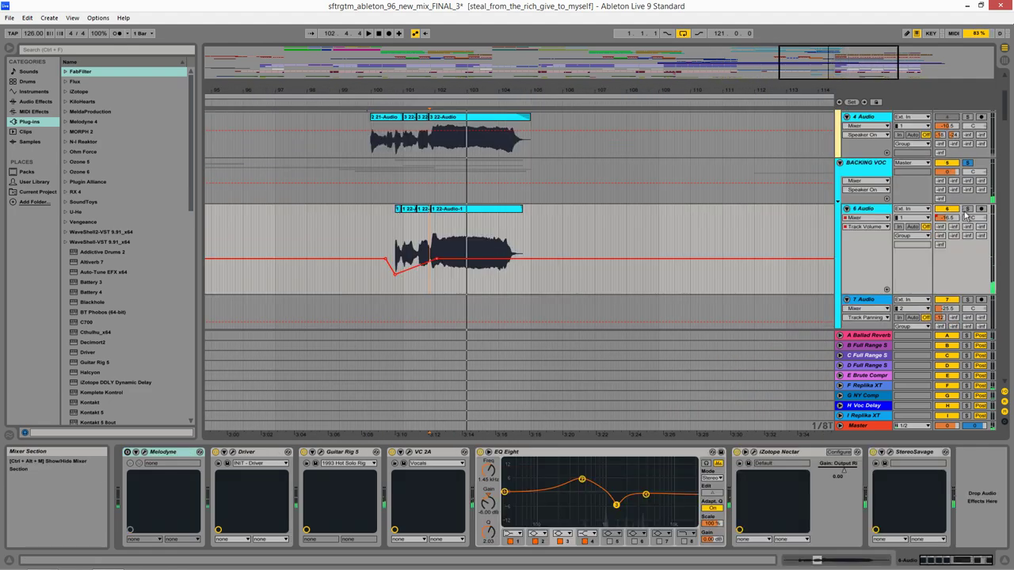
{"action": "left_click", "coordinate": [966, 211]}
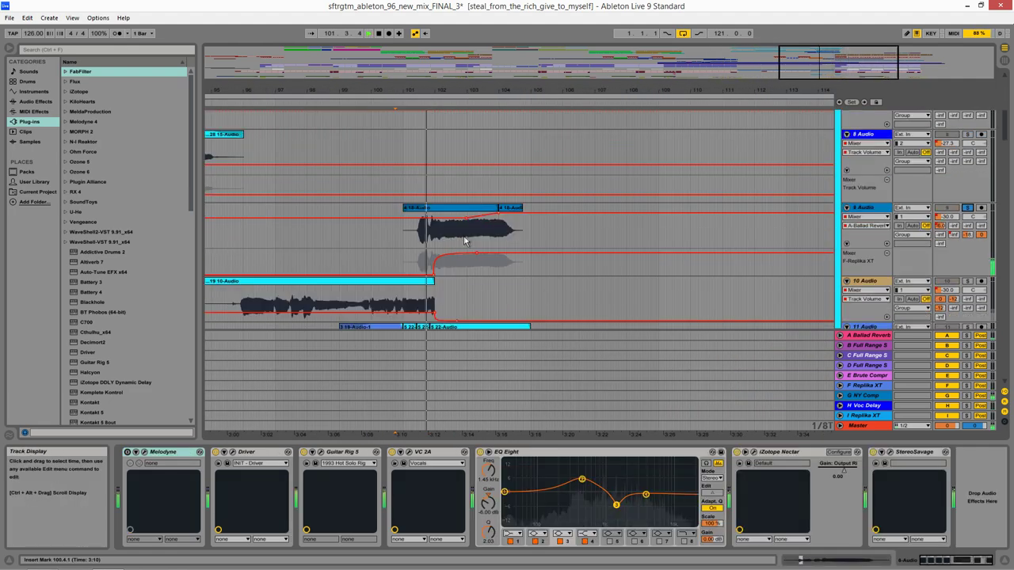
{"action": "left_click_drag", "start_coordinate": [637, 146], "coordinate": [606, 258]}
{"action": "left_click_drag", "start_coordinate": [692, 199], "coordinate": [679, 280]}
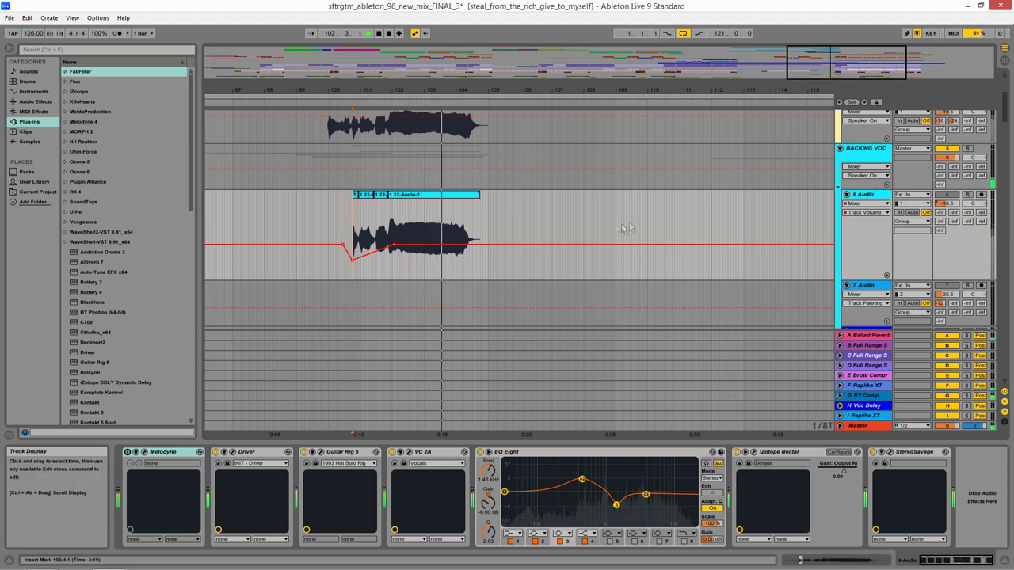
{"action": "key", "text": "space"}
Place the insert marker at 101.3.3 on LEAD VOC and play the long final note with the BACKING VOC group soloed.
{"action": "scroll", "coordinate": [466, 240], "scroll_direction": "down", "scroll_amount": 5}
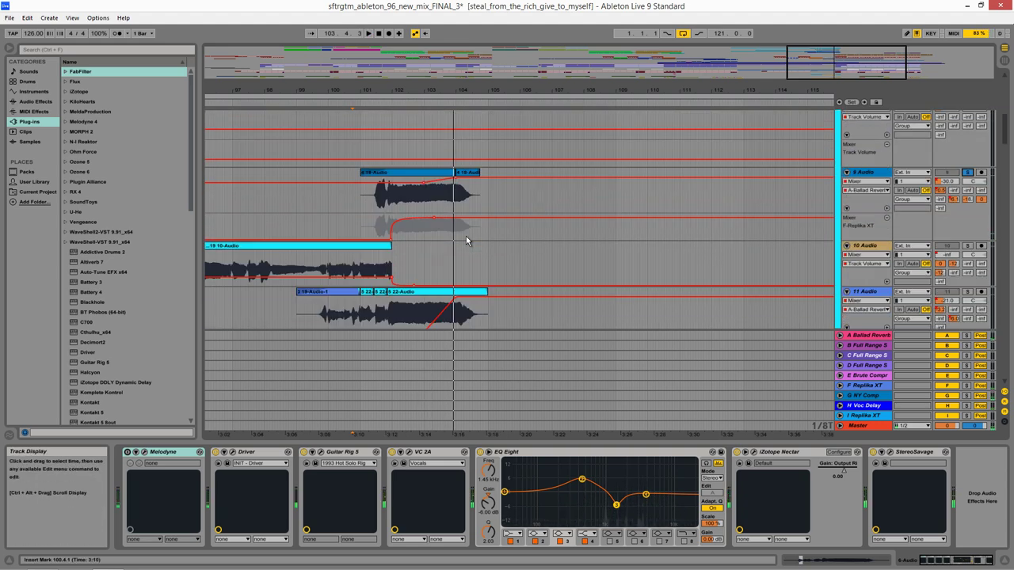
{"action": "scroll", "coordinate": [466, 240], "scroll_direction": "up", "scroll_amount": 3}
{"action": "scroll", "coordinate": [465, 241], "scroll_direction": "up", "scroll_amount": 4}
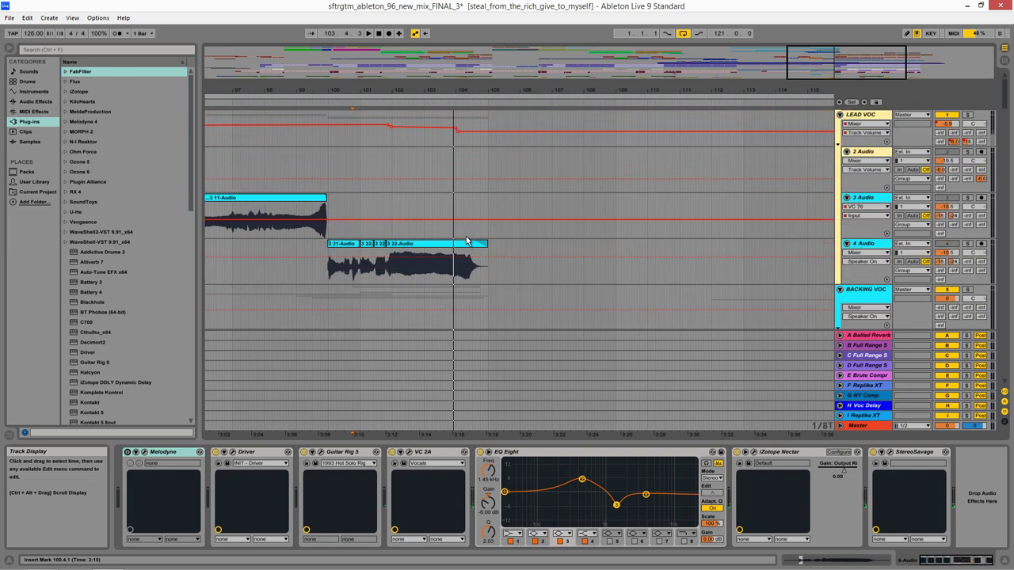
{"action": "left_click", "coordinate": [381, 138]}
{"action": "key", "text": "space"}
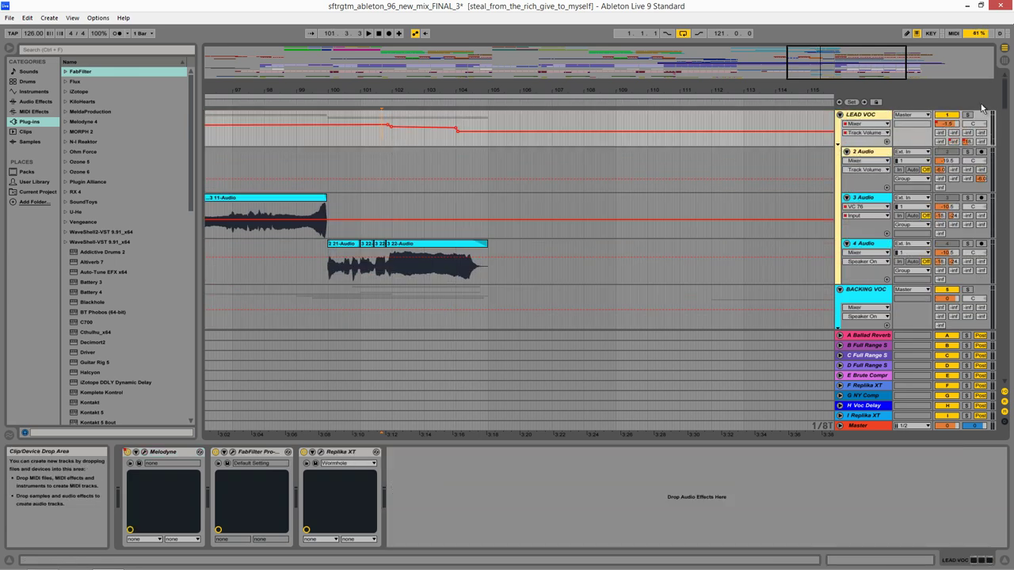
{"action": "scroll", "coordinate": [527, 238], "scroll_direction": "down", "scroll_amount": 3}
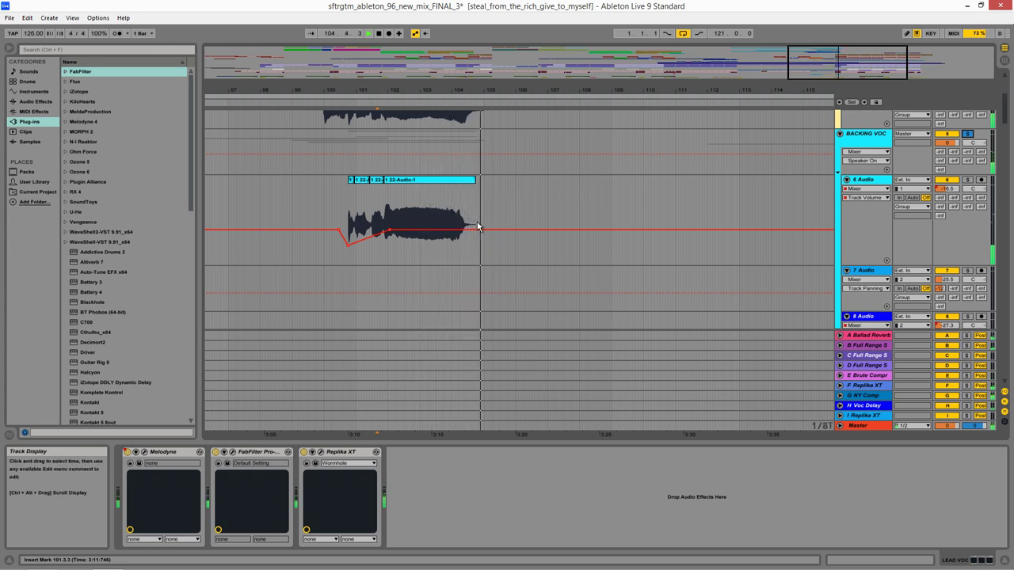
{"action": "scroll", "coordinate": [475, 223], "scroll_direction": "up", "scroll_amount": 6}
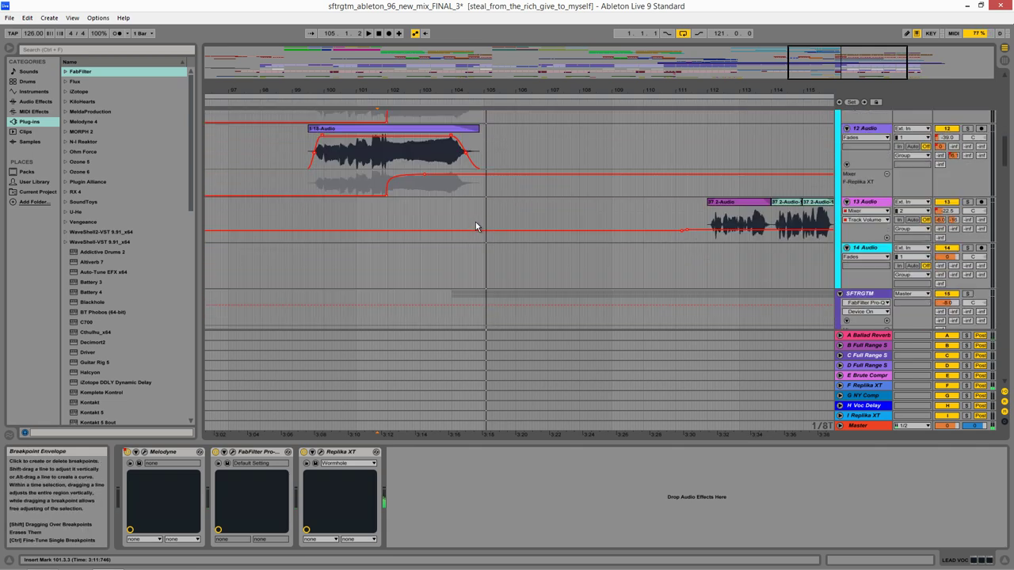
Play 4 Audio from 100.1.1, and solo it from 101.4.2 to hear the long held note.
{"action": "left_click", "coordinate": [381, 275]}
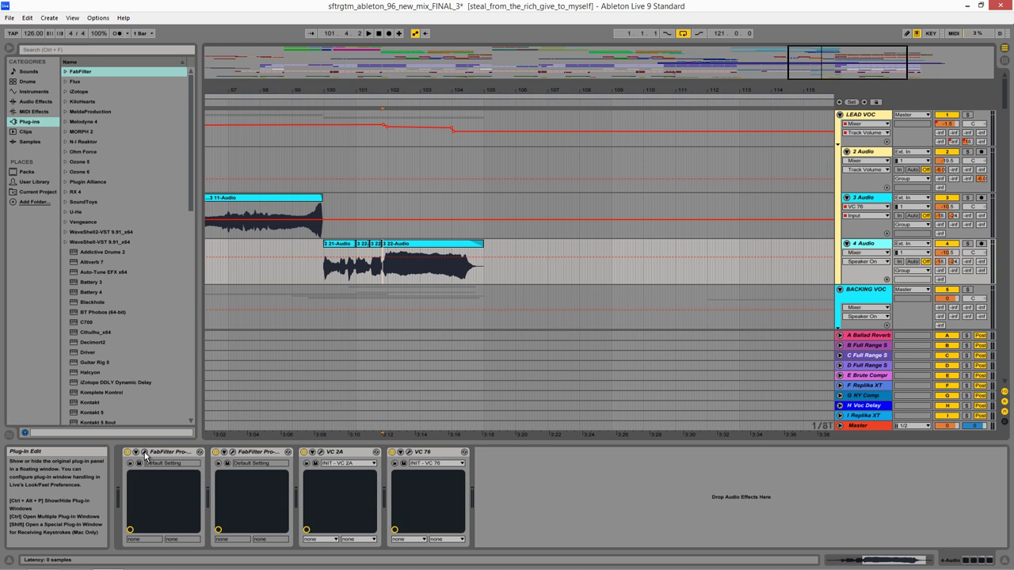
{"action": "left_click", "coordinate": [324, 273]}
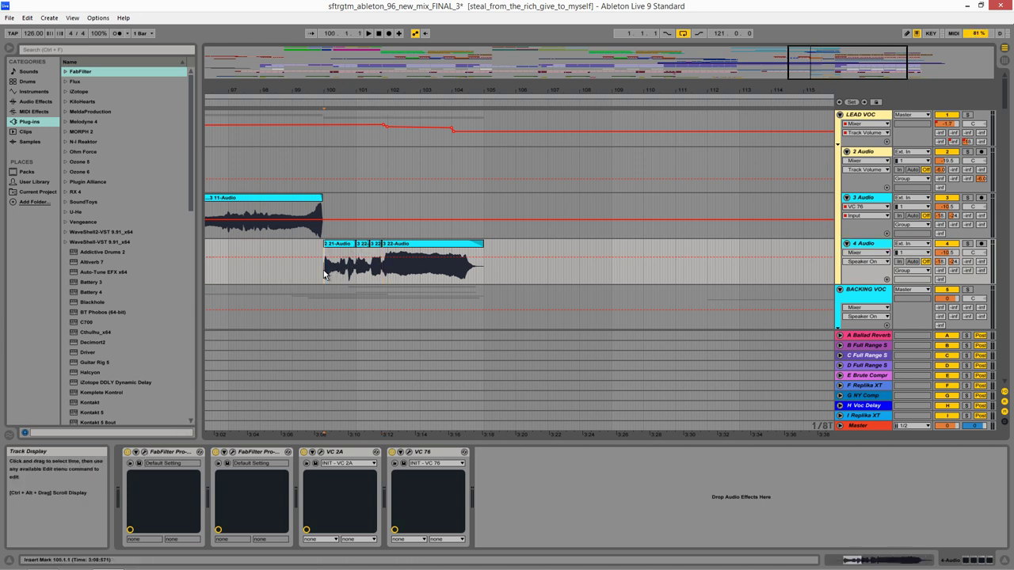
{"action": "scroll", "coordinate": [324, 274], "scroll_direction": "up", "scroll_amount": 3}
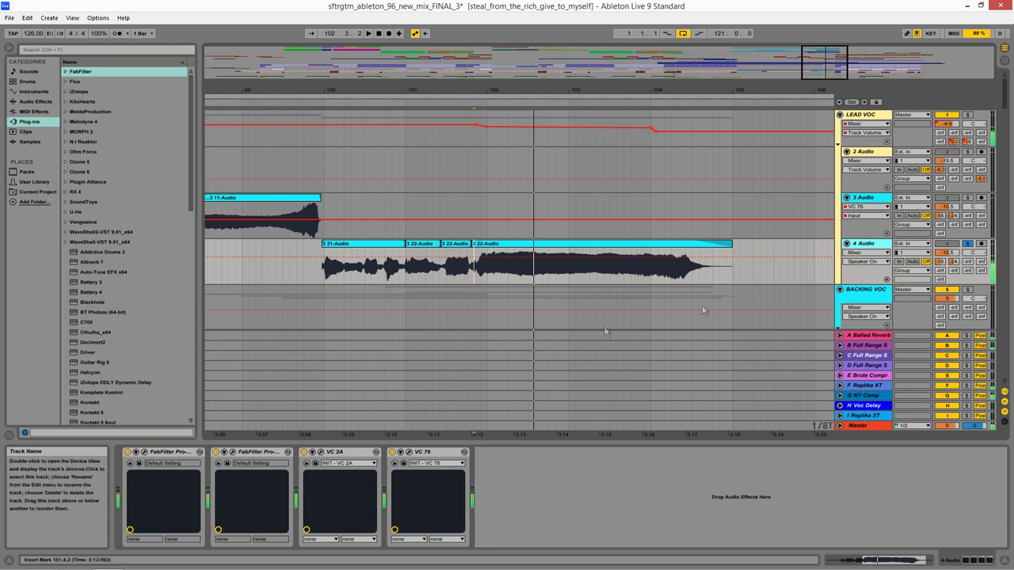
Open Melodyne on the LEAD VOC group, examine the pitch of the notes around bars 101 to 105, and close it.
{"action": "left_click", "coordinate": [868, 115]}
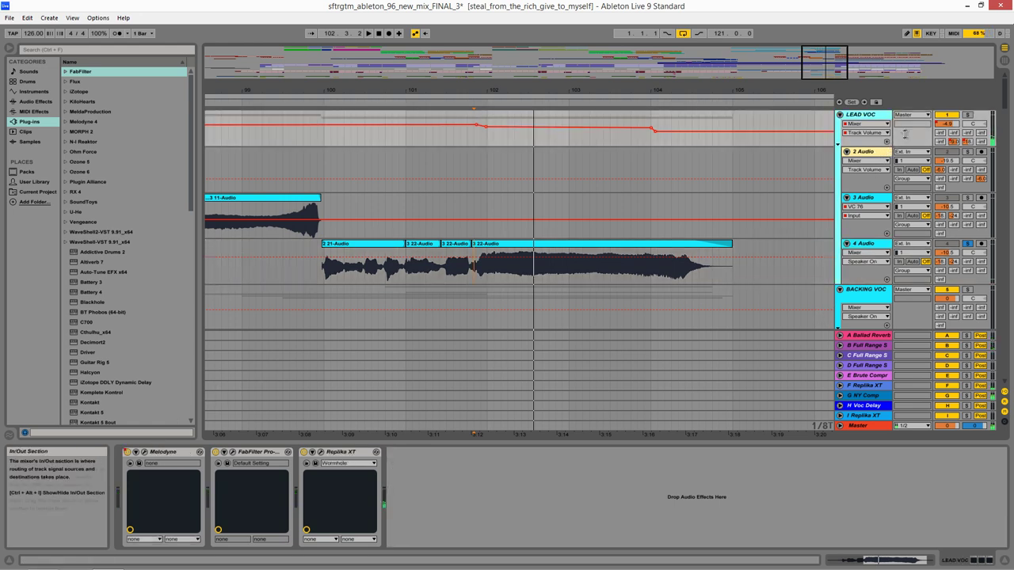
{"action": "left_click", "coordinate": [145, 452]}
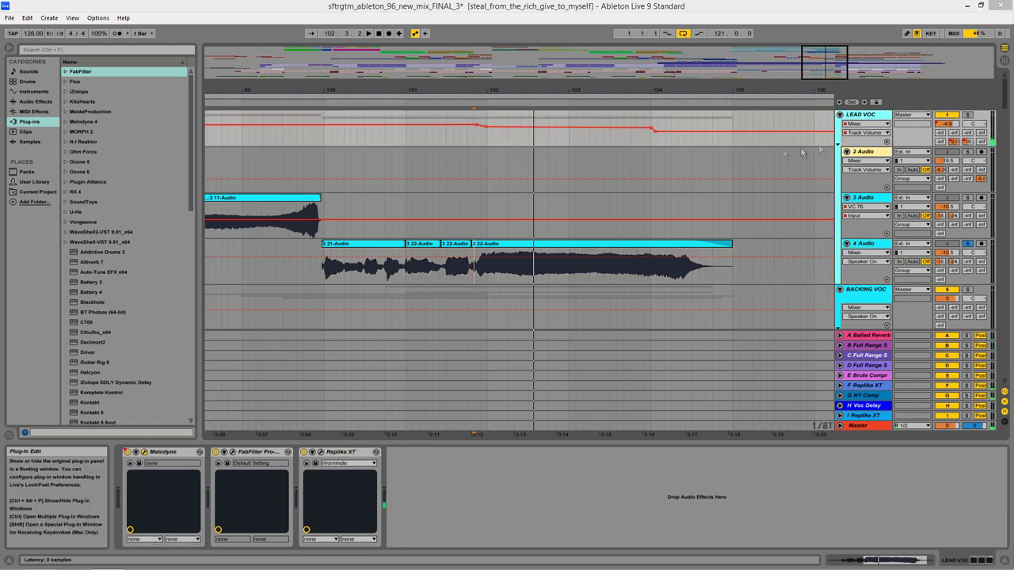
{"action": "key", "text": "ctrl+alt+p"}
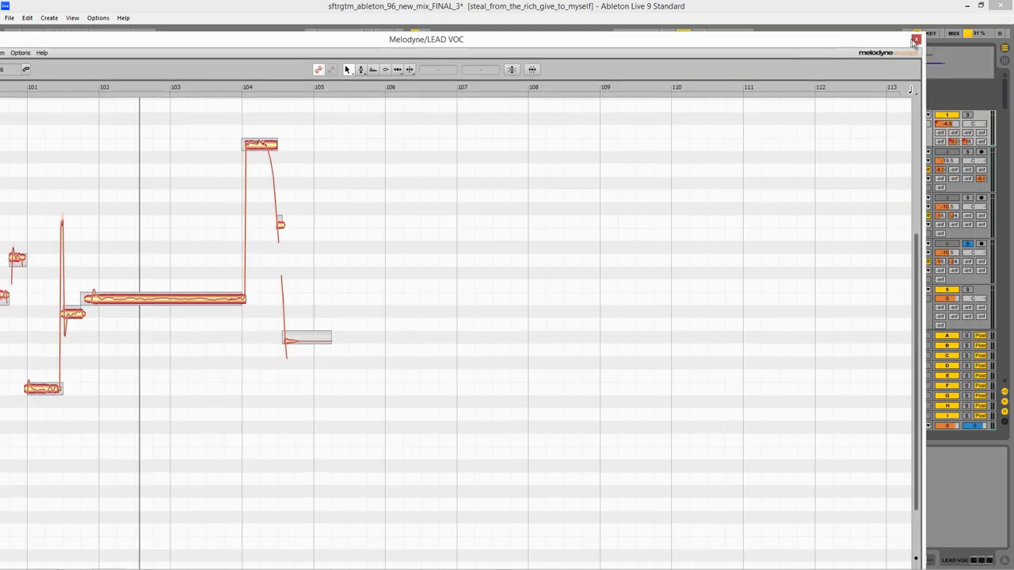
{"action": "left_click", "coordinate": [911, 40]}
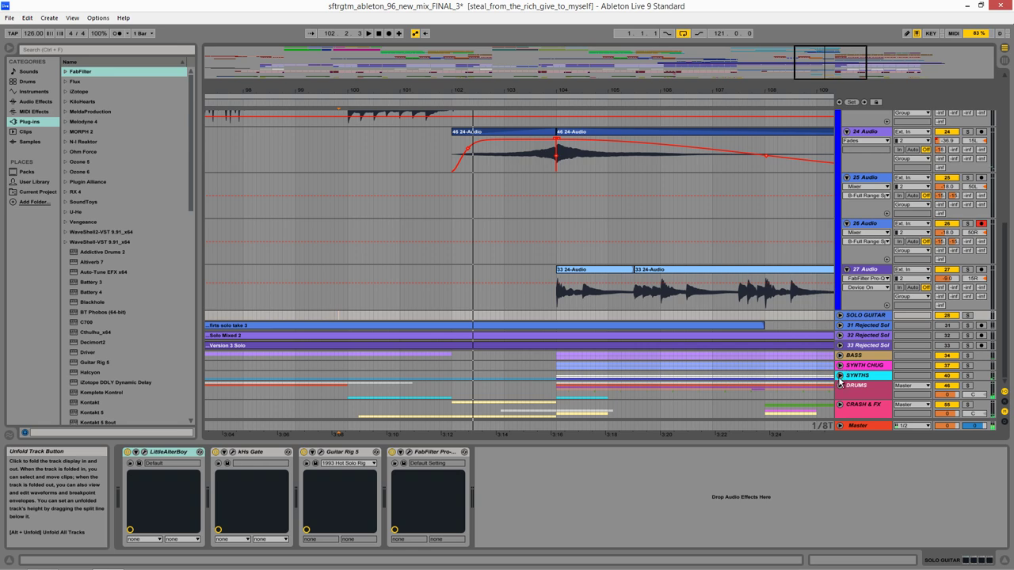
Unfold the DRUMS group and play 54 Addictive soloed from 99.2.2, just before its first clip.
{"action": "left_click", "coordinate": [840, 385]}
{"action": "scroll", "coordinate": [600, 343], "scroll_direction": "down", "scroll_amount": 10}
{"action": "left_click", "coordinate": [301, 389]}
{"action": "scroll", "coordinate": [301, 389], "scroll_direction": "up", "scroll_amount": 3}
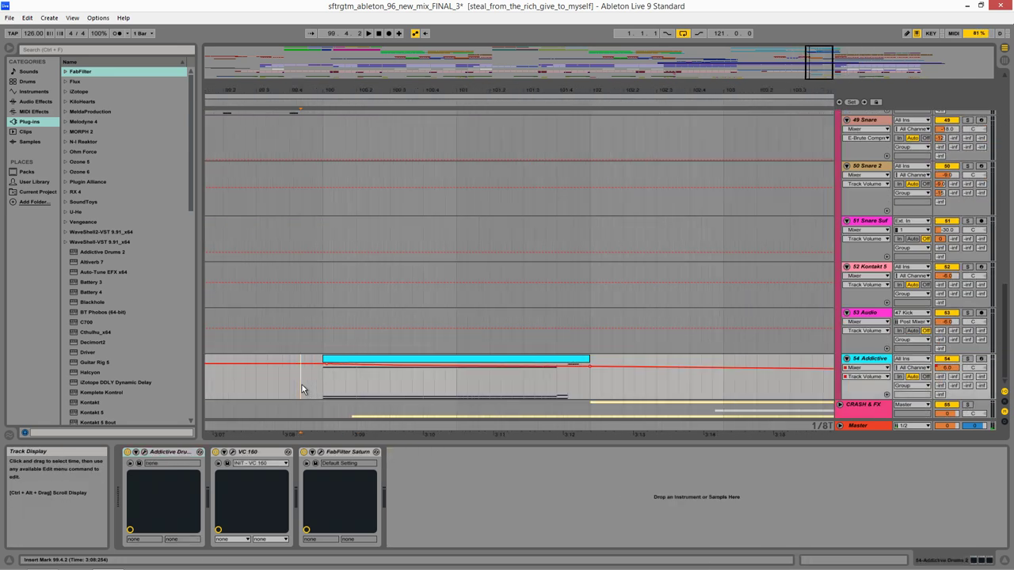
{"action": "left_click_drag", "start_coordinate": [301, 386], "coordinate": [338, 374]}
{"action": "scroll", "coordinate": [338, 374], "scroll_direction": "down", "scroll_amount": 5}
{"action": "left_click", "coordinate": [327, 374]}
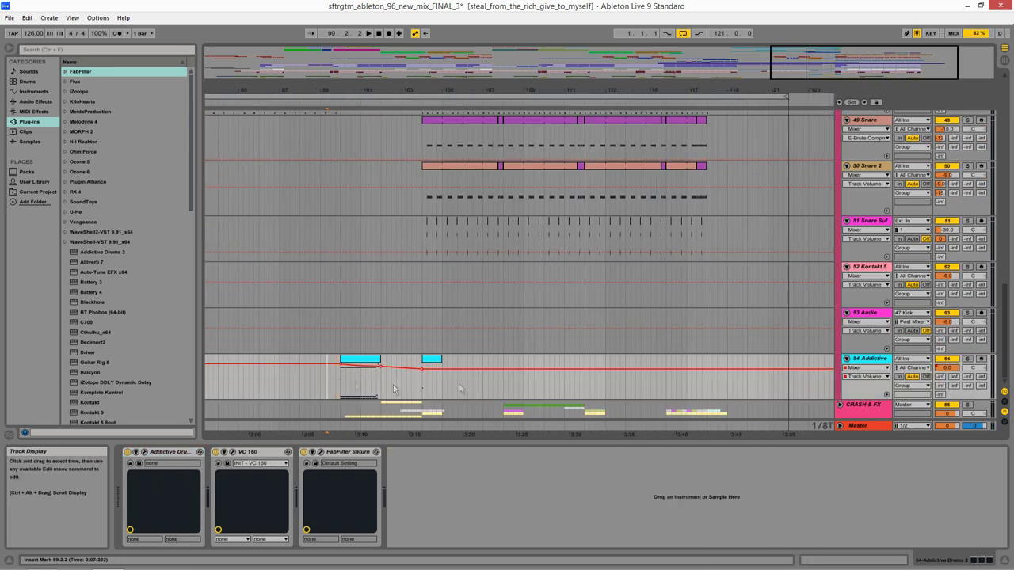
{"action": "key", "text": "space"}
{"action": "left_click", "coordinate": [969, 360]}
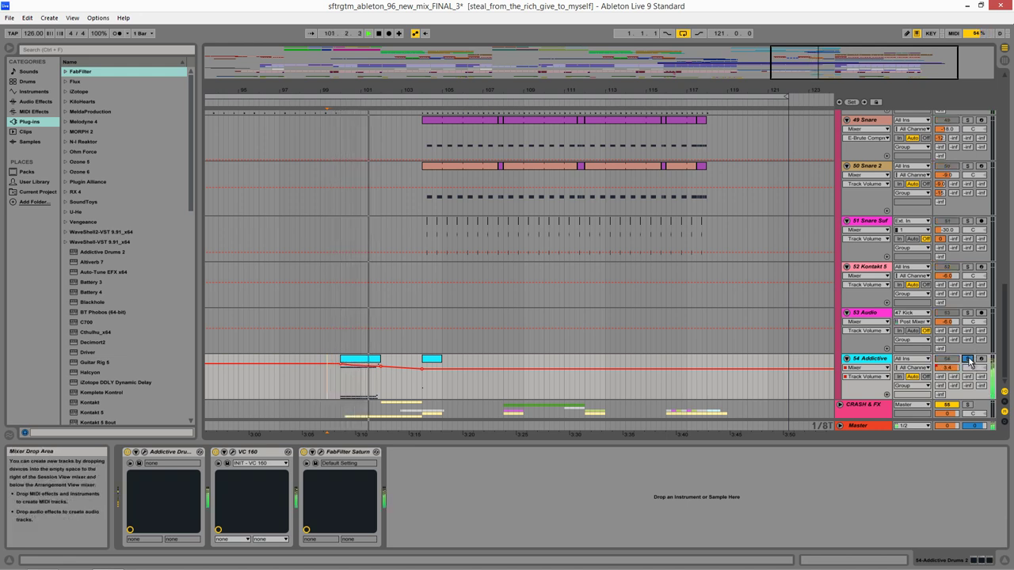
Open the Addictive Drums 2 plug-in on 54 Addictive, show its kit page and audition the snare.
{"action": "left_click", "coordinate": [143, 454]}
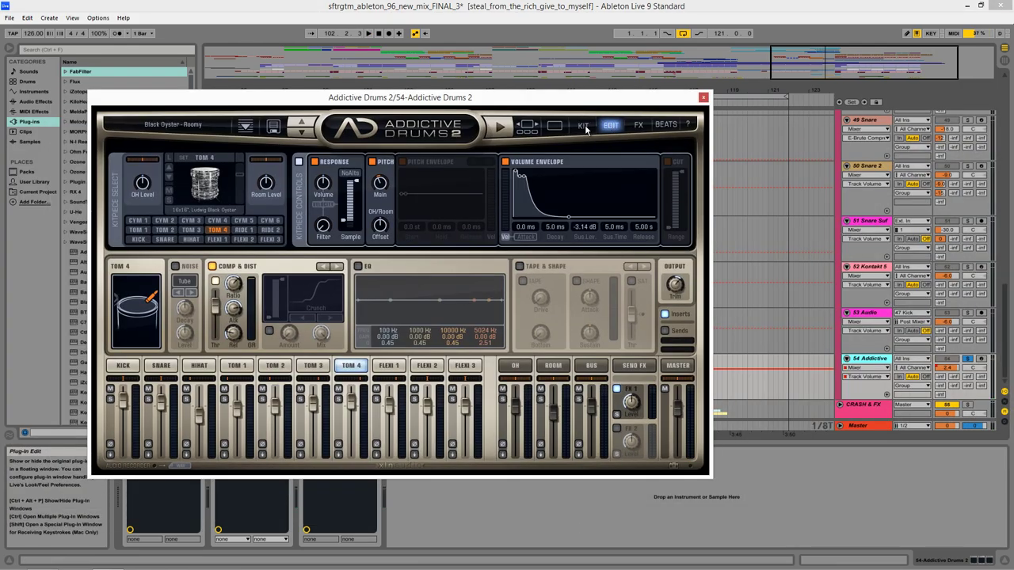
{"action": "left_click", "coordinate": [584, 127]}
{"action": "left_click", "coordinate": [253, 323]}
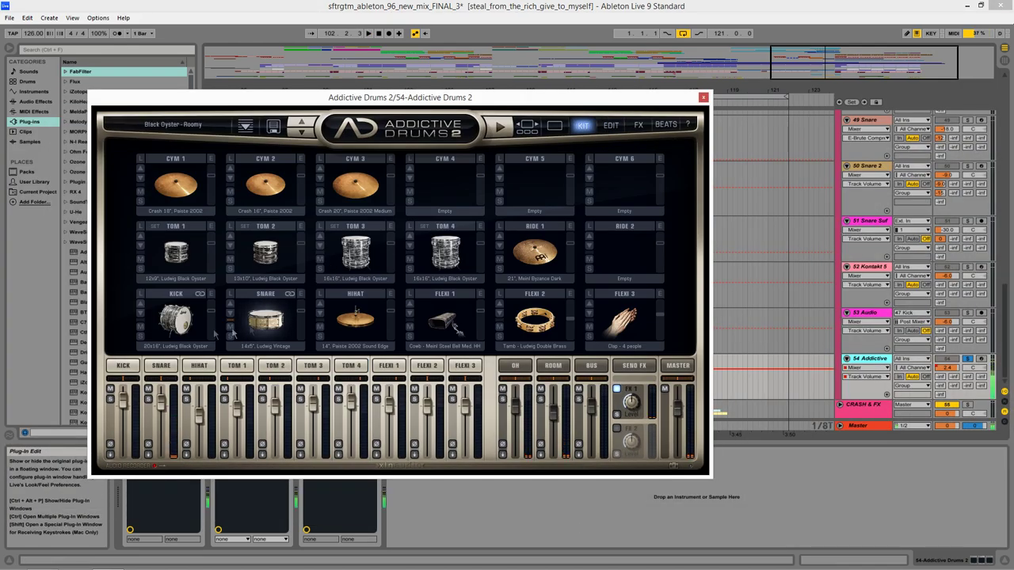
Audition the kick on the Addictive Drums 2 kit page, and close the plug-in.
{"action": "left_click", "coordinate": [171, 324]}
{"action": "left_click_drag", "start_coordinate": [810, 63], "coordinate": [809, 49]}
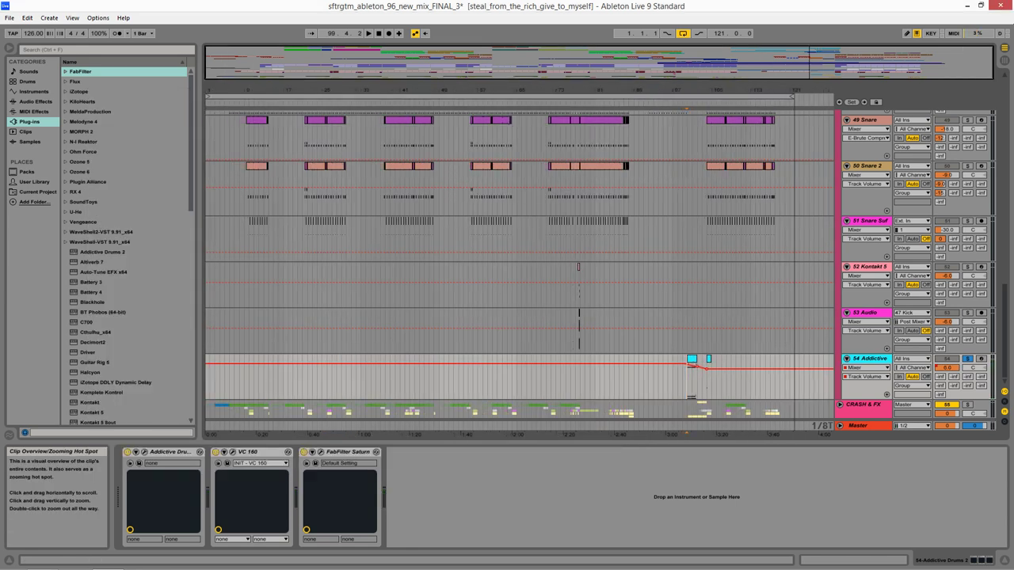
Place the insert mark at 99.4.1 on 54 Addictive, just before its first clip, and take the track out of solo.
{"action": "left_click_drag", "start_coordinate": [208, 380], "coordinate": [687, 390]}
{"action": "left_click", "coordinate": [740, 389]}
{"action": "left_click", "coordinate": [685, 383]}
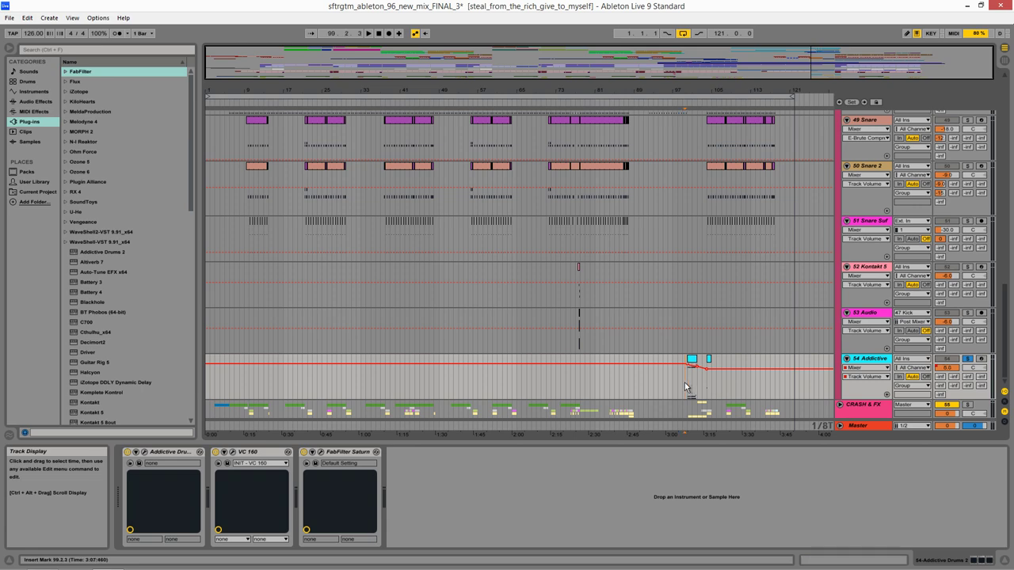
{"action": "key", "text": "plus"}
{"action": "key", "text": "plus"}
{"action": "key", "text": "plus"}
{"action": "left_click_drag", "start_coordinate": [682, 385], "coordinate": [478, 385]}
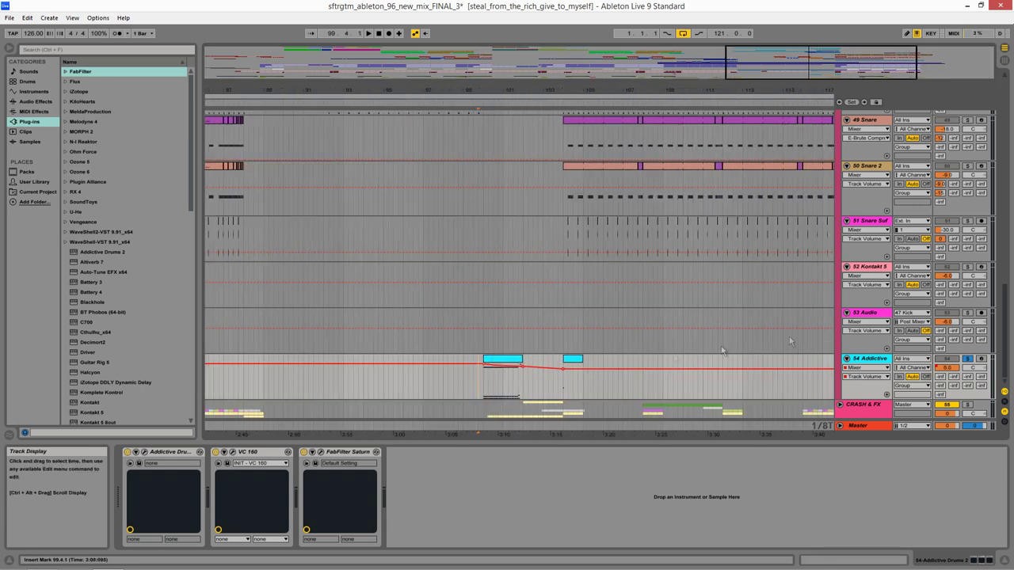
{"action": "left_click", "coordinate": [969, 361]}
Play 49 Snare and 50 Snare 2 soloed around bar 71, and play the full mix from 71.1.3.
{"action": "left_click_drag", "start_coordinate": [422, 290], "coordinate": [722, 290]}
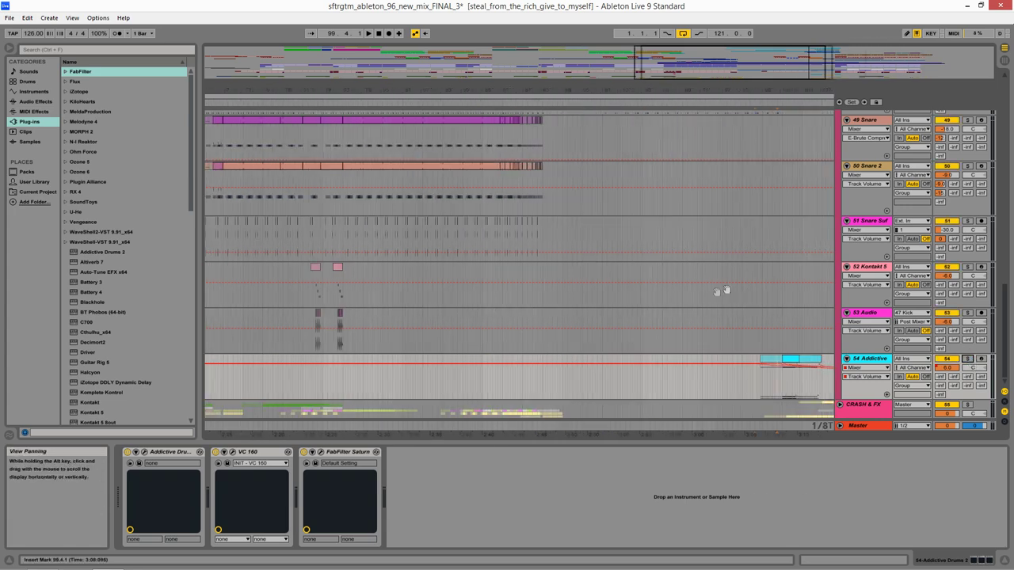
{"action": "left_click_drag", "start_coordinate": [361, 285], "coordinate": [546, 283]}
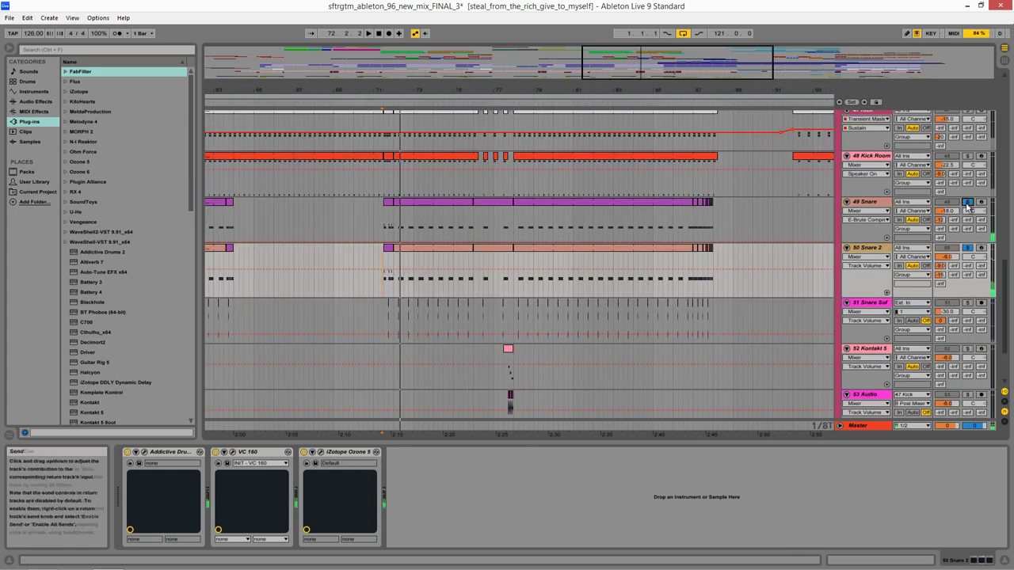
{"action": "scroll", "coordinate": [974, 170], "scroll_direction": "down", "scroll_amount": 3}
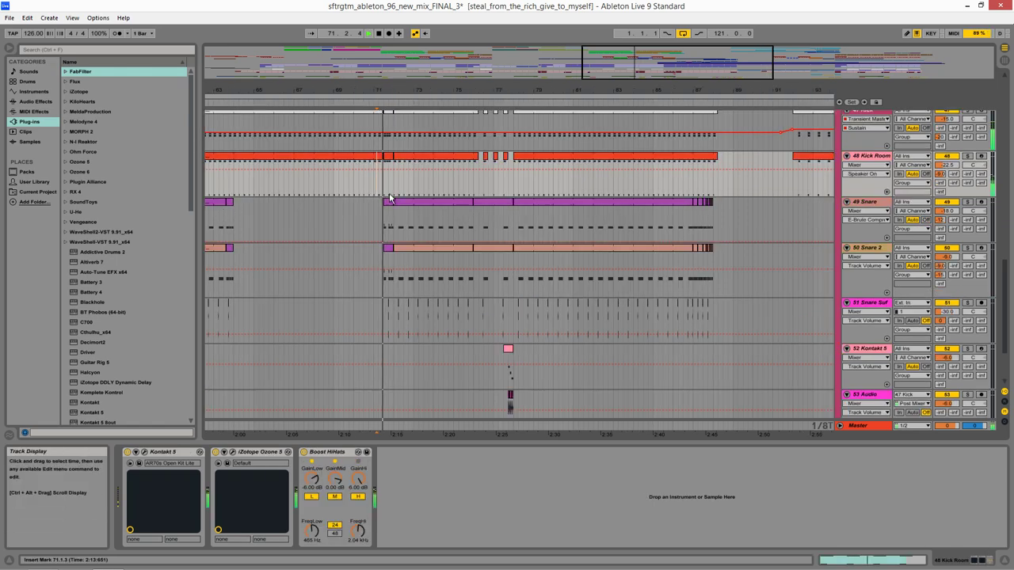
{"action": "key", "text": "space"}
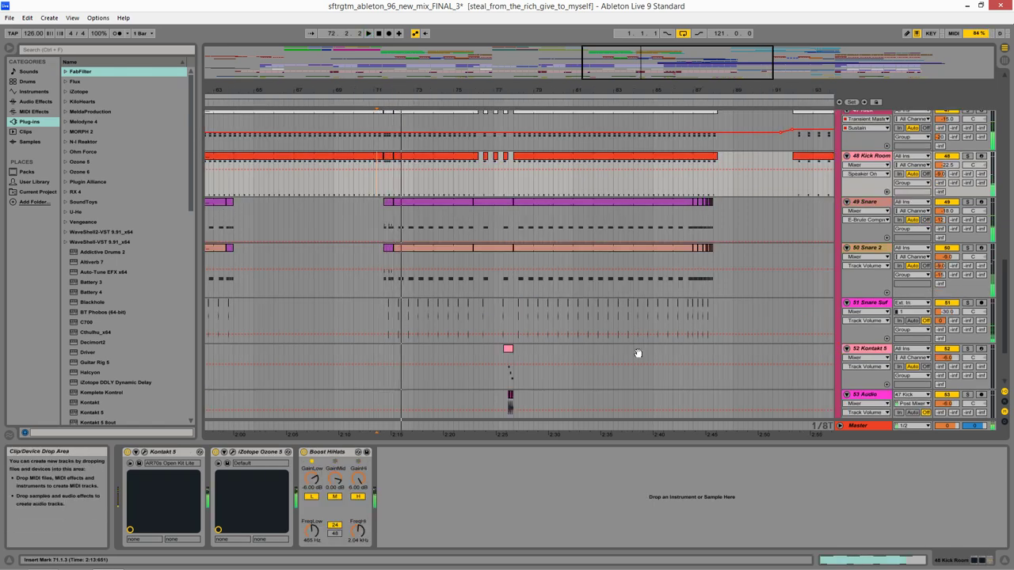
Play the full mix from 99.4.3, just before the first clip on 54 Addictive, and solo that track during playback.
{"action": "left_click_drag", "start_coordinate": [638, 354], "coordinate": [261, 194]}
{"action": "left_click_drag", "start_coordinate": [599, 226], "coordinate": [386, 208]}
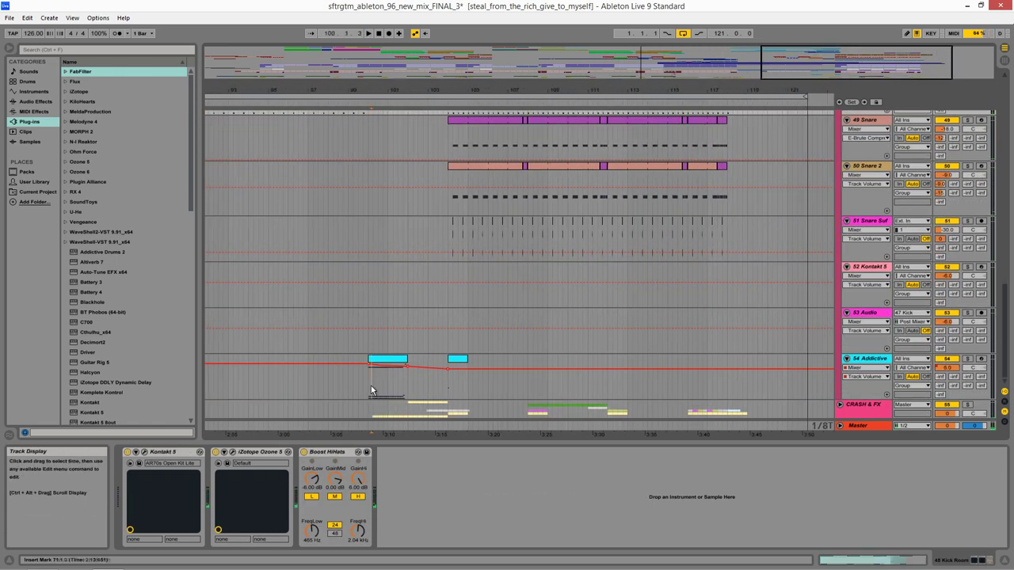
{"action": "left_click", "coordinate": [367, 388]}
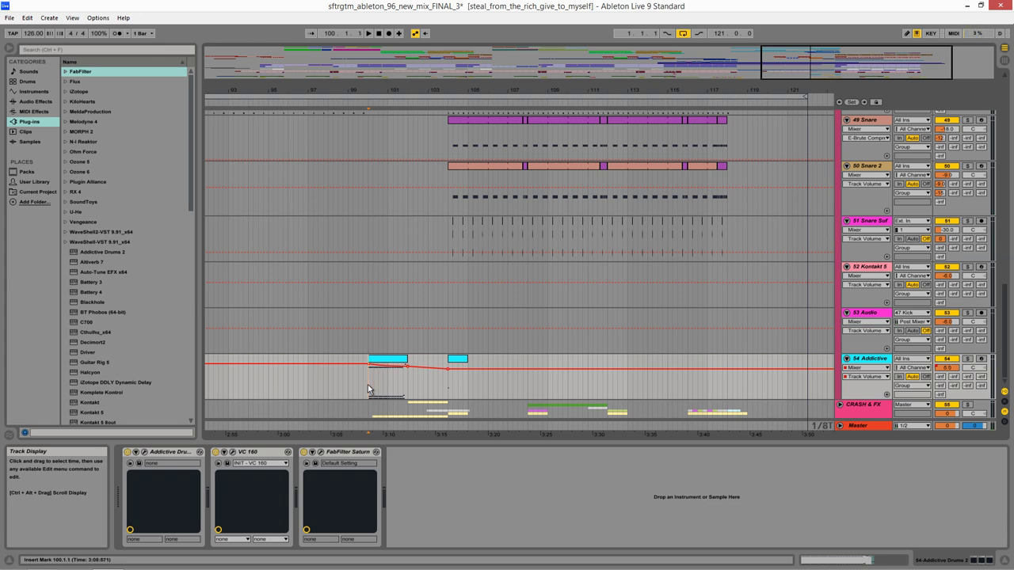
{"action": "key", "text": "plus"}
{"action": "key", "text": "plus"}
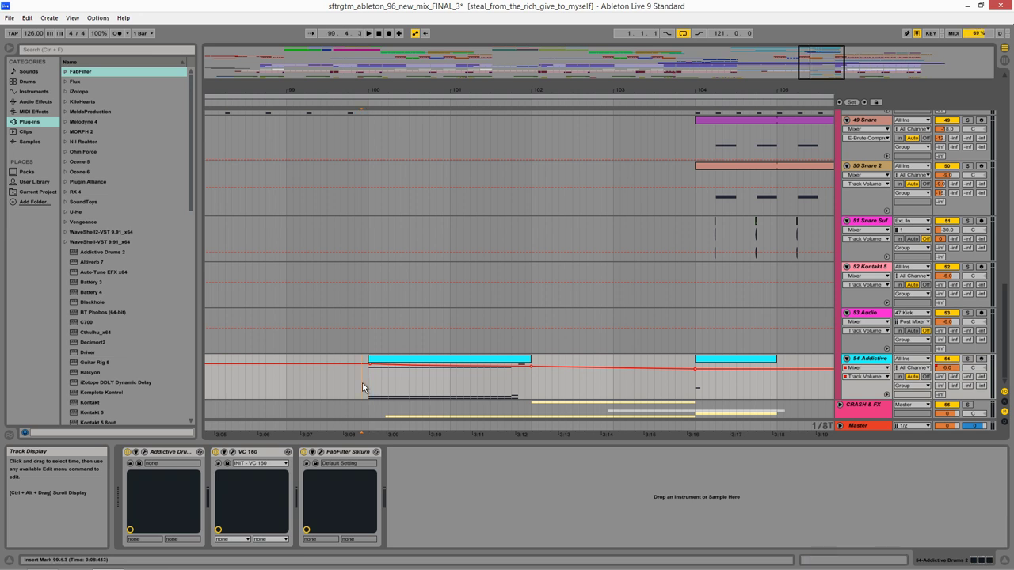
{"action": "key", "text": "space"}
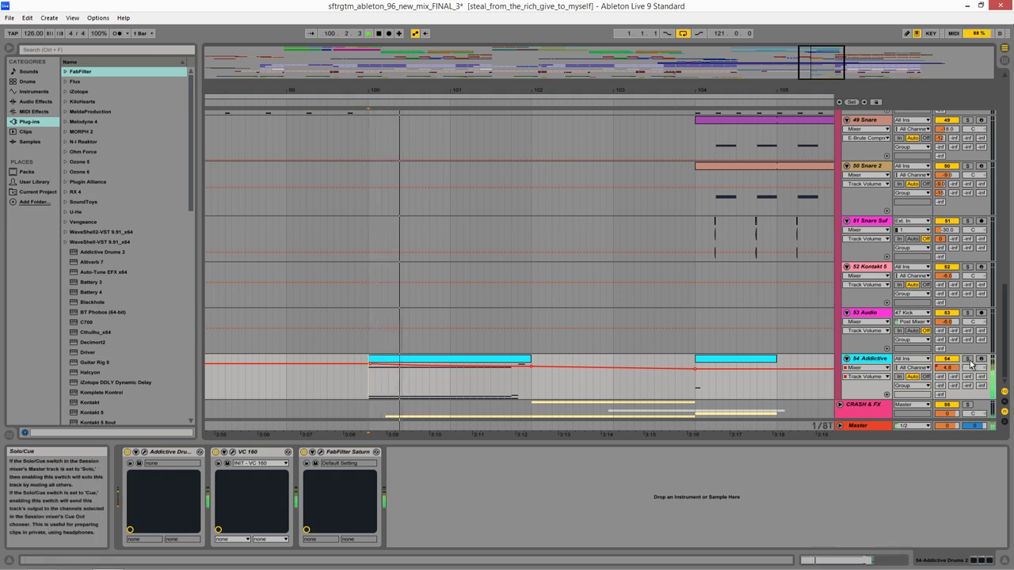
{"action": "left_click", "coordinate": [969, 359]}
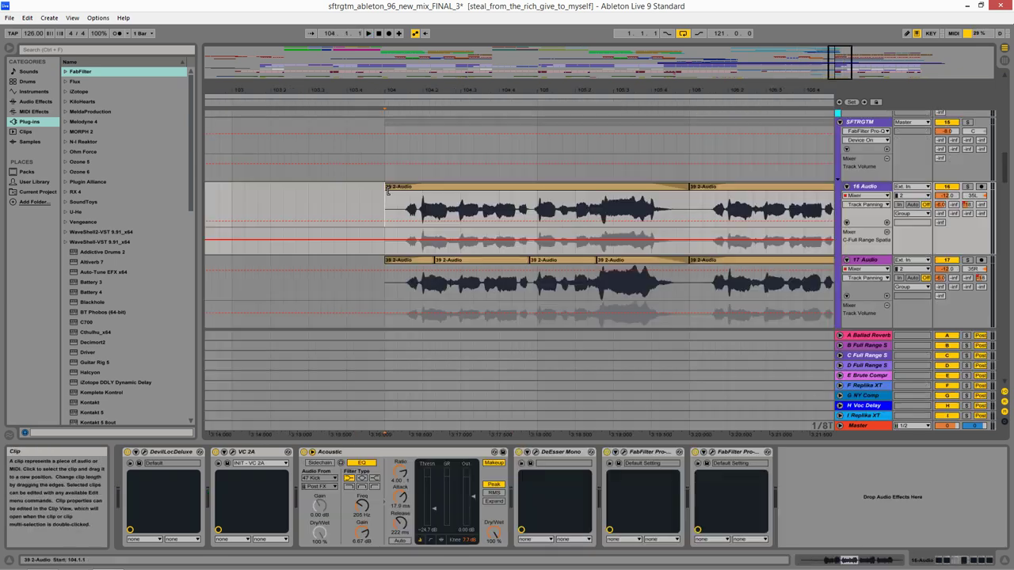
Play the SFTRGTM vocal group soloed from 103.4.3, just before the bar 104 clips on 16 Audio and 17 Audio.
{"action": "scroll", "coordinate": [375, 208], "scroll_direction": "down", "scroll_amount": 4}
{"action": "left_click_drag", "start_coordinate": [445, 224], "coordinate": [281, 218]}
{"action": "left_click", "coordinate": [967, 115]}
{"action": "key", "text": "space"}
{"action": "left_click_drag", "start_coordinate": [430, 182], "coordinate": [536, 199]}
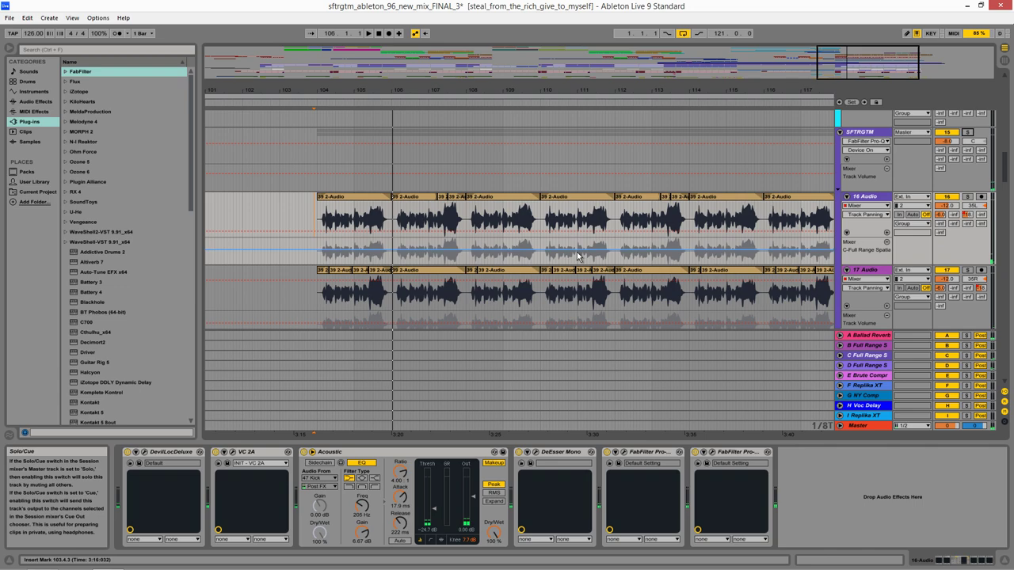
Play 45 Nexus soloed from 104.1.1 to hear its alternating track panning automation.
{"action": "scroll", "coordinate": [576, 252], "scroll_direction": "down", "scroll_amount": 6}
{"action": "scroll", "coordinate": [576, 254], "scroll_direction": "down", "scroll_amount": 8}
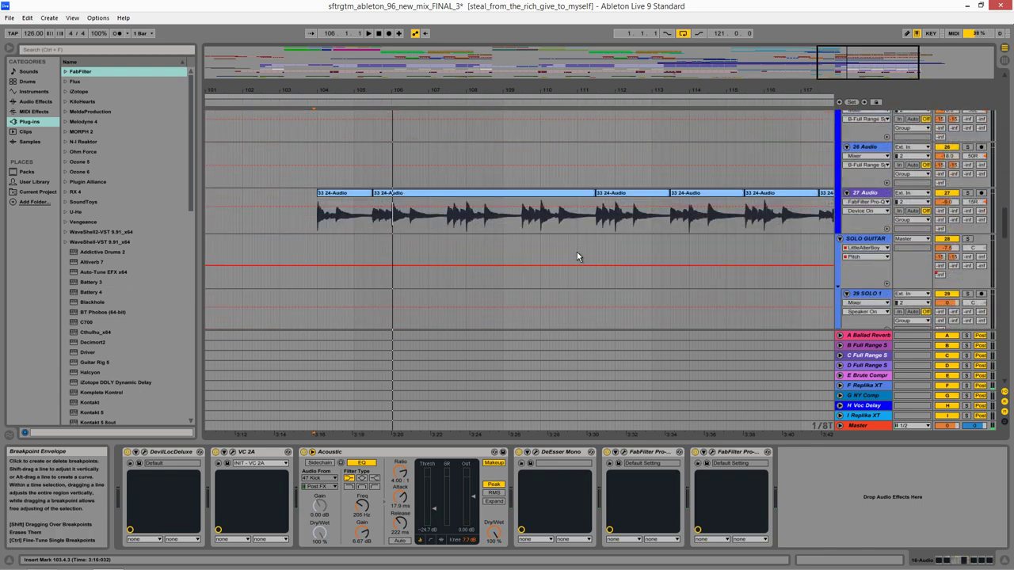
{"action": "scroll", "coordinate": [577, 252], "scroll_direction": "down", "scroll_amount": 10}
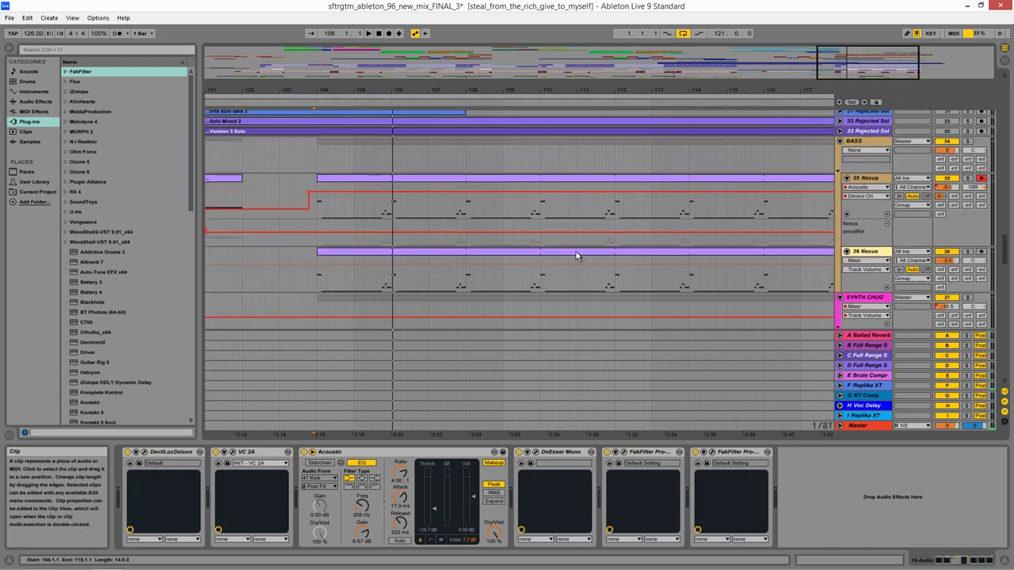
{"action": "scroll", "coordinate": [569, 242], "scroll_direction": "down", "scroll_amount": 6}
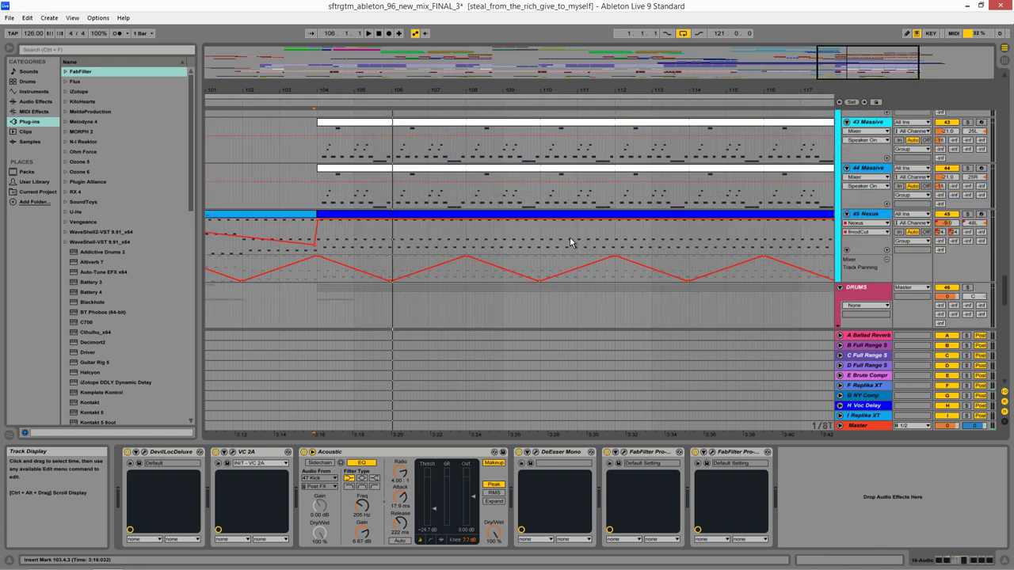
{"action": "left_click", "coordinate": [317, 259]}
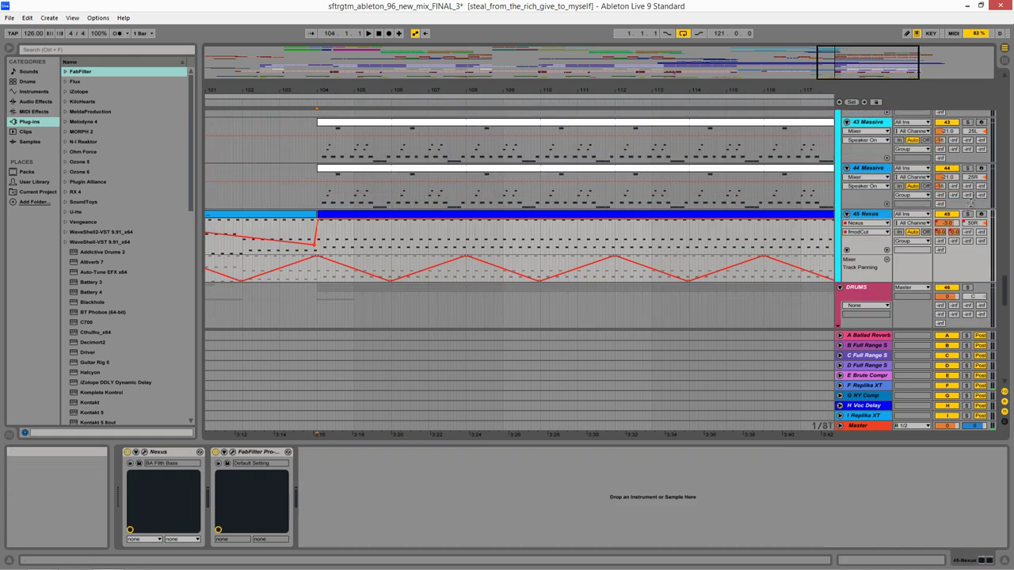
{"action": "left_click", "coordinate": [967, 215]}
{"action": "key", "text": "space"}
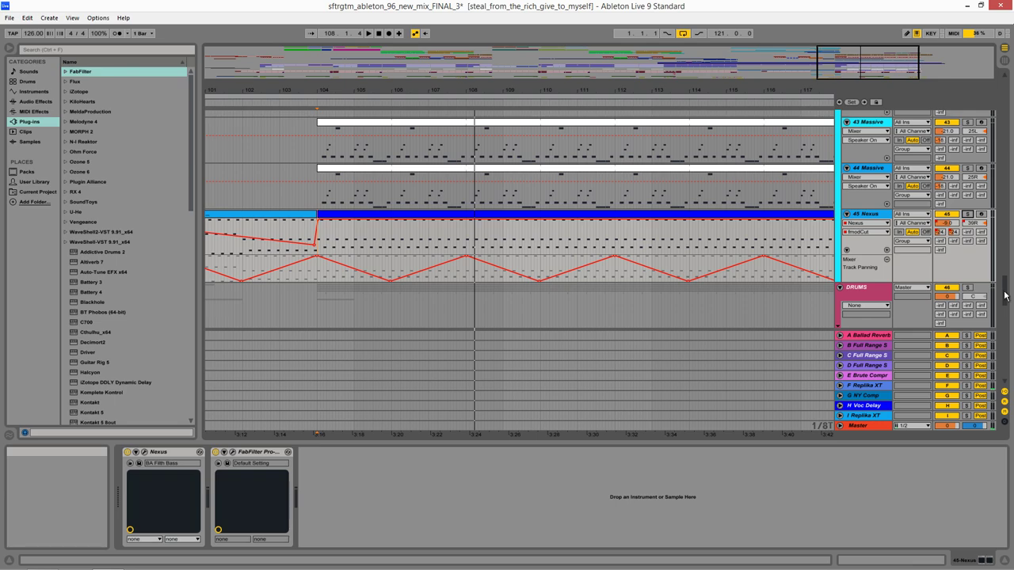
Play the guitar on 27 Audio soloed from just before bar 104, and return to the full mix.
{"action": "left_click_drag", "start_coordinate": [1006, 292], "coordinate": [1007, 226]}
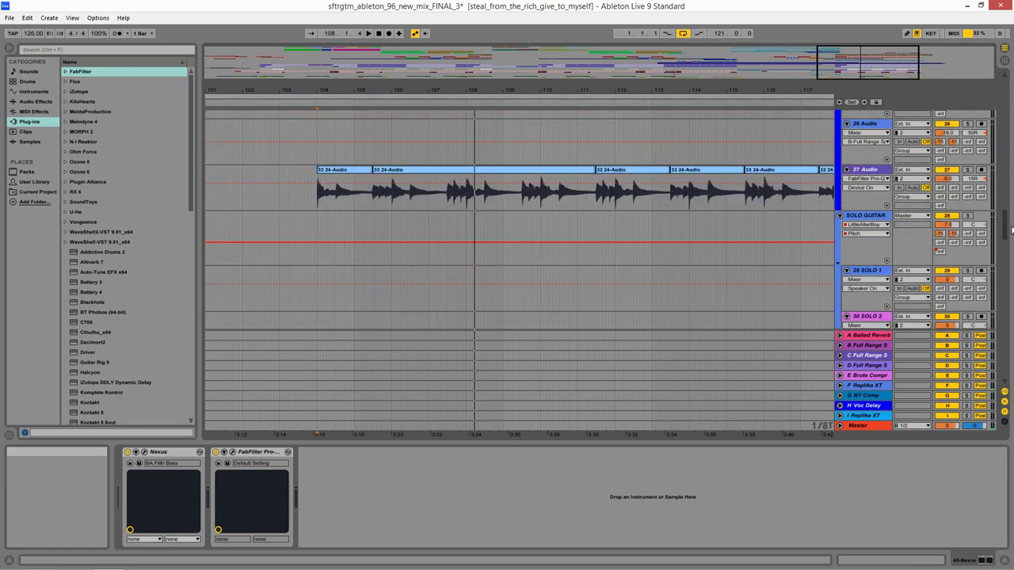
{"action": "left_click", "coordinate": [317, 194]}
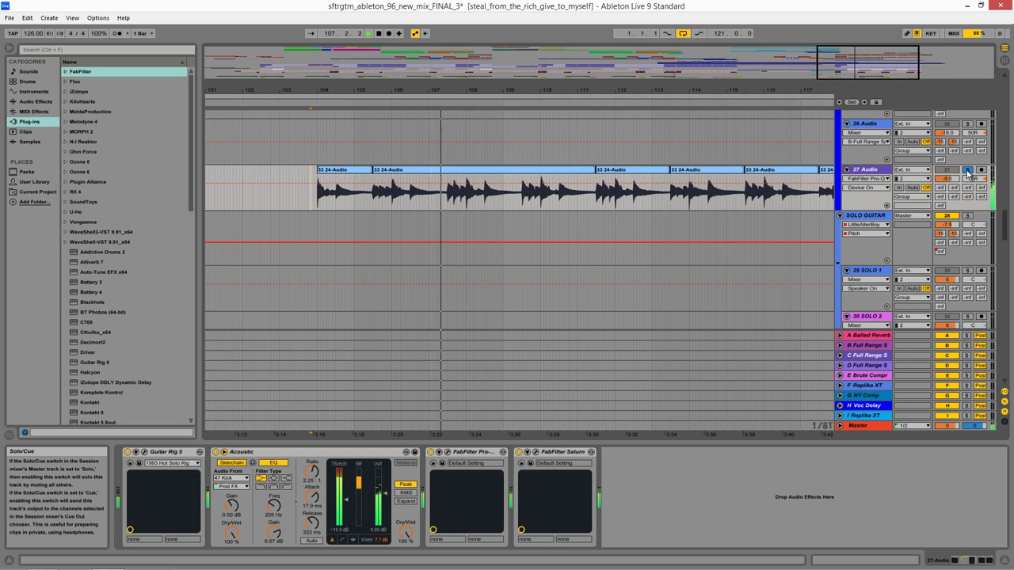
{"action": "left_click", "coordinate": [967, 171]}
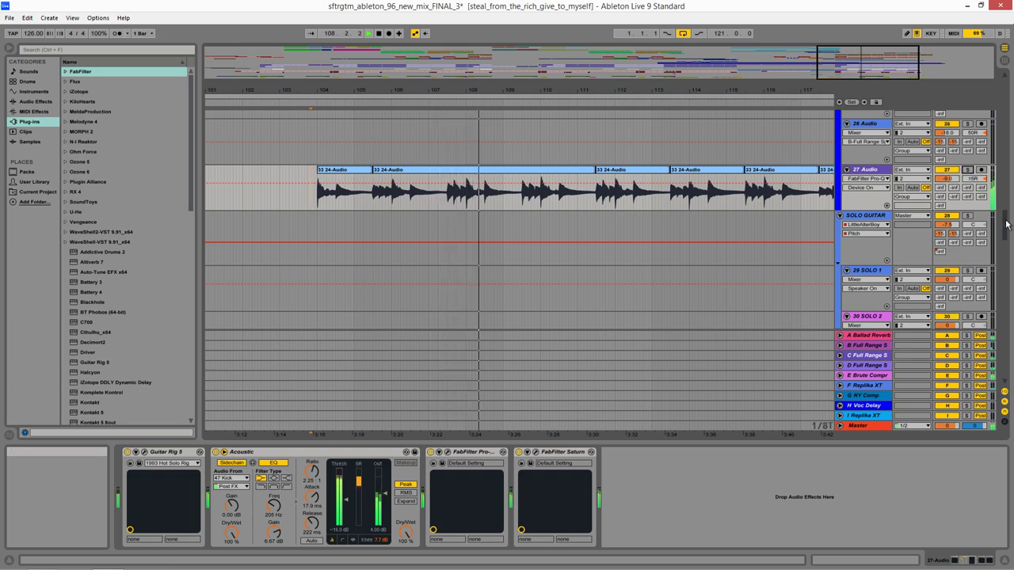
Solo 13 Audio in the backing vocals and play it from 112.1.1, at the start of its first clip.
{"action": "left_click_drag", "start_coordinate": [1006, 223], "coordinate": [1004, 163]}
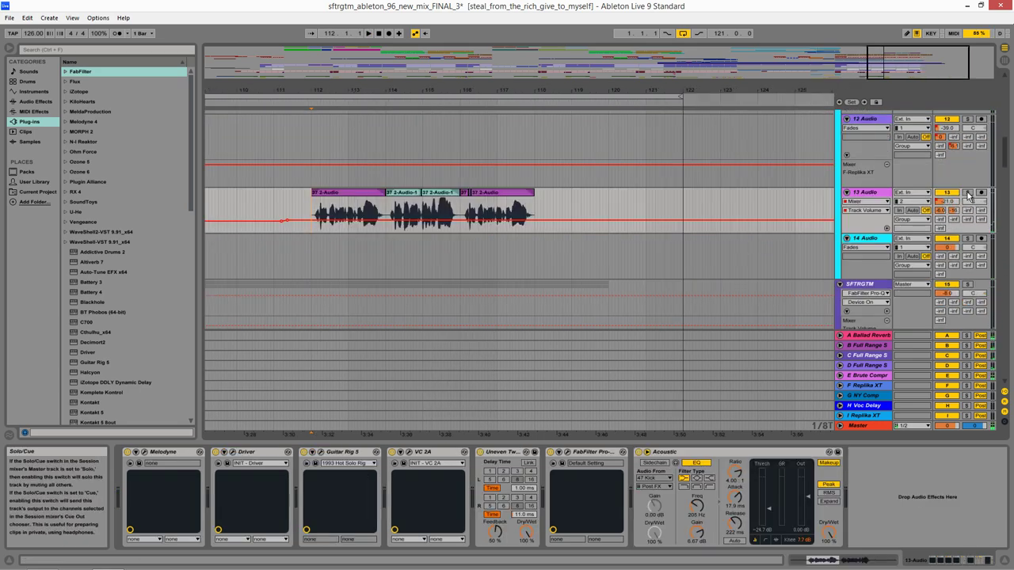
{"action": "left_click", "coordinate": [967, 195]}
{"action": "left_click_drag", "start_coordinate": [332, 211], "coordinate": [368, 220]}
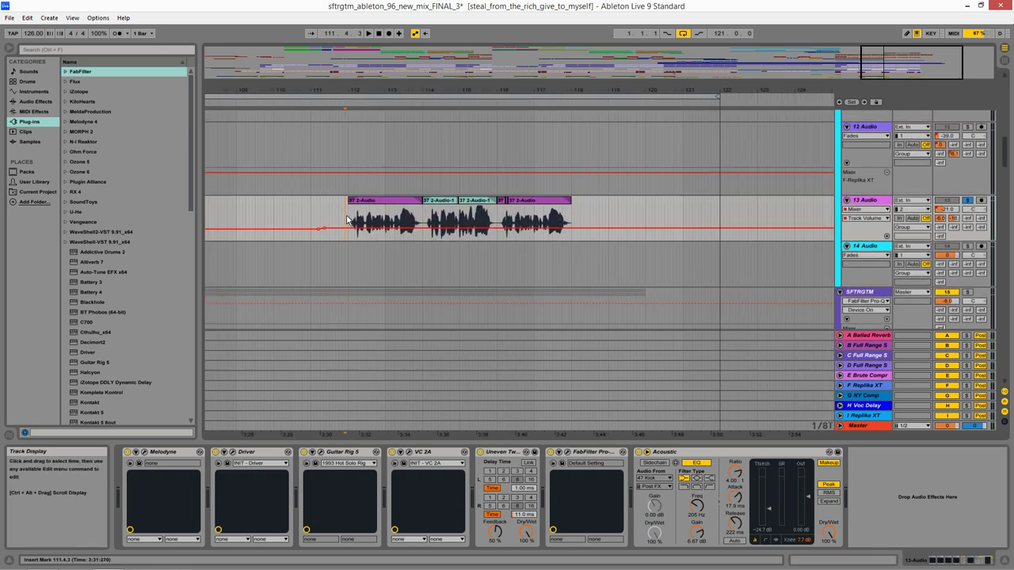
{"action": "key", "text": "plus"}
{"action": "key", "text": "plus"}
{"action": "key", "text": "plus"}
{"action": "key", "text": "space"}
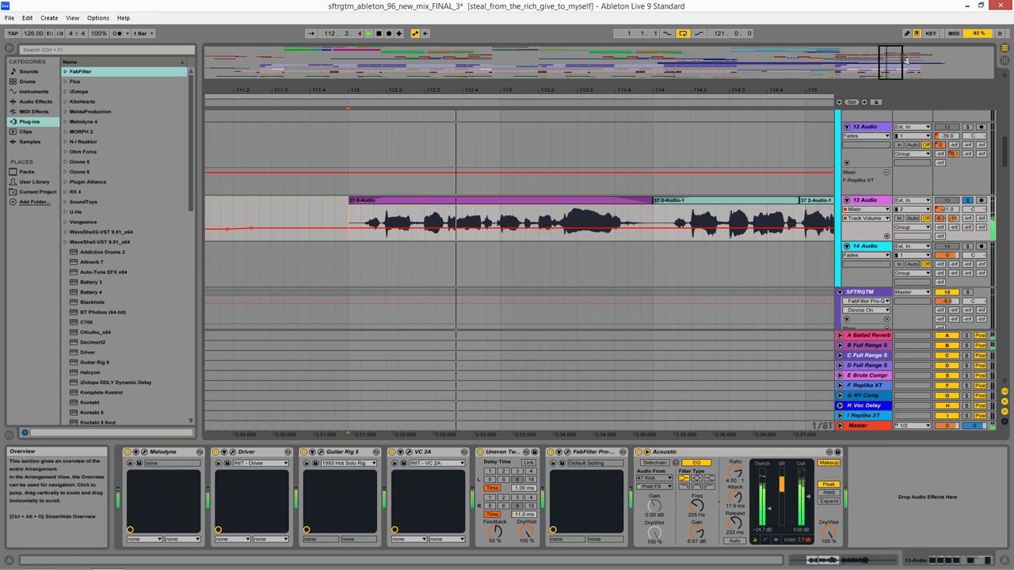
Stop the 13 Audio playback, view the Epic Voice preset in its Guitar Rig 5 plug-in, and close the plug-in.
{"action": "left_click_drag", "start_coordinate": [889, 66], "coordinate": [876, 84]}
{"action": "left_click_drag", "start_coordinate": [702, 246], "coordinate": [691, 233]}
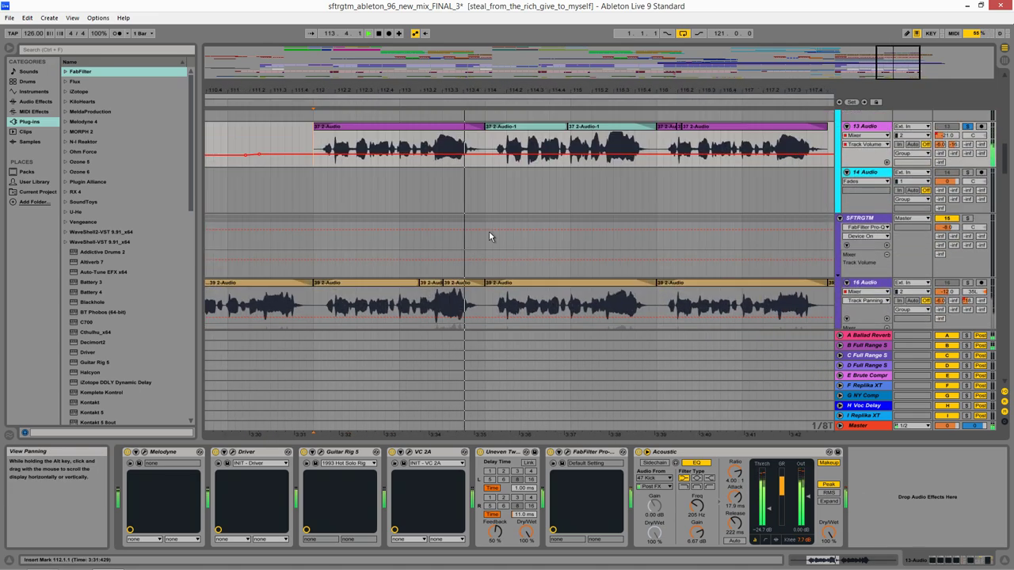
{"action": "key", "text": "space"}
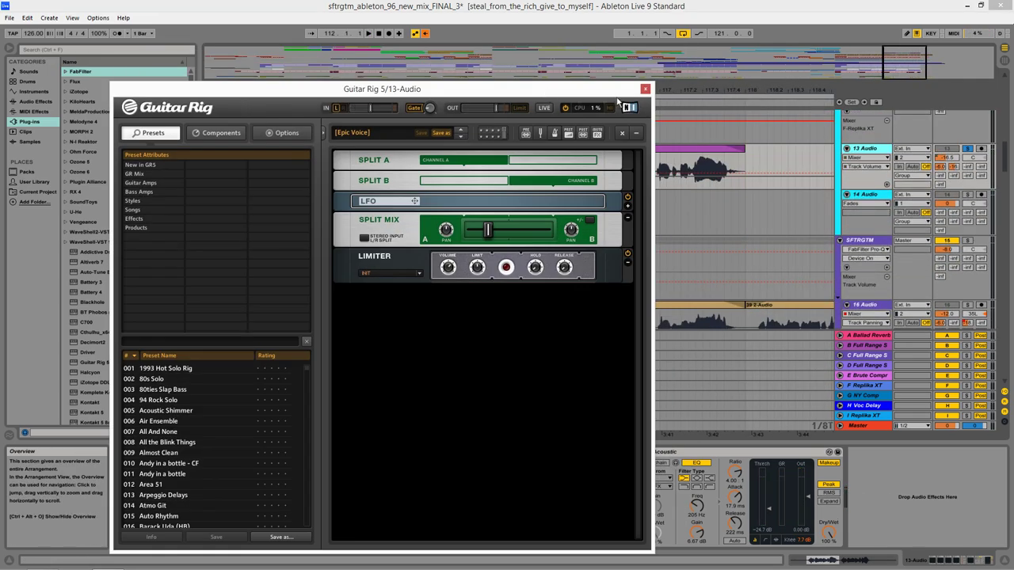
{"action": "left_click", "coordinate": [645, 90]}
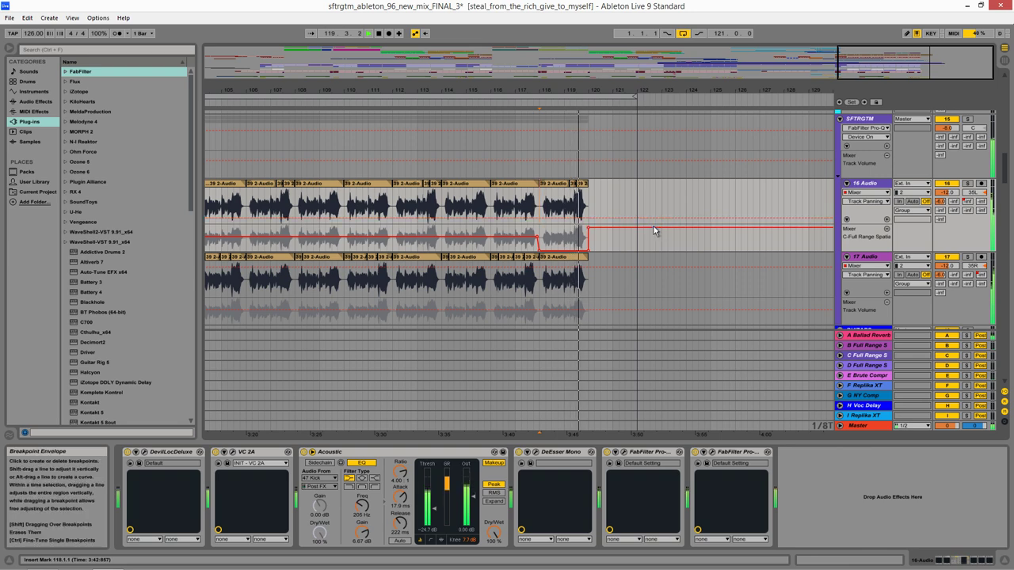
Look through the tracks at the end of the arrangement, around bars 117 to 121, from SFTRGTM to the DRUMS group.
{"action": "scroll", "coordinate": [519, 238], "scroll_direction": "down", "scroll_amount": 5}
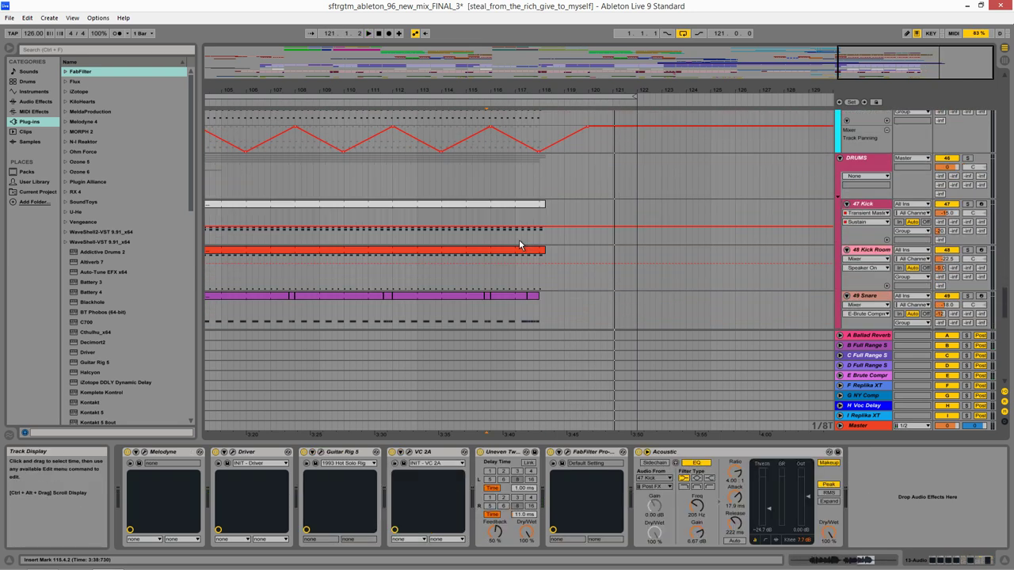
{"action": "scroll", "coordinate": [519, 238], "scroll_direction": "up", "scroll_amount": 3}
{"action": "scroll", "coordinate": [519, 238], "scroll_direction": "up", "scroll_amount": 5}
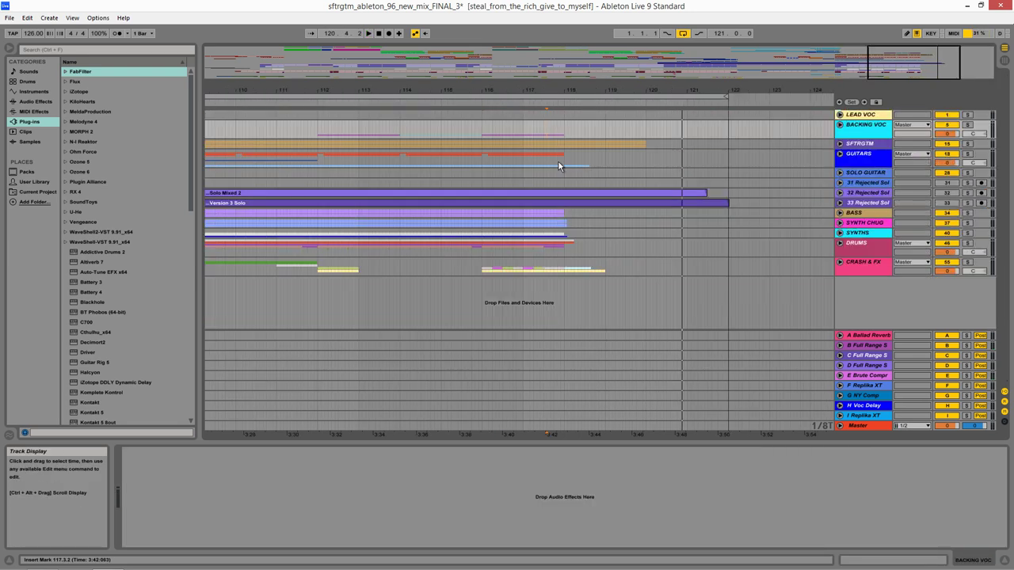